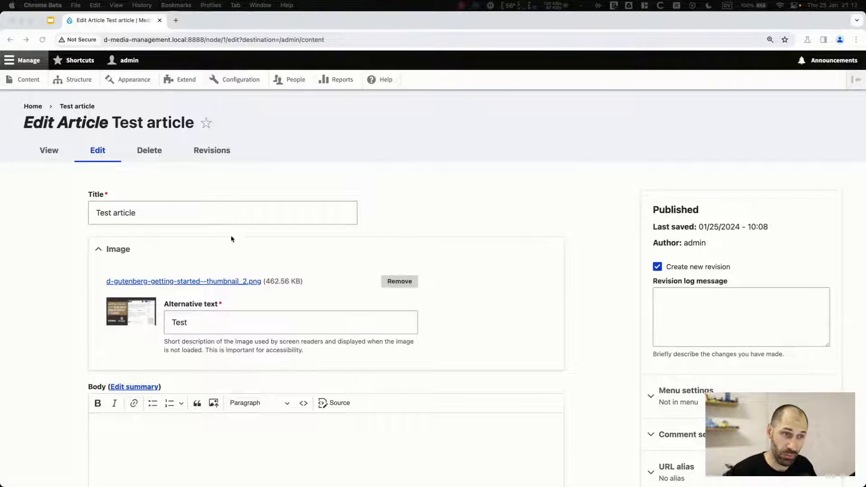
- Filter the site's modules by "media" and install the core Media and Media Library modules
left_click(243, 192)
left_click(192, 82)
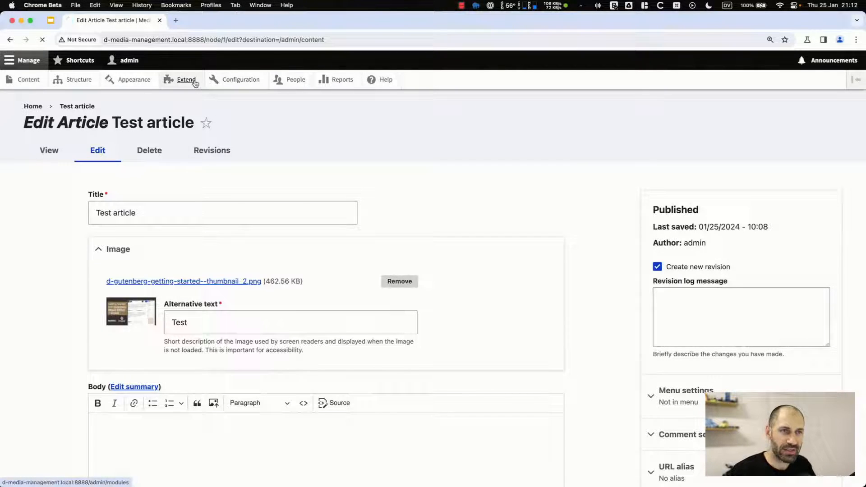
left_click(105, 264)
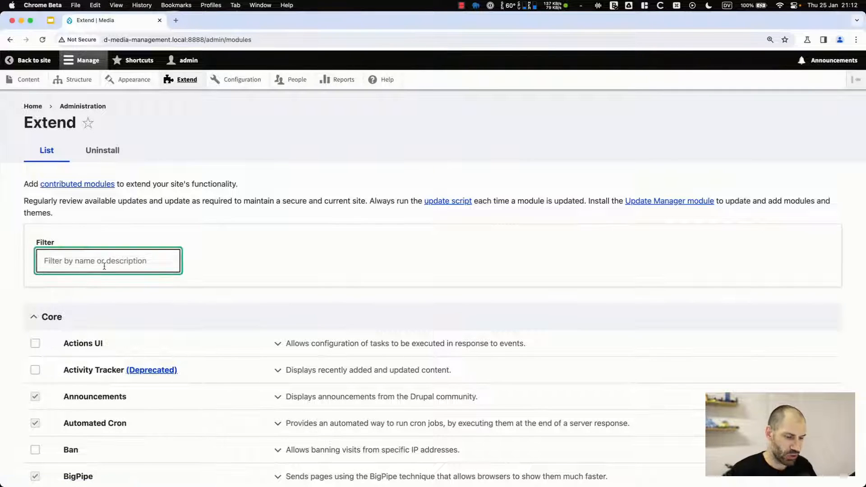
type("media")
scroll(104, 276, "down", 2)
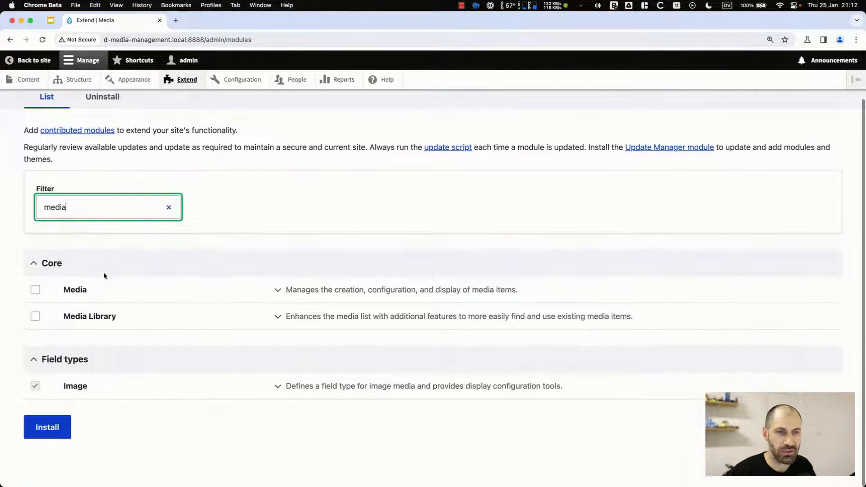
left_click(83, 289)
left_click(90, 317)
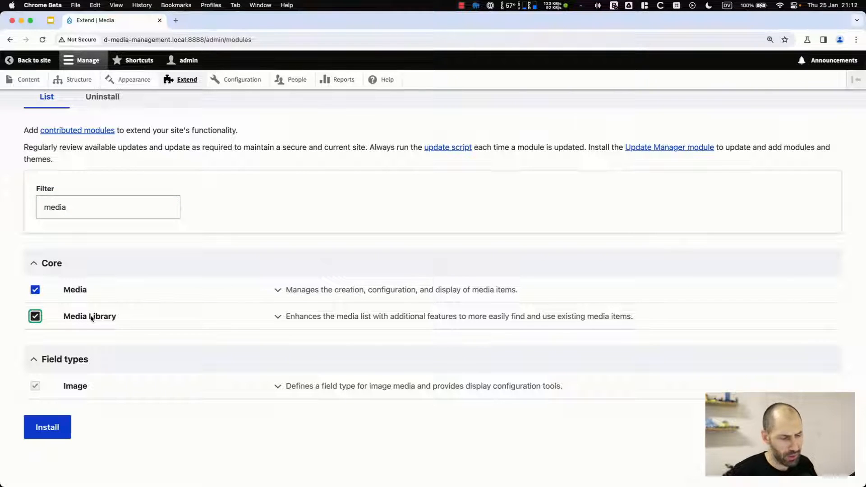
left_click(56, 429)
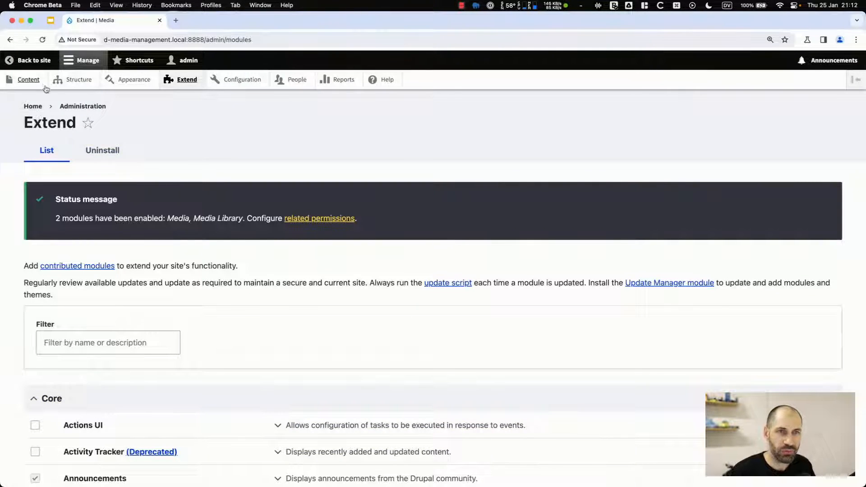
- Open the media overview in the site's content administration
left_click(29, 79)
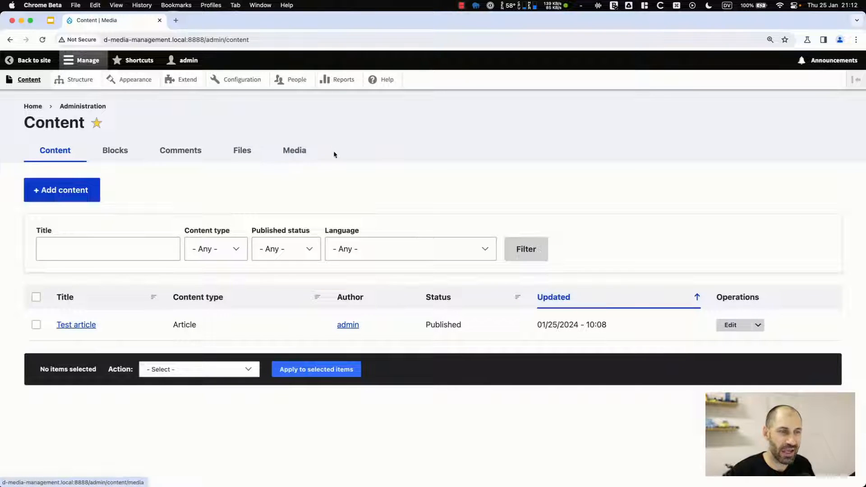
left_click(286, 152)
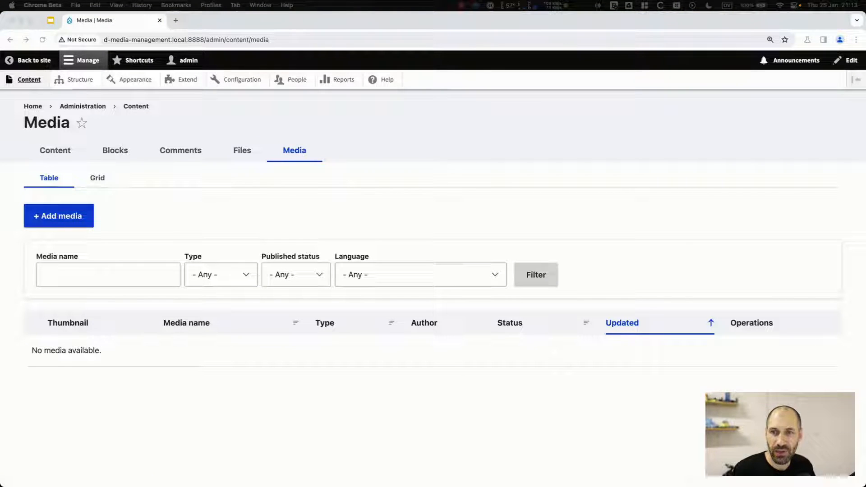
left_click(251, 237)
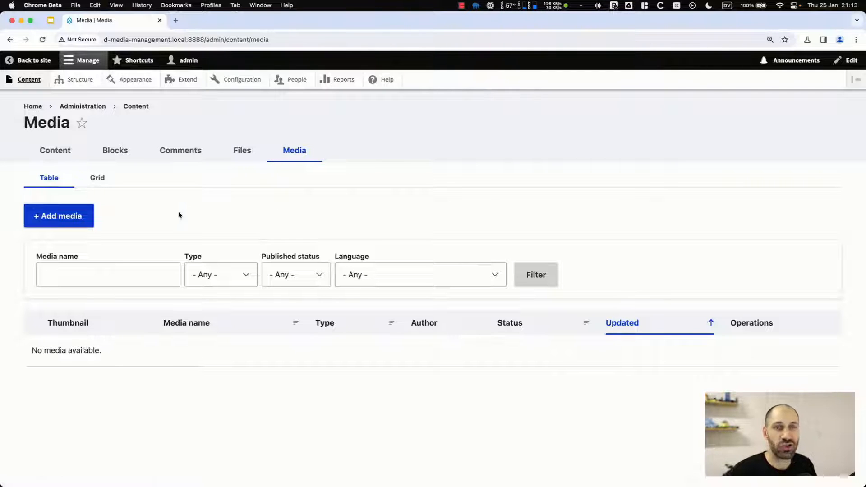
- Start adding a media item and review the available media types, comparing the Remote video and Video descriptions
left_click(54, 216)
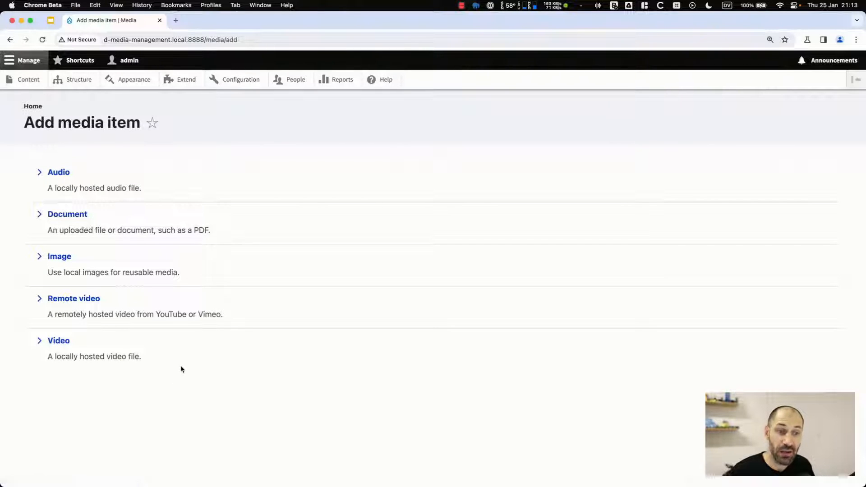
left_click_drag(180, 367, 40, 171)
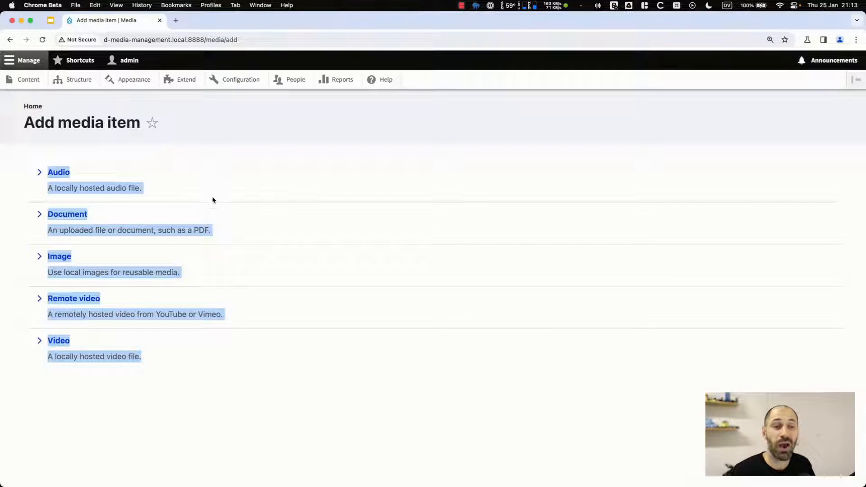
left_click(218, 181)
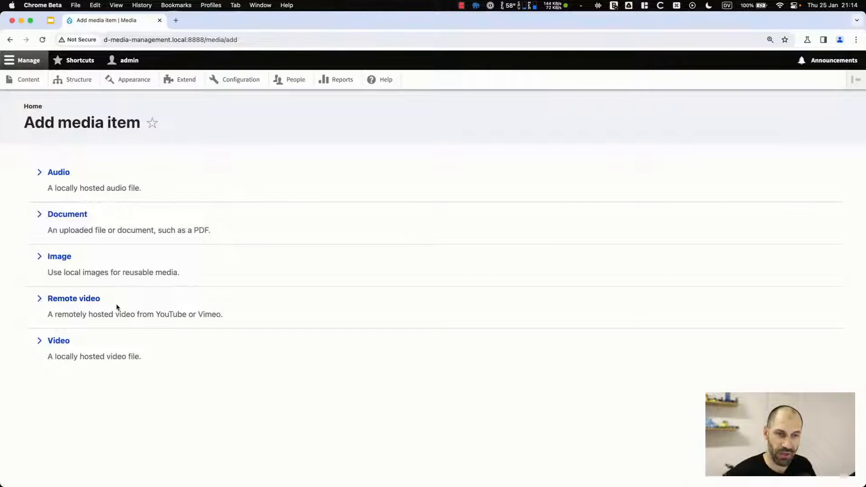
left_click_drag(224, 315, 50, 315)
double_click(63, 314)
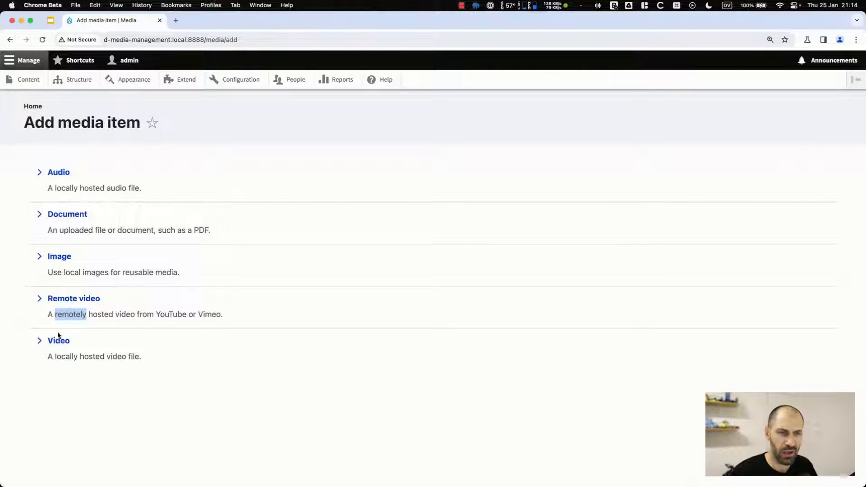
left_click_drag(148, 357, 42, 355)
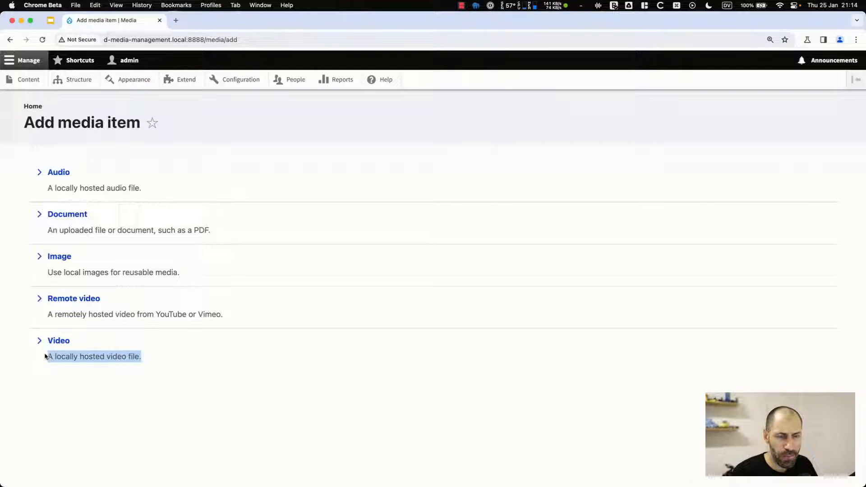
left_click(45, 356)
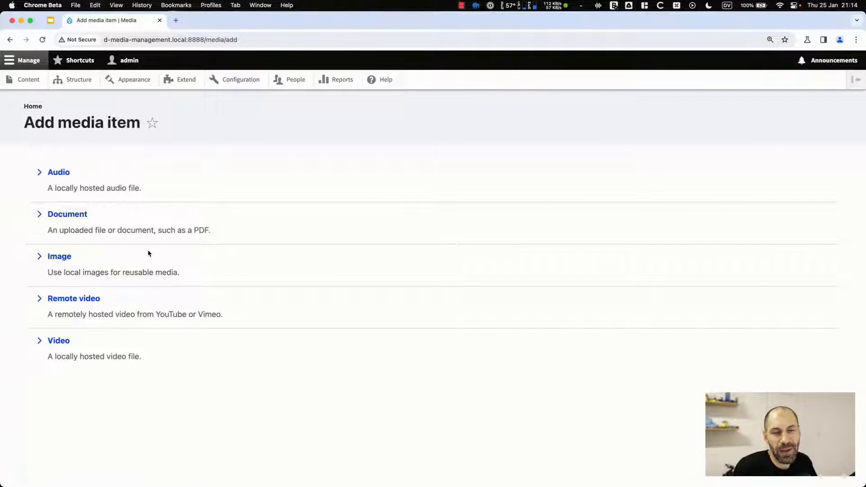
- Examine the add forms of the Audio, Document, Image, Remote video and Video media types, returning to the type list after each
left_click(61, 172)
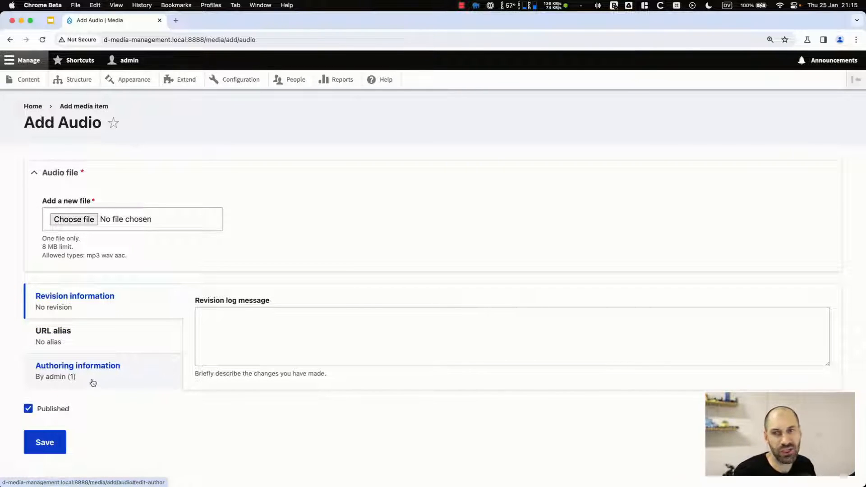
key("super+bracketleft")
left_click(71, 217)
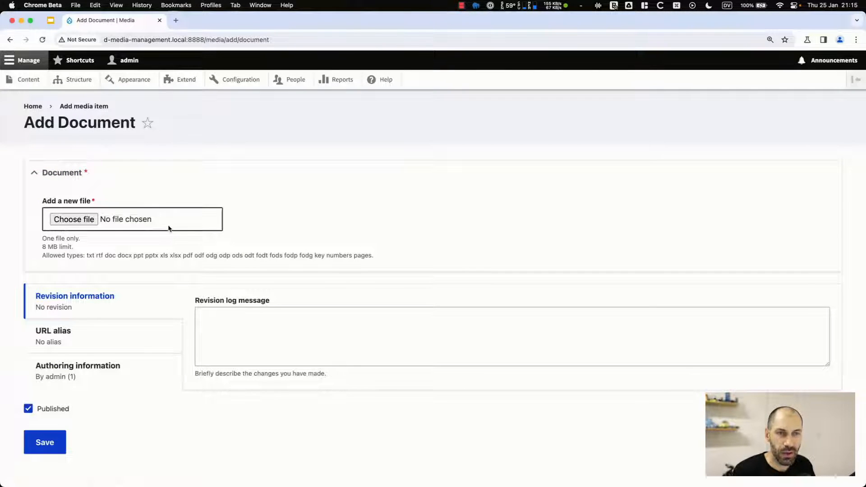
key("super+bracketleft")
left_click(68, 256)
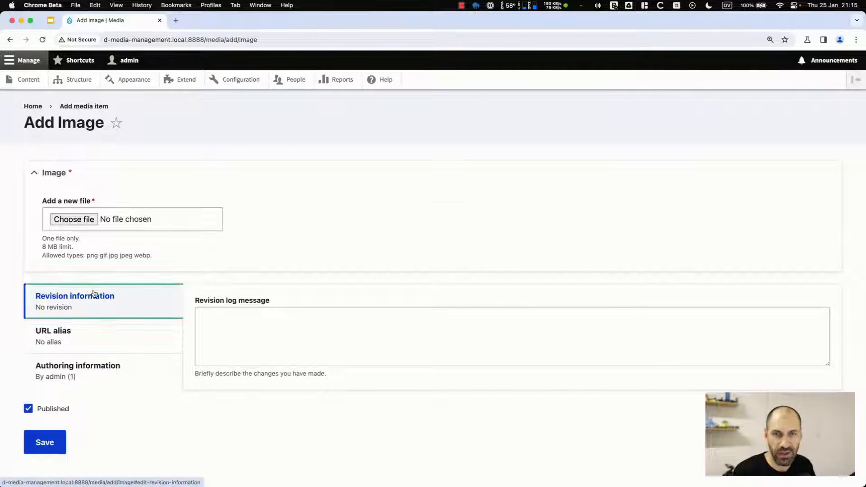
key("super+bracketleft")
left_click(82, 308)
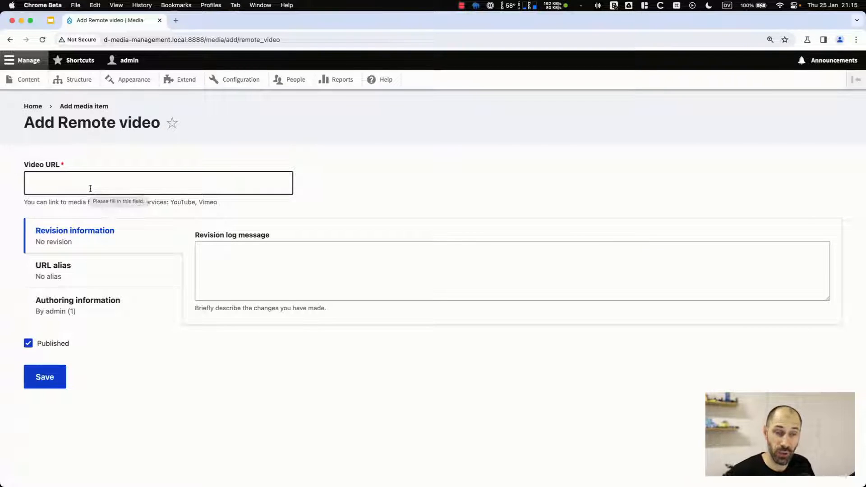
left_click(90, 188)
key("super+bracketleft")
left_click(64, 343)
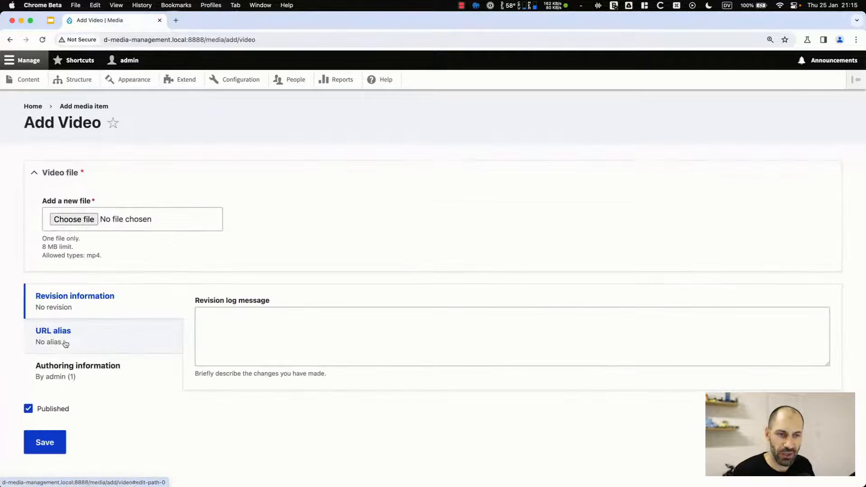
key("super+bracketleft")
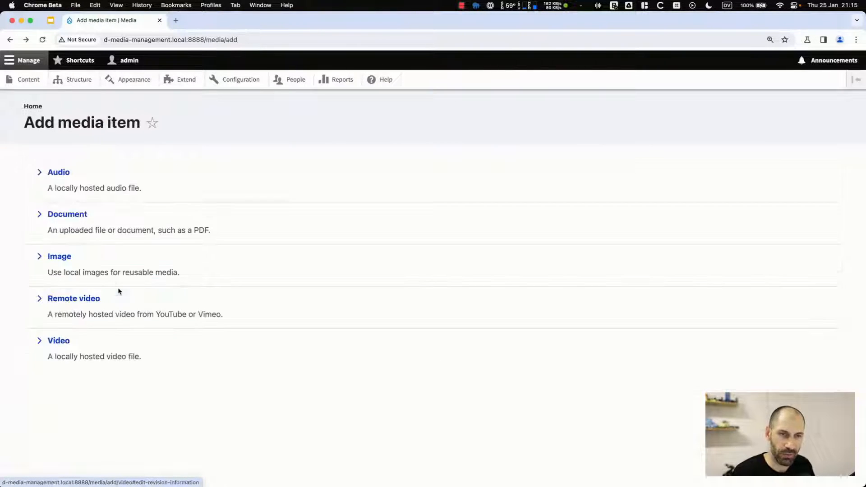
- Create an Image media item from ps-how-to--02-compare--00.png in the ps-how-to--02-compare folder, with the alternative text "aoeu", and save it
left_click(68, 256)
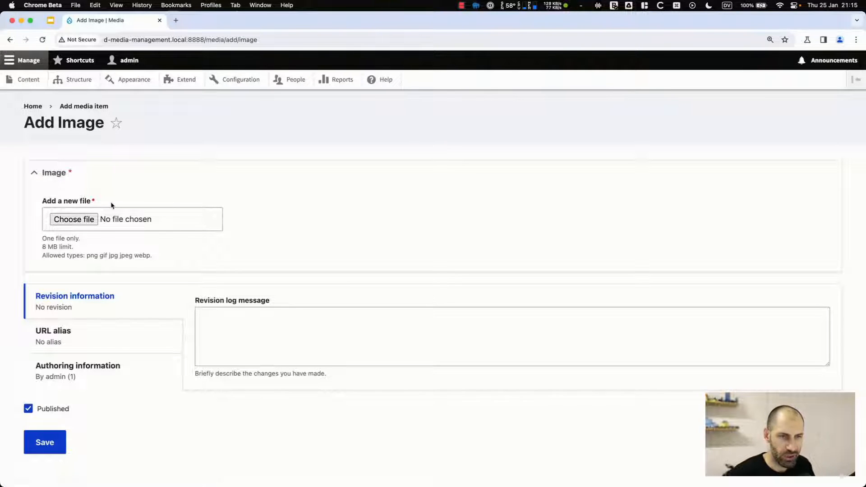
key("super+Tab")
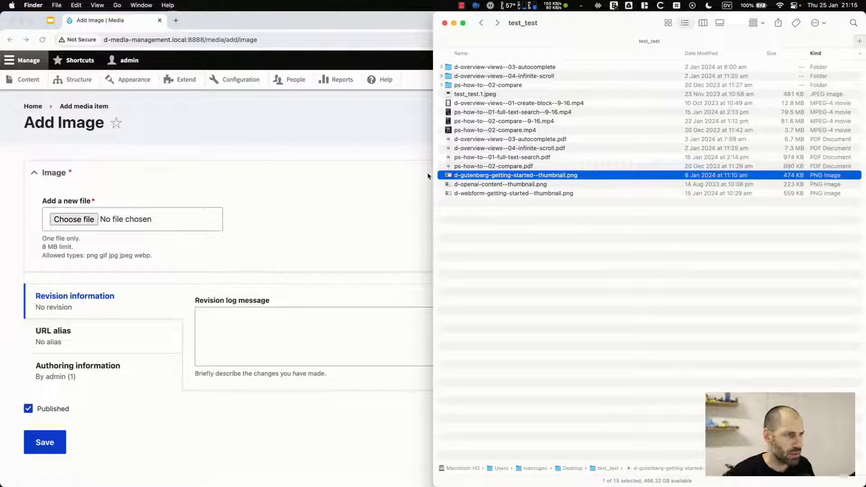
left_click(503, 185)
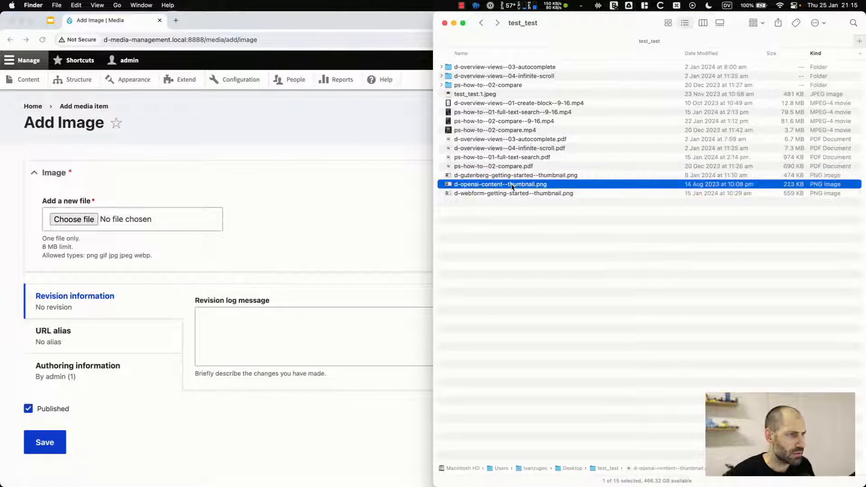
double_click(473, 87)
left_click_drag(475, 68, 73, 226)
left_click(137, 249)
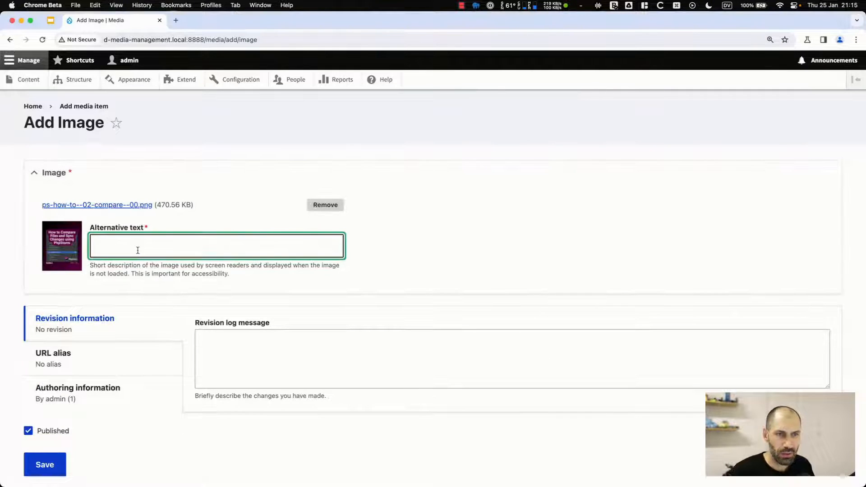
type("aoeu")
scroll(90, 343, "down", 2)
left_click(45, 436)
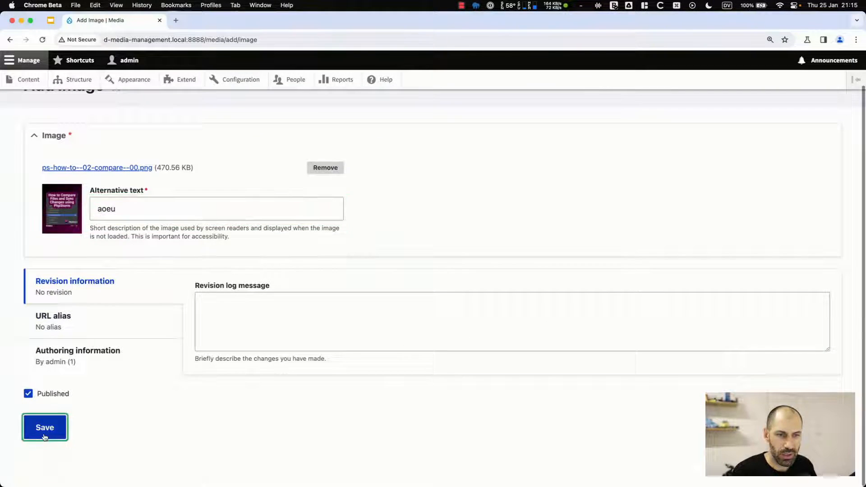
- Inspect the new image in the media list, view its edit form and return to the list
scroll(156, 307, "down", 3)
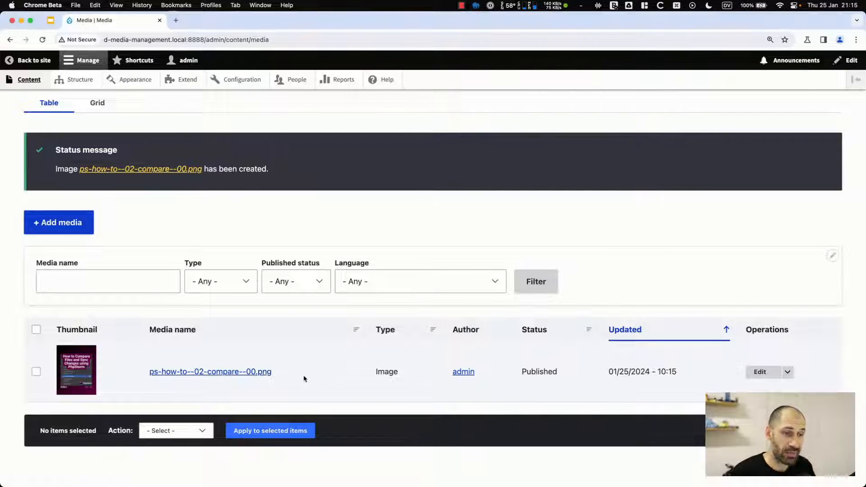
left_click_drag(303, 376, 266, 374)
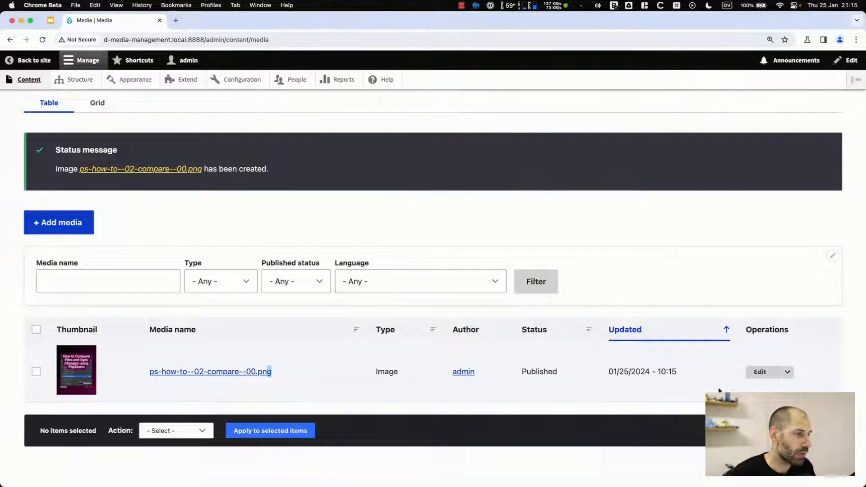
left_click(765, 374)
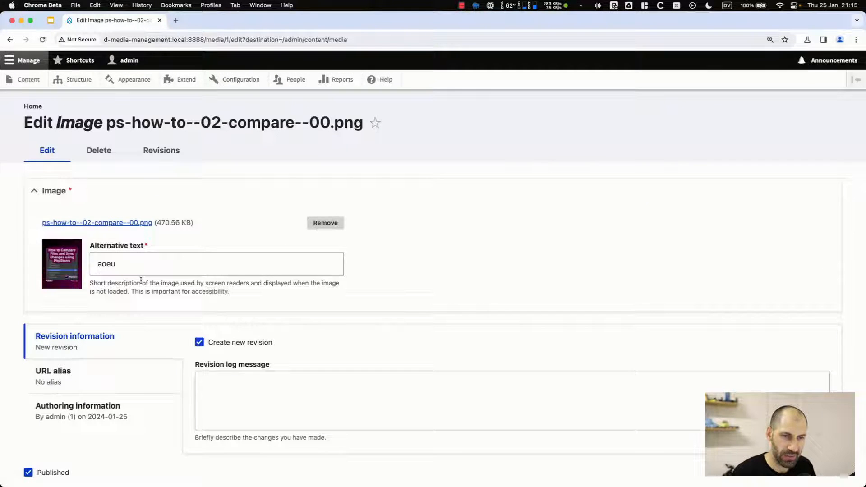
key("super+bracketleft")
scroll(204, 221, "up", 2)
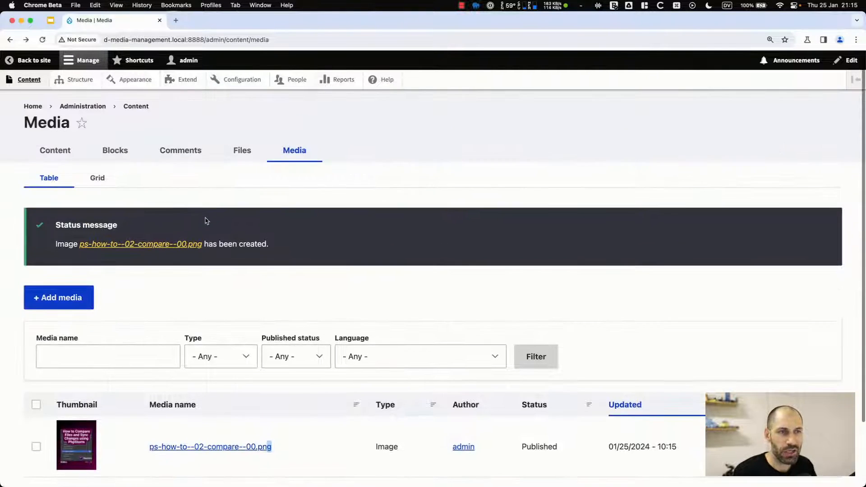
- Open the site's file list, view the uploaded ps-how-to--02-compare--00.png file and return to the list
left_click(248, 152)
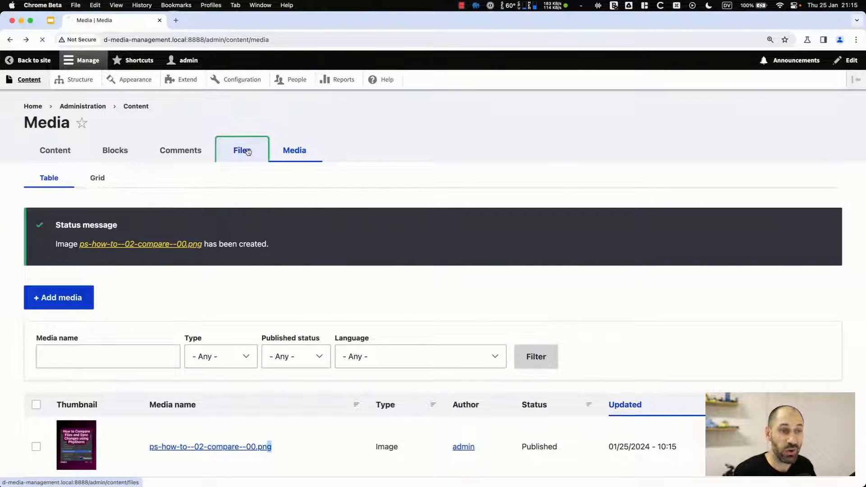
left_click(132, 291)
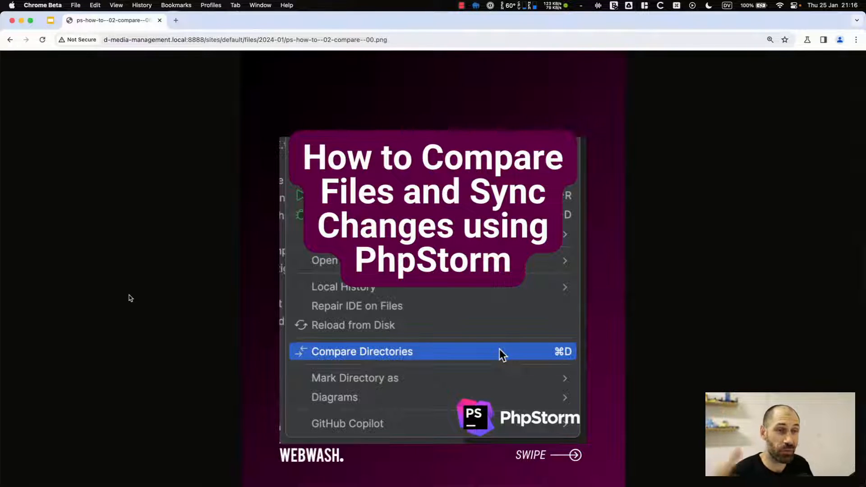
key("super+bracketleft")
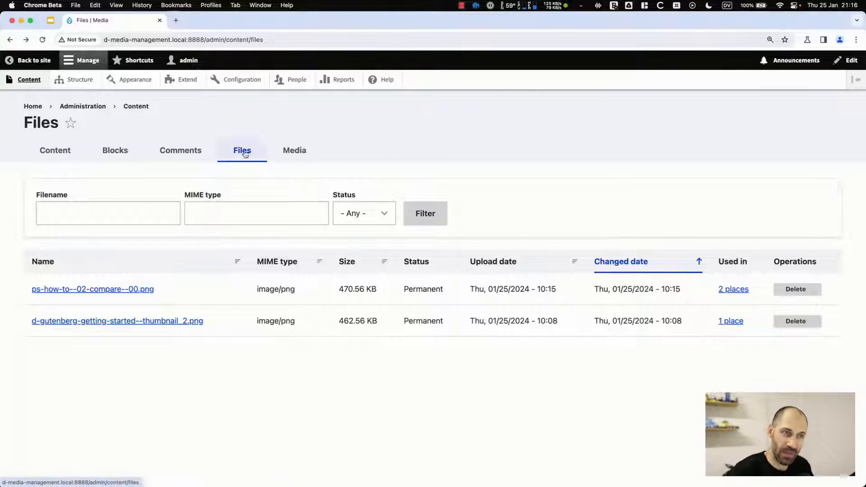
- Return to the media list, switch to Google Slides to review the Article, Media and File diagram, and come back to the site
left_click(292, 150)
left_click(50, 20)
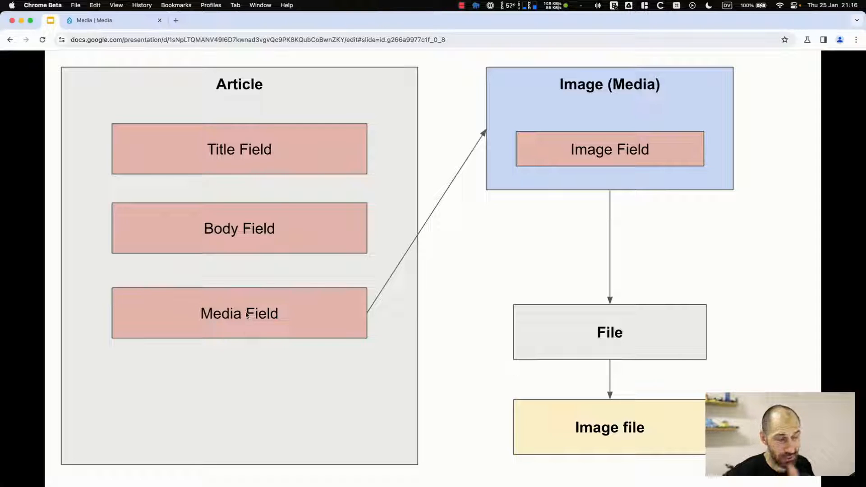
left_click(101, 20)
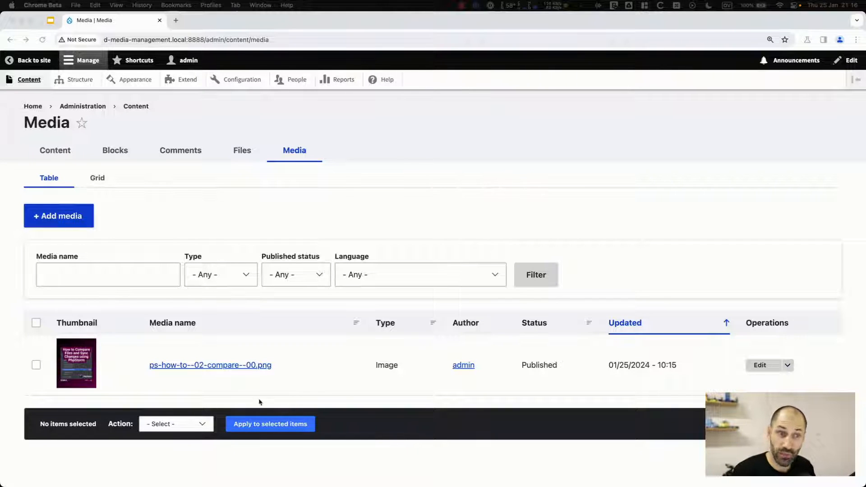
left_click(155, 213)
left_click(67, 221)
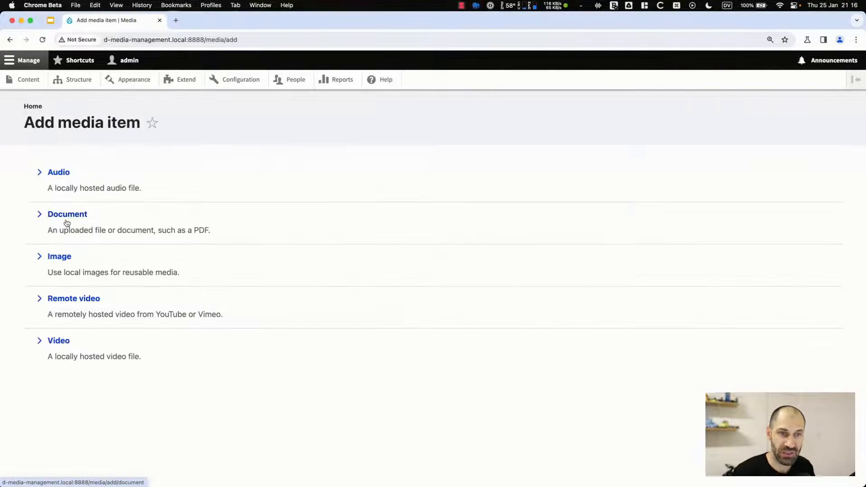
left_click(75, 305)
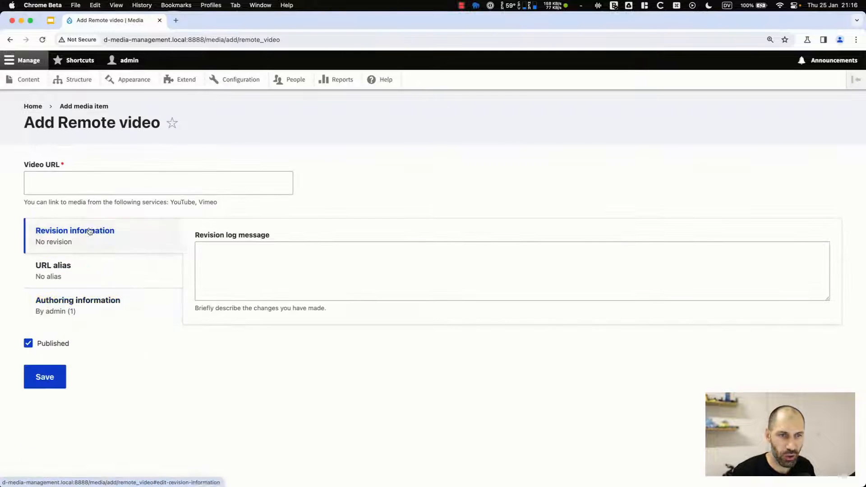
left_click(84, 185)
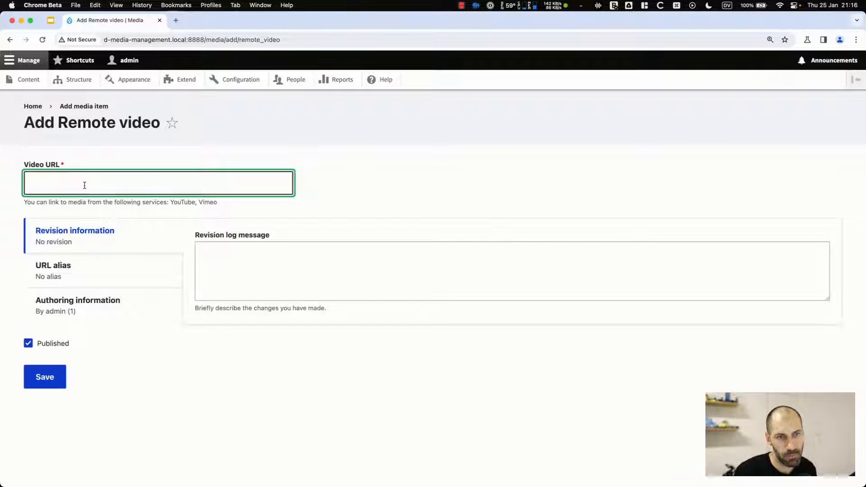
type("https://www.youtube.com/watch?v=6uI4jXT3FsA")
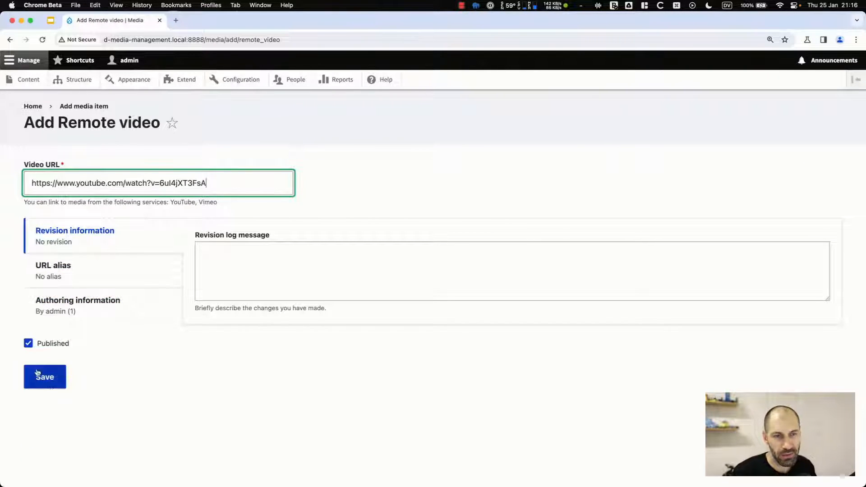
left_click(50, 380)
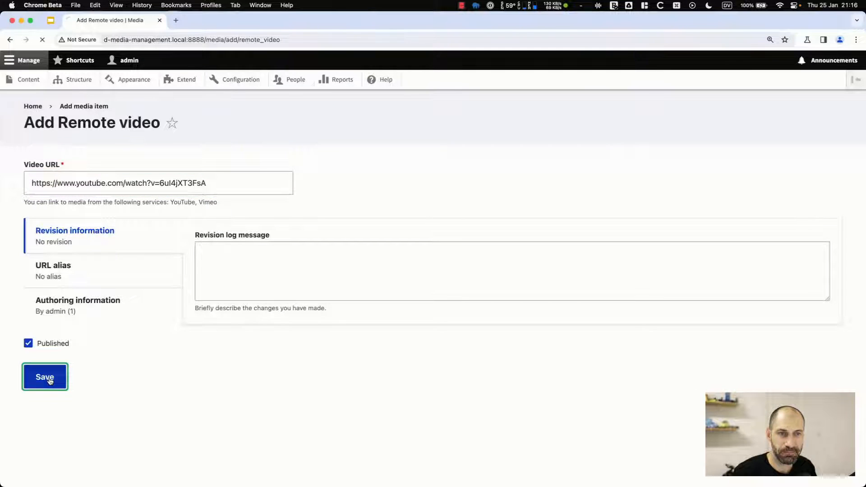
- View the edit form of the new remote video, inspect its Video URL and return to the media list
scroll(132, 358, "down", 3)
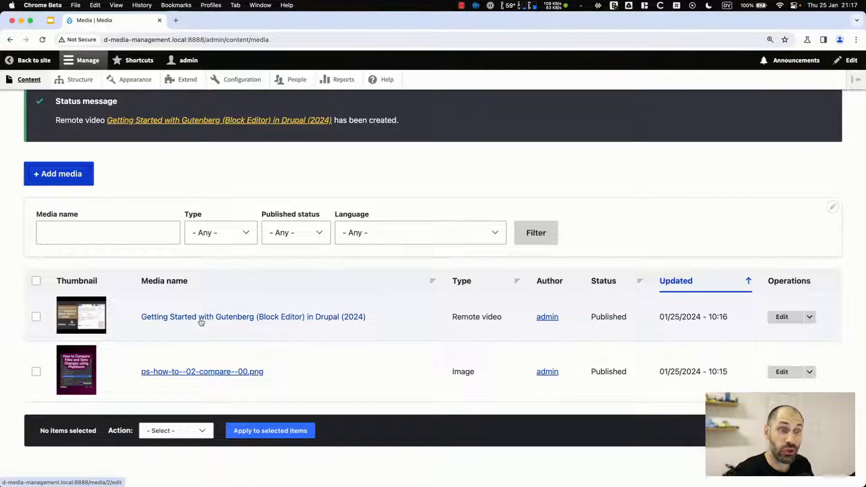
left_click(781, 317)
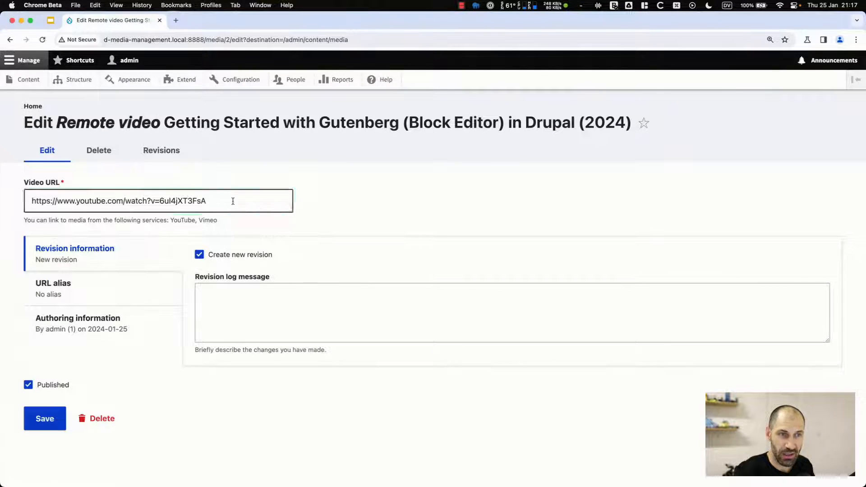
left_click_drag(232, 200, 26, 203)
left_click(68, 201)
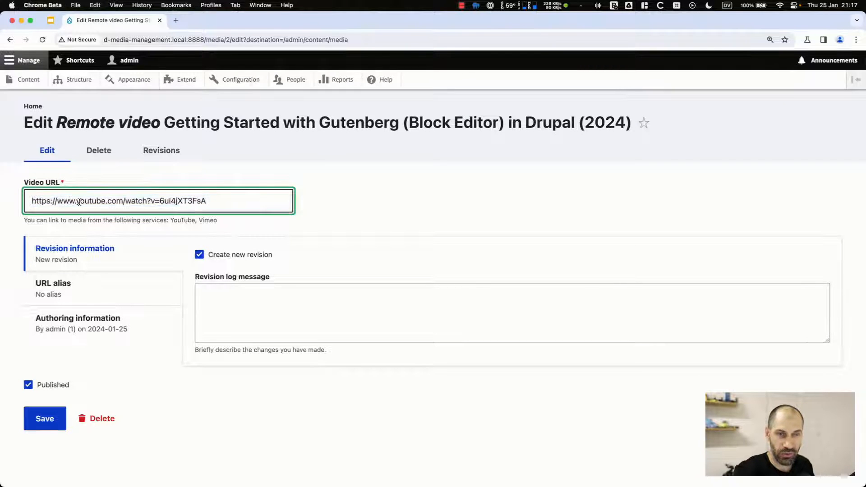
key("super+bracketleft")
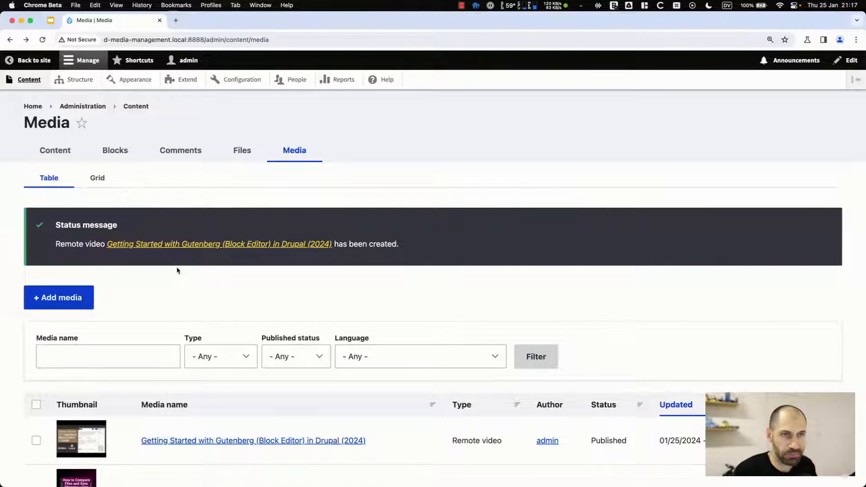
- Open the form for adding a media type, review the available media sources and return to the list of media types
left_click(80, 82)
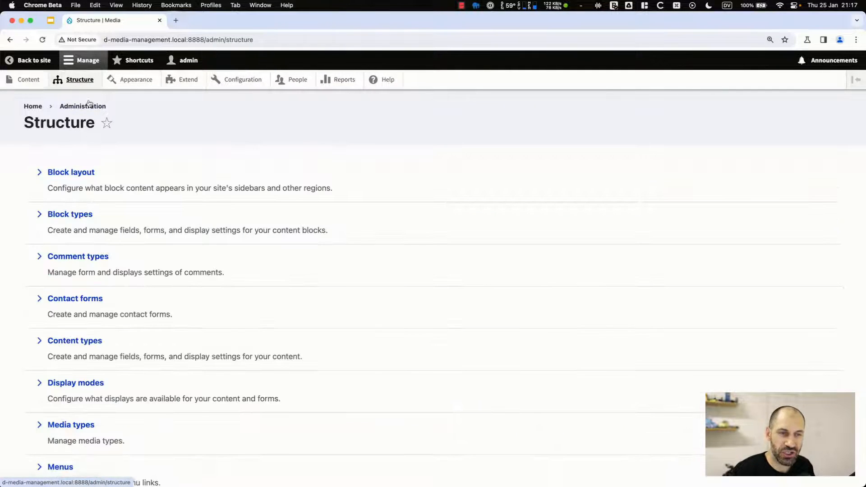
scroll(102, 396, "down", 4)
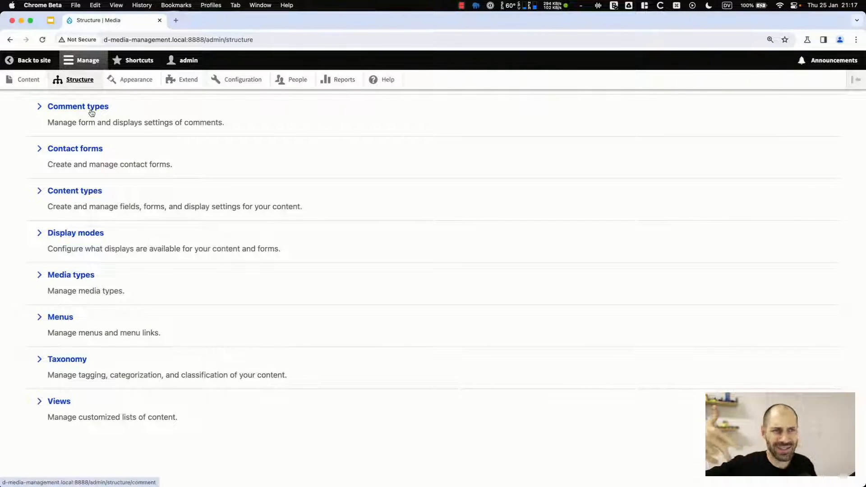
left_click(80, 276)
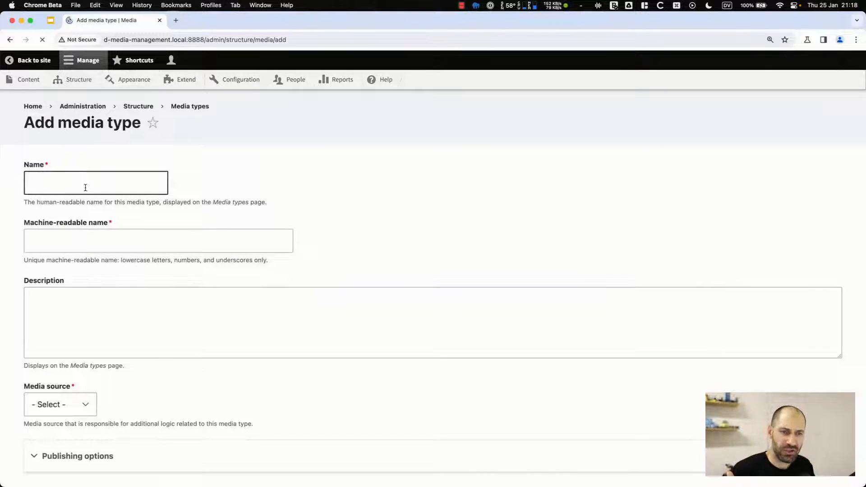
scroll(112, 270, "down", 3)
left_click(85, 247)
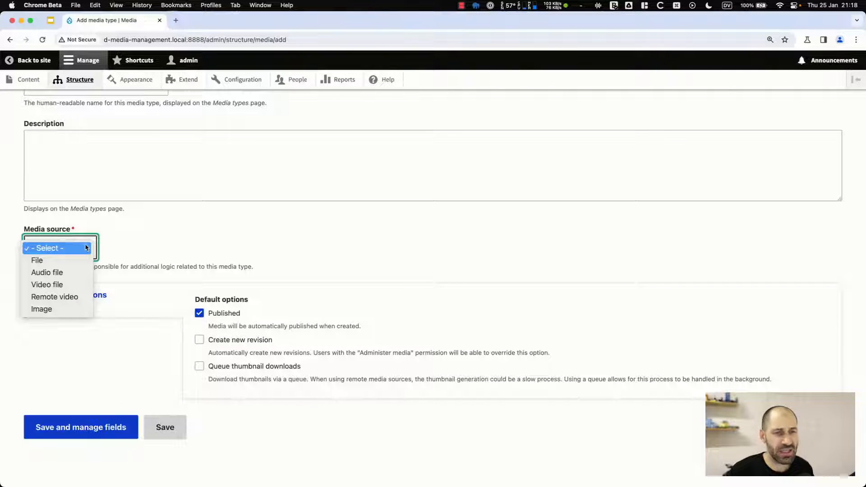
left_click(139, 248)
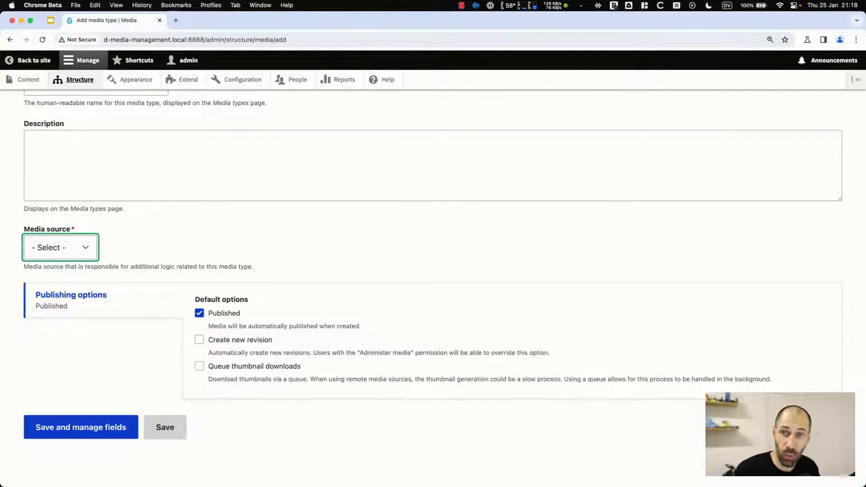
key("super+Tab")
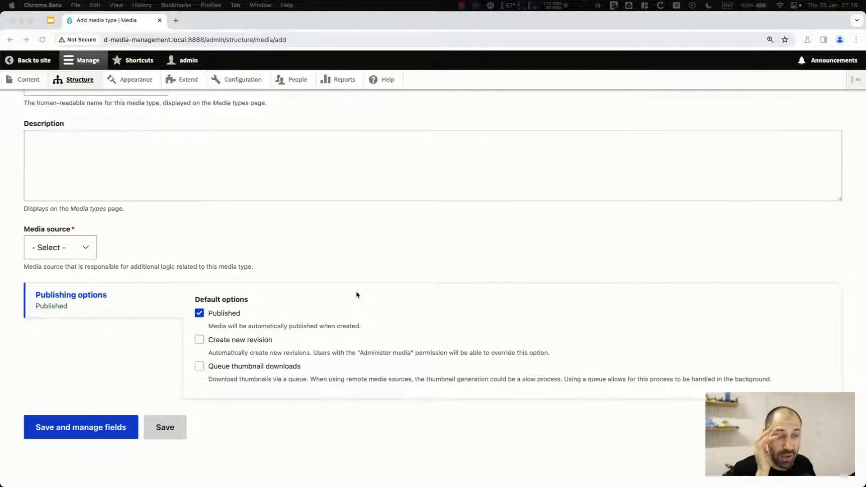
scroll(356, 294, "up", 3)
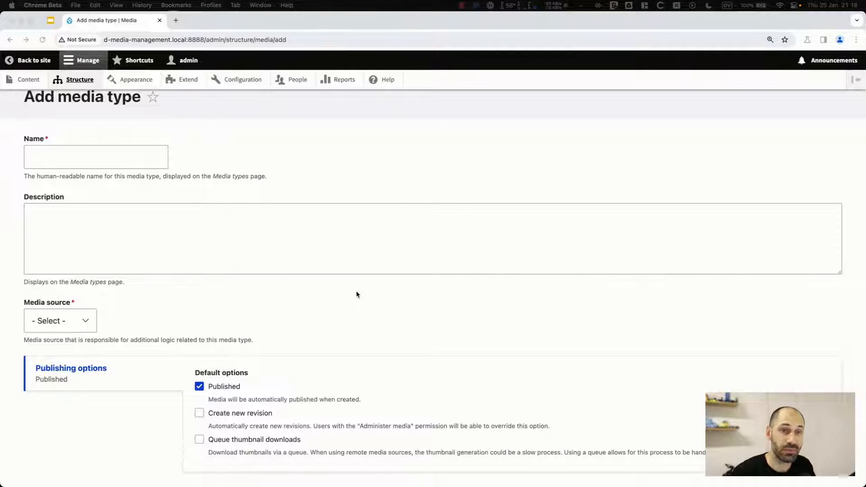
scroll(357, 294, "up", 1)
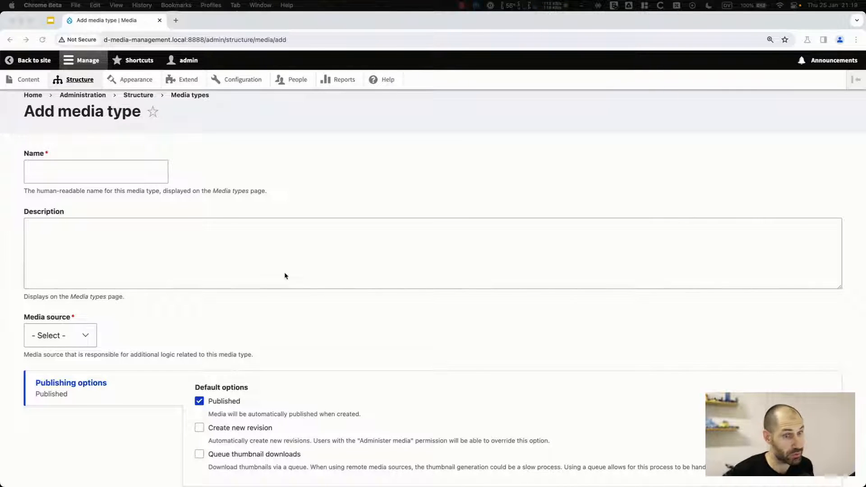
key("super+bracketleft")
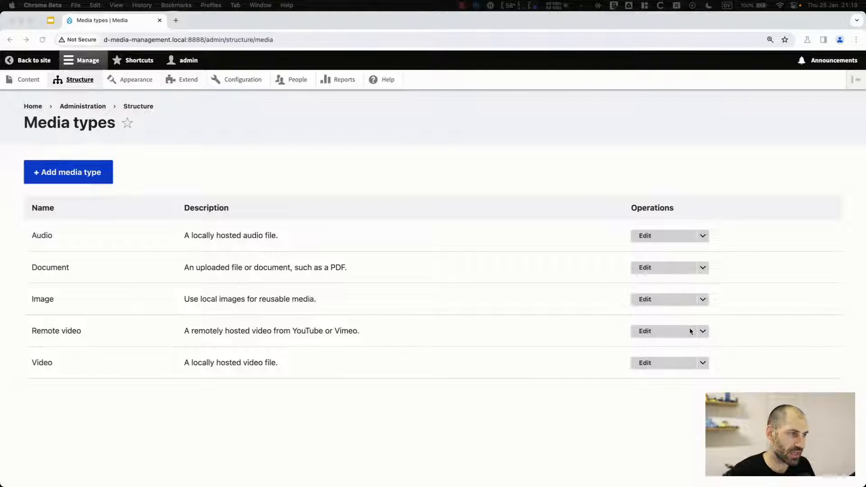
- Open the Remote video media type's settings and examine its thumbnails location, allowed providers and field mapping, including the Author/owner name choices
left_click(672, 331)
scroll(150, 333, "down", 7)
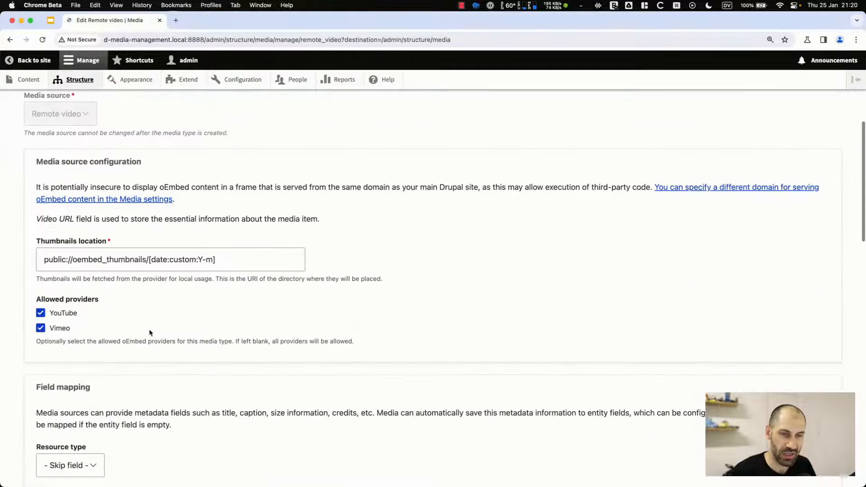
scroll(151, 333, "down", 3)
scroll(155, 305, "up", 3)
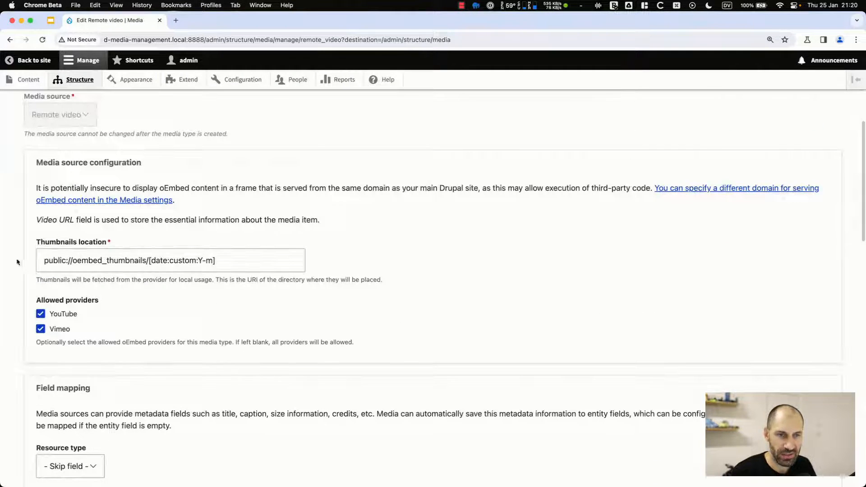
scroll(112, 272, "down", 10)
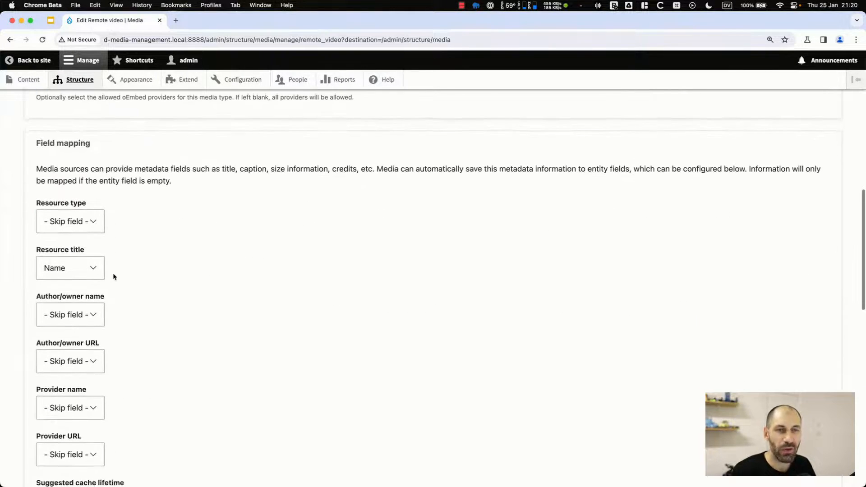
scroll(145, 230, "down", 2)
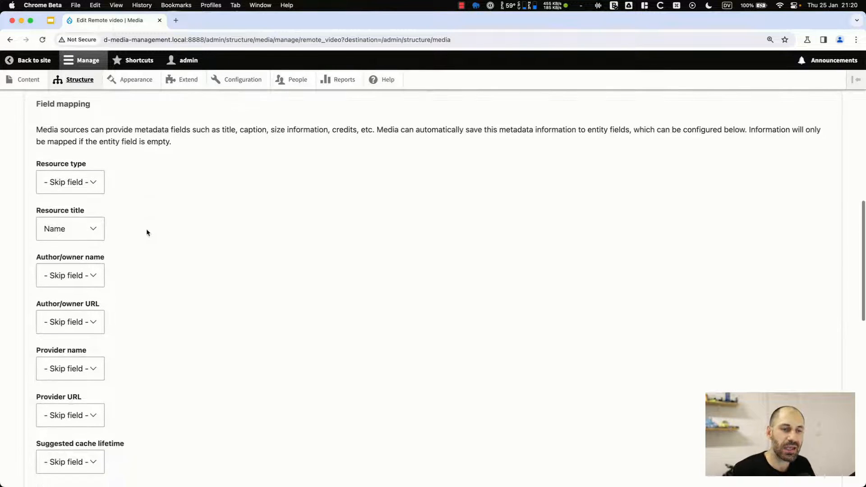
scroll(147, 233, "down", 1)
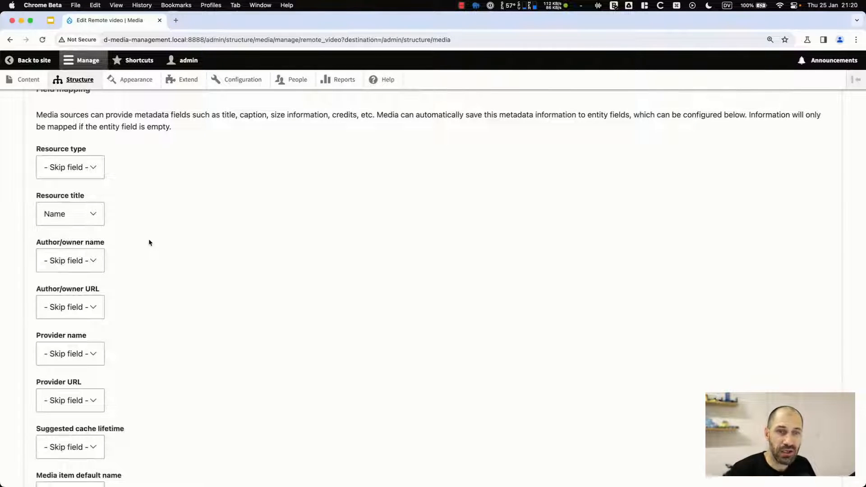
scroll(117, 225, "down", 1)
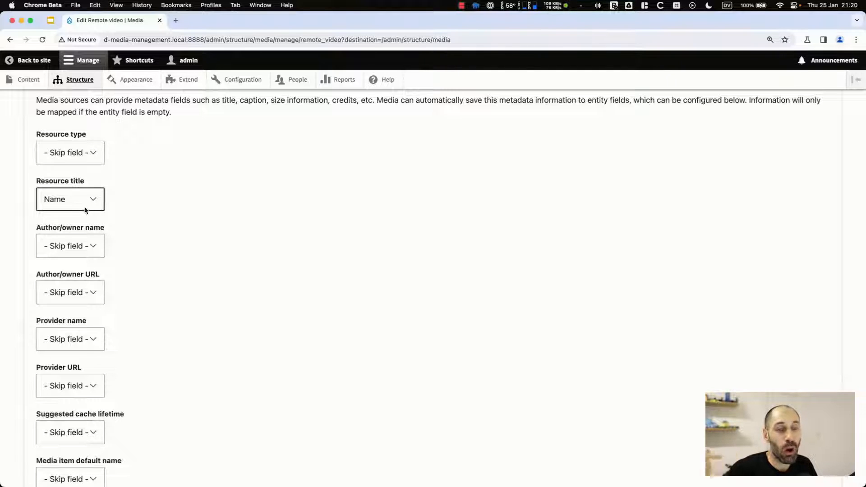
left_click(92, 245)
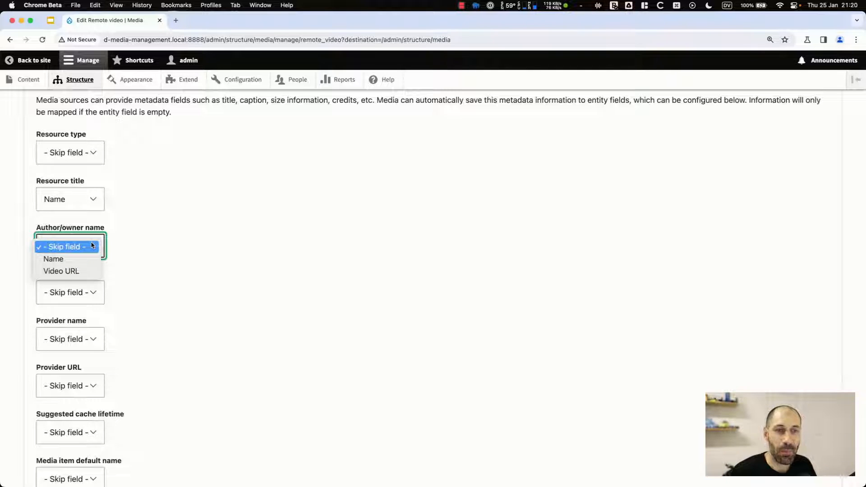
left_click(119, 240)
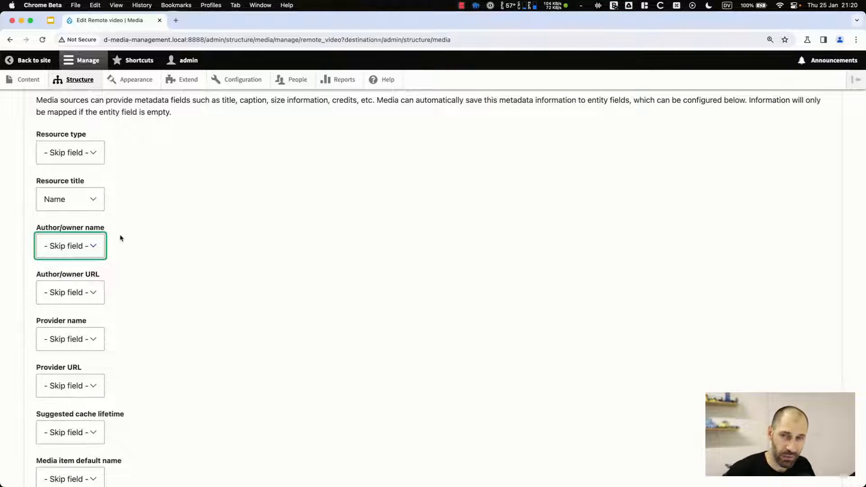
scroll(119, 237, "up", 15)
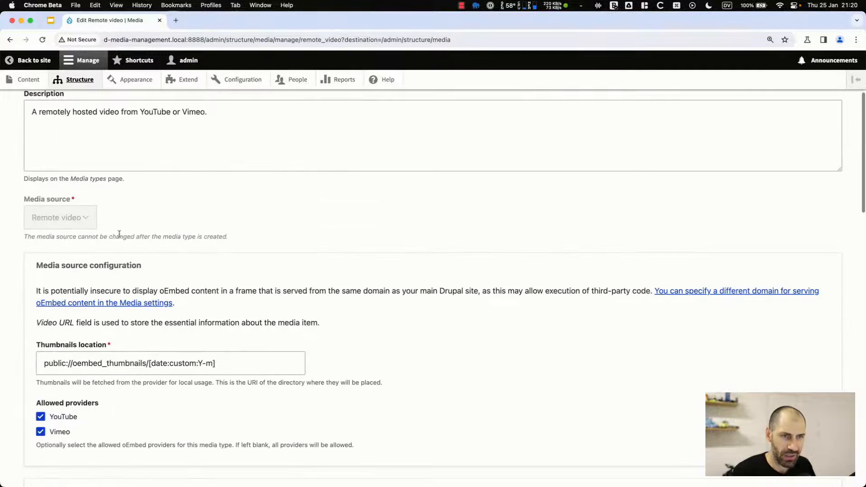
- Start a new field on the Remote video media type, choosing Plain text with the Text (plain) option, and try to continue
left_click(113, 149)
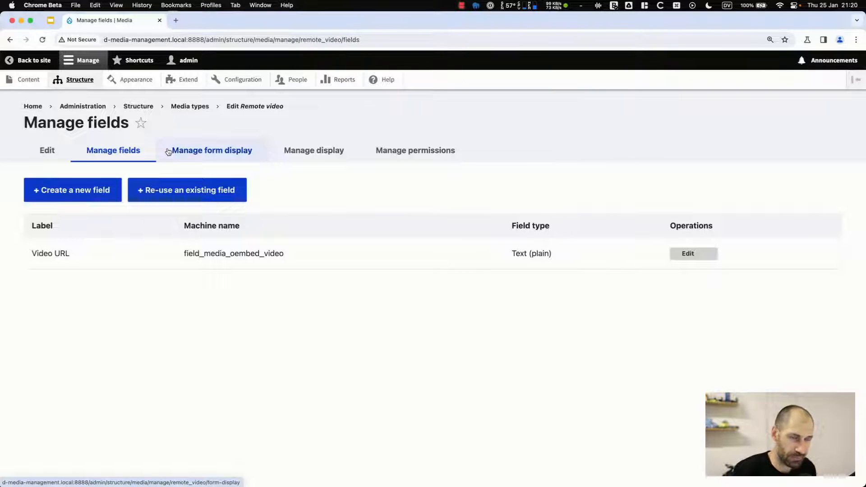
left_click(83, 185)
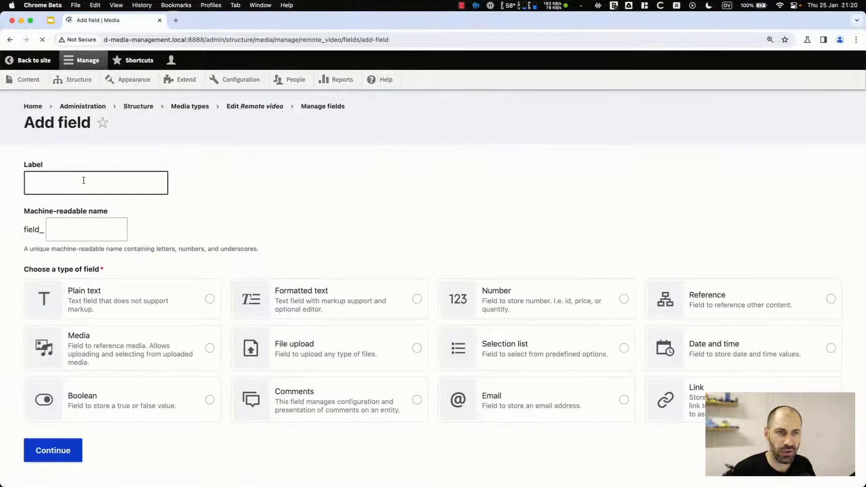
left_click(85, 180)
left_click(160, 231)
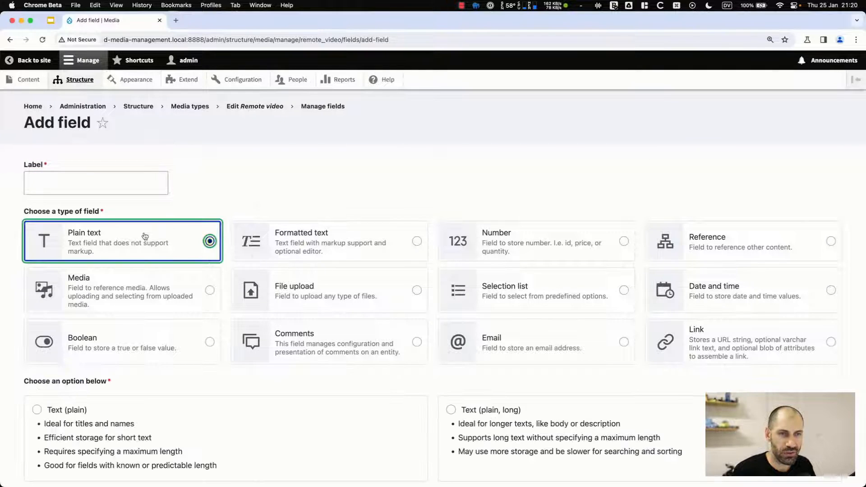
scroll(90, 271, "down", 3)
left_click(76, 344)
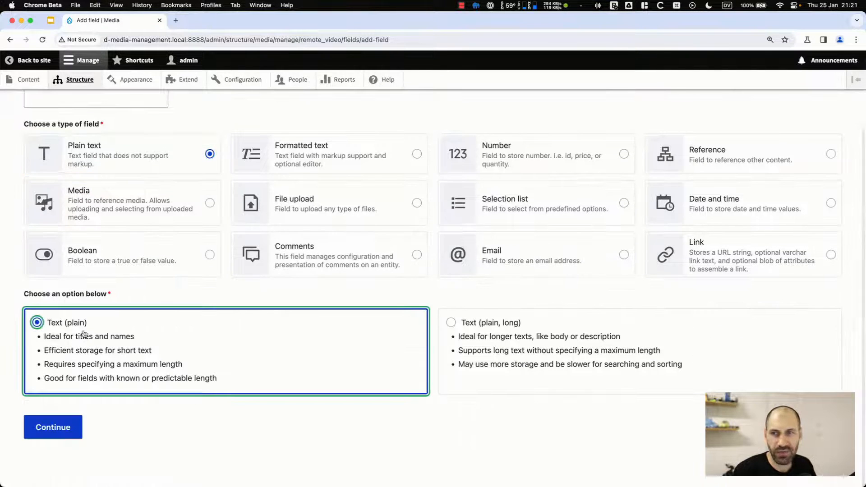
left_click(63, 433)
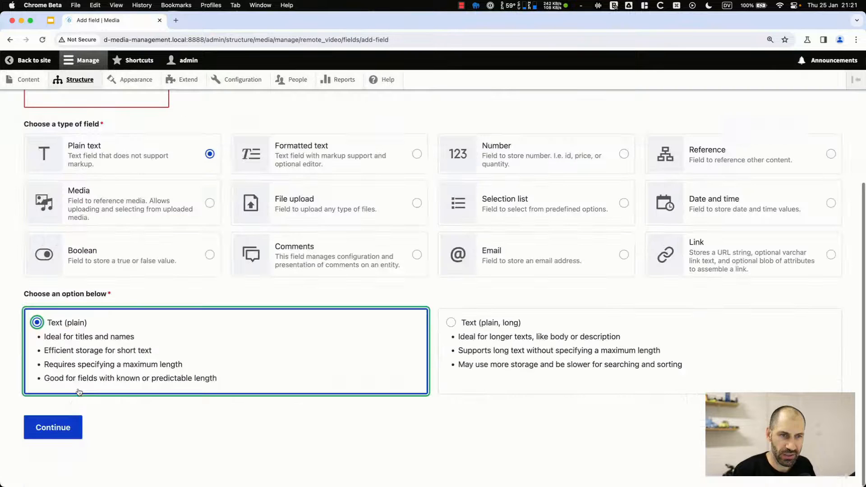
- Set the new field's label to Channel
scroll(91, 271, "up", 2)
left_click(105, 182)
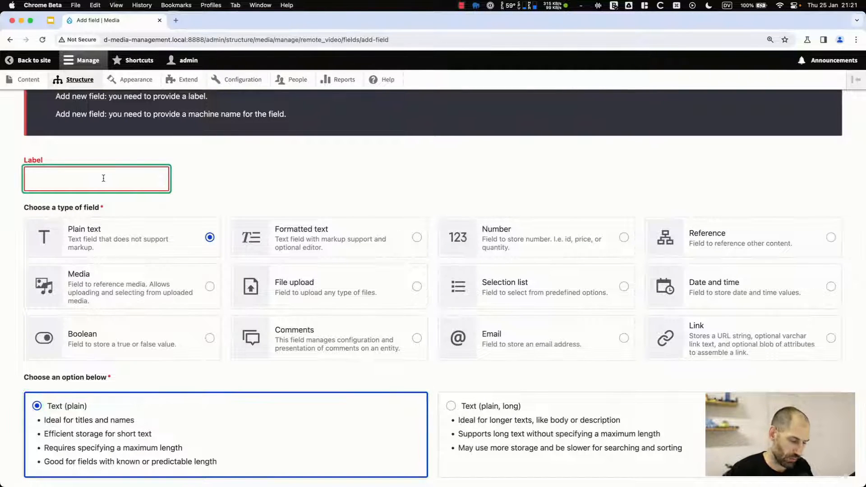
type("CHannel")
key("BackSpace")
key("BackSpace")
key("BackSpace")
key("BackSpace")
key("BackSpace")
key("BackSpace")
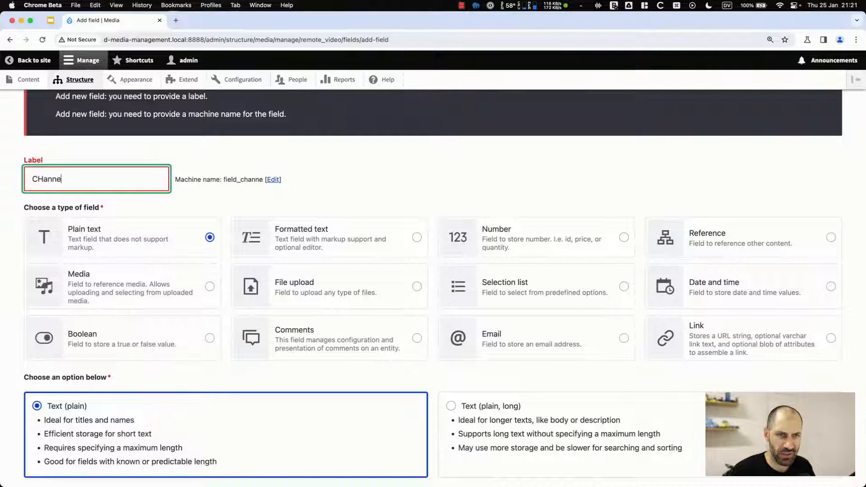
type("hannel")
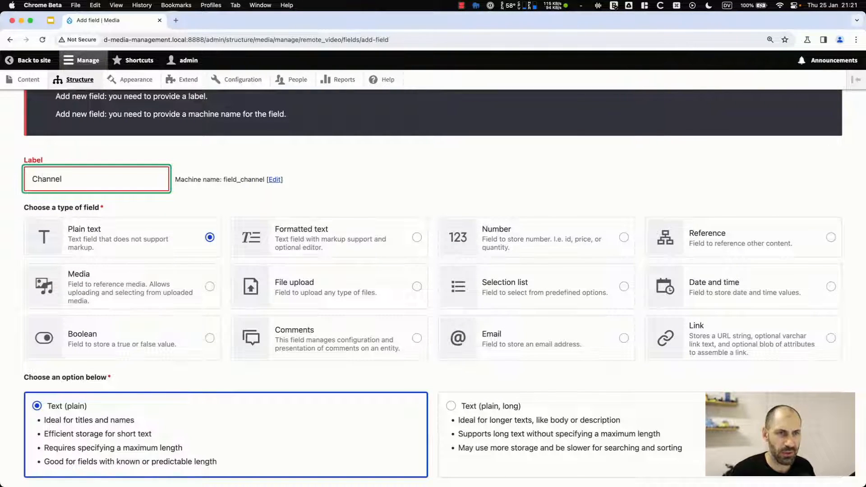
- Extend the new plain text field's label to Channel name and save the field with its default settings
type(" name")
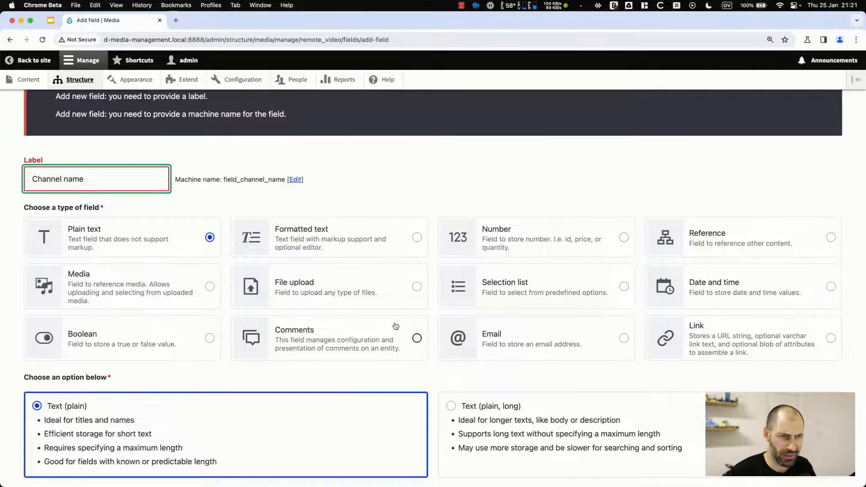
scroll(397, 329, "down", 2)
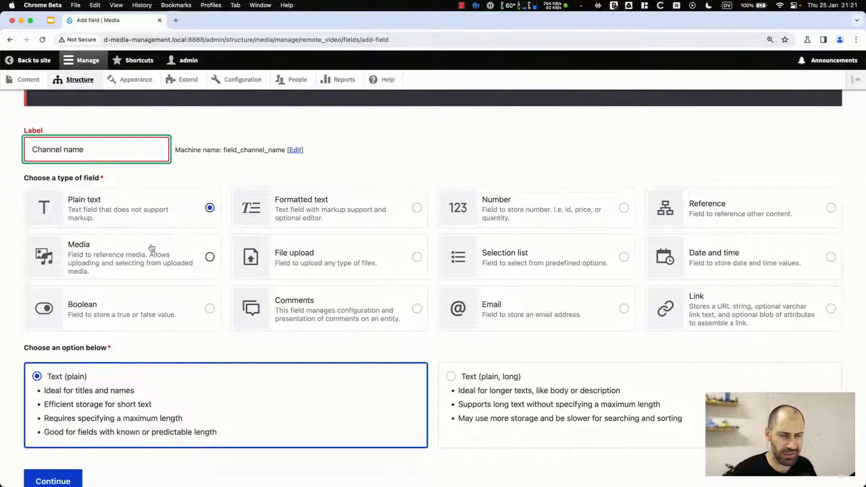
scroll(150, 248, "down", 3)
left_click(58, 426)
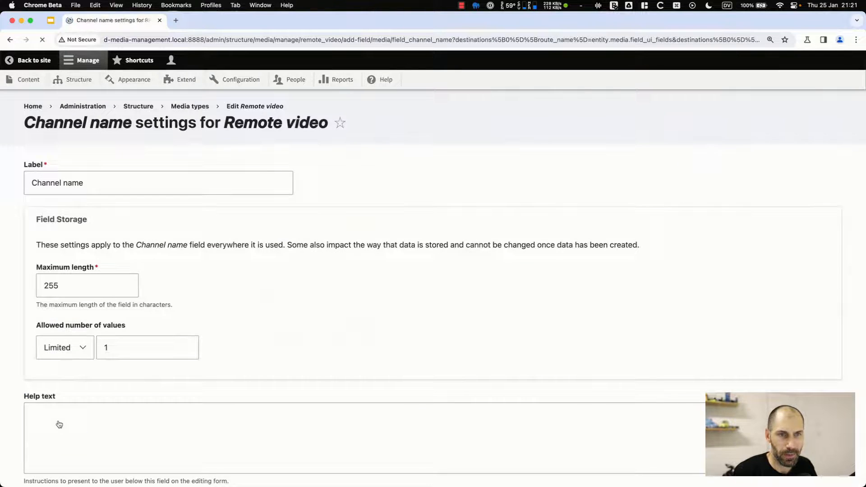
scroll(82, 218, "down", 5)
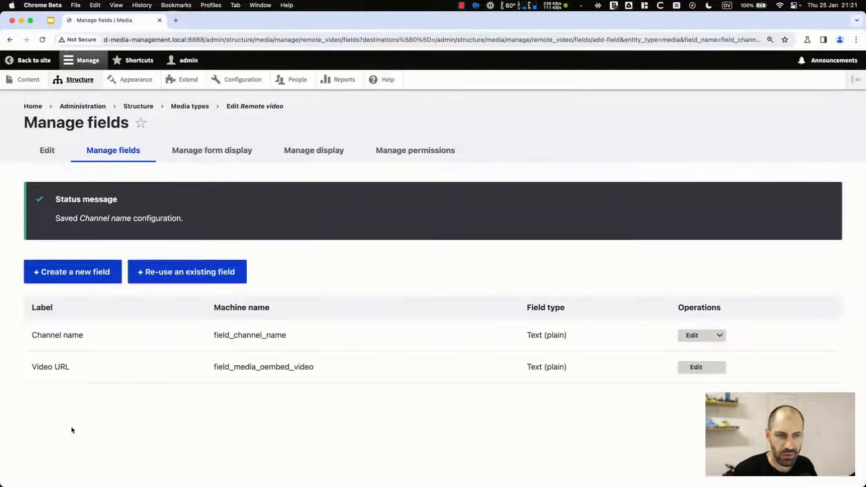
- Review the Remote video media type's display settings and edit form, and look at the list of media items
left_click(319, 142)
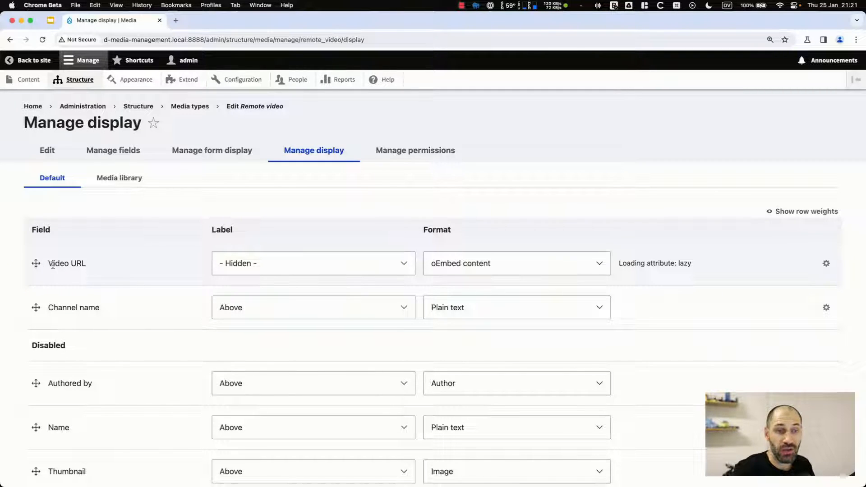
left_click(47, 152)
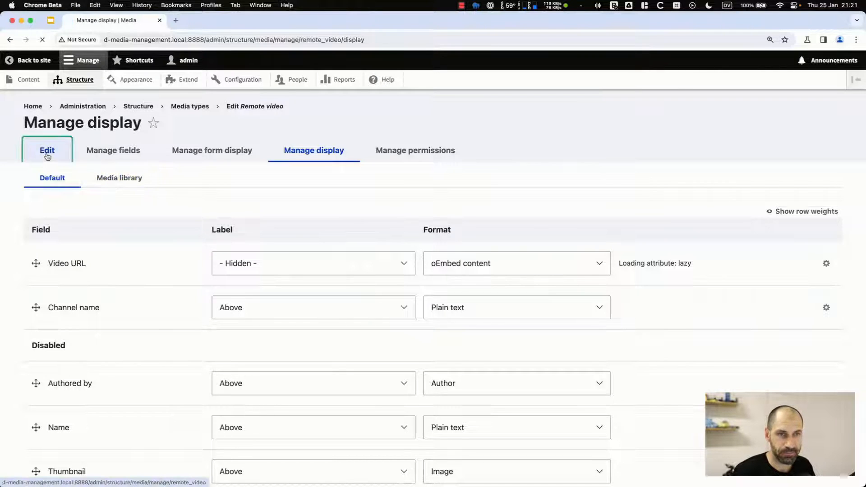
scroll(73, 265, "down", 2)
scroll(73, 266, "down", 4)
scroll(72, 265, "up", 6)
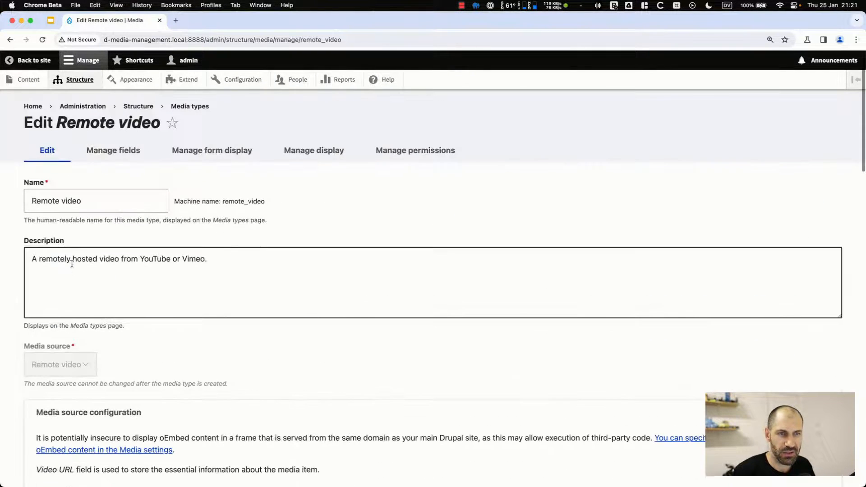
left_click(45, 81)
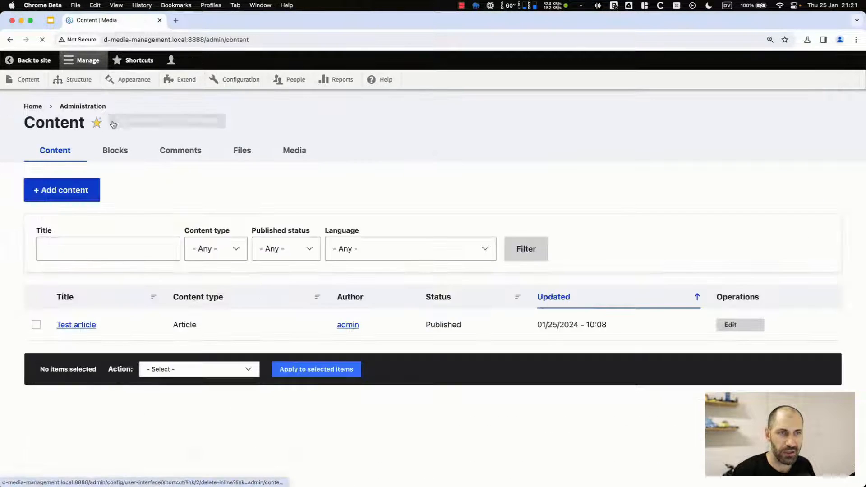
left_click(287, 150)
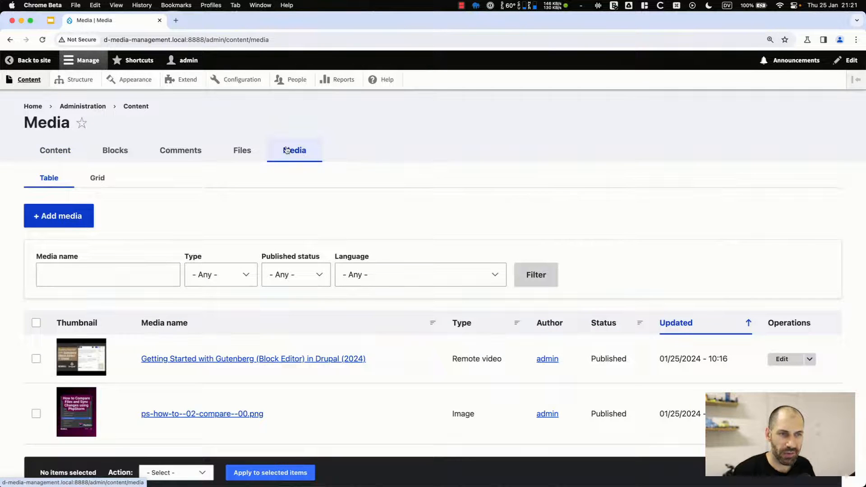
- In the Remote video media type's field mapping, map Author/owner name to Channel name and save the media type
left_click(98, 81)
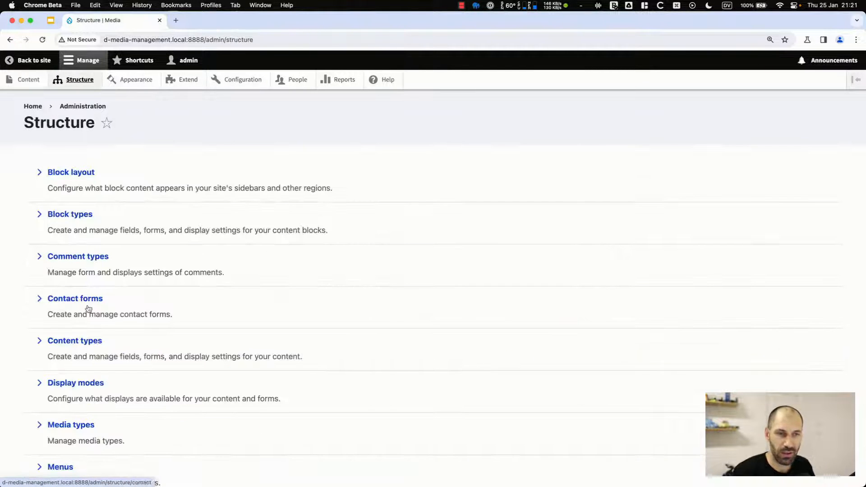
left_click(81, 425)
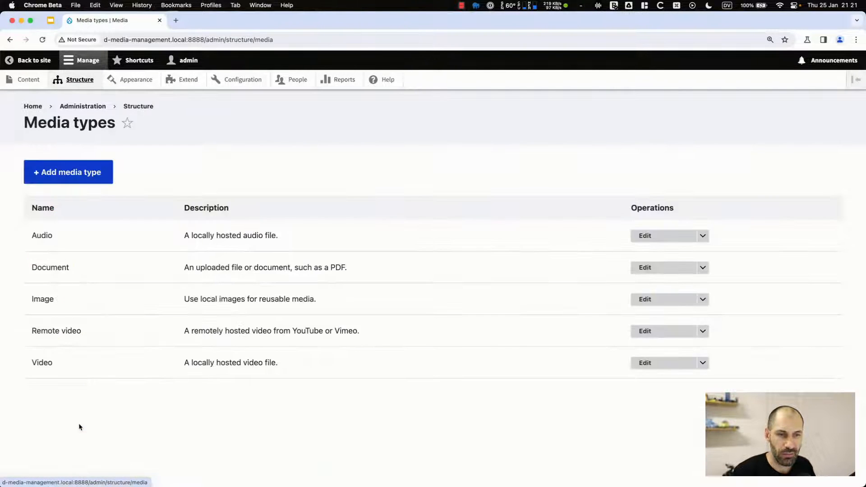
left_click(645, 331)
scroll(178, 300, "down", 6)
scroll(62, 291, "down", 10)
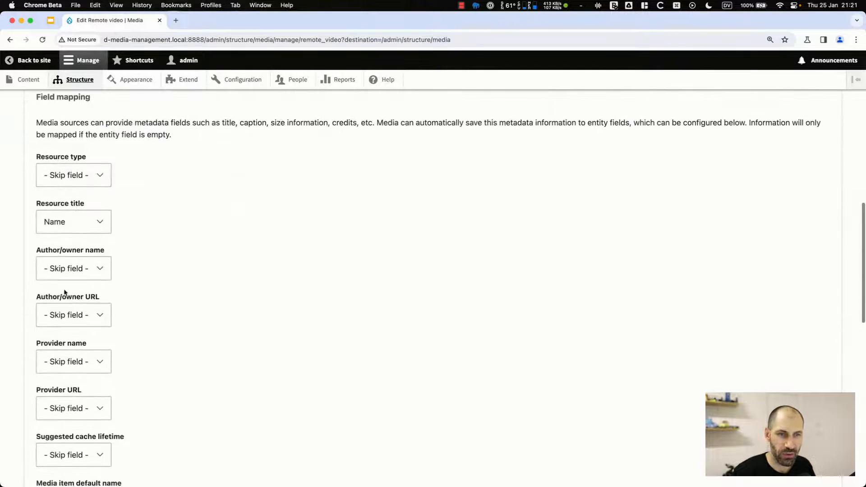
left_click(74, 270)
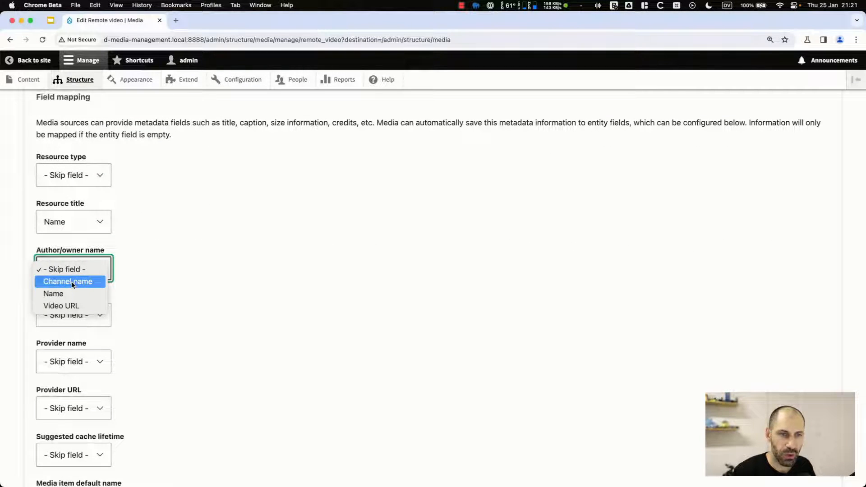
left_click(73, 282)
scroll(113, 276, "down", 5)
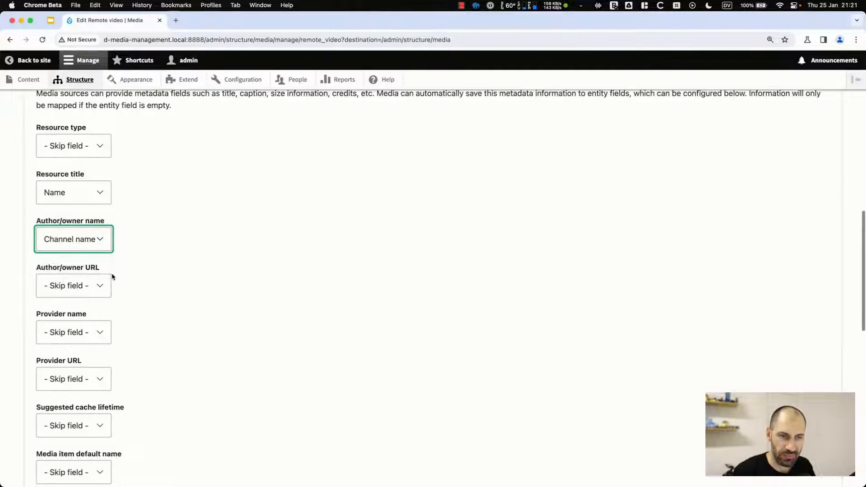
scroll(113, 276, "down", 10)
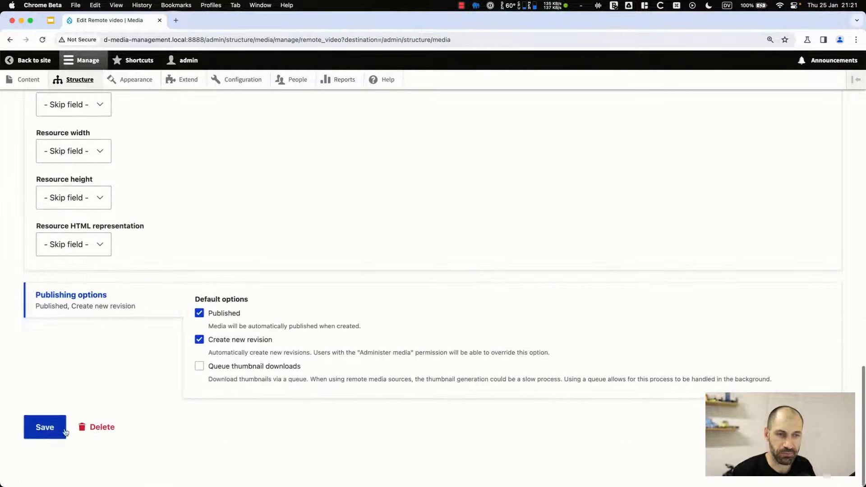
left_click(41, 434)
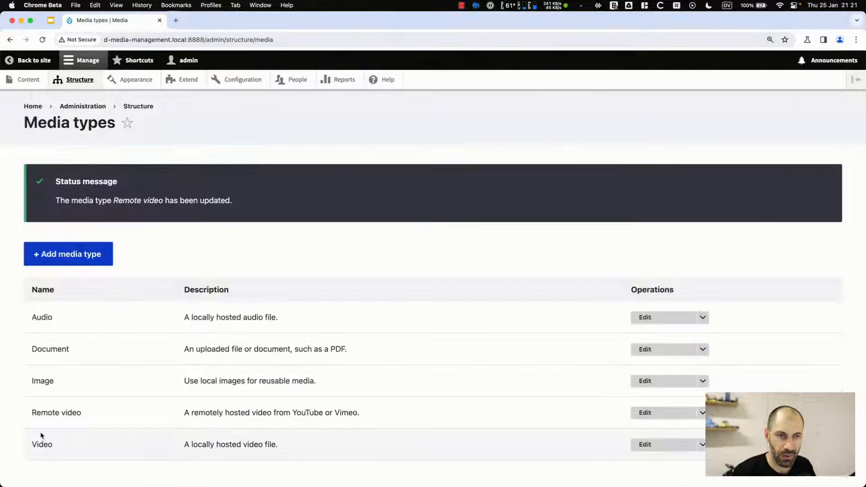
- Examine the Image media type's field mapping options and return to the list of media types
left_click(671, 383)
scroll(128, 290, "down", 14)
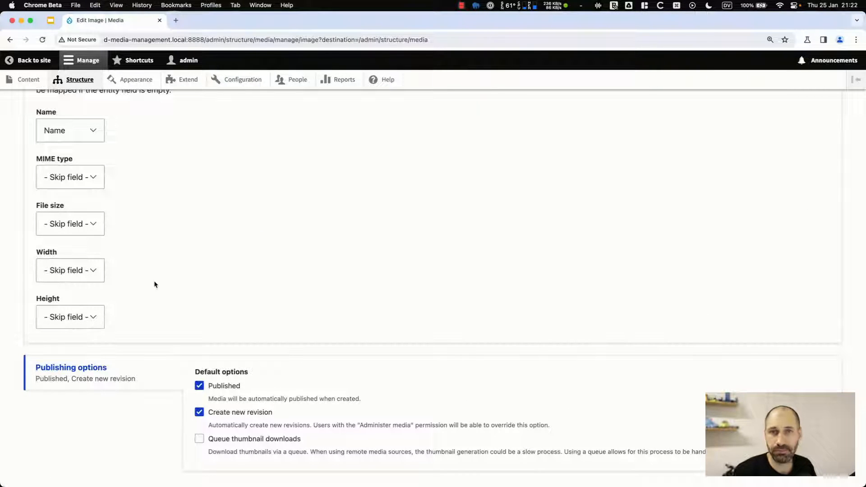
key("super+bracketleft")
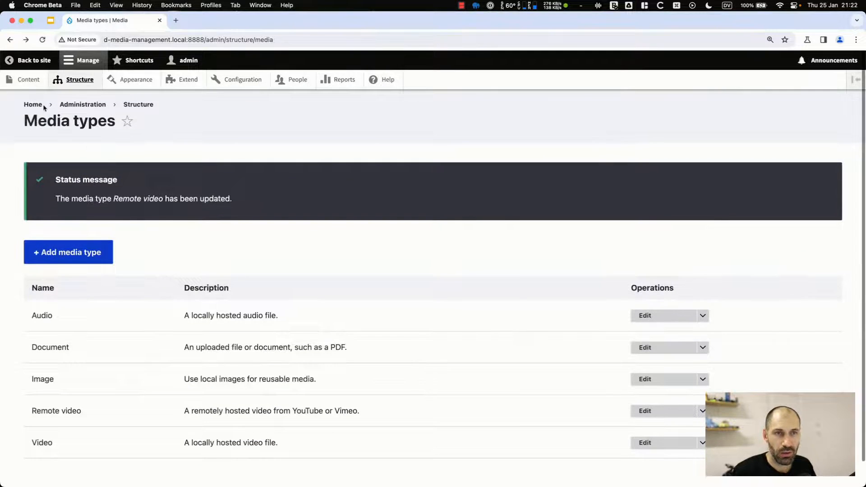
left_click(27, 81)
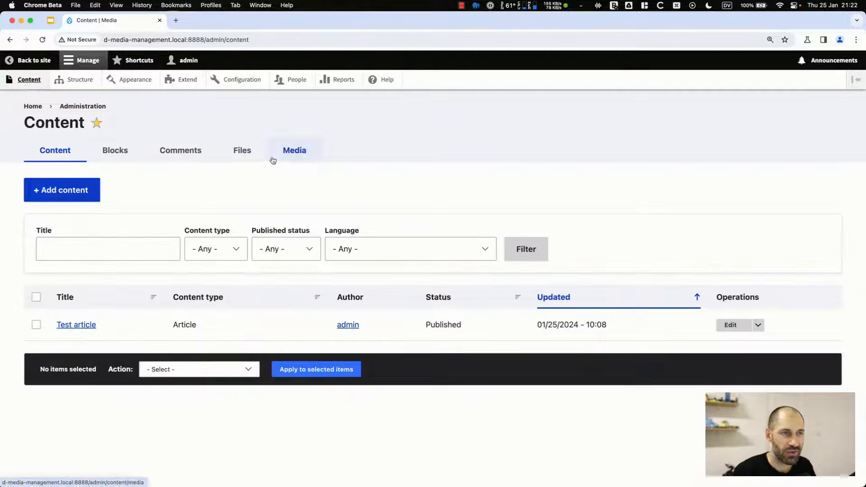
left_click(290, 150)
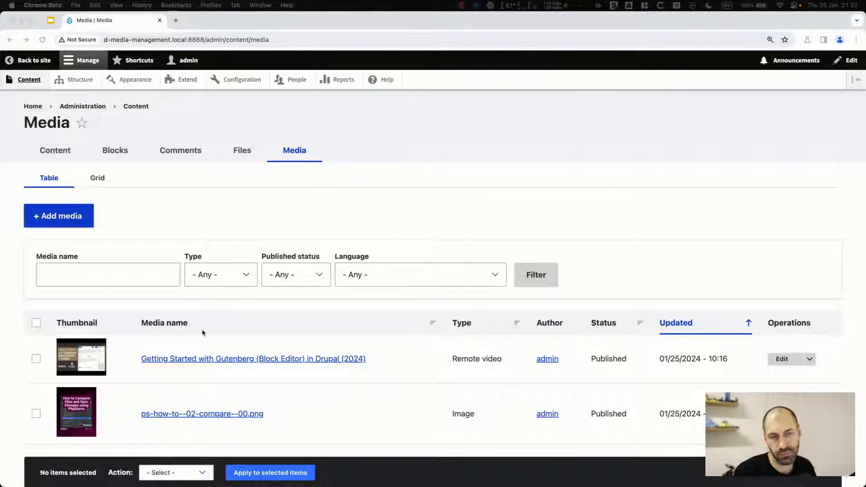
left_click(63, 218)
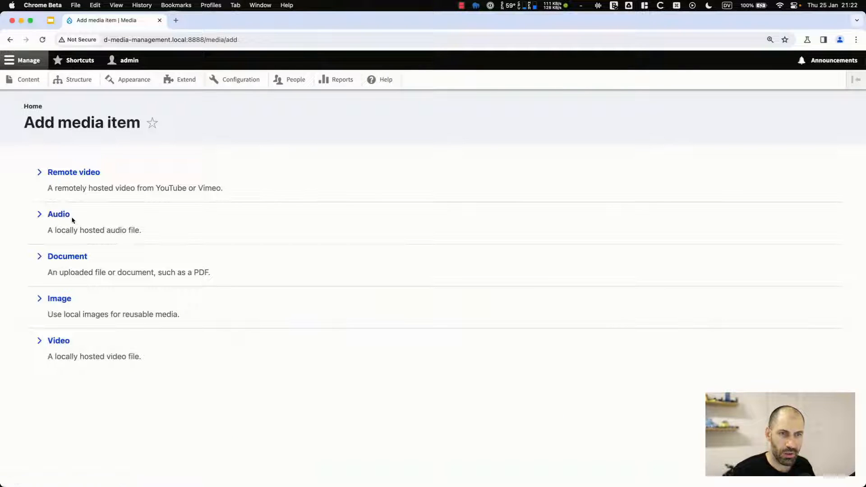
left_click(73, 170)
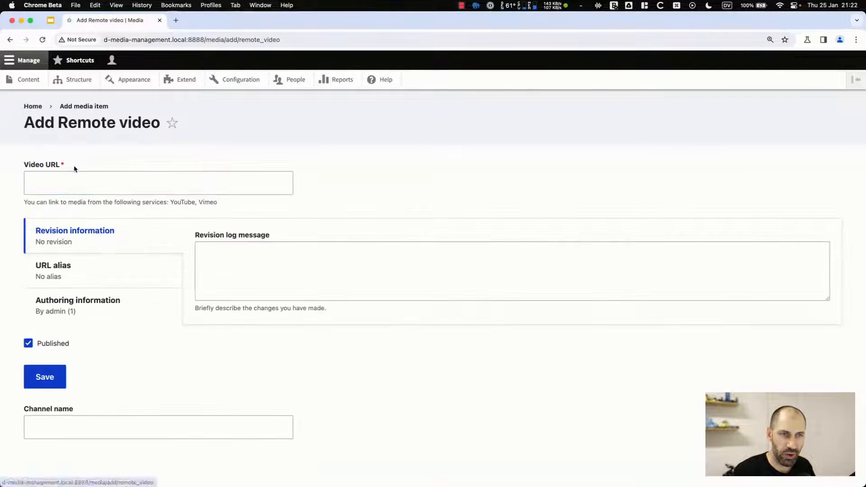
left_click(71, 184)
type("https://www.youtube.com/watch?v=VOLPvse0AfI")
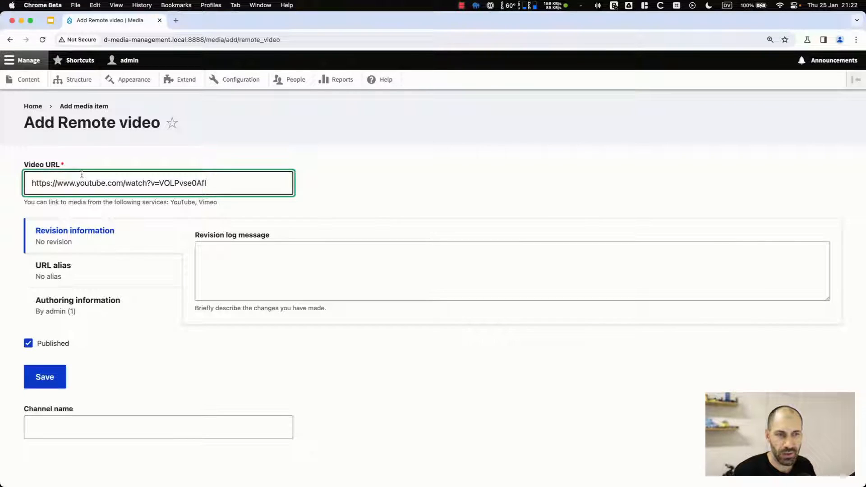
left_click(47, 428)
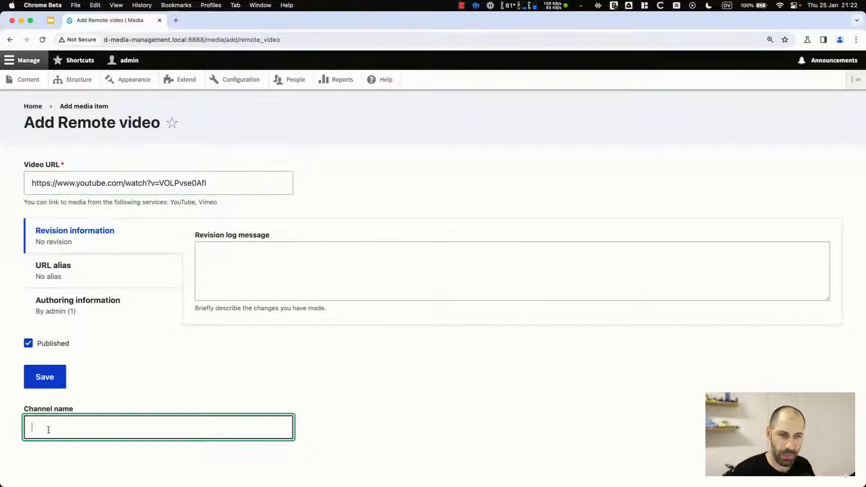
left_click(35, 375)
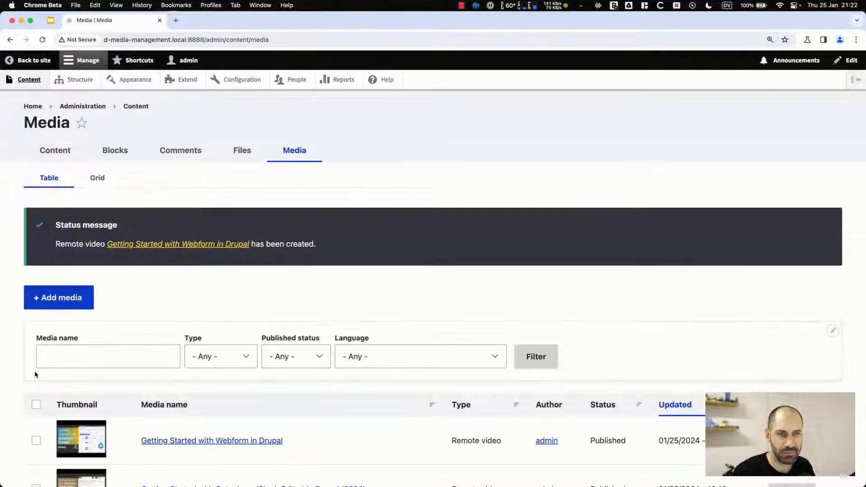
- Check the Channel name value in the new Webform video's edit form and return to the media list
scroll(96, 361, "down", 4)
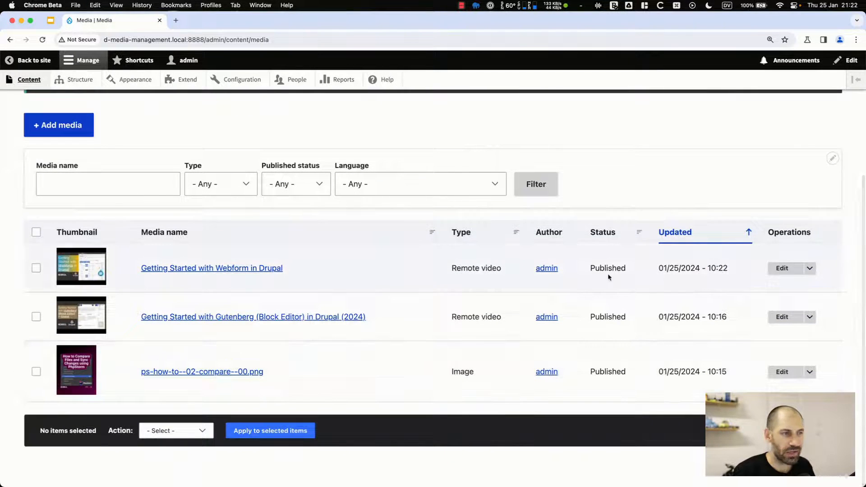
left_click(793, 269)
scroll(14, 149, "down", 2)
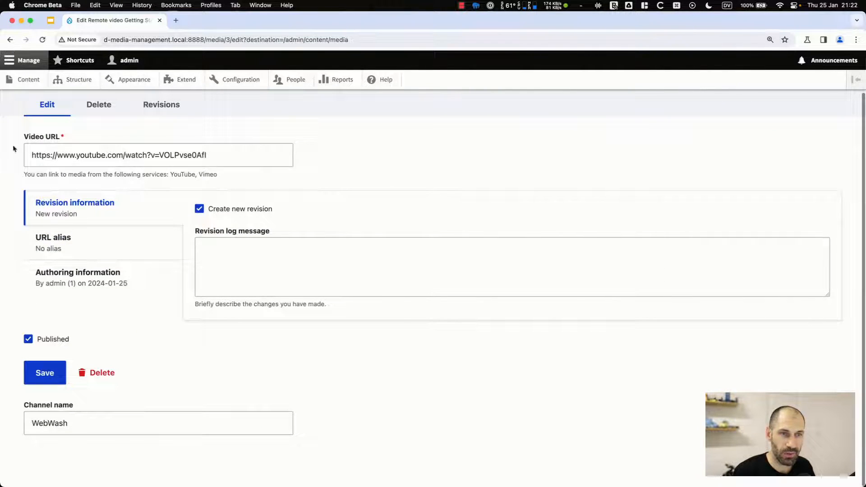
left_click_drag(81, 429, 22, 428)
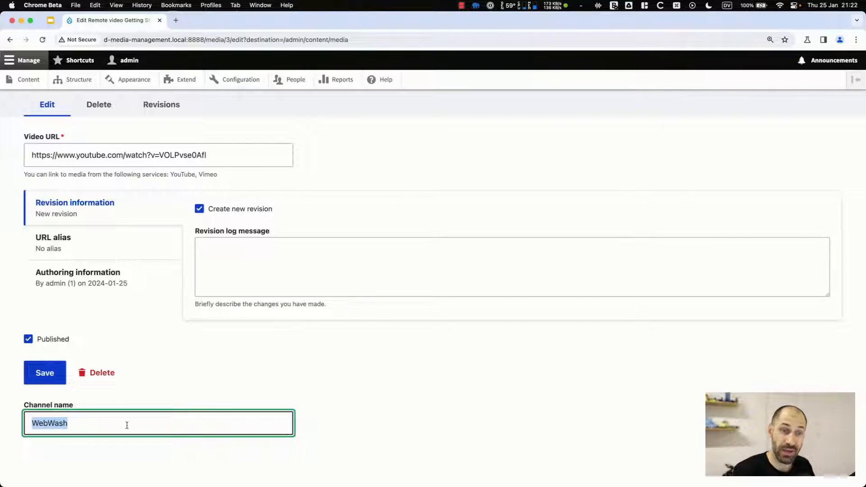
left_click(352, 364)
key("super+Left")
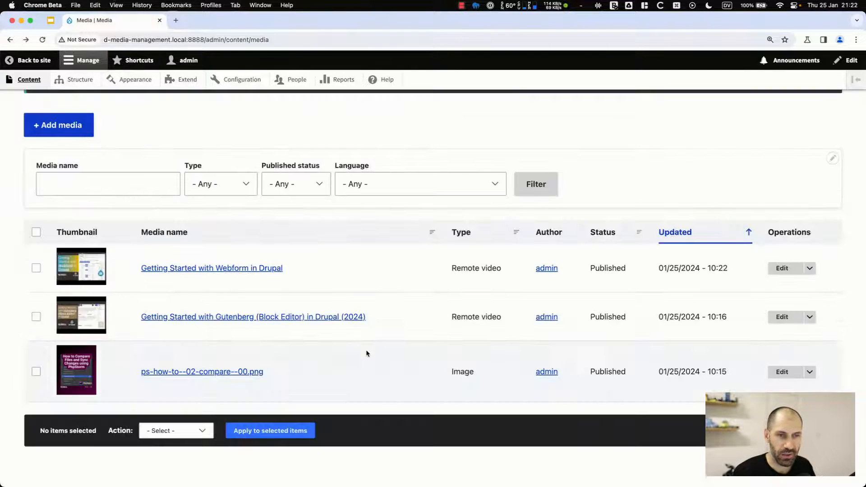
- Open the Gutenberg remote video for editing, review its alias and authoring information, and re-save it with Channel name empty
left_click(789, 317)
scroll(187, 332, "down", 3)
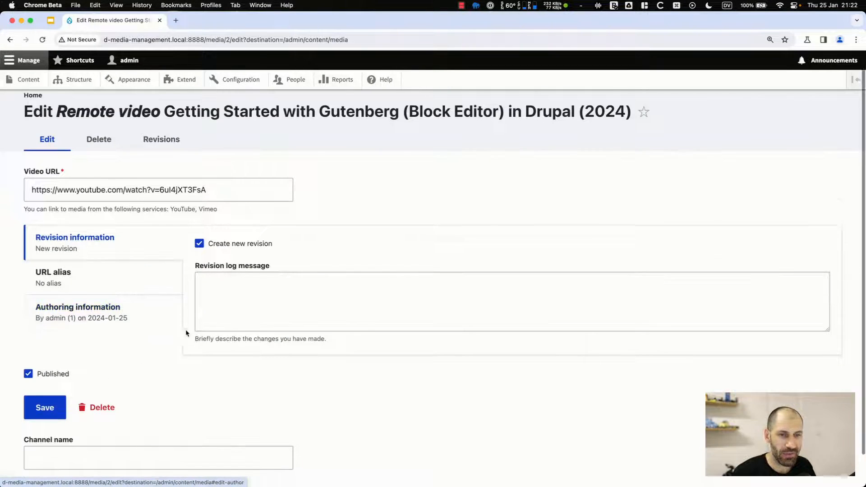
left_click(100, 244)
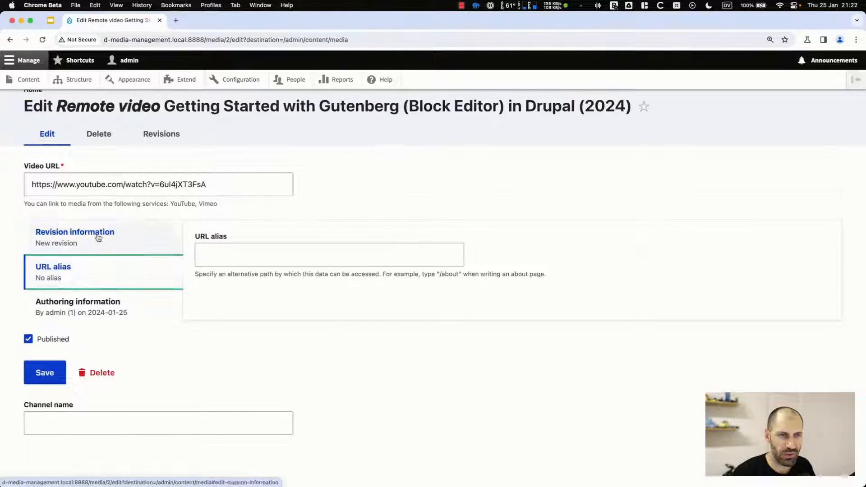
left_click(107, 301)
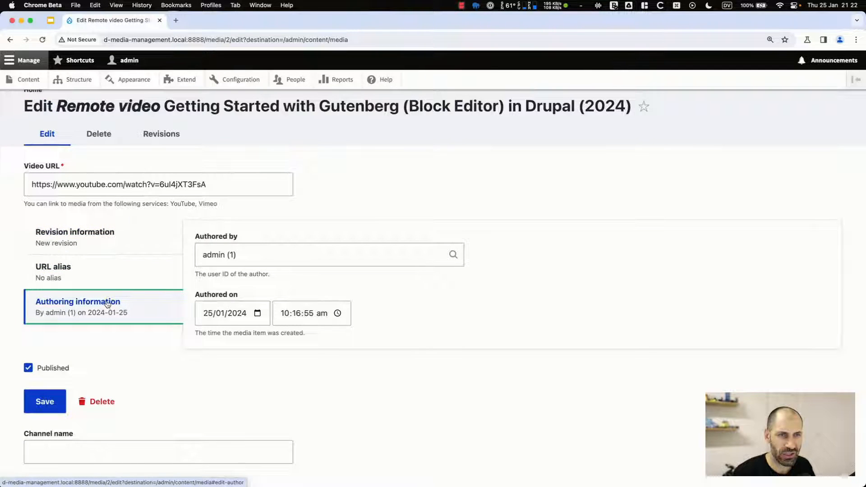
left_click(110, 246)
scroll(118, 447, "down", 1)
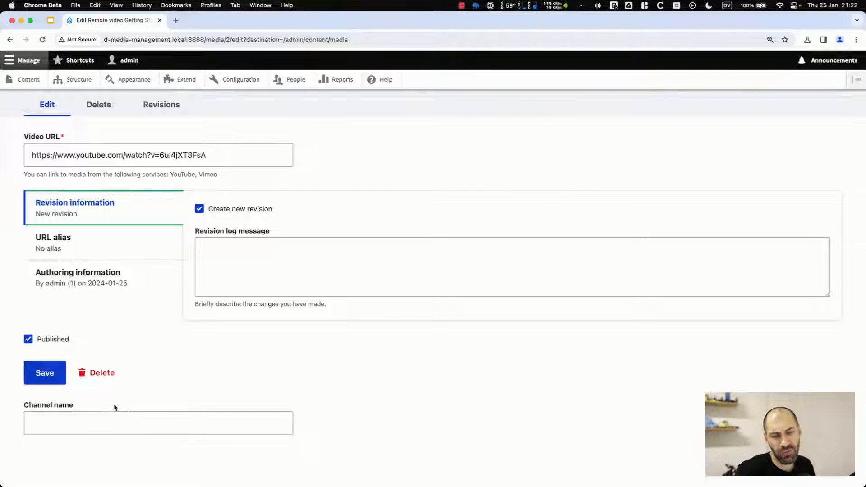
left_click(56, 373)
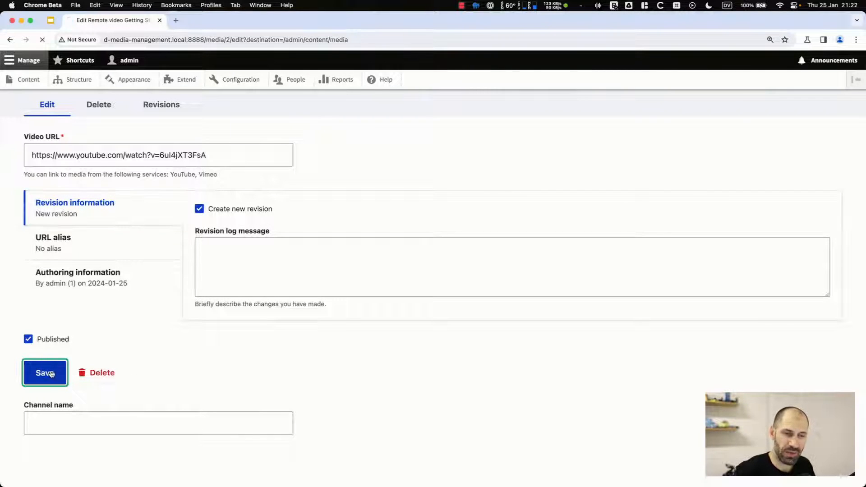
scroll(412, 364, "down", 4)
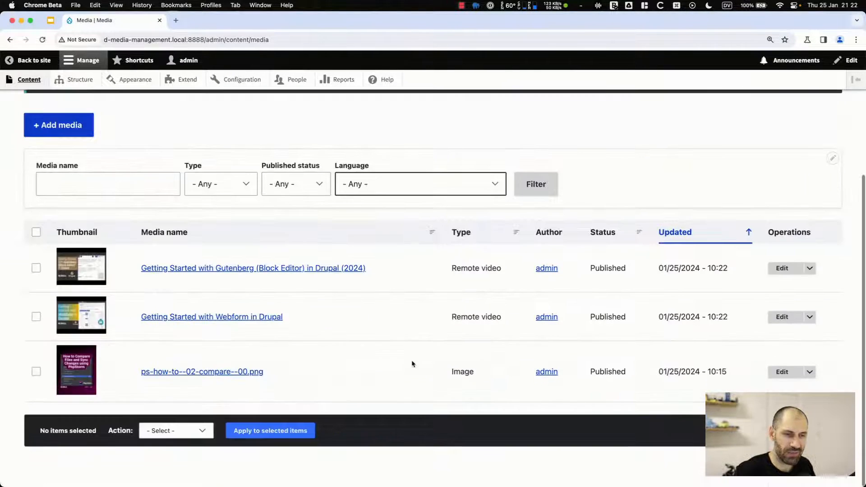
- Open the Webform remote video for editing and check the value filled into its Channel name field
left_click(782, 316)
scroll(108, 390, "down", 2)
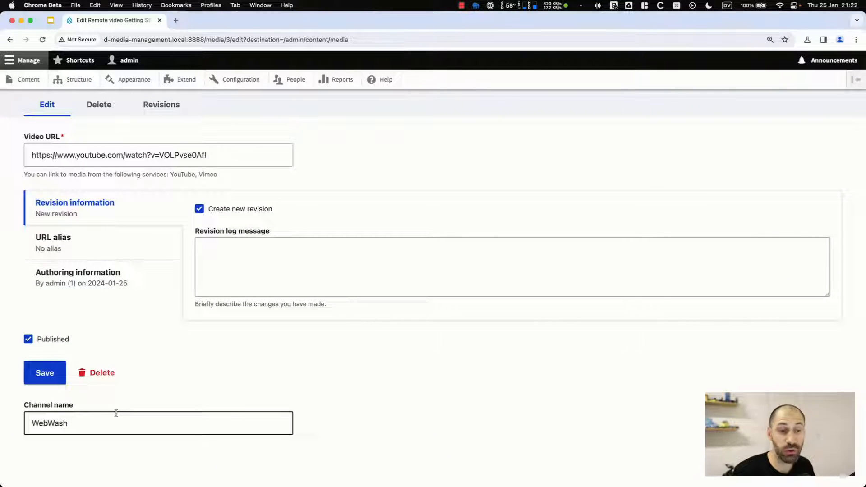
left_click_drag(70, 421, 29, 419)
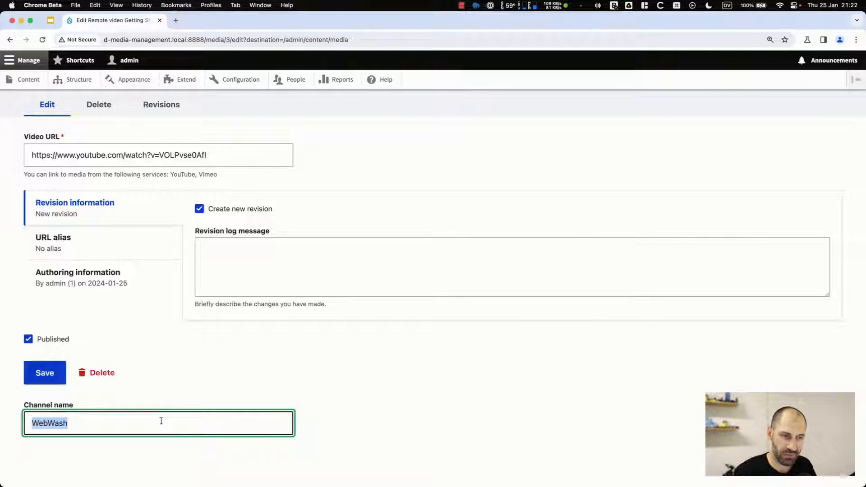
left_click(174, 386)
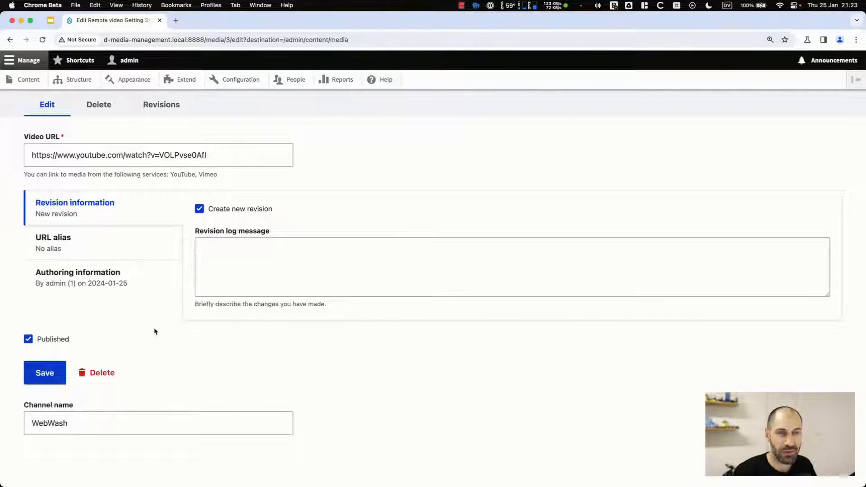
- Review the field mapping settings of the Remote video media type, including the Author/owner name mapping
left_click(91, 79)
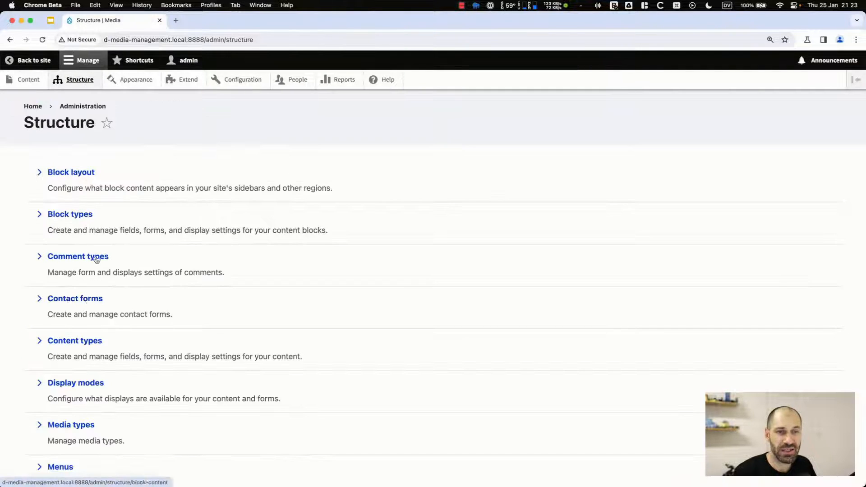
left_click(76, 424)
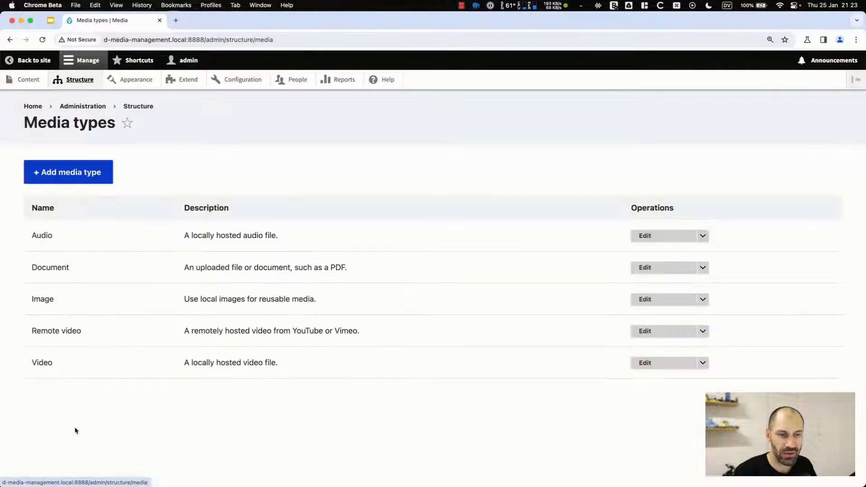
left_click(641, 333)
scroll(47, 353, "down", 5)
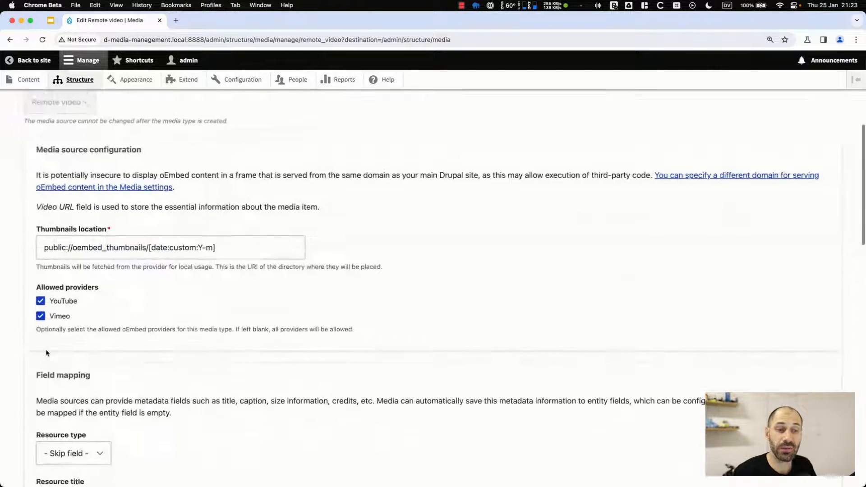
scroll(47, 353, "down", 6)
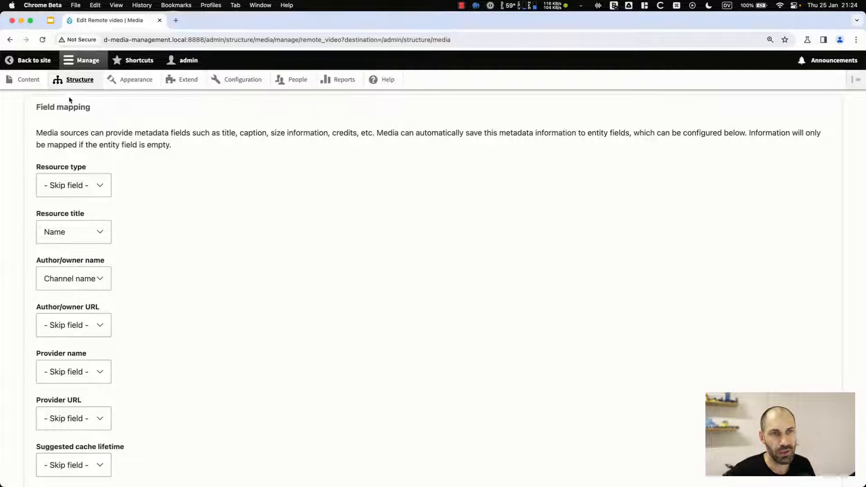
- Add a new Media field labelled "Featured" to the Basic page content type and continue to its settings
left_click(73, 80)
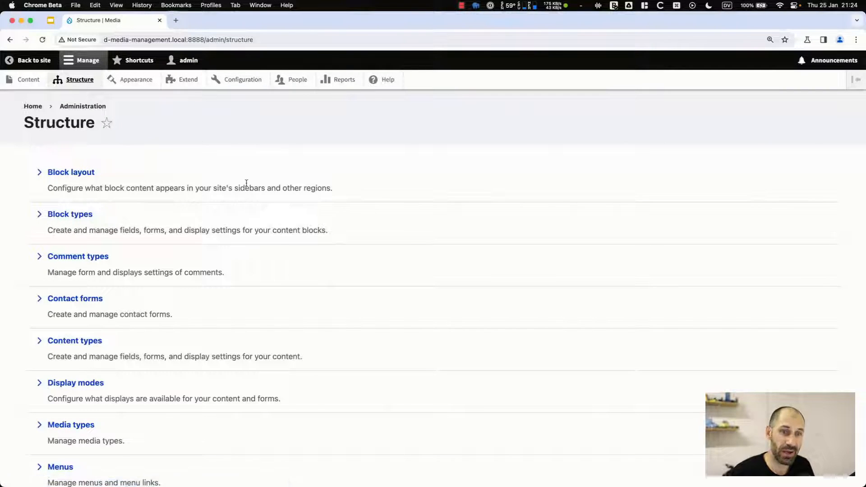
scroll(247, 183, "down", 5)
left_click(75, 190)
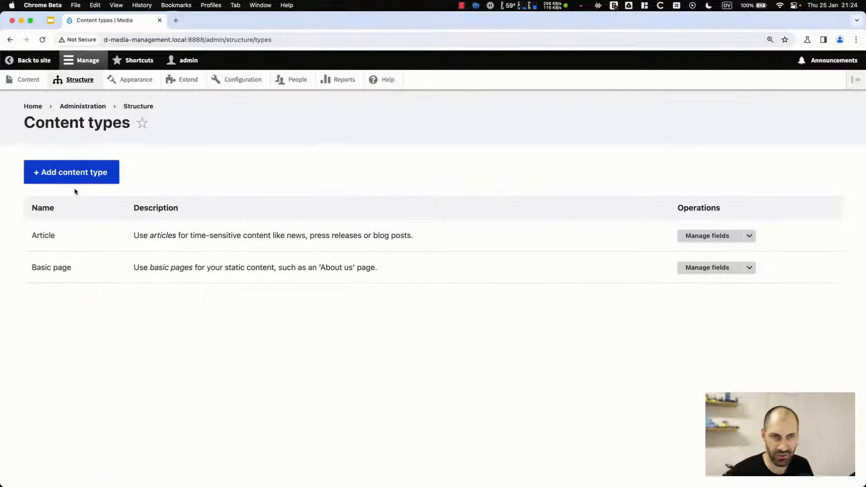
left_click(703, 268)
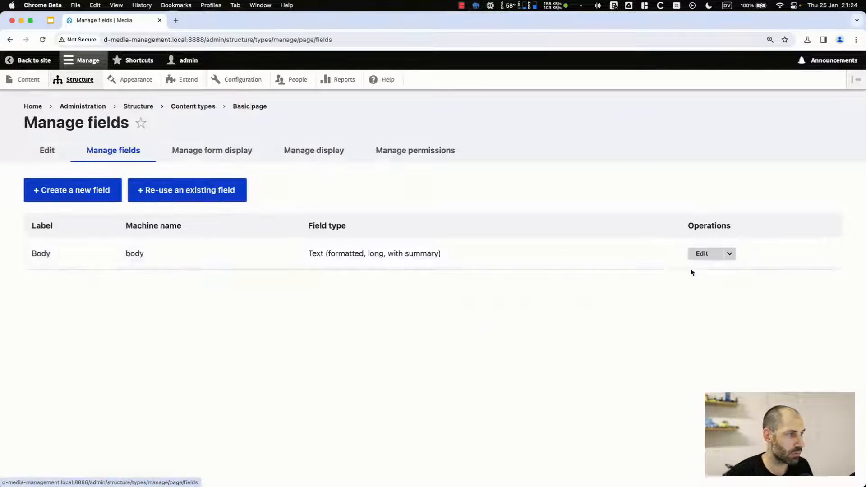
left_click(93, 195)
left_click(107, 186)
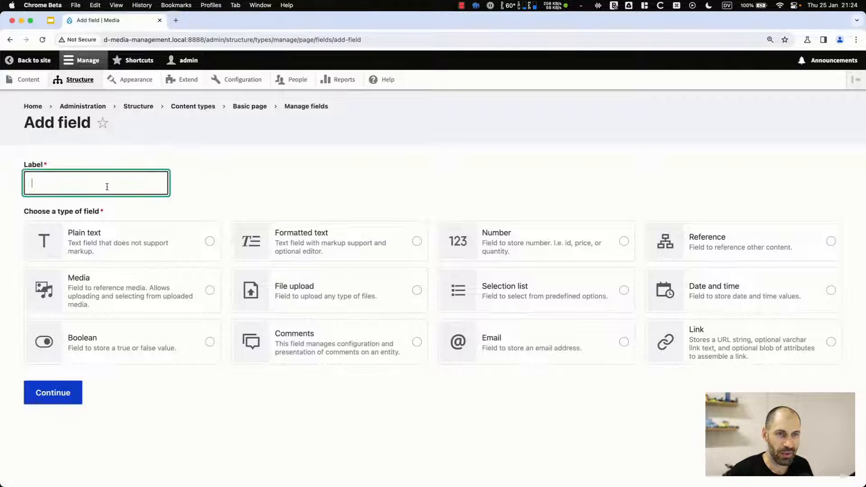
type("Featured")
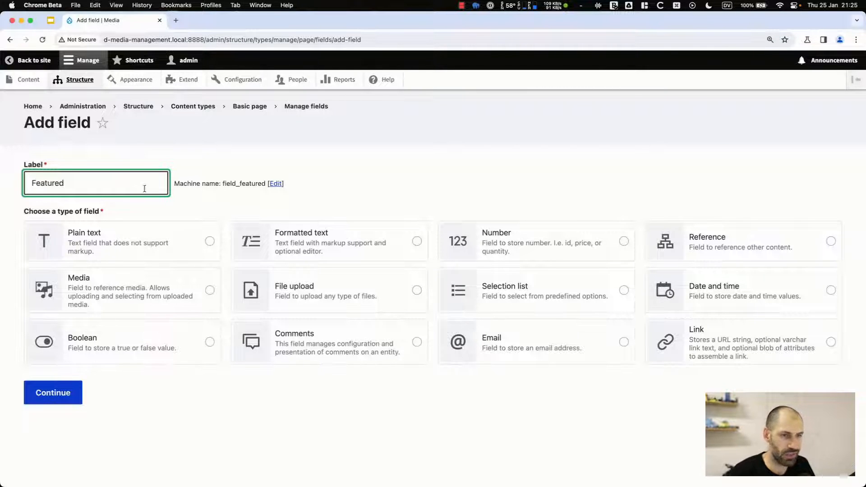
left_click(98, 293)
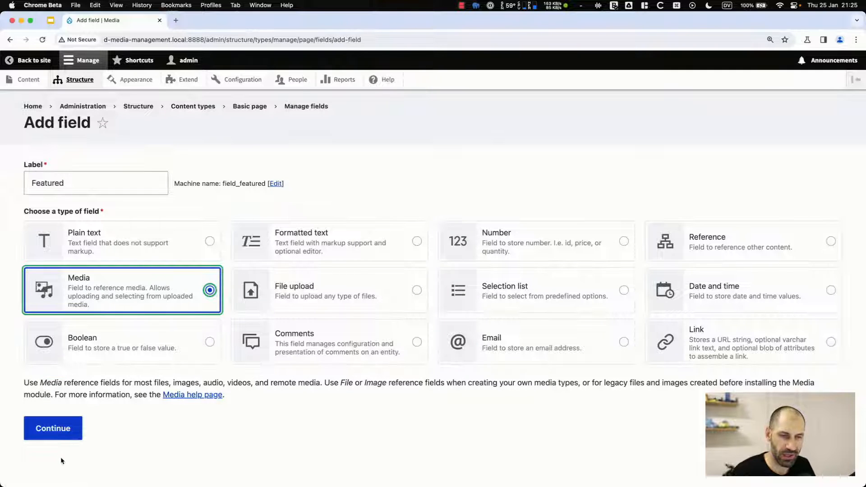
left_click(53, 431)
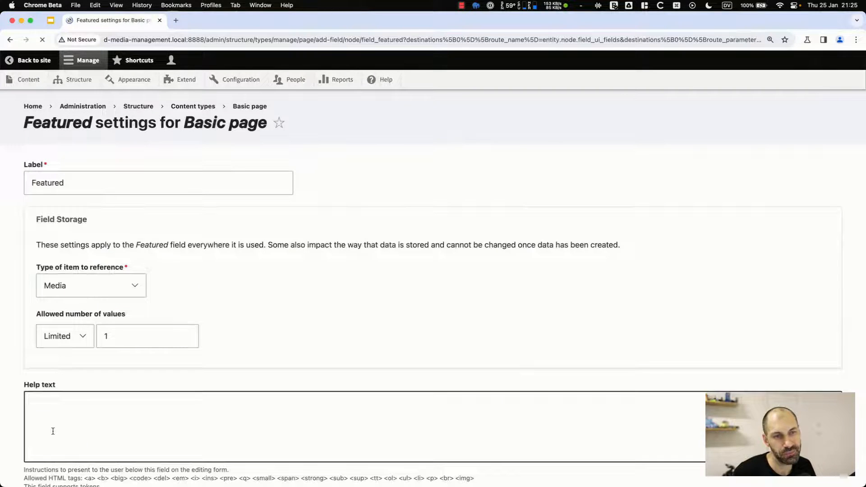
- Allow the Image and Remote video media types in the Featured field and save its settings
scroll(109, 343, "down", 8)
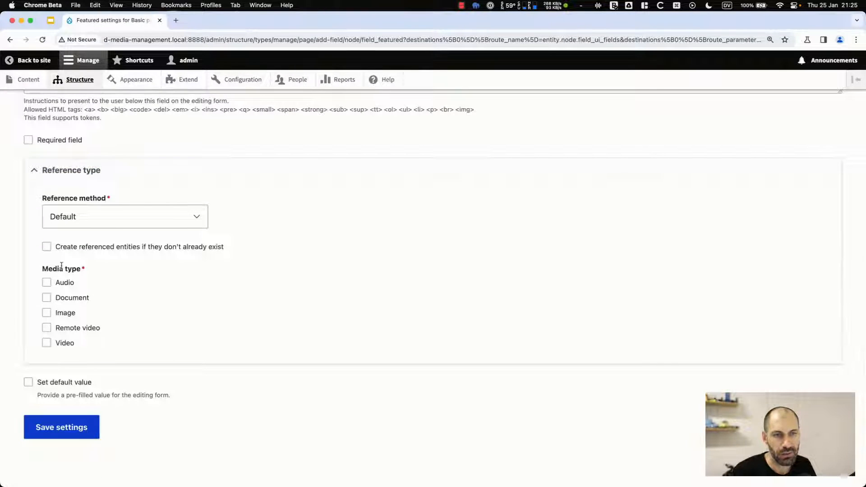
left_click_drag(43, 269, 65, 268)
left_click(94, 269)
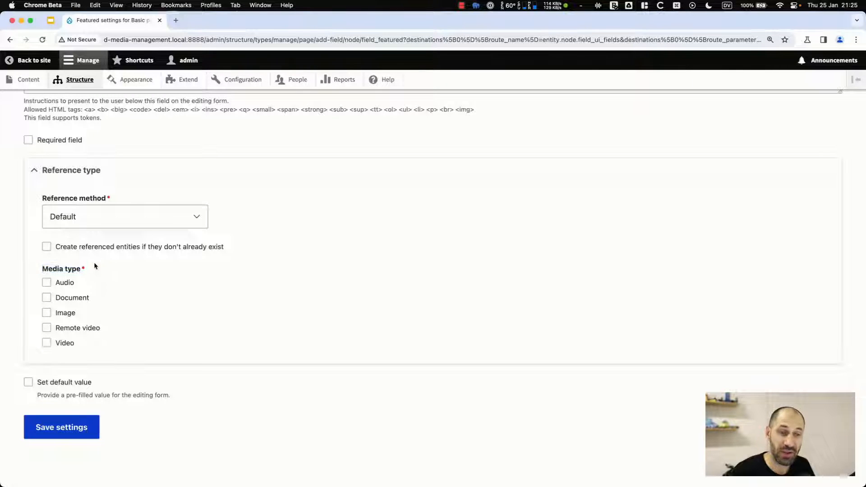
left_click(47, 313)
left_click(74, 329)
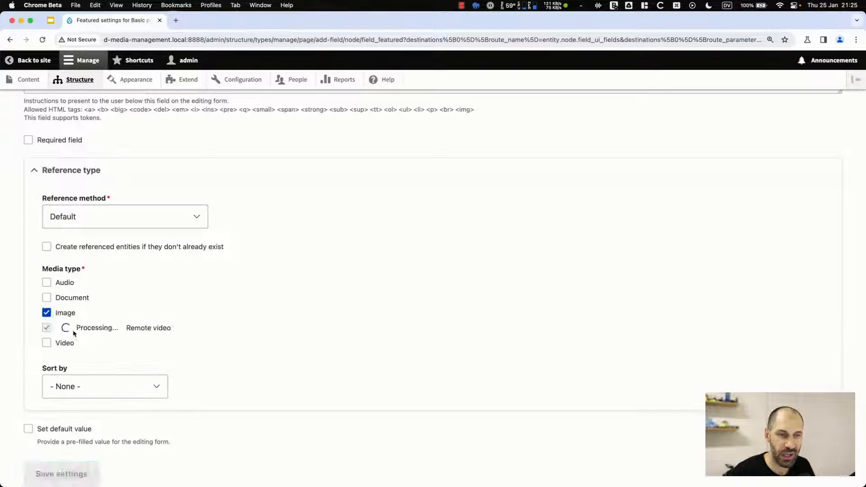
scroll(73, 334, "down", 2)
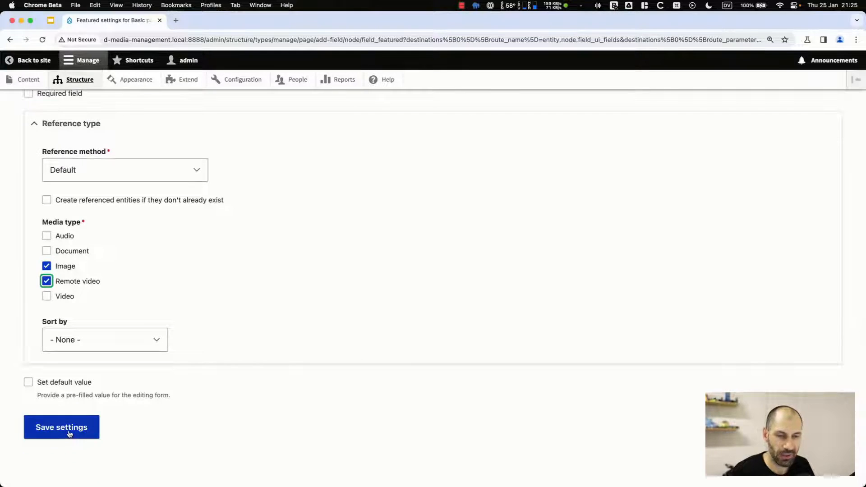
left_click(69, 434)
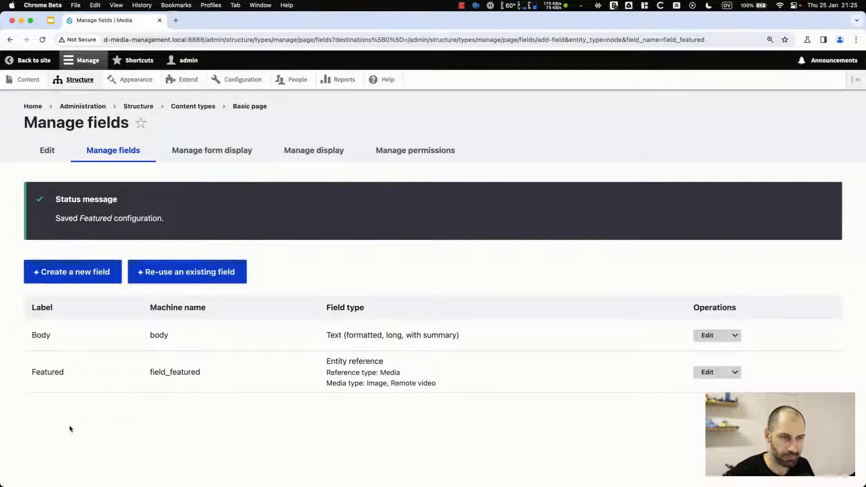
- Move the Featured field directly below Title in the Basic page form display and save
left_click(198, 157)
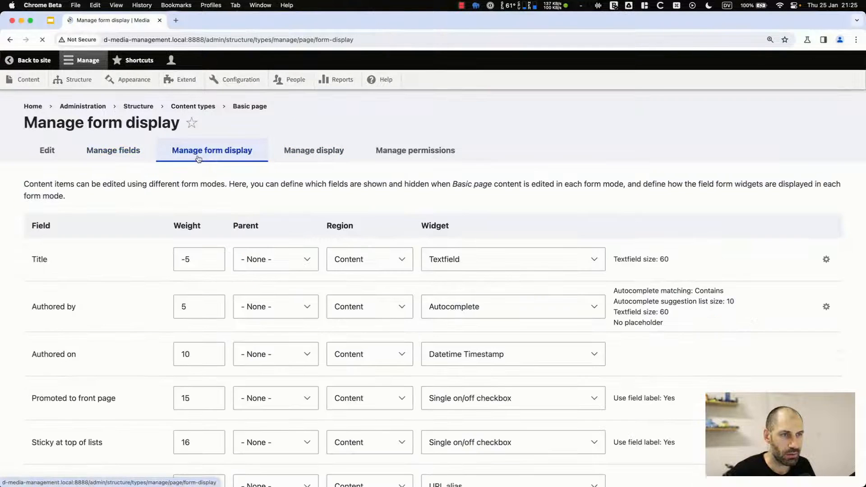
scroll(9, 338, "down", 3)
scroll(16, 332, "down", 4)
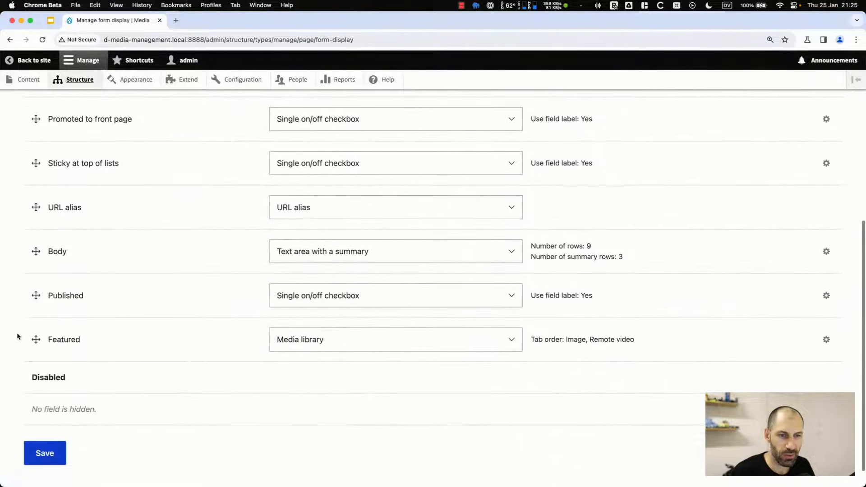
left_click_drag(36, 339, 31, 213)
scroll(39, 382, "down", 6)
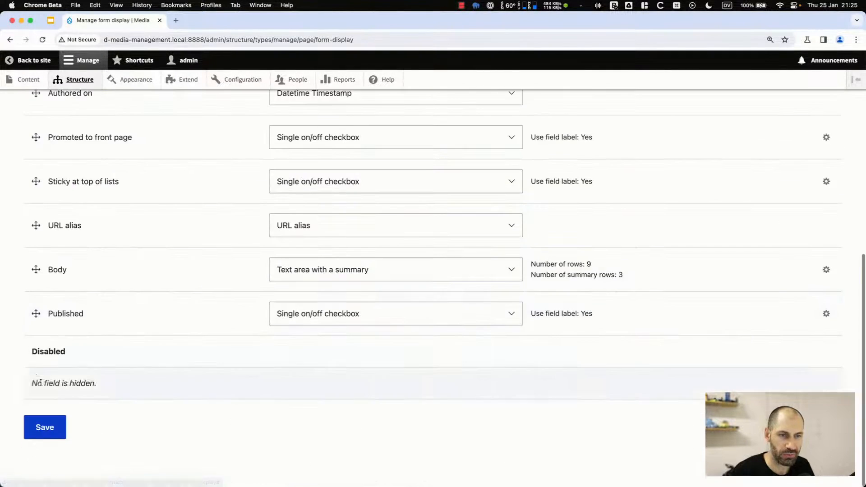
left_click(43, 427)
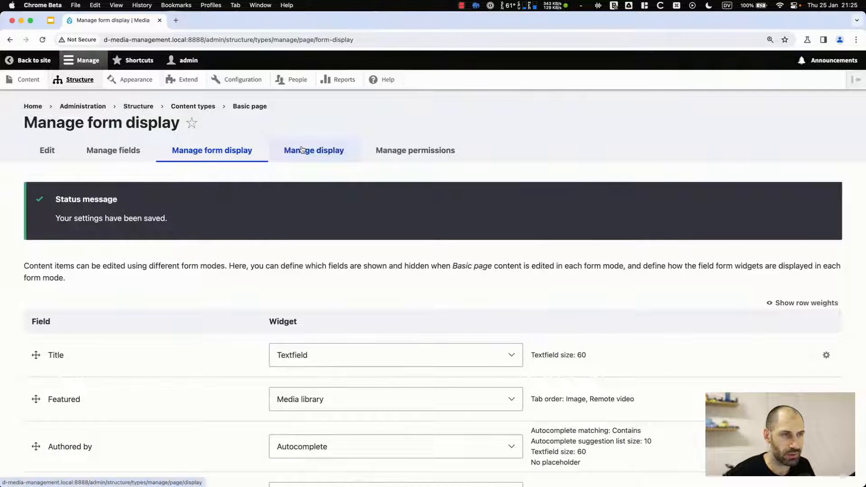
- Place the Featured field above Body in the Basic page's default display, hide its label, and save
left_click(301, 151)
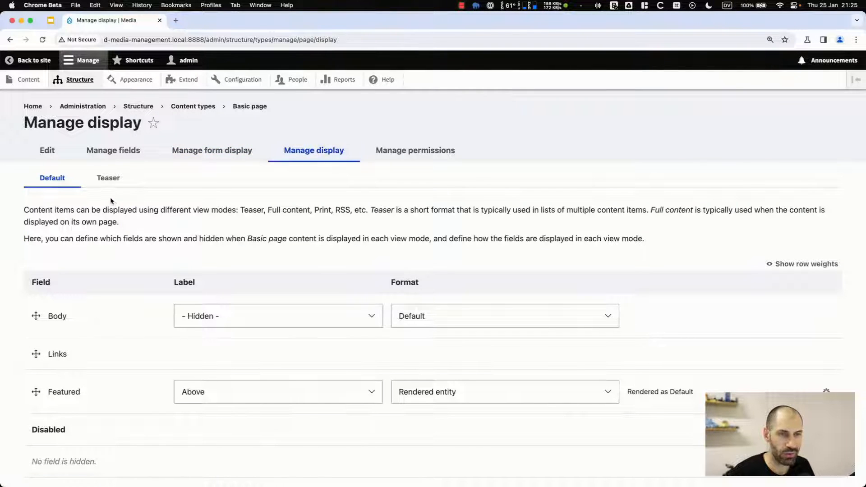
scroll(68, 318, "down", 2)
left_click_drag(35, 349, 35, 272)
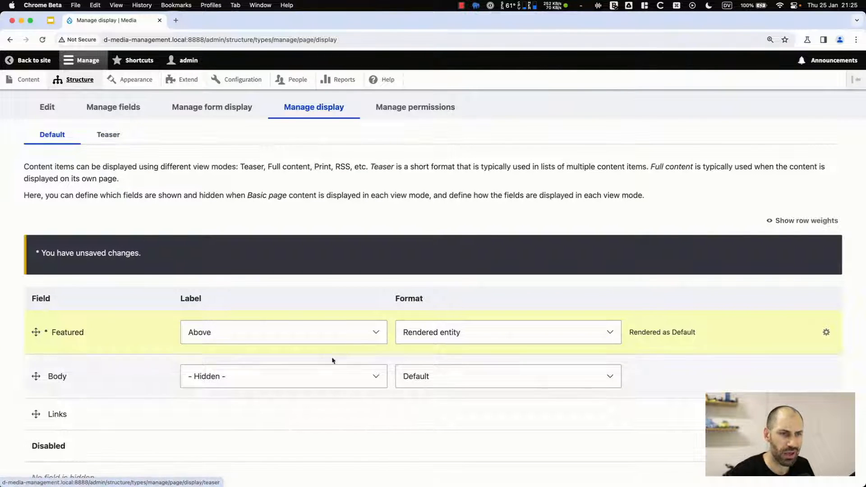
left_click(323, 333)
left_click(325, 356)
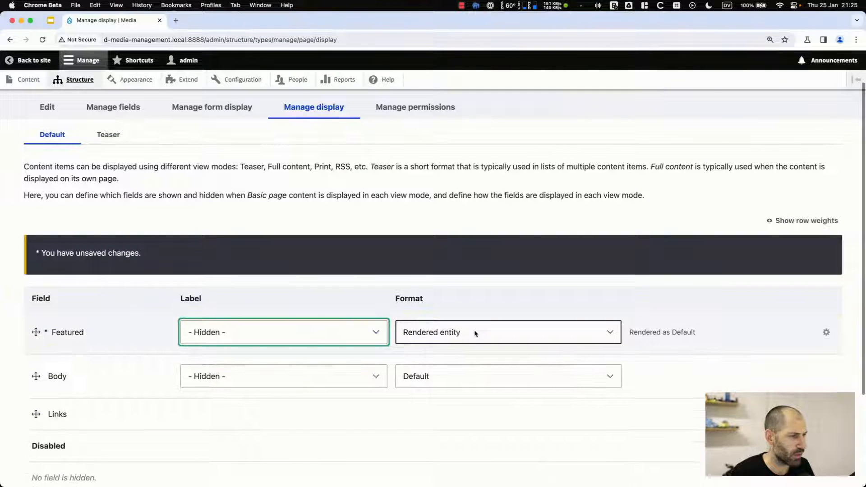
scroll(225, 383, "down", 3)
left_click(44, 427)
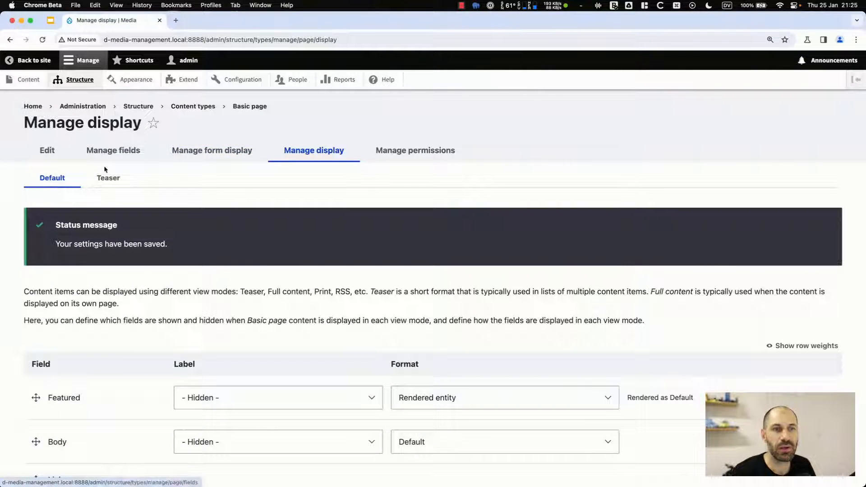
- Review the widget options for the Featured field in the Basic page form display, keeping Media library selected
left_click(210, 152)
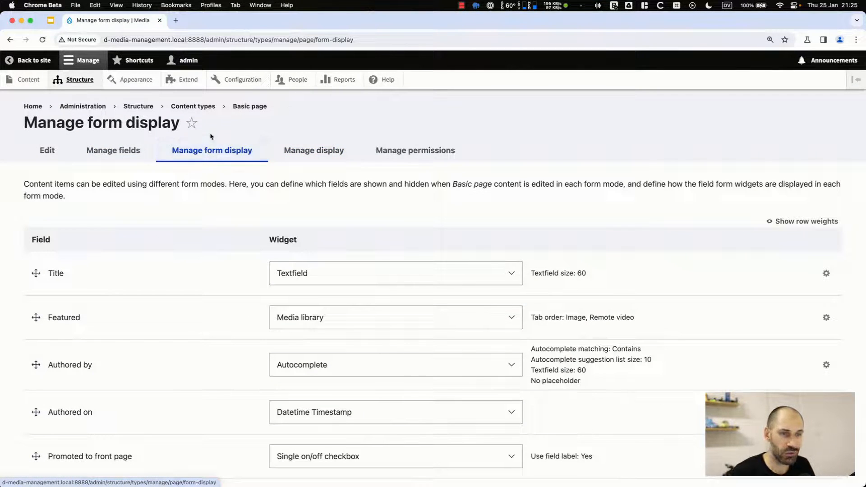
left_click(403, 321)
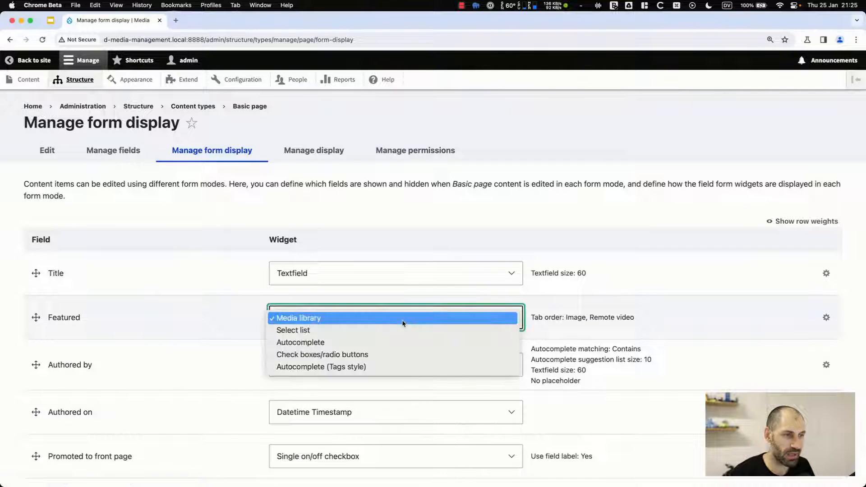
left_click(306, 322)
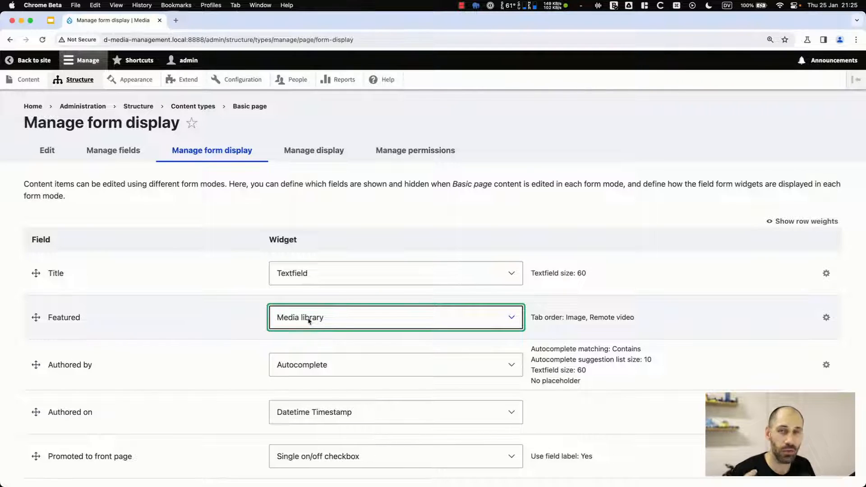
- Start a new Basic page content item with the title "Contact us"
left_click(29, 80)
left_click(68, 189)
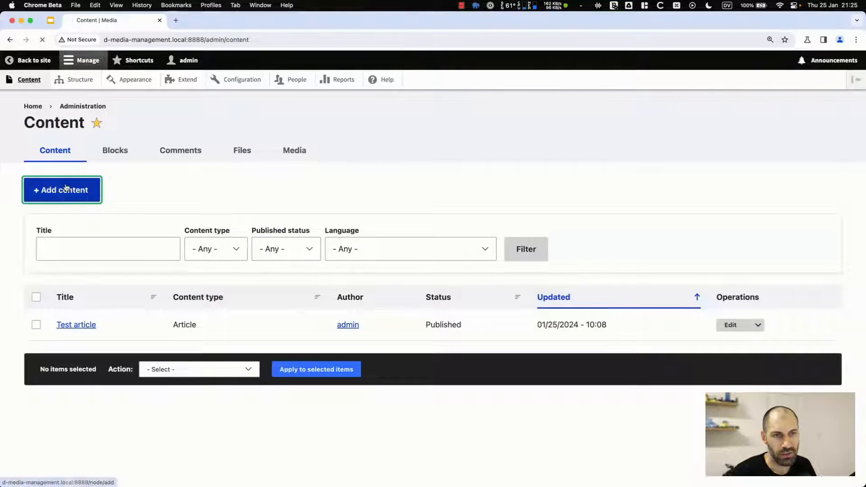
left_click(67, 216)
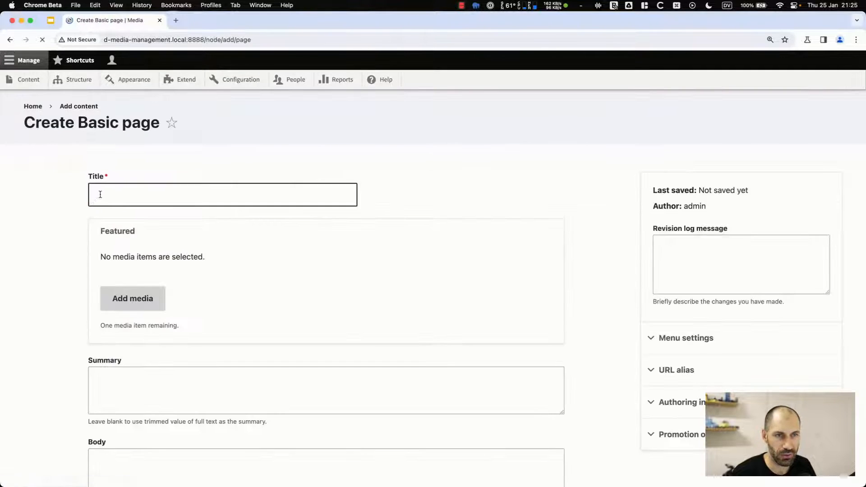
type("Contact us")
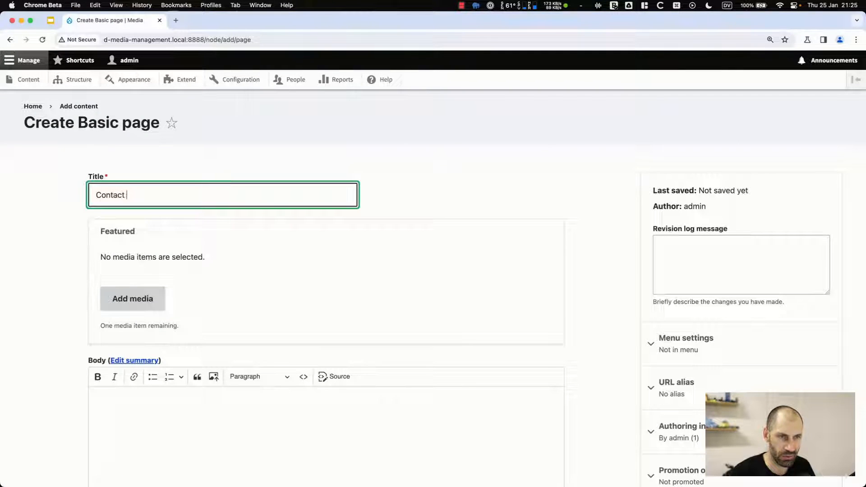
- Open the media selection for the Featured field and compare its Image and Remote video options
left_click(141, 301)
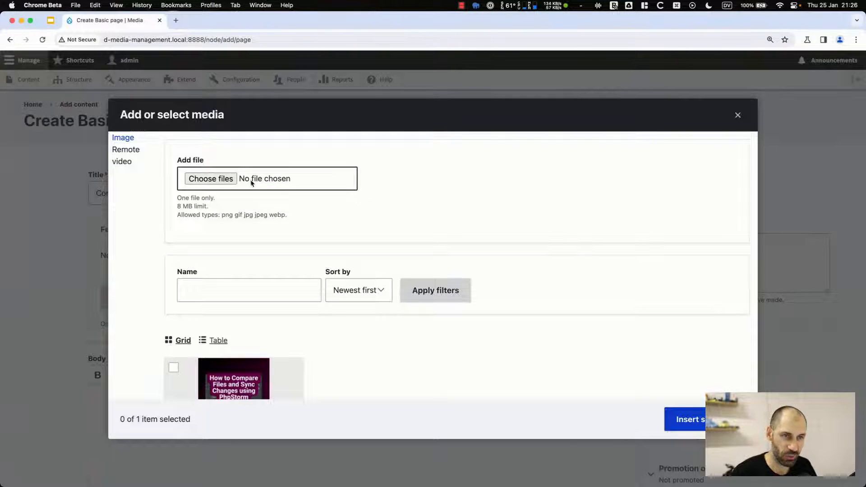
left_click(136, 151)
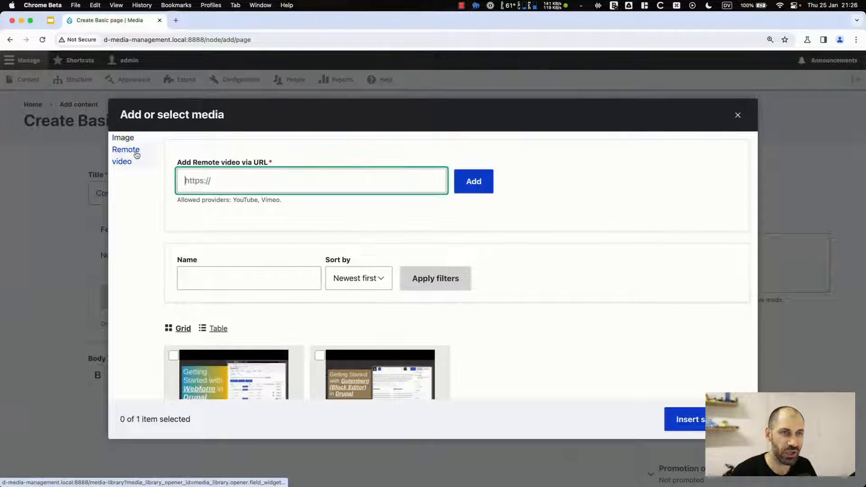
left_click(130, 139)
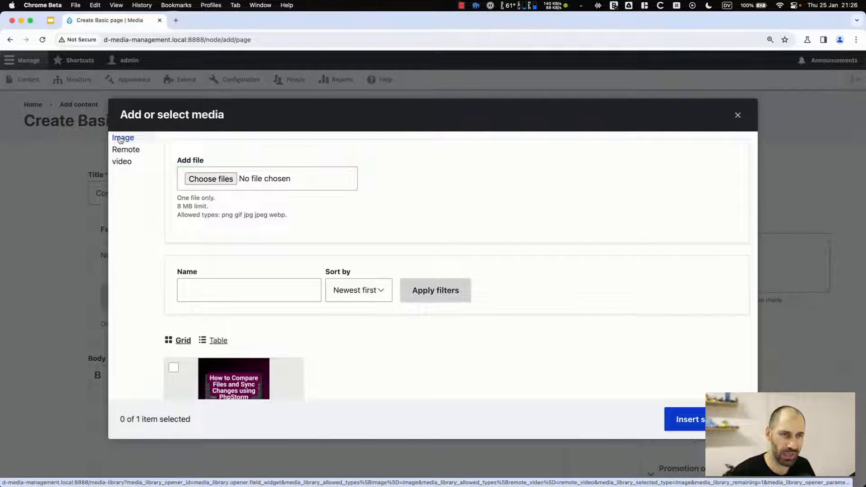
left_click(122, 157)
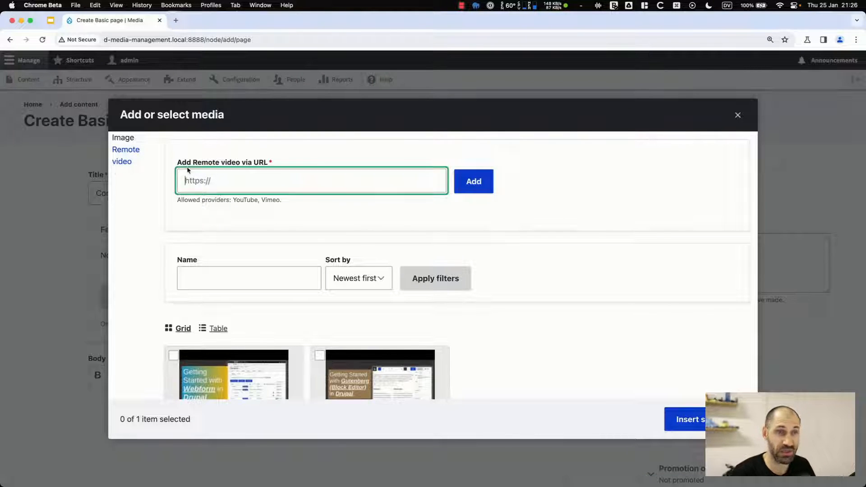
left_click(133, 138)
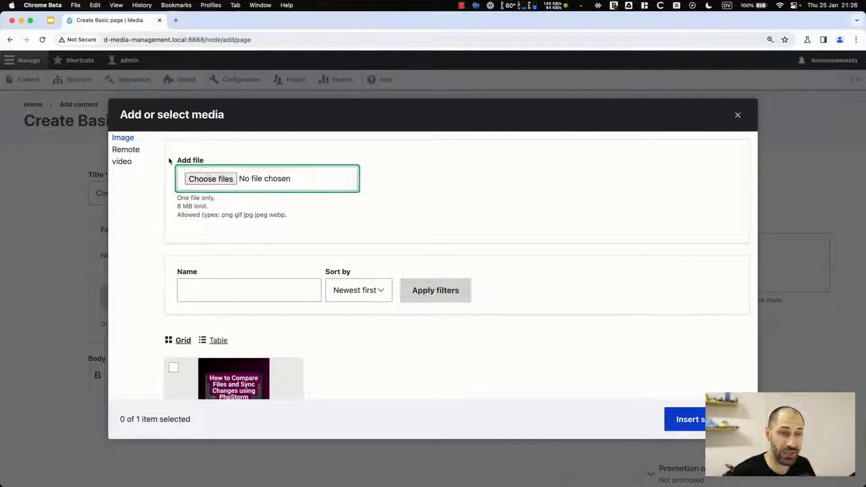
left_click(125, 149)
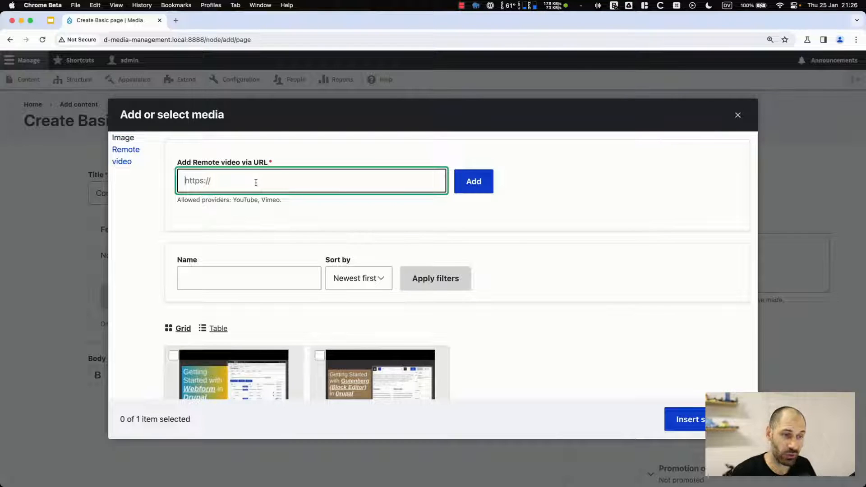
- Insert the existing library image ps-how-to--02-compare--00.png into the Featured field
left_click(130, 140)
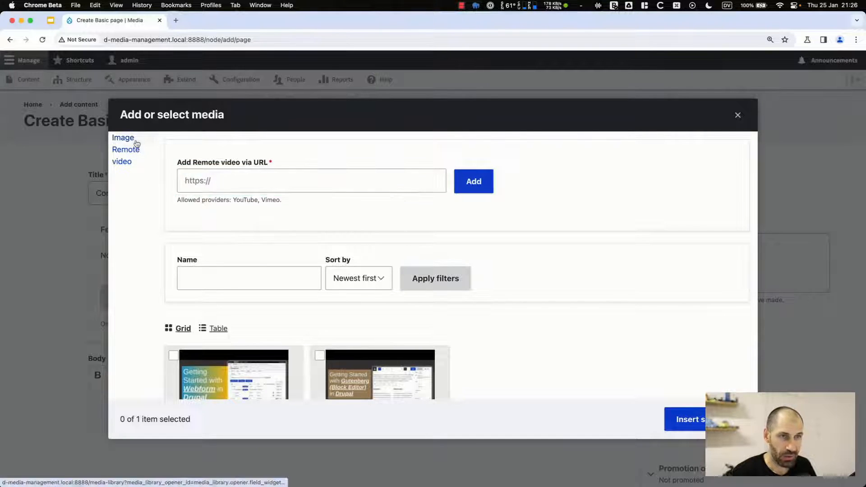
scroll(228, 316, "down", 3)
left_click(228, 314)
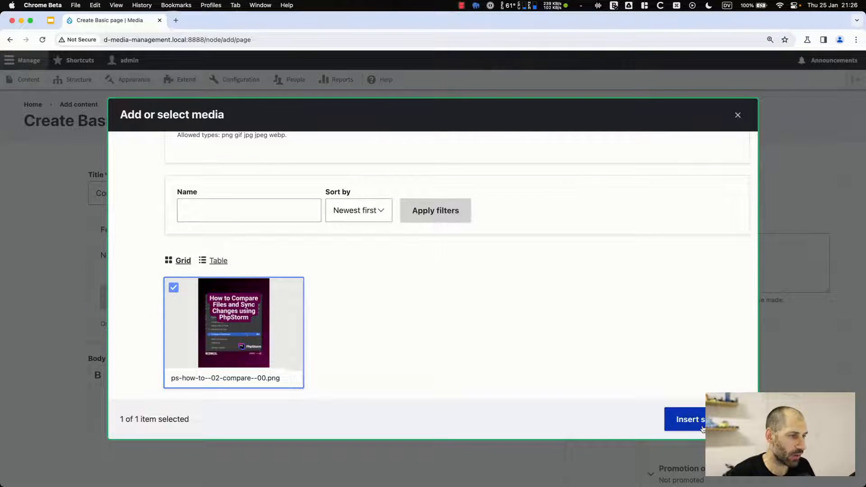
left_click(675, 416)
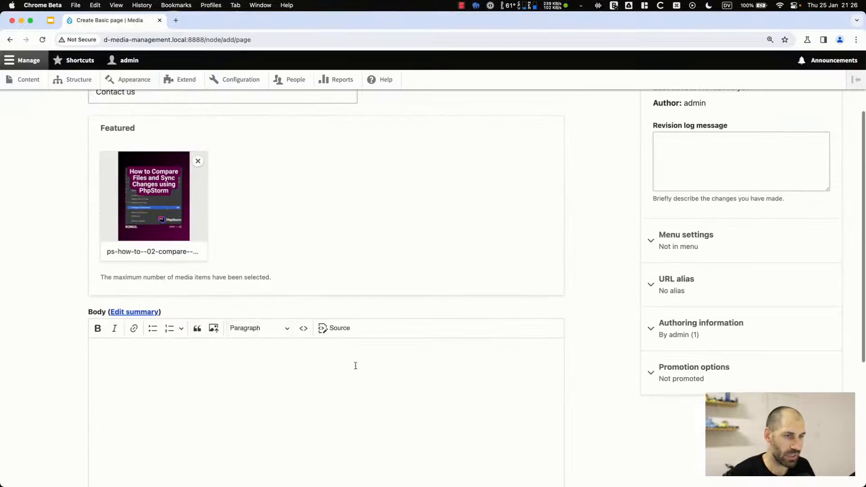
- Enter "Body text goes here." as the Body, save the page, and review the published result
scroll(129, 200, "down", 5)
left_click(135, 194)
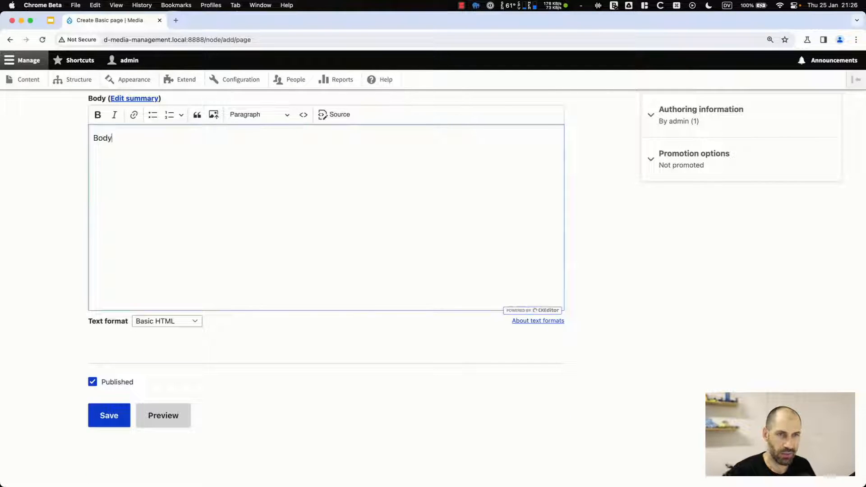
type("Body text ")
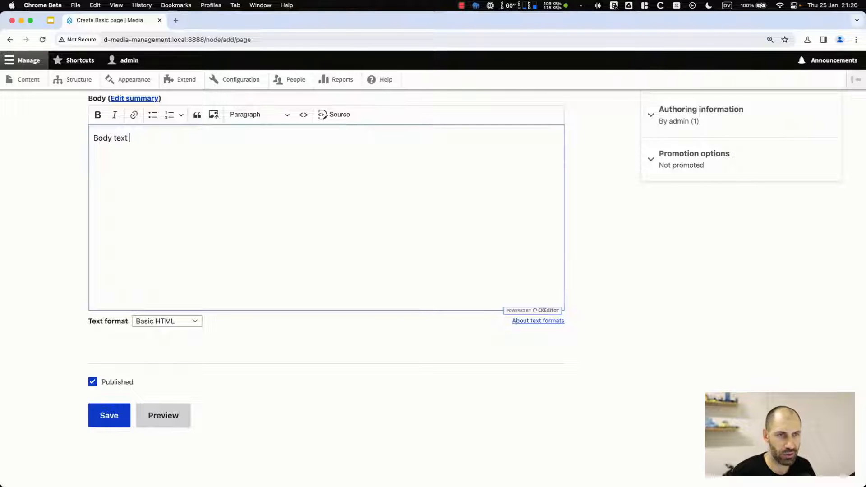
type("goes here.")
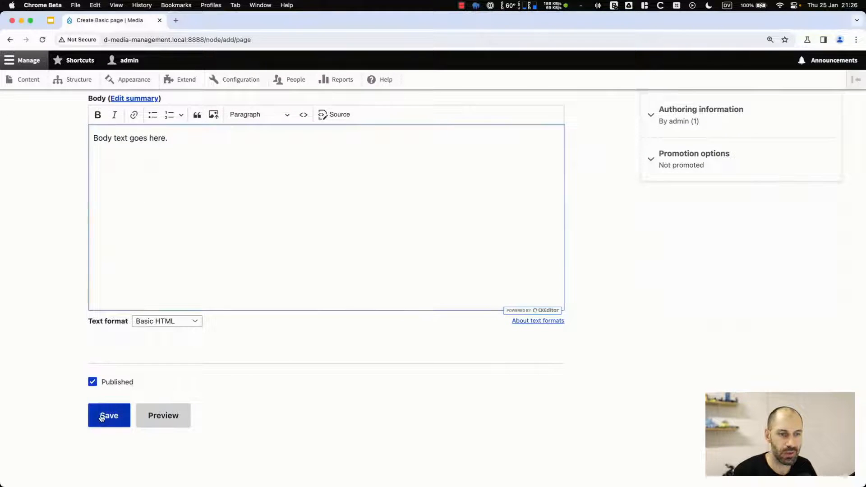
left_click(108, 414)
scroll(412, 319, "down", 10)
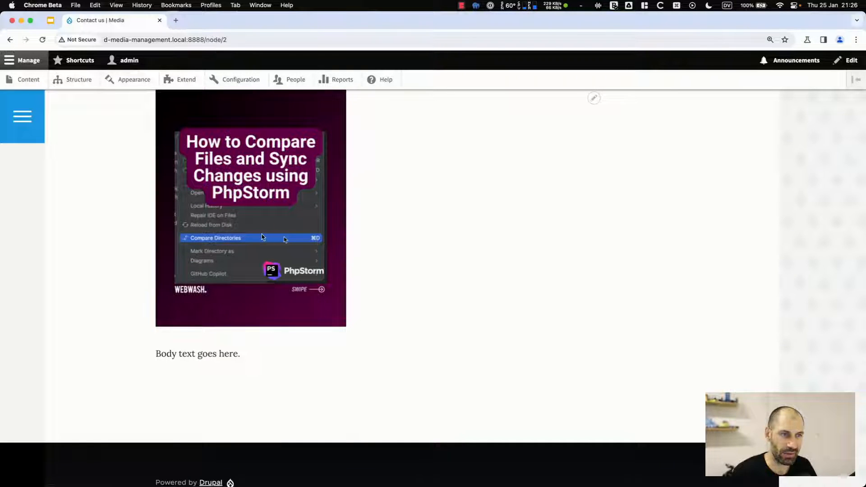
scroll(273, 230, "up", 2)
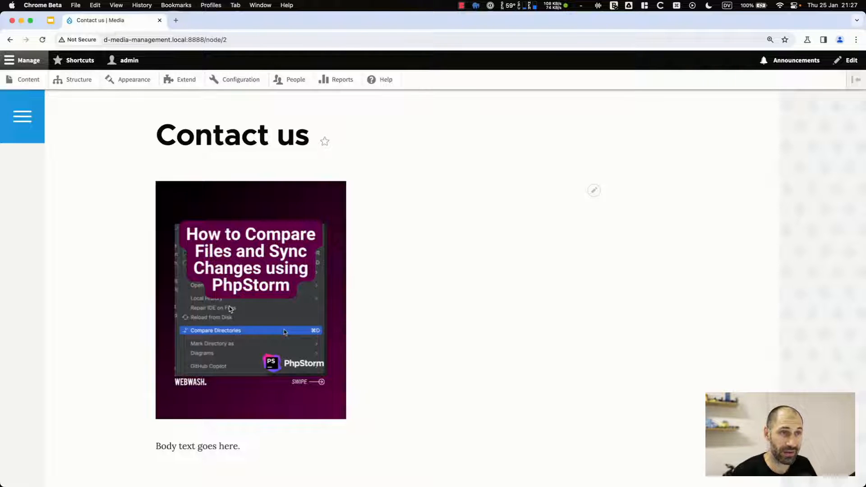
- Open the configuration of the Basic HTML text format
left_click(240, 86)
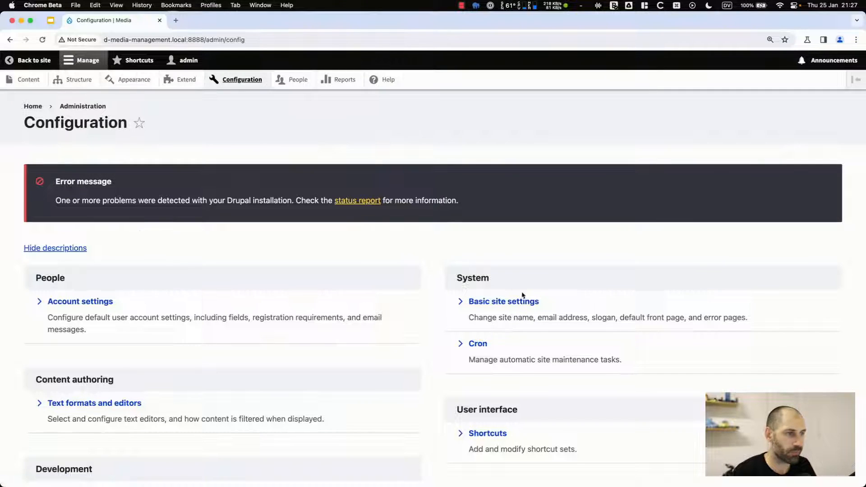
scroll(177, 338, "down", 5)
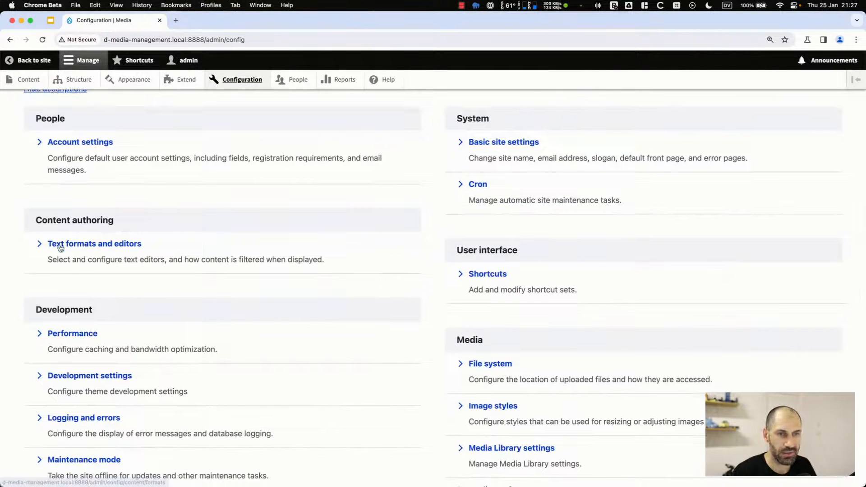
left_click(61, 245)
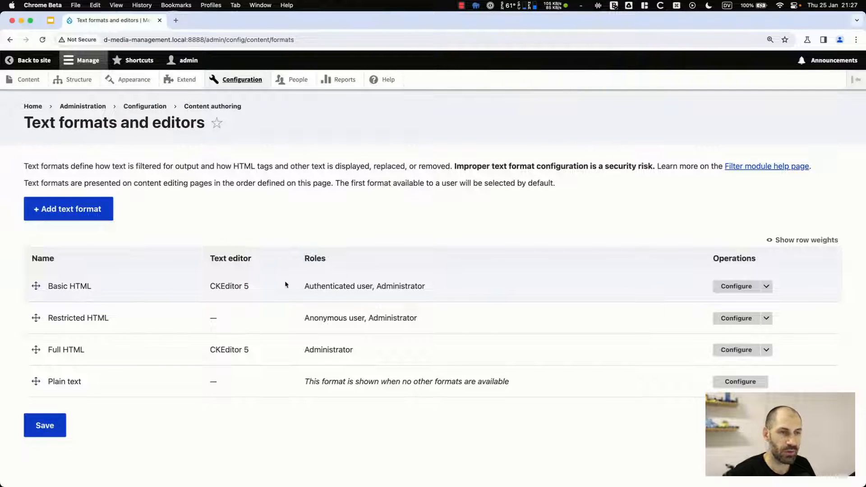
left_click_drag(251, 286, 206, 287)
left_click(206, 287)
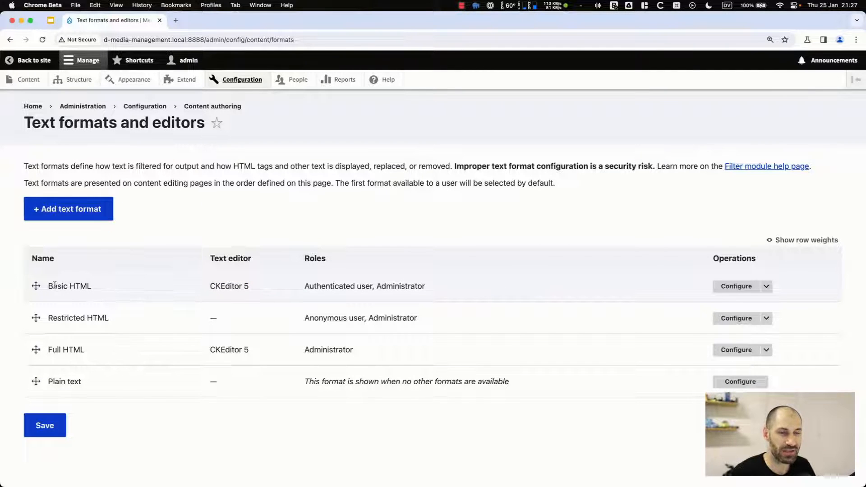
left_click(733, 286)
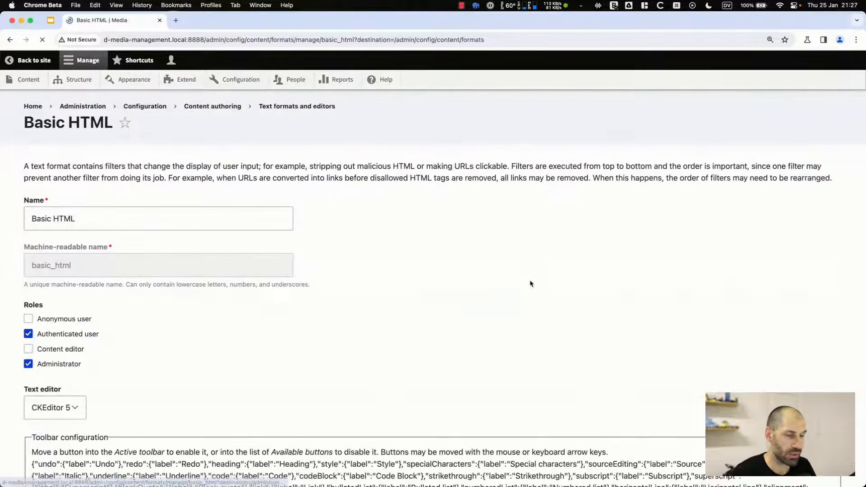
- Add the Drupal Media button to the end of the Basic HTML format's active toolbar, after Source
scroll(308, 273, "down", 7)
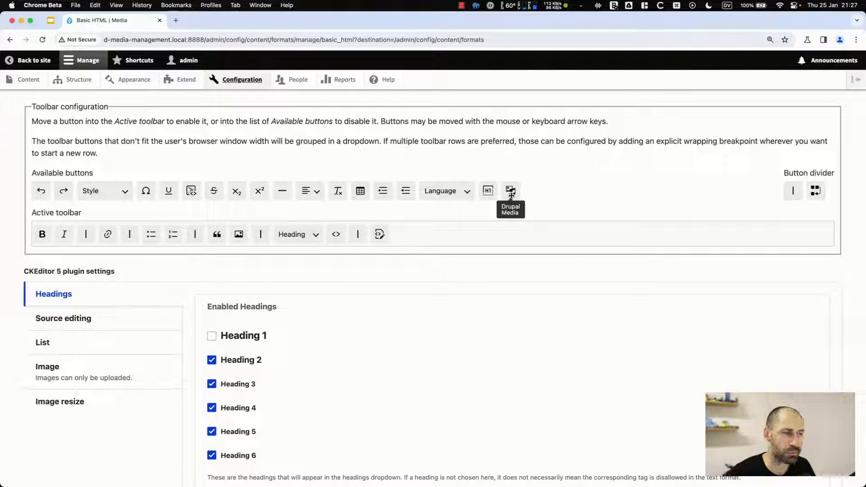
left_click_drag(511, 192, 423, 237)
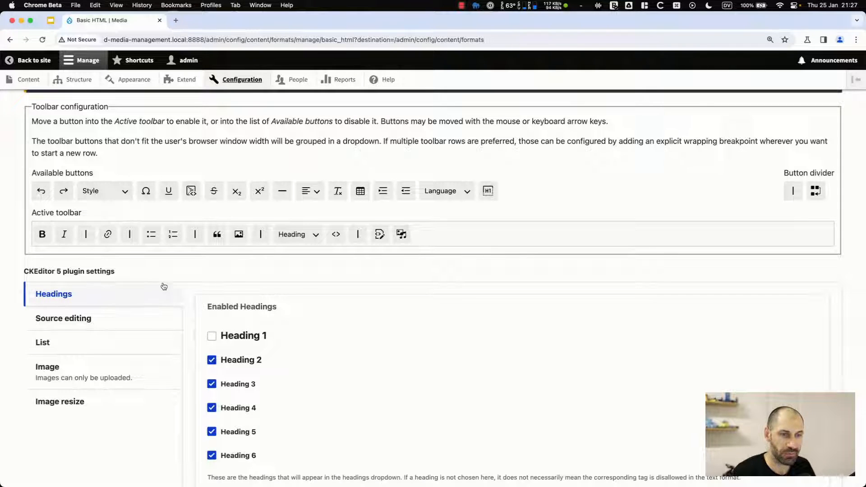
scroll(167, 279, "down", 3)
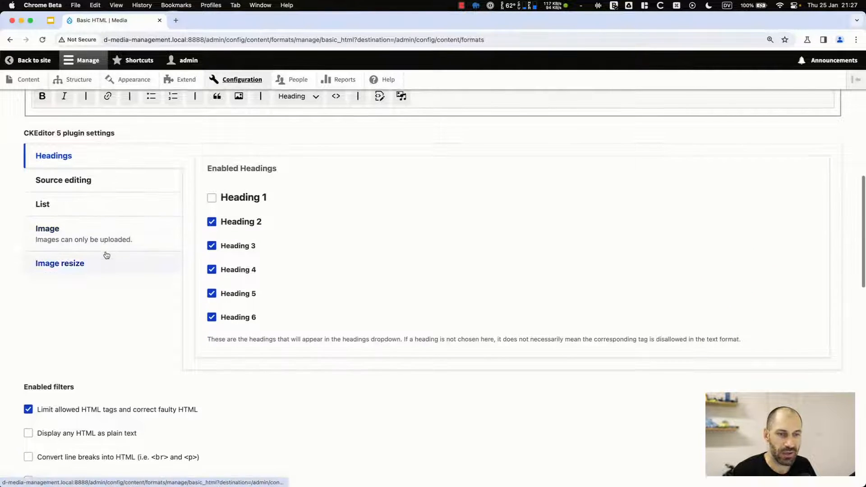
scroll(108, 251, "down", 1)
scroll(113, 248, "up", 4)
- Enable the Embed media filter for the Basic HTML format
scroll(113, 252, "down", 9)
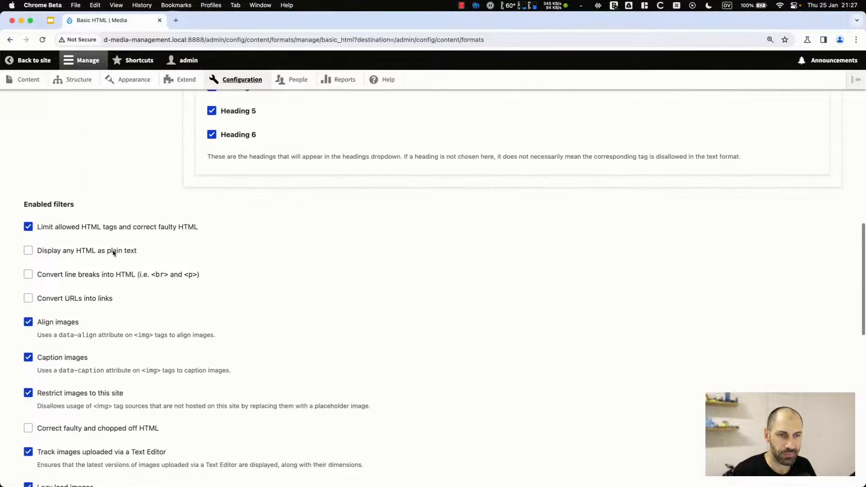
scroll(115, 254, "down", 4)
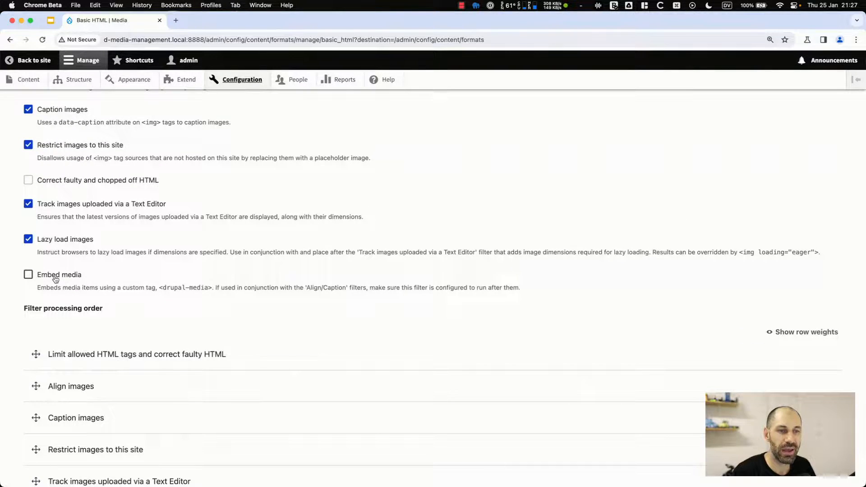
left_click(56, 276)
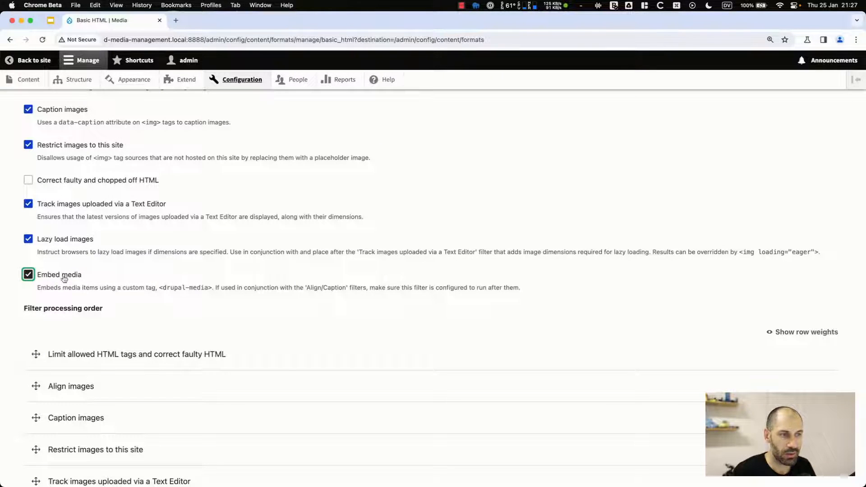
scroll(62, 286, "down", 2)
scroll(62, 286, "down", 1)
scroll(62, 286, "up", 7)
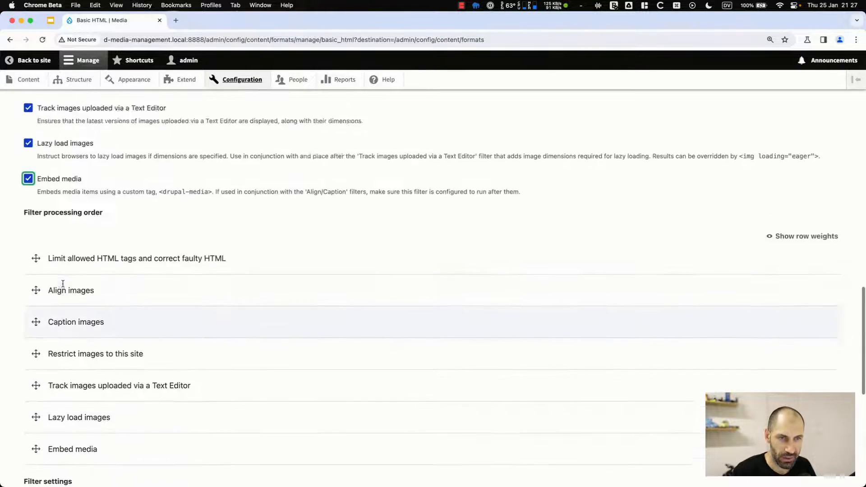
- Examine the drupal-media tag and its attributes in the allowed HTML tags of the Limit allowed HTML tags filter
scroll(67, 290, "down", 14)
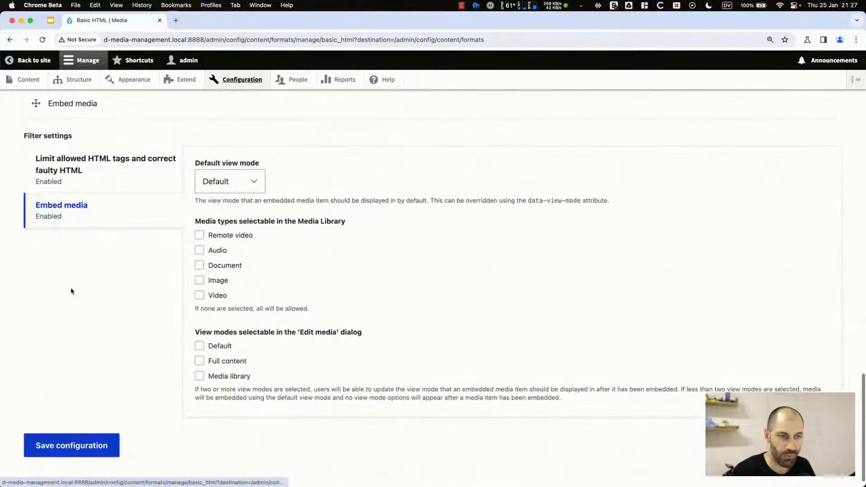
left_click(91, 190)
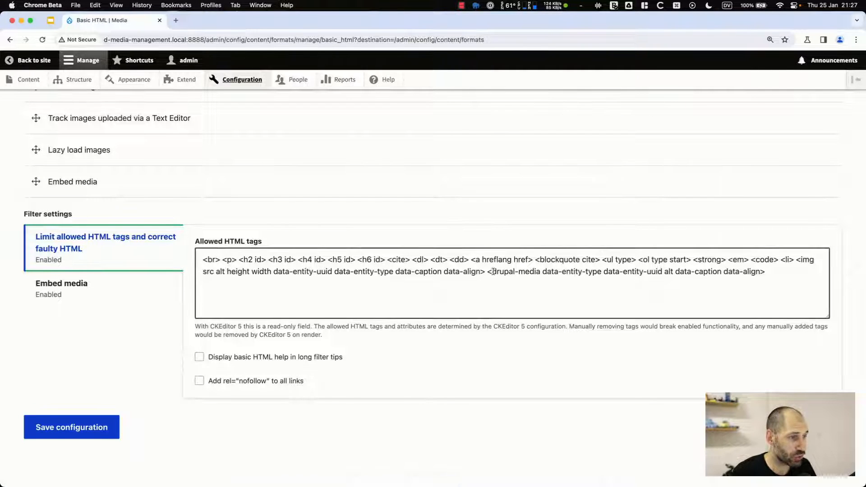
left_click_drag(487, 271, 769, 269)
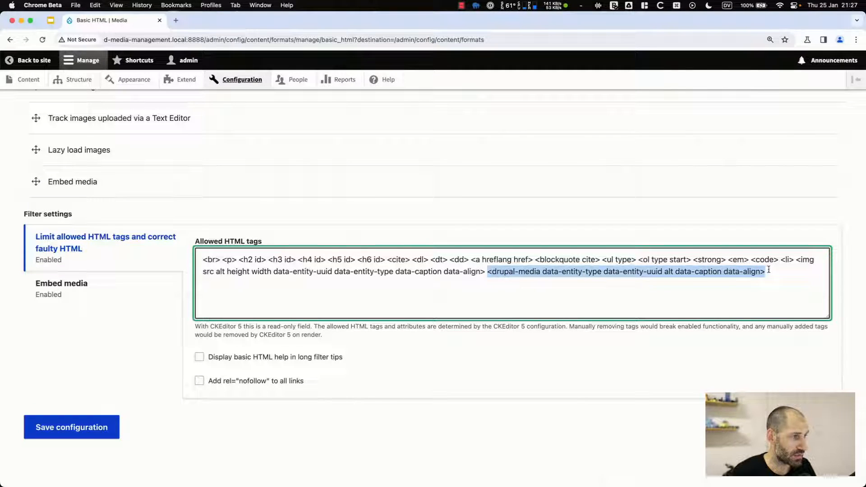
left_click(506, 273)
left_click_drag(492, 272, 536, 272)
left_click_drag(540, 273, 544, 273)
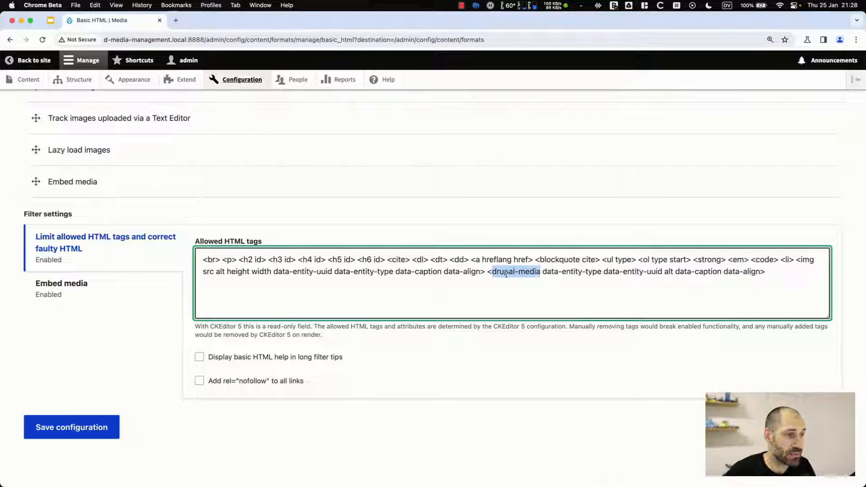
left_click(489, 272)
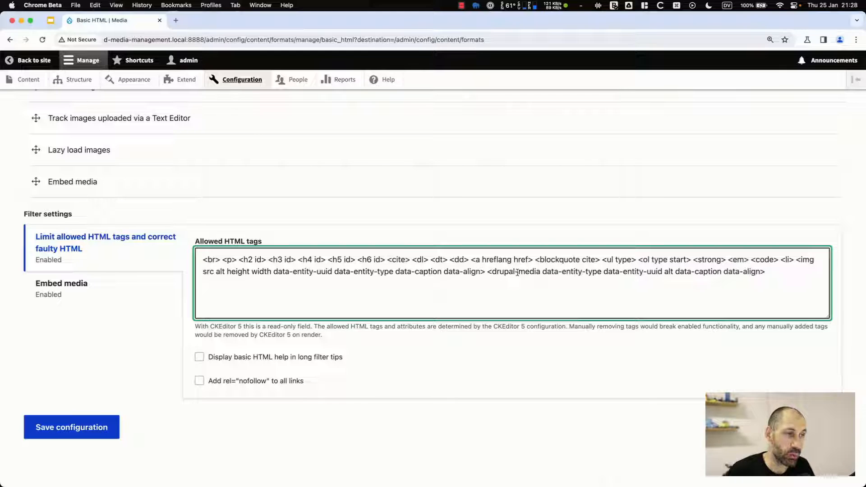
left_click_drag(766, 272, 489, 274)
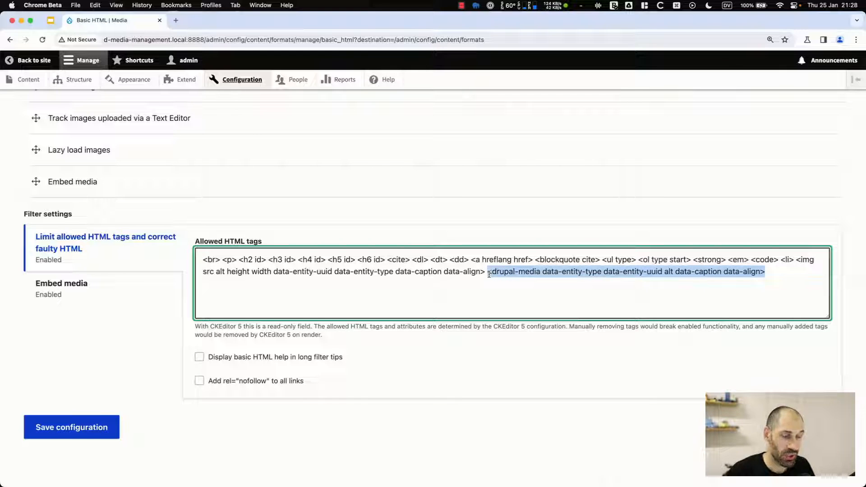
left_click(487, 274)
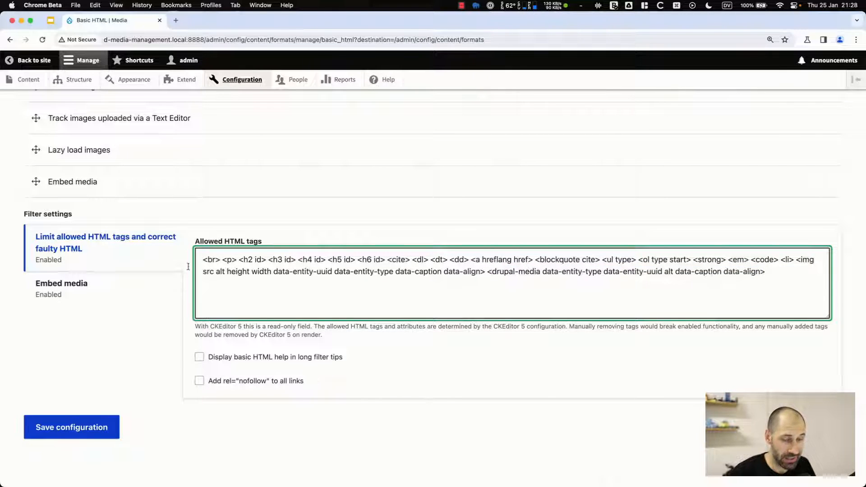
- Read the Embed media filter's note on running after the Align/Caption filters and check the filter processing order
scroll(131, 231, "up", 6)
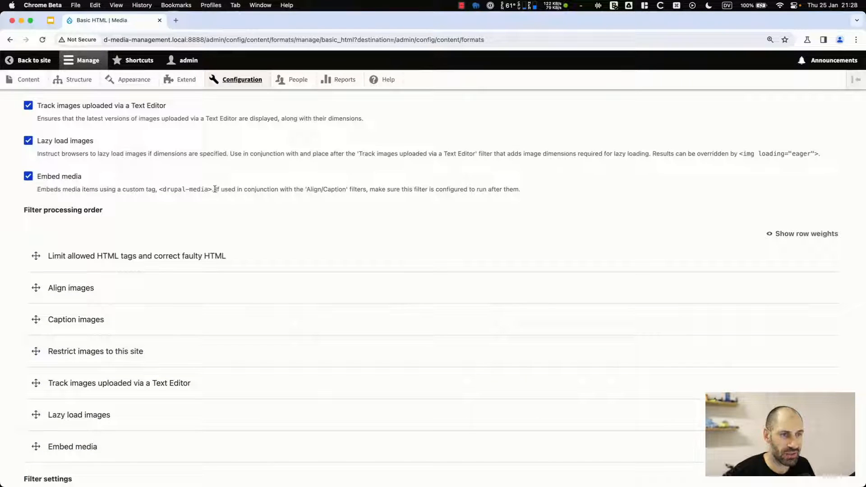
left_click_drag(215, 189, 549, 193)
left_click(549, 193)
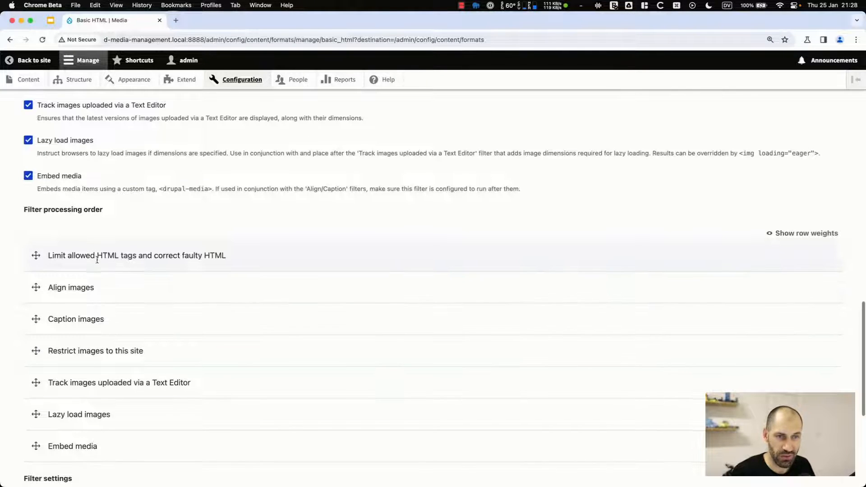
- Restrict the Embed media filter's types selectable in the Media Library to Remote video and Image, and save the Basic HTML configuration
scroll(80, 222, "down", 2)
scroll(80, 221, "down", 2)
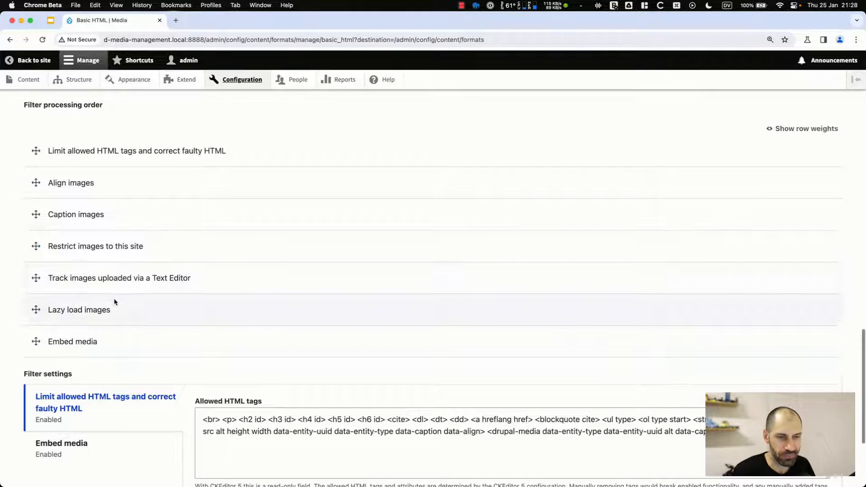
scroll(108, 301, "down", 5)
left_click(100, 300)
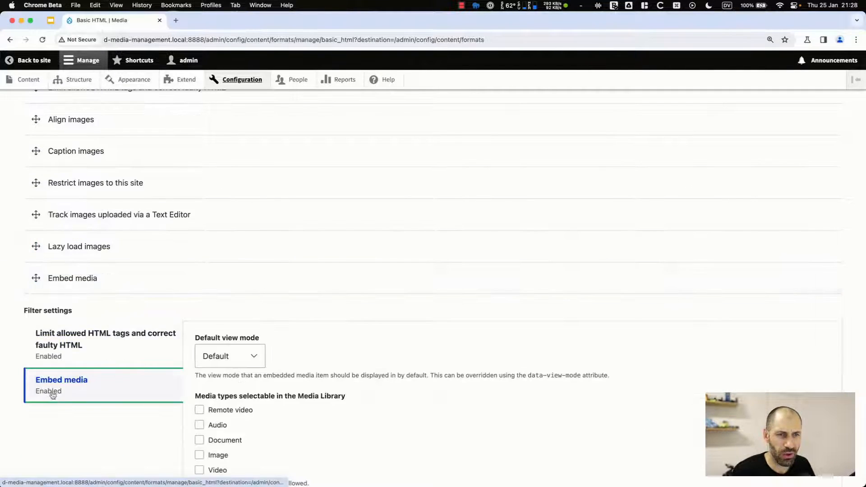
scroll(65, 380, "down", 4)
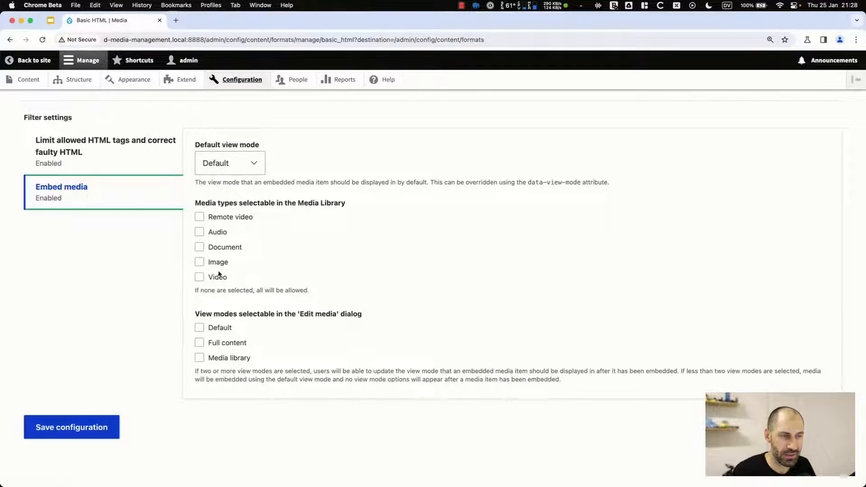
left_click(222, 219)
left_click(222, 219)
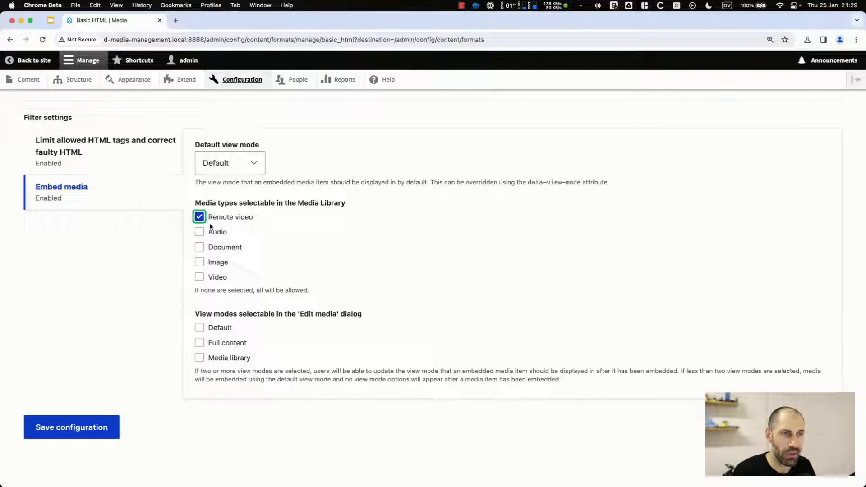
left_click(219, 263)
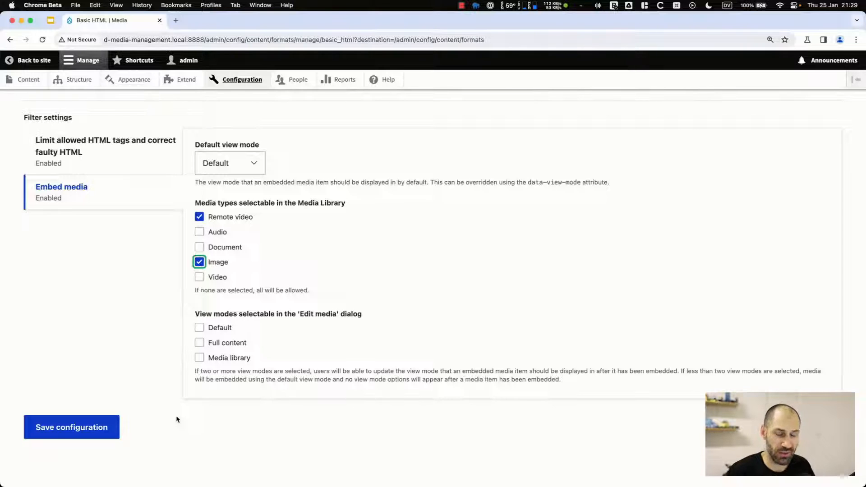
left_click(81, 427)
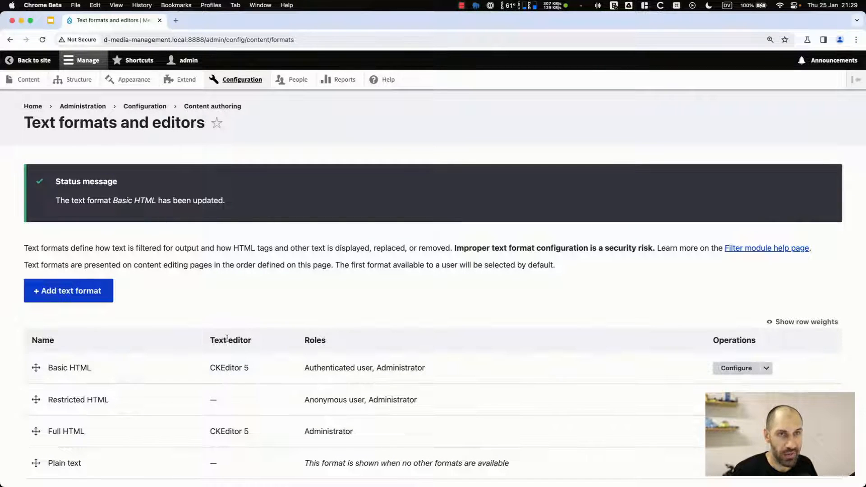
- Open the Contact us basic page for editing and remove the image from its Featured media field
left_click(30, 79)
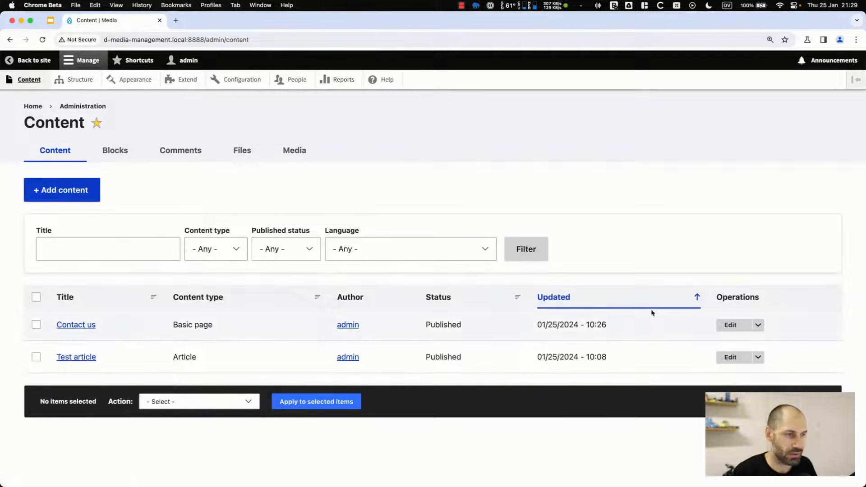
left_click(731, 324)
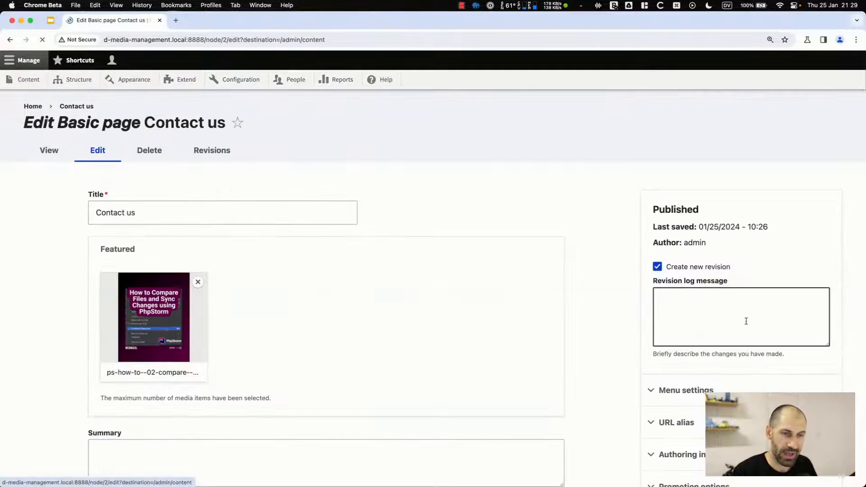
left_click(198, 282)
- Add a paragraph below "Body text goes here." repeating the filler "astnou atou taeuoaoentu haoentuh snatoeu ntaeou sntah eoutn sanoeuh e" several times
scroll(180, 283, "down", 6)
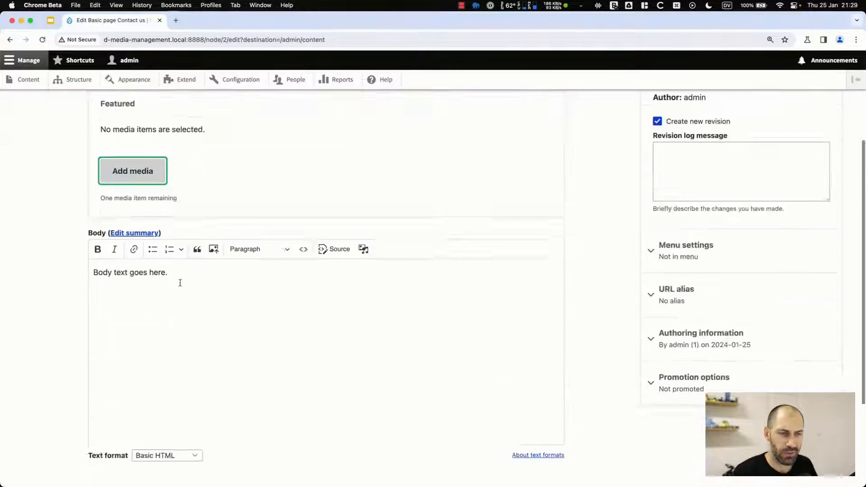
left_click(178, 230)
key("Return")
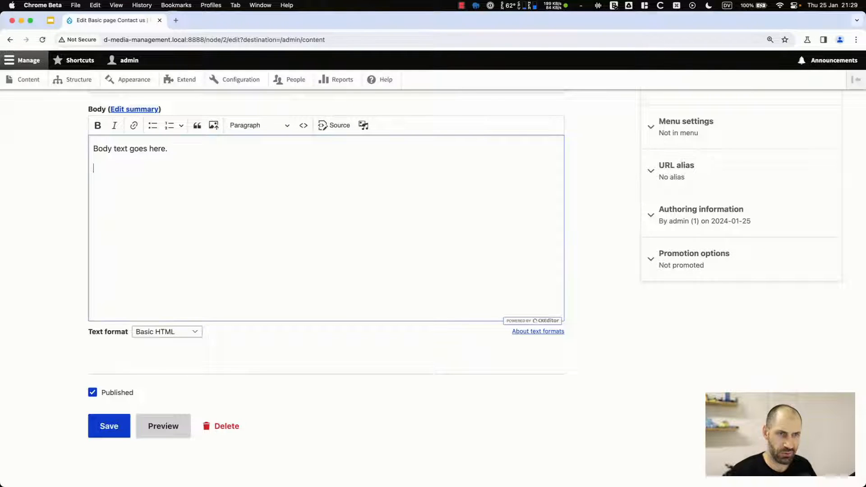
type("astnou atou taeuoaoentu haoentuh snatoeu ntaeou sntah eoutn sanoeuh e")
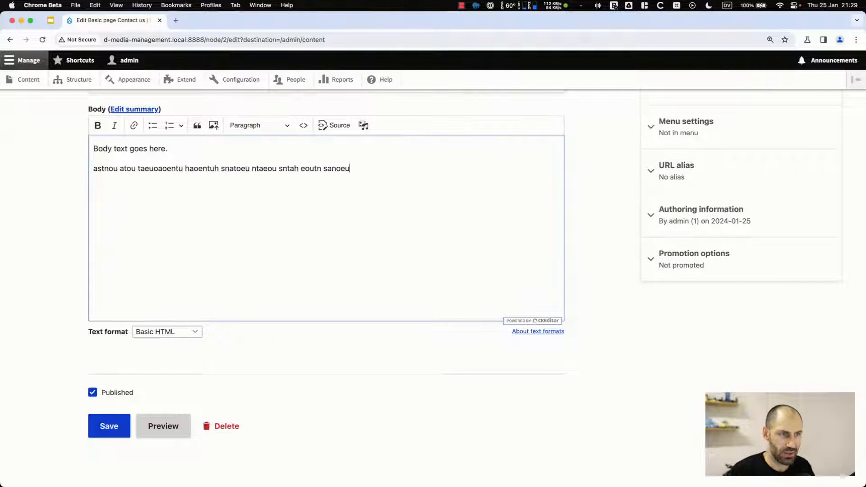
key("super+shift+Left")
key("super+c")
key("Right")
key("super+v")
key("super+v")
key("super+v")
key("super+v")
key("super+v")
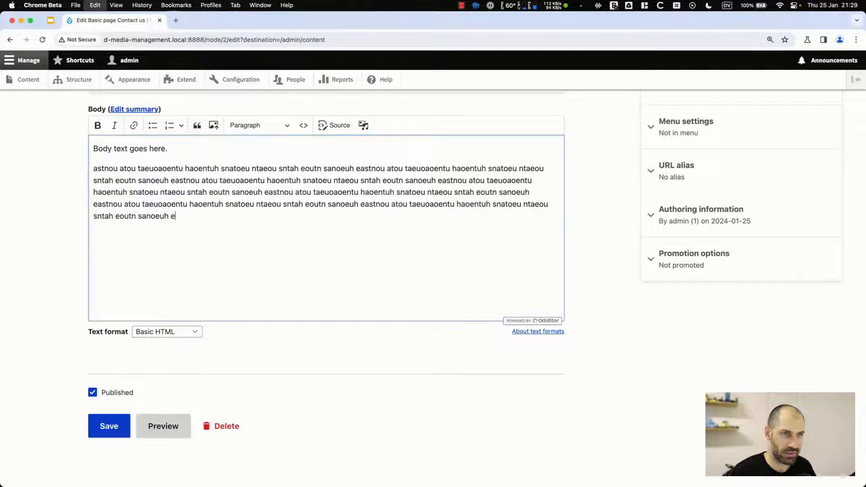
- Add a second body paragraph made of the same repeated filler text
key("Return")
key("super+v")
key("super+v")
key("super+v")
key("super+v")
key("super+v")
key("super+v")
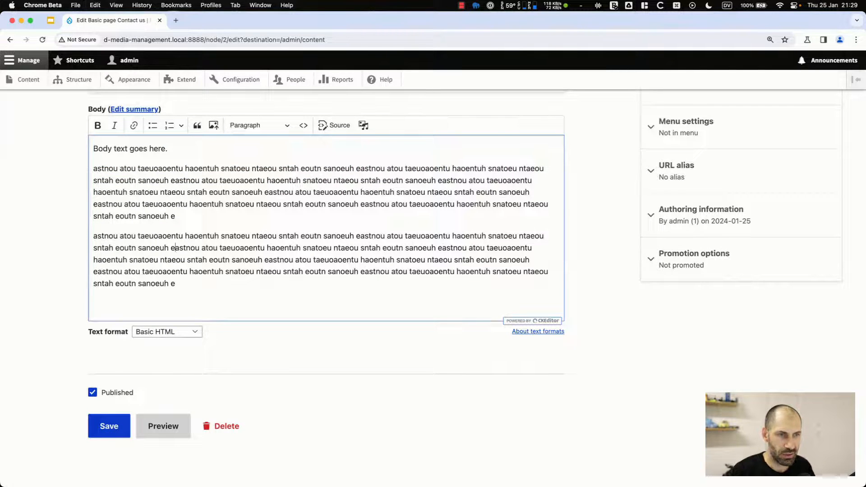
- Embed the media library image ps-how-to--02-compare--00.png on a new line between the two filler paragraphs in the body
key("Up")
key("Up")
key("Return")
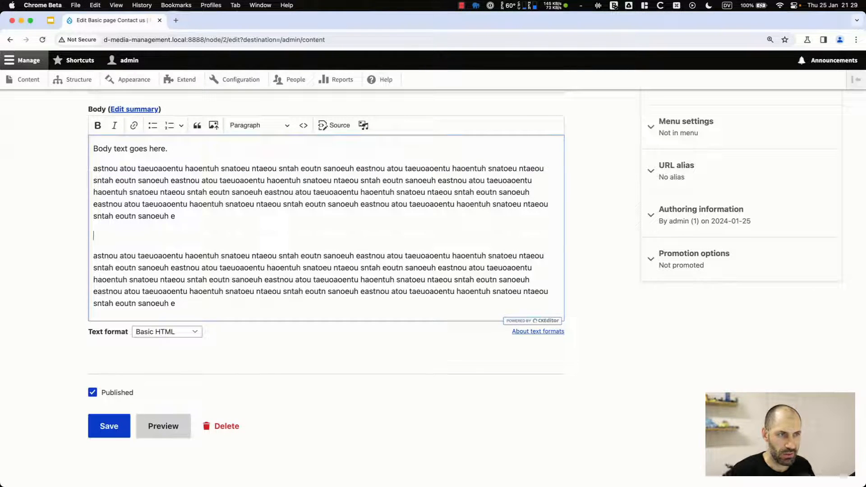
left_click(363, 126)
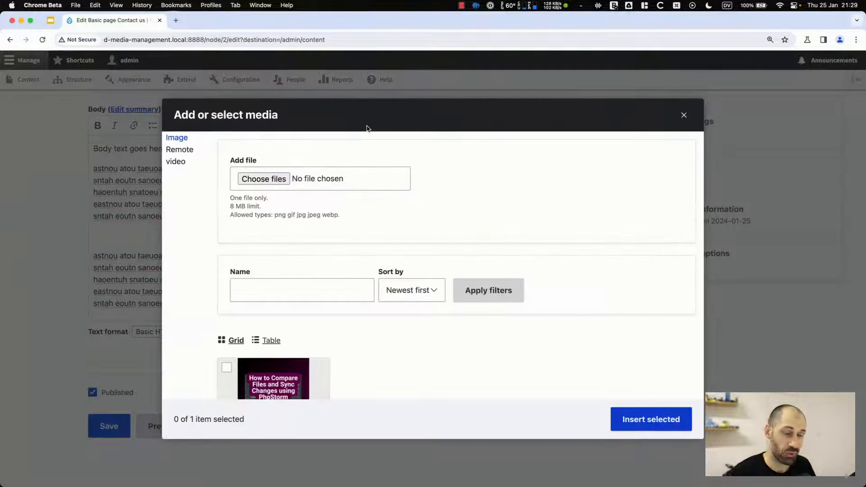
scroll(364, 200, "down", 3)
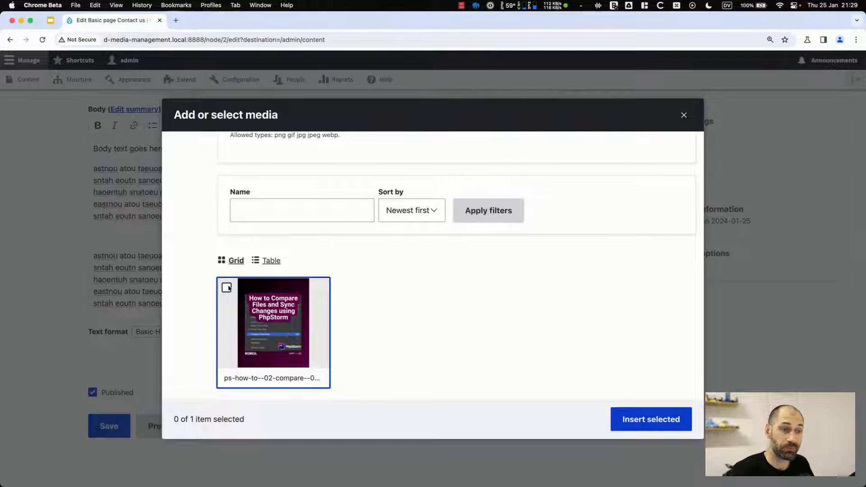
left_click(227, 288)
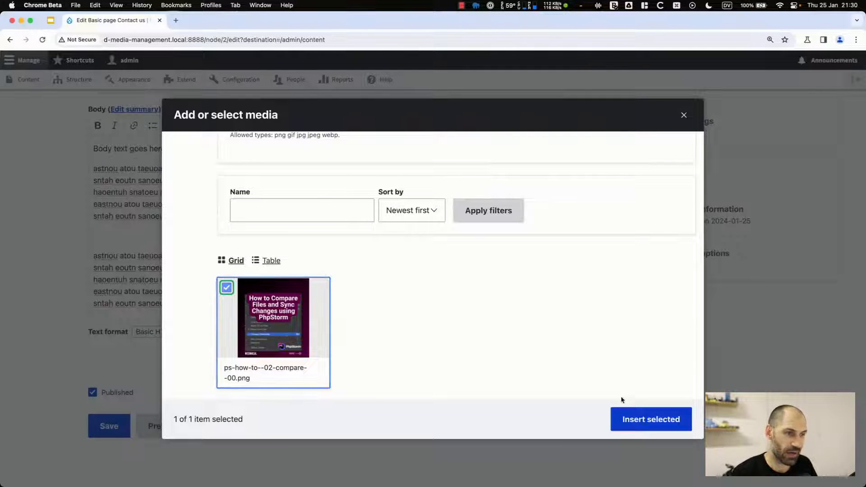
left_click(638, 420)
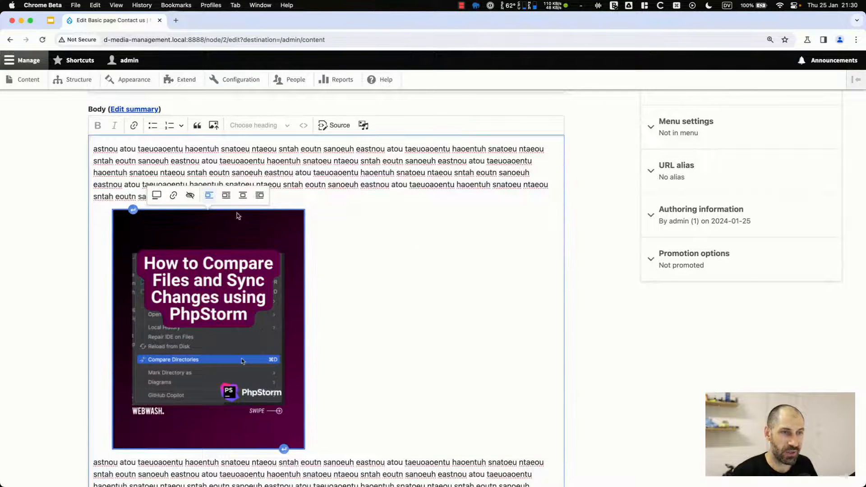
- Try the centered, right-wrapped and left-wrapped alignments on the embedded image
left_click(243, 195)
left_click(378, 195)
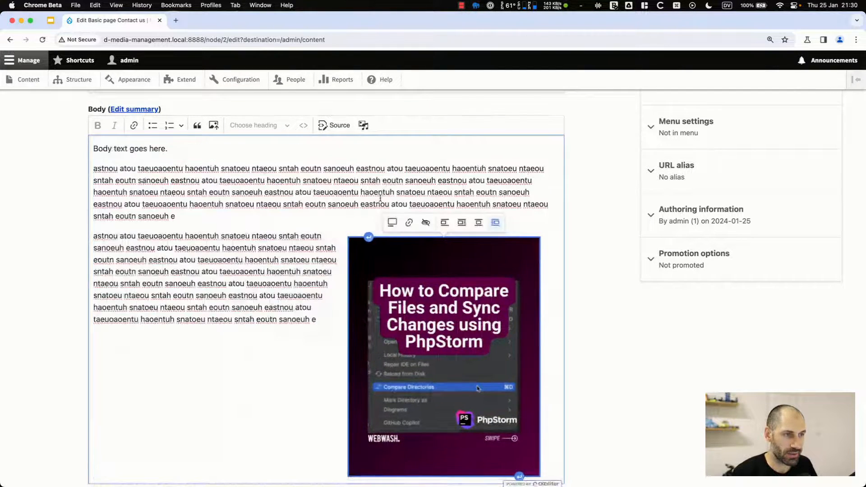
left_click(461, 223)
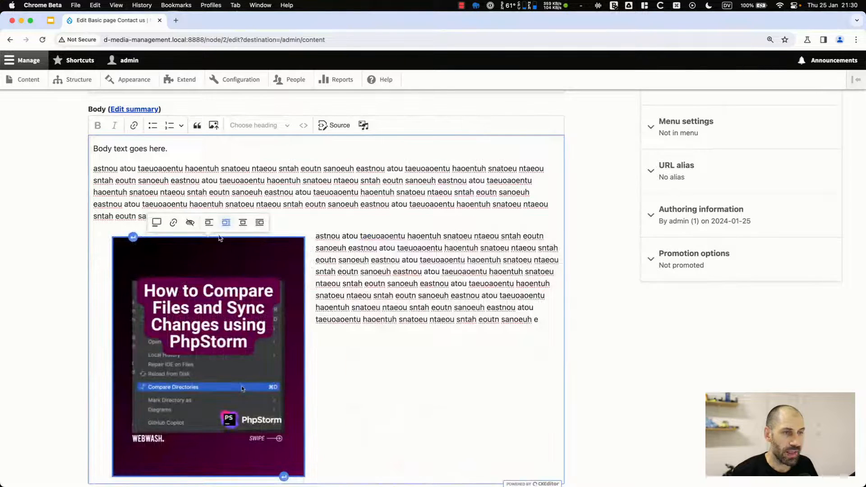
left_click(244, 223)
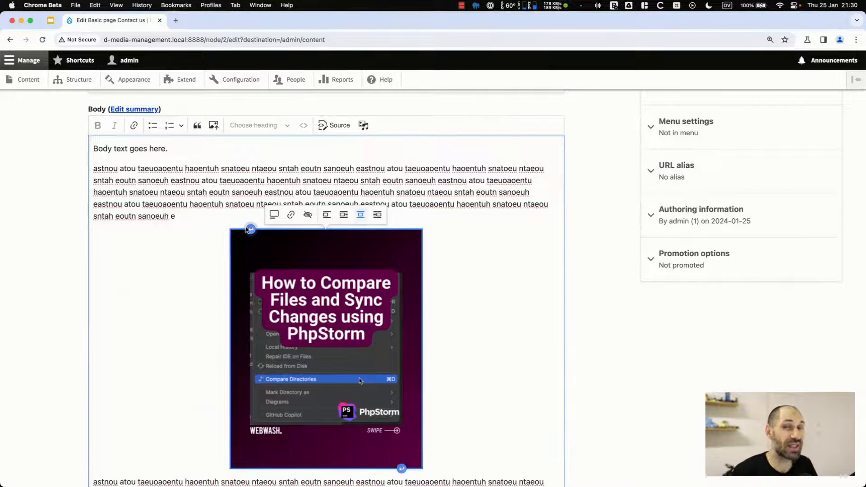
- Align the embedded image right with the text wrapping around it, and save the Contact us page
left_click(377, 215)
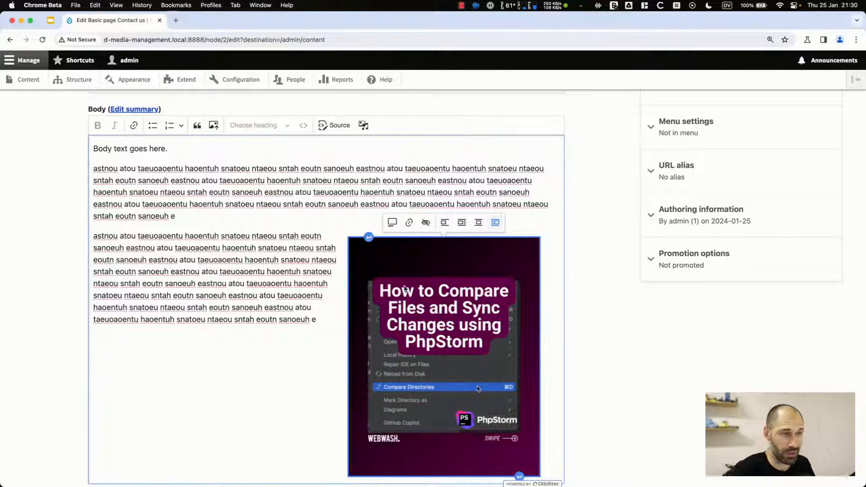
scroll(377, 291, "down", 4)
left_click(111, 415)
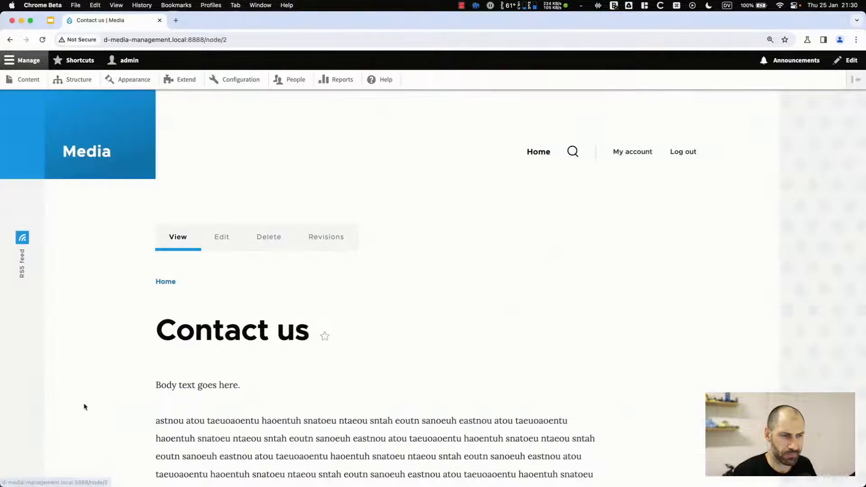
- Inspect the HTML of the embedded image and its media wrapper on the published Contact us page
scroll(154, 338, "down", 4)
scroll(153, 337, "down", 5)
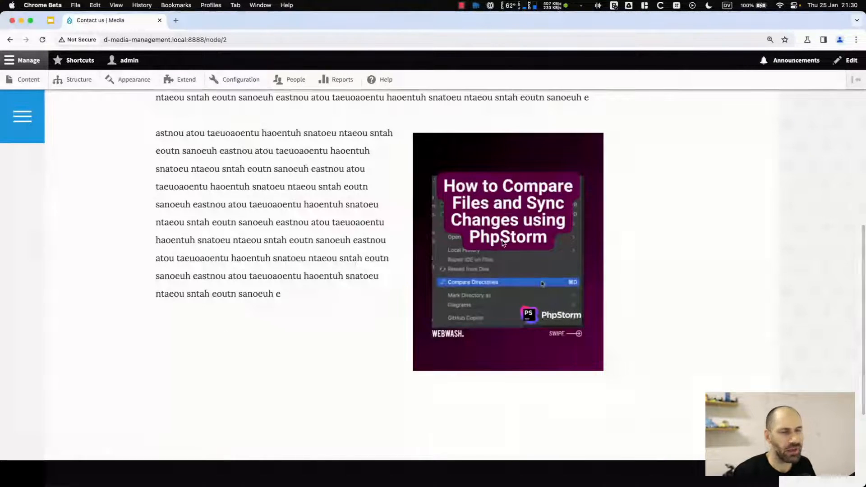
right_click(502, 241)
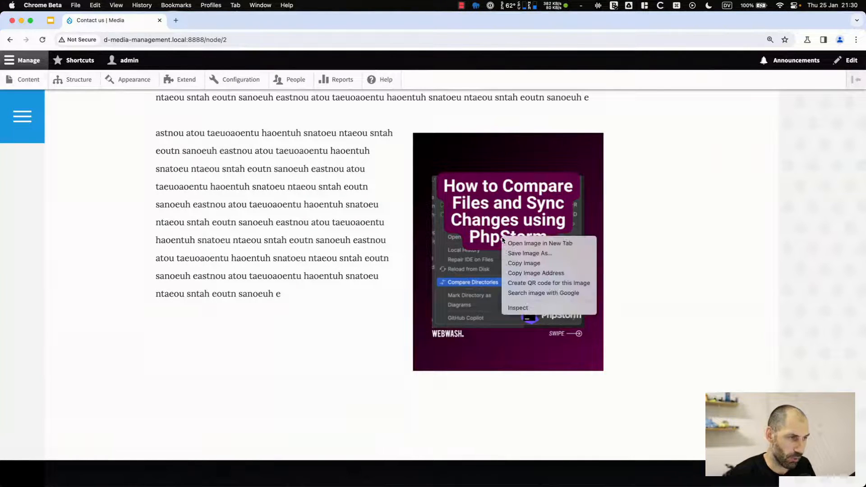
left_click(534, 308)
left_click(11, 280)
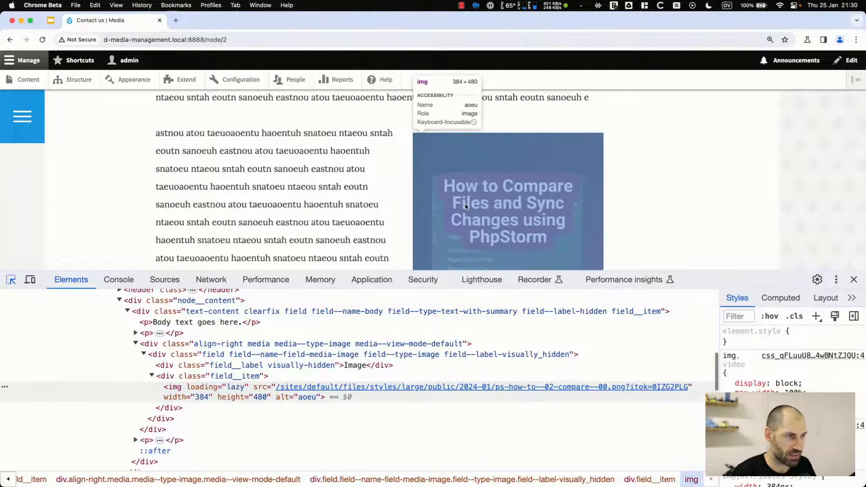
left_click(470, 202)
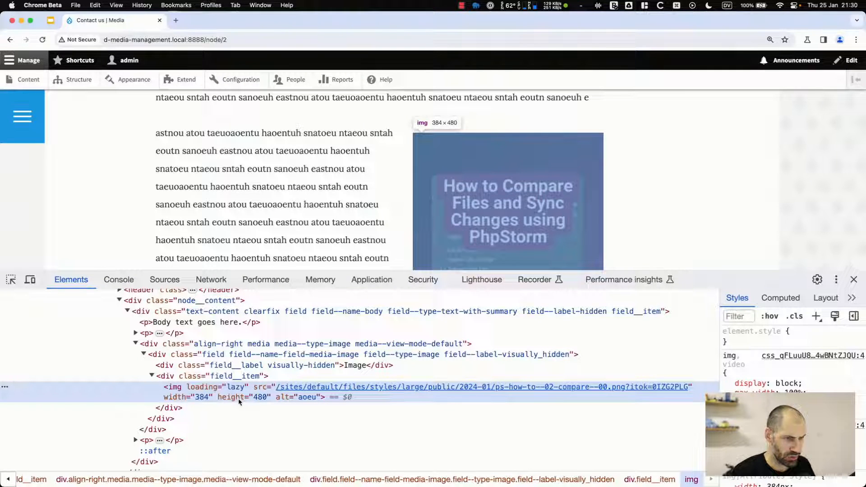
left_click(237, 345)
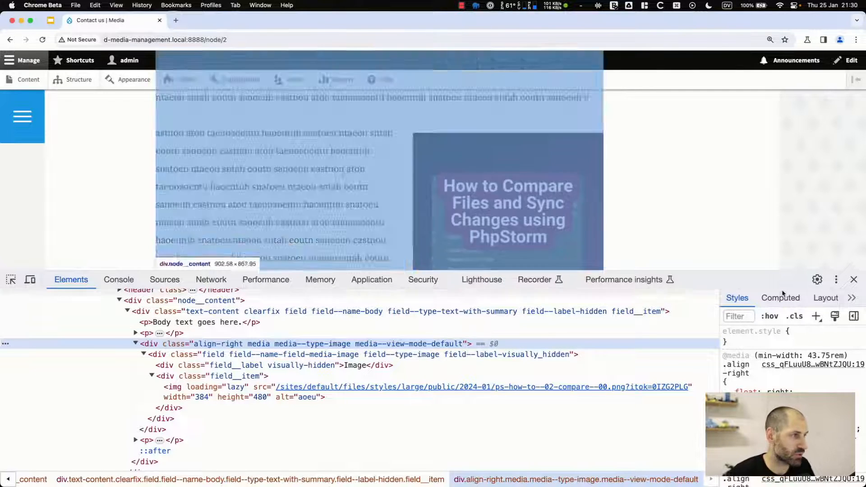
left_click(854, 281)
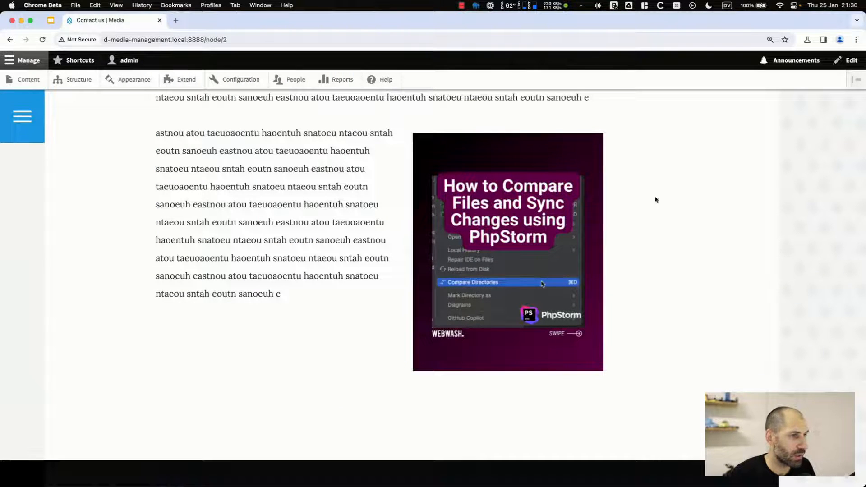
scroll(324, 270, "up", 1)
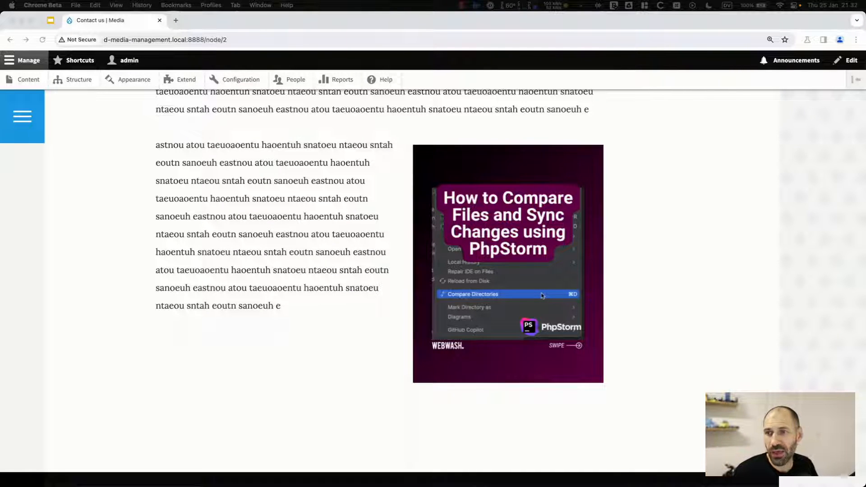
scroll(332, 236, "up", 2)
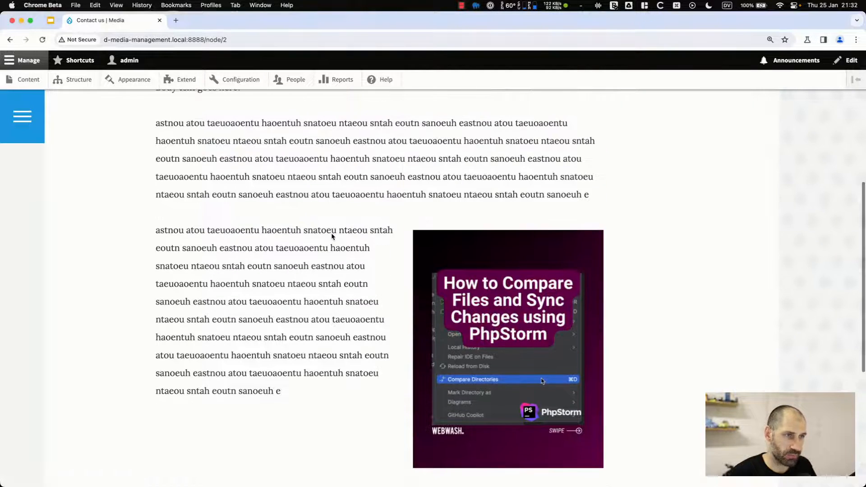
key("super+t")
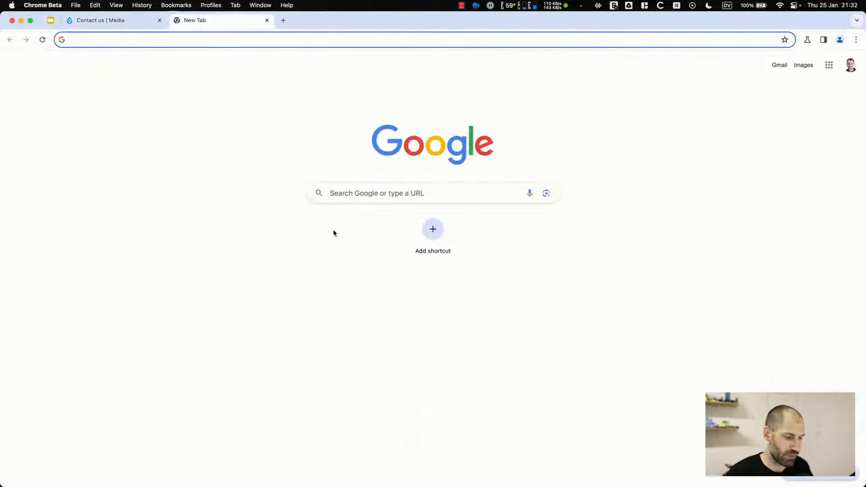
type("https://www.drupal.org/project/image_widget_crop")
key("Return")
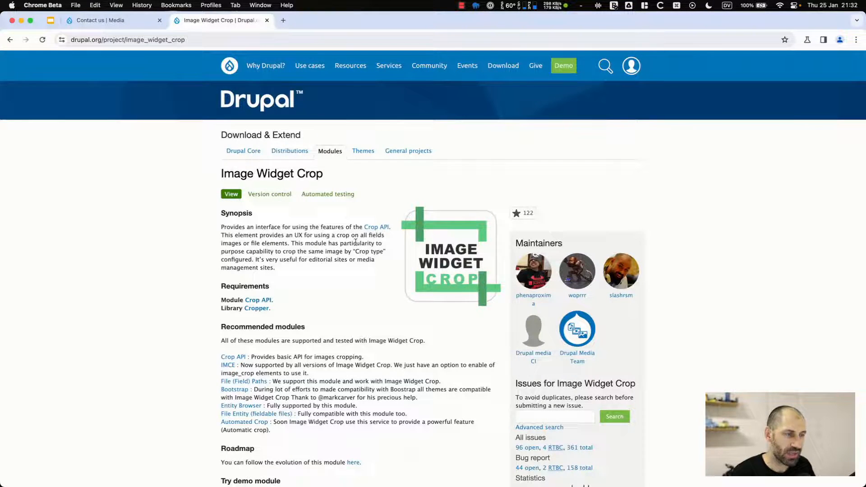
scroll(357, 239, "down", 3)
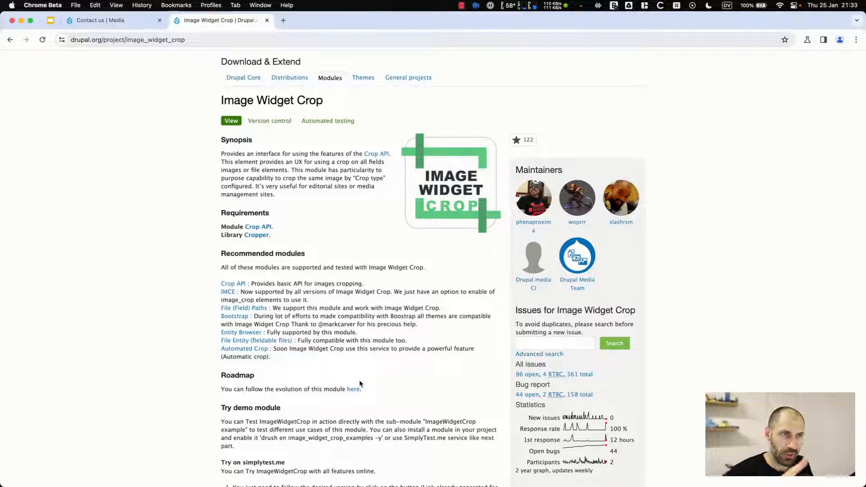
scroll(399, 367, "down", 1)
scroll(399, 368, "down", 15)
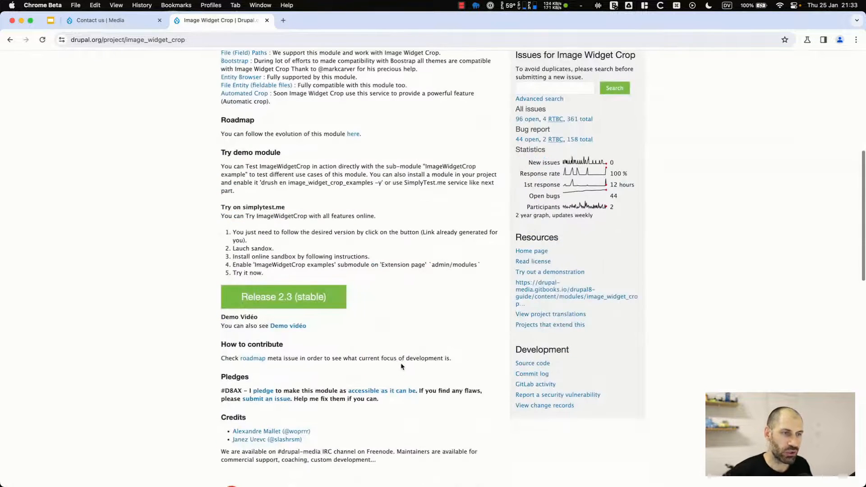
- Copy the Composer command composer require 'drupal/image_widget_crop:^2.4' from the releases section and run it in iTerm2
scroll(505, 269, "down", 5)
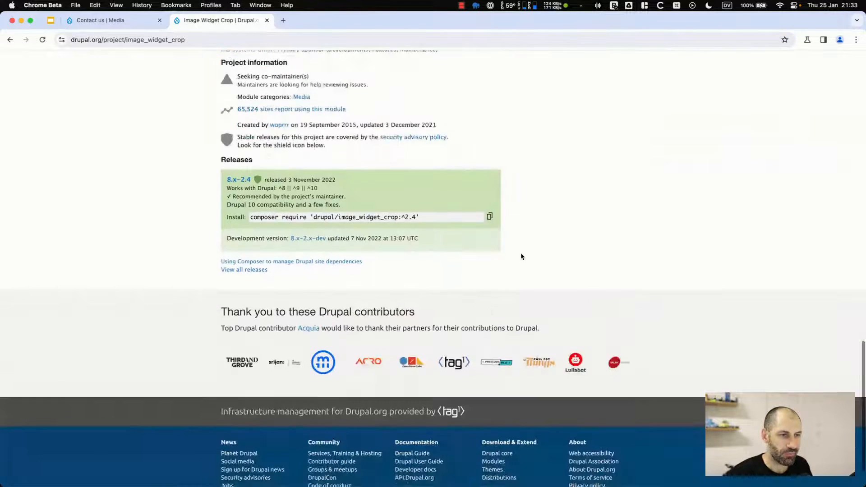
left_click(267, 218)
key("super+c")
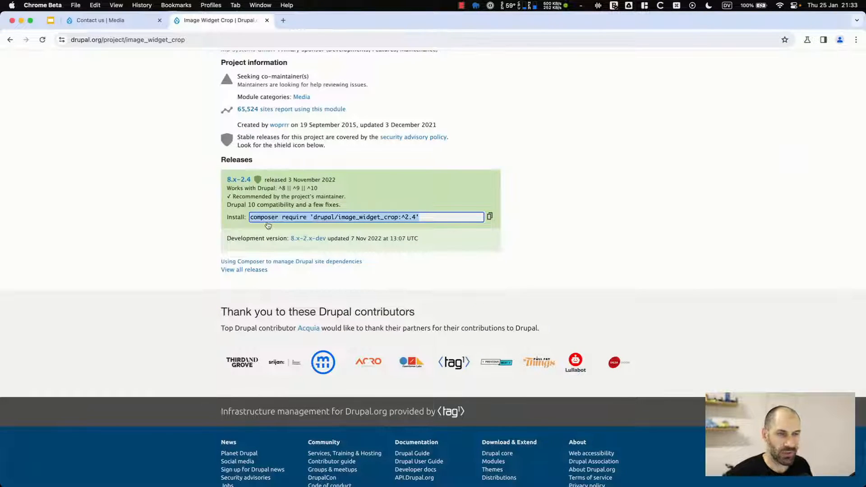
key("super+Tab")
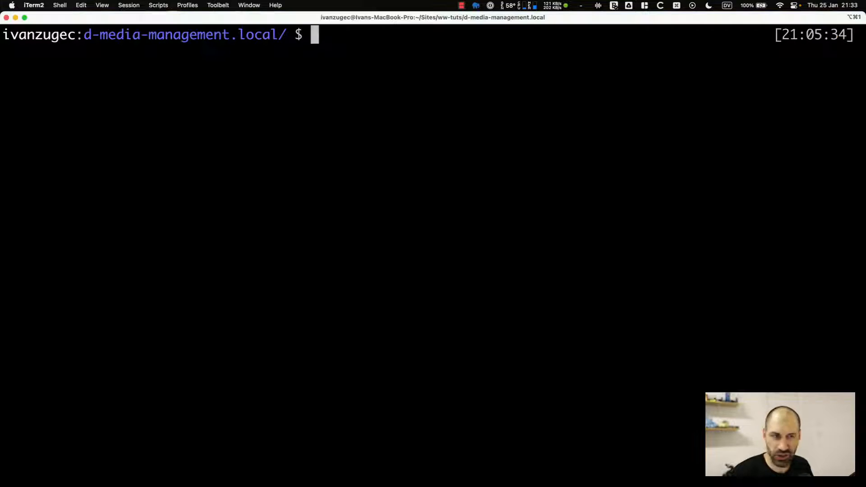
key("super+v")
key("Return")
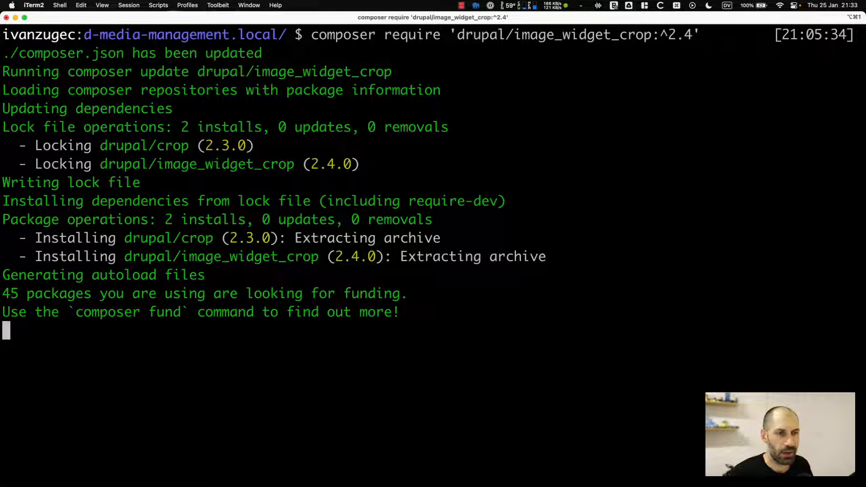
triple_click(184, 241)
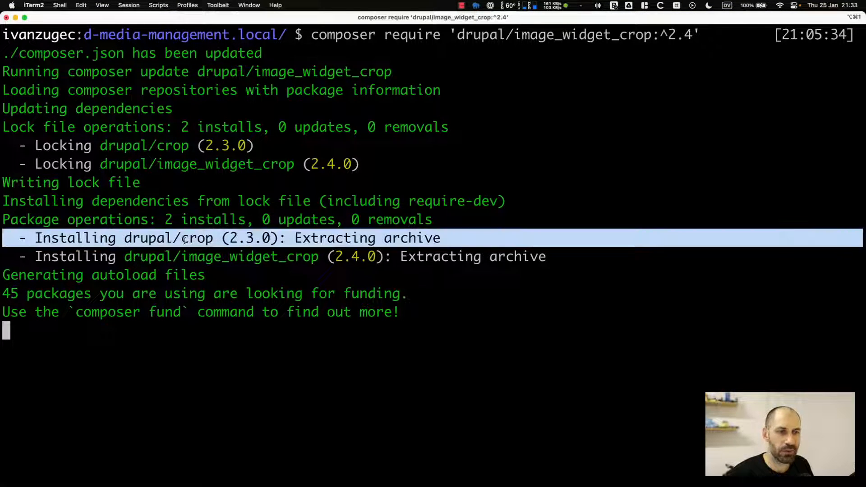
double_click(186, 239)
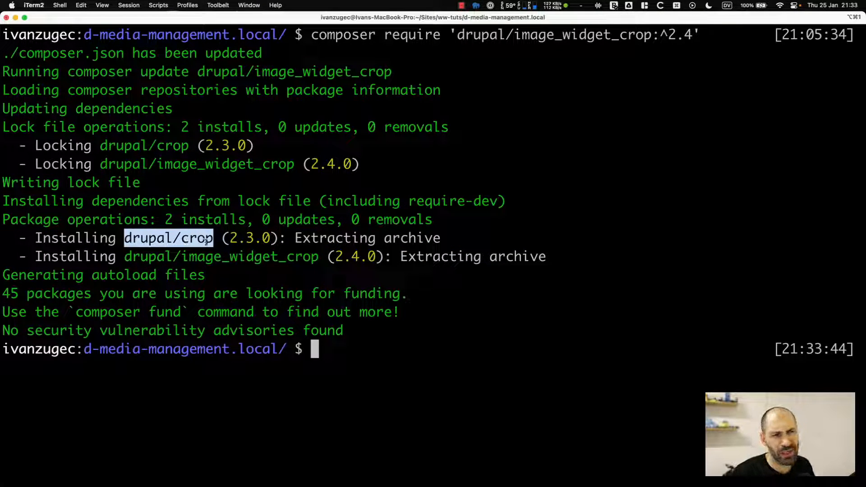
left_click(206, 240)
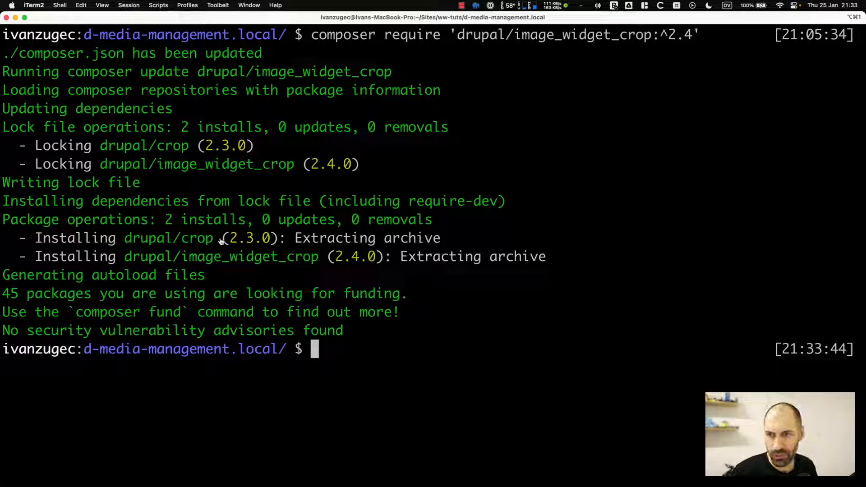
- Switch back to Chrome and install the ImageWidgetCrop module on the Drupal site, together with the required Crop API module
key("super+Tab")
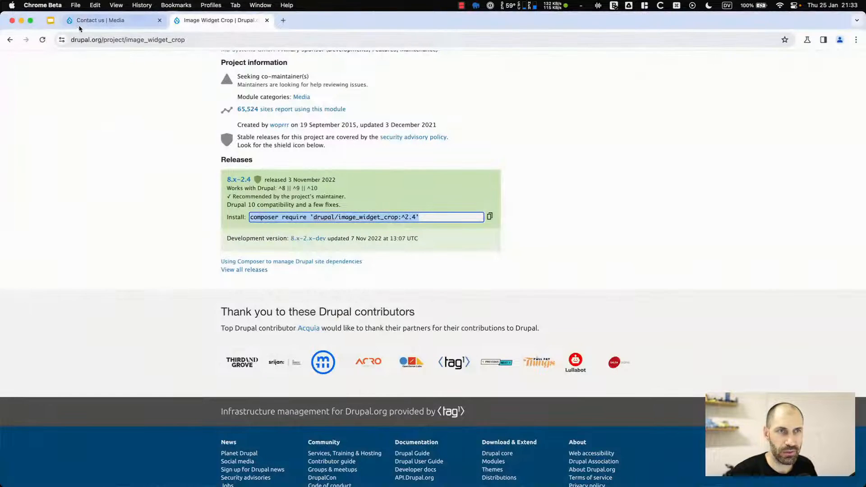
left_click(100, 20)
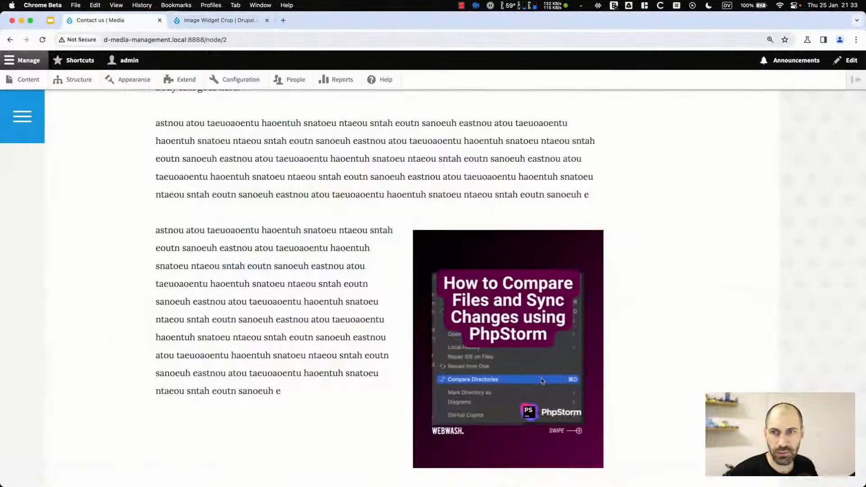
left_click(183, 81)
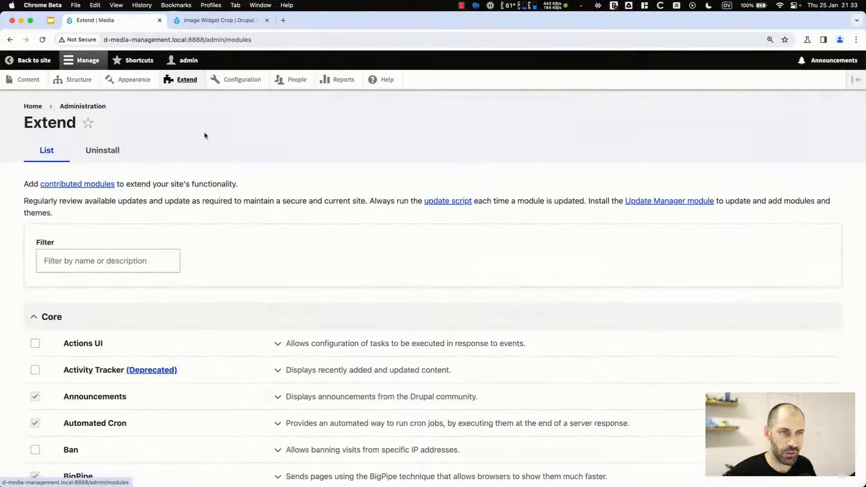
left_click(112, 261)
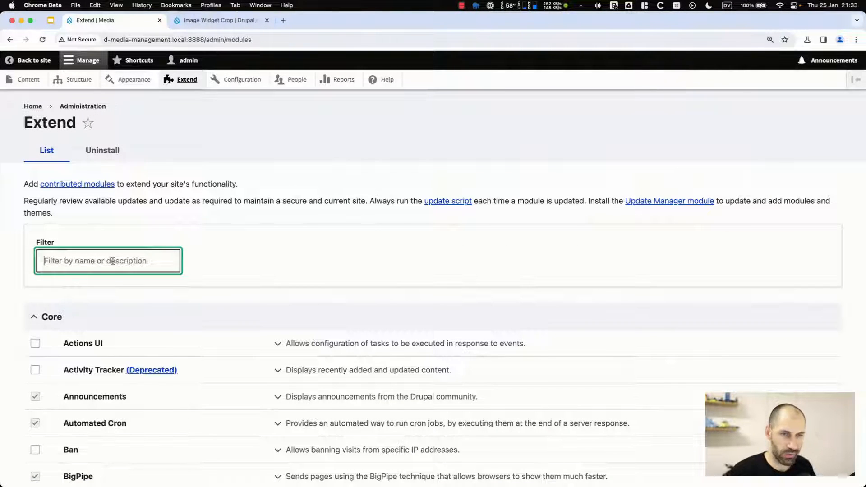
type("image")
scroll(119, 308, "down", 3)
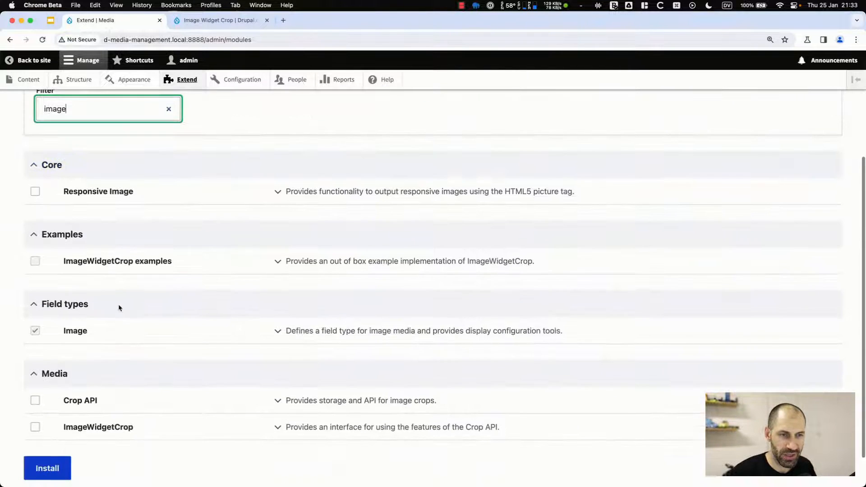
scroll(108, 342, "down", 1)
left_click(84, 389)
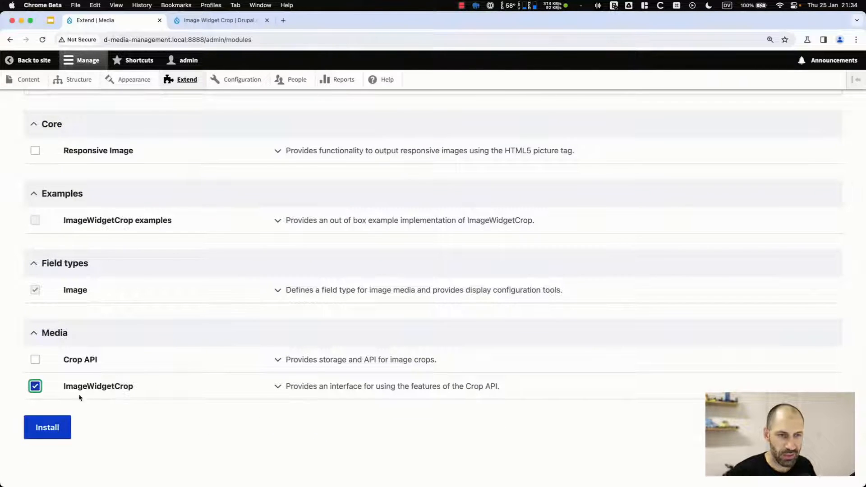
left_click(57, 421)
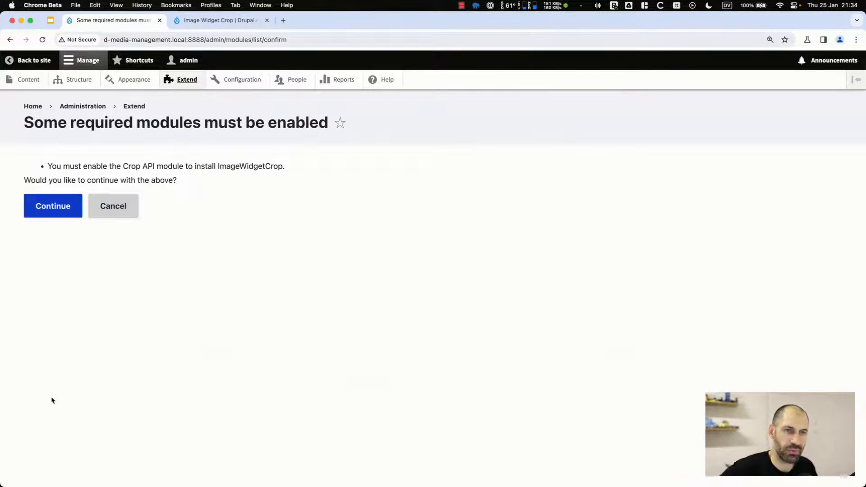
left_click(53, 206)
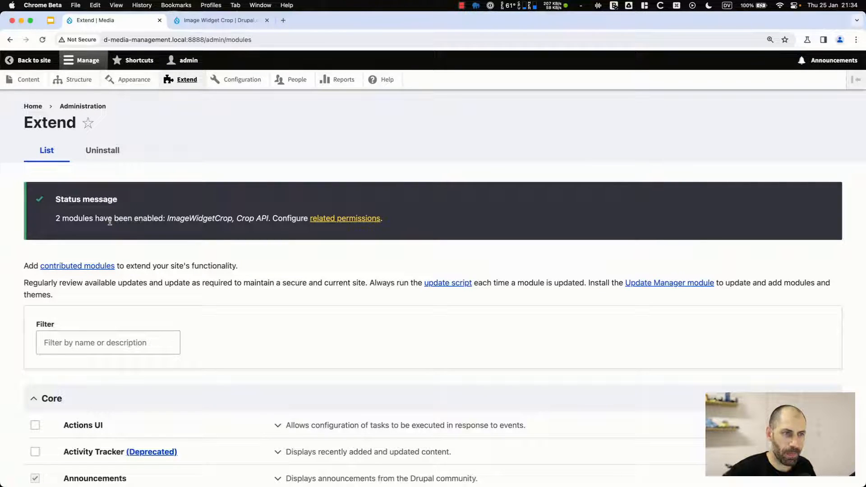
- Open the Crop types page in the site's media configuration and start adding a crop type
left_click(261, 78)
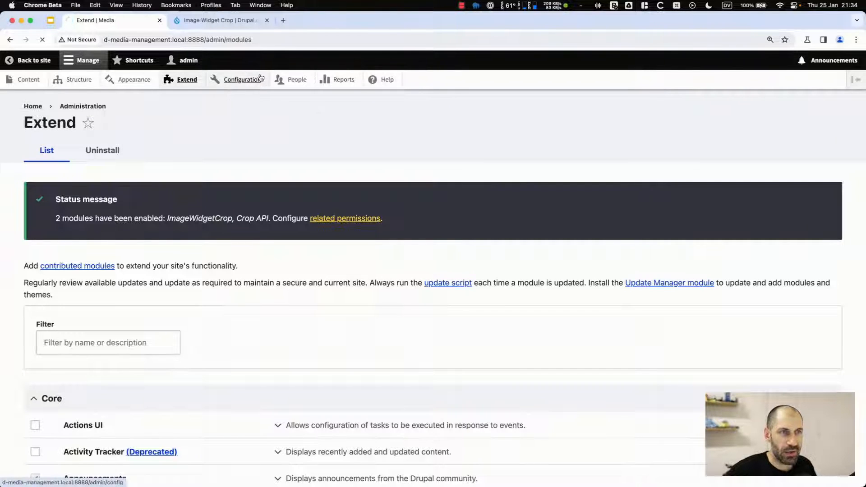
scroll(367, 106, "down", 6)
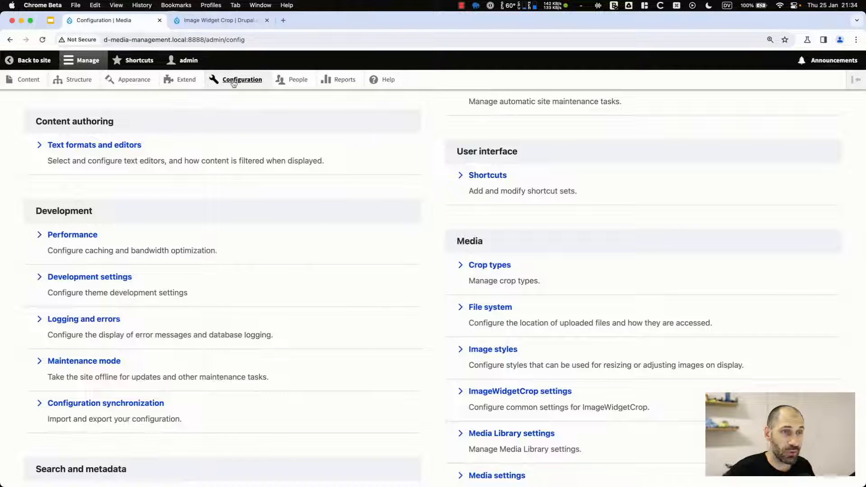
left_click(486, 267)
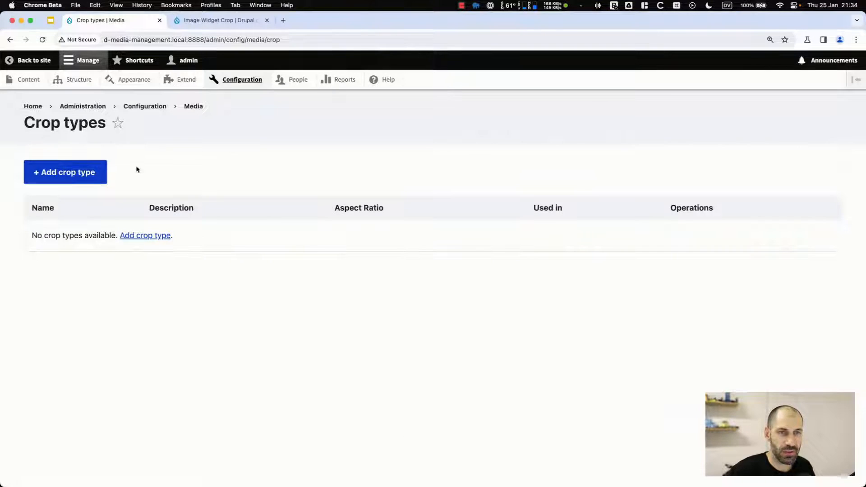
left_click(64, 172)
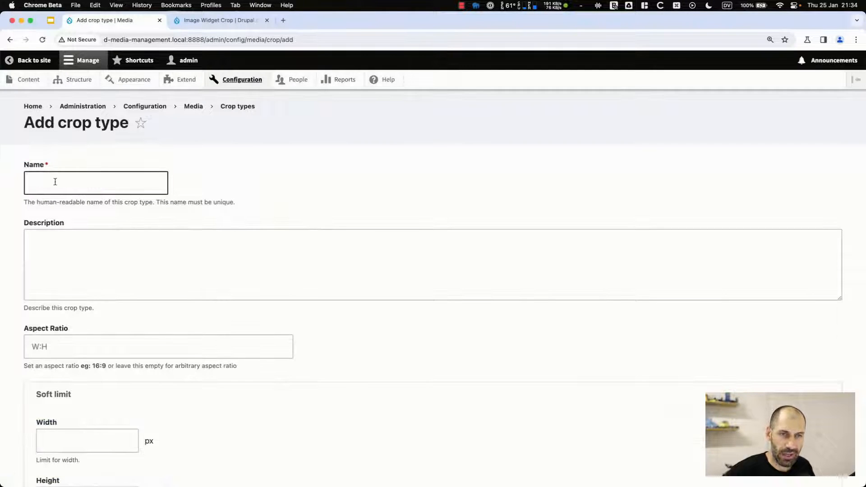
- Name the new crop type "Large (1:1)" and set its aspect ratio to 1:1
left_click(55, 182)
type("Large ()")
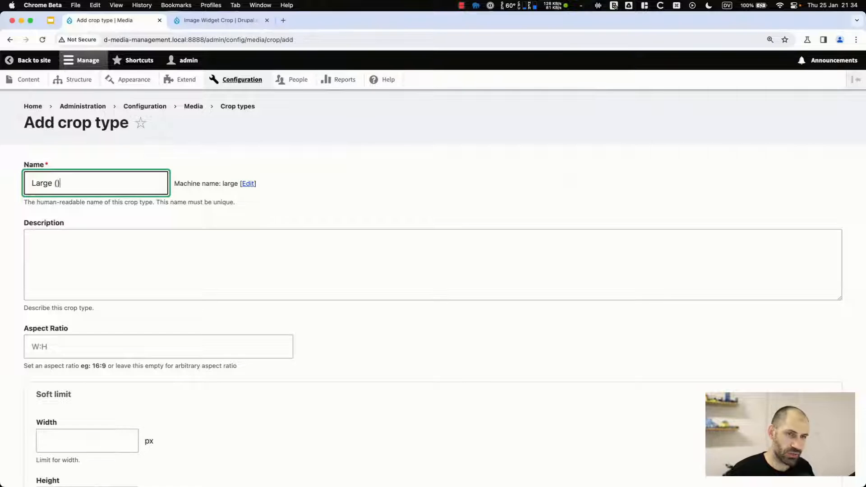
key("Left")
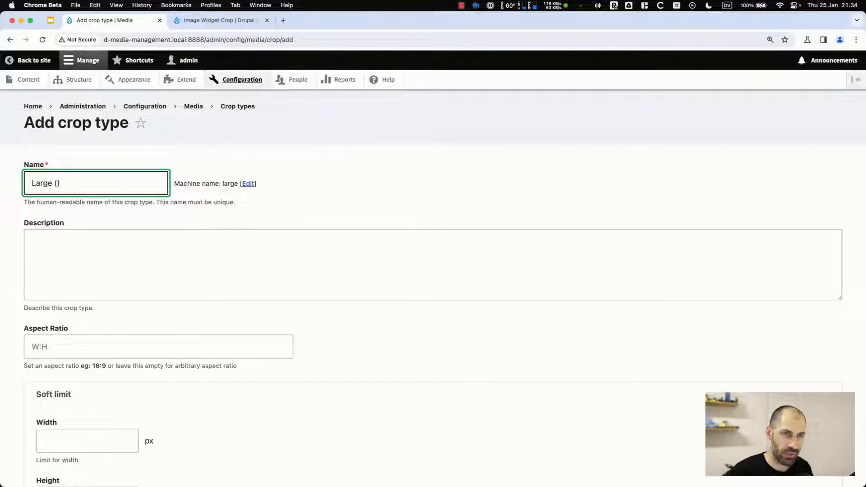
type("1:1")
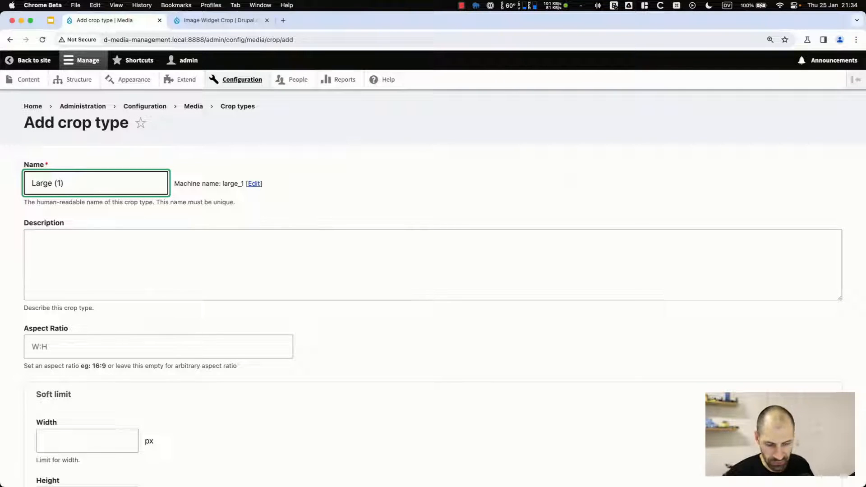
scroll(100, 245, "down", 3)
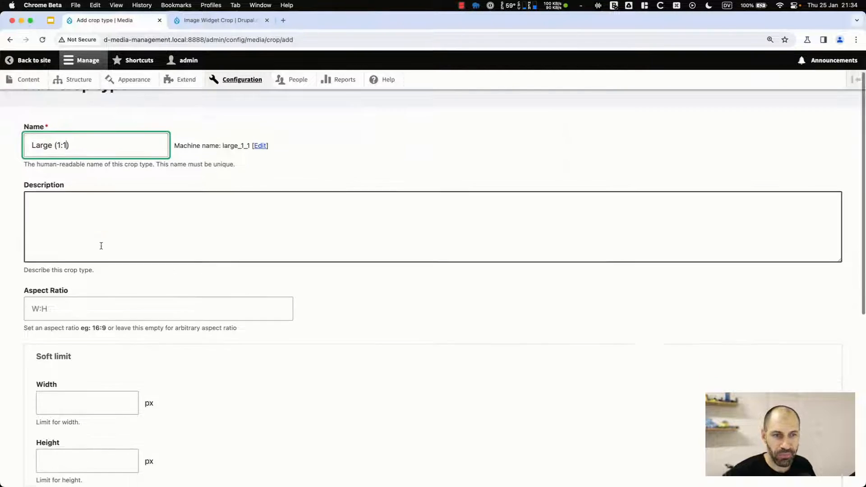
left_click(74, 273)
type("1")
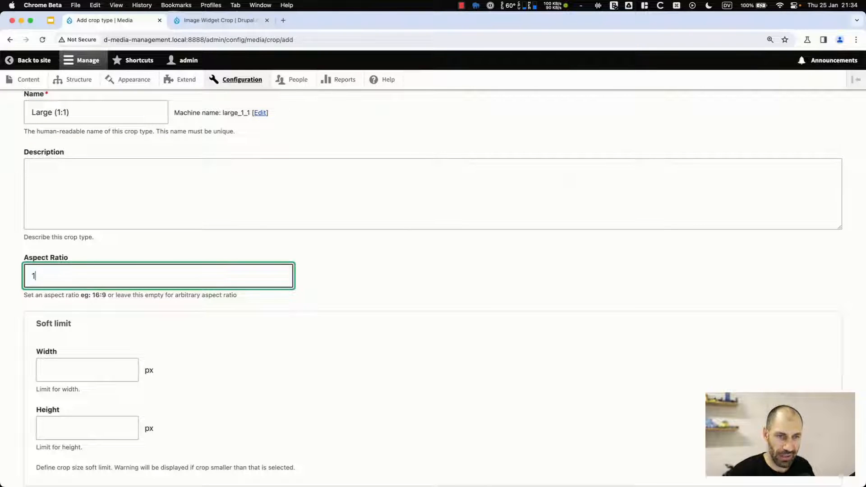
type(":1")
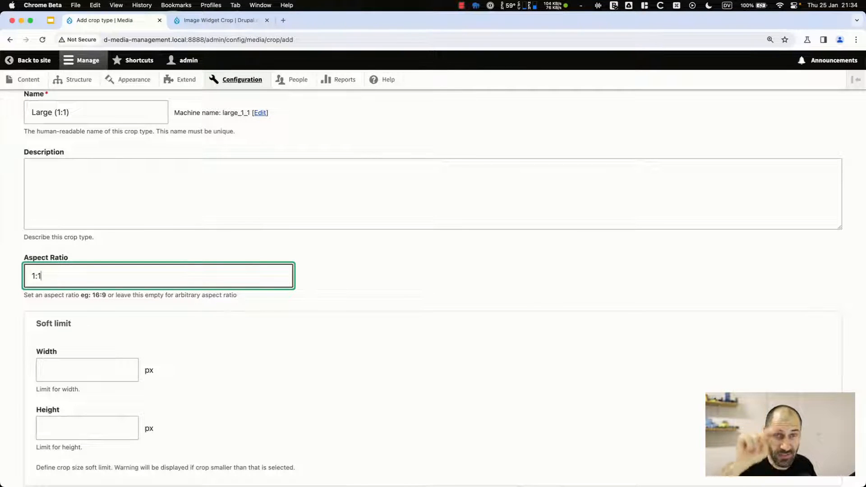
- Review the soft limit and hard limit settings, leave their widths and heights empty, and save the crop type
scroll(159, 266, "down", 3)
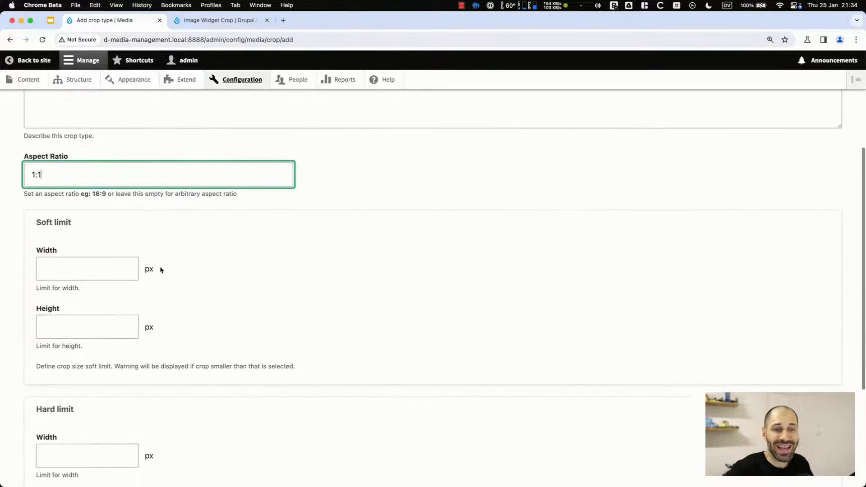
scroll(162, 272, "down", 2)
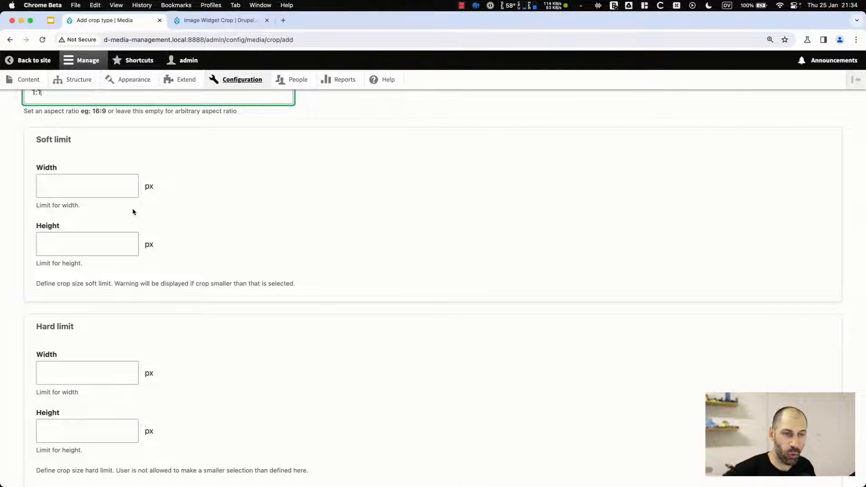
scroll(129, 245, "down", 2)
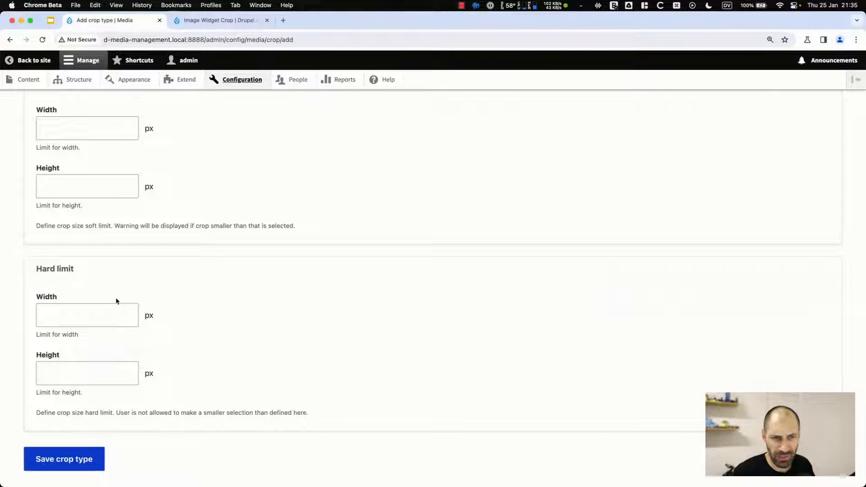
scroll(171, 200, "up", 2)
scroll(173, 198, "up", 1)
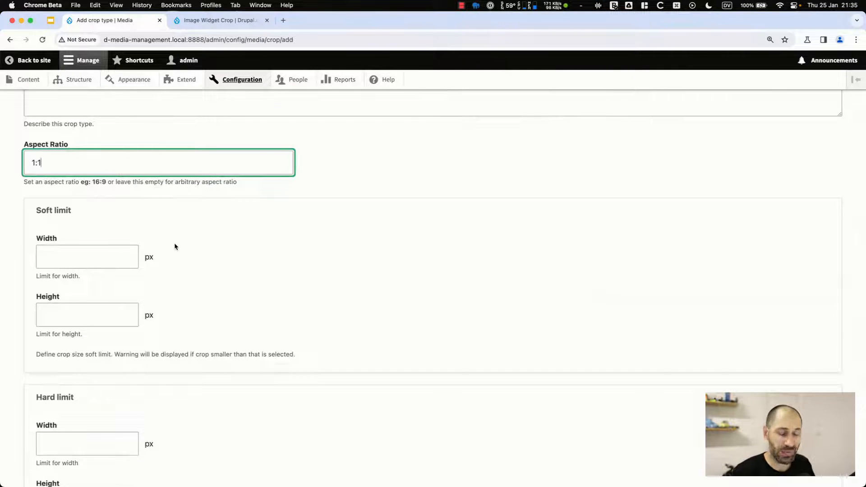
scroll(179, 249, "down", 4)
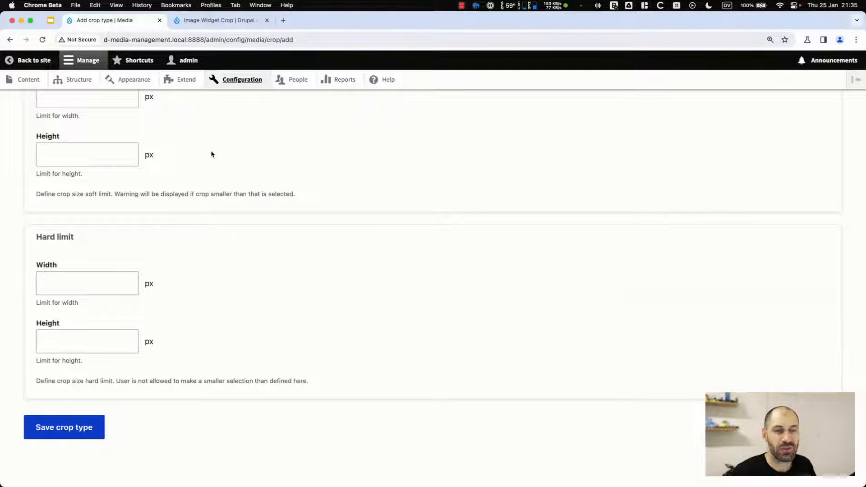
scroll(171, 242, "up", 1)
scroll(172, 241, "up", 3)
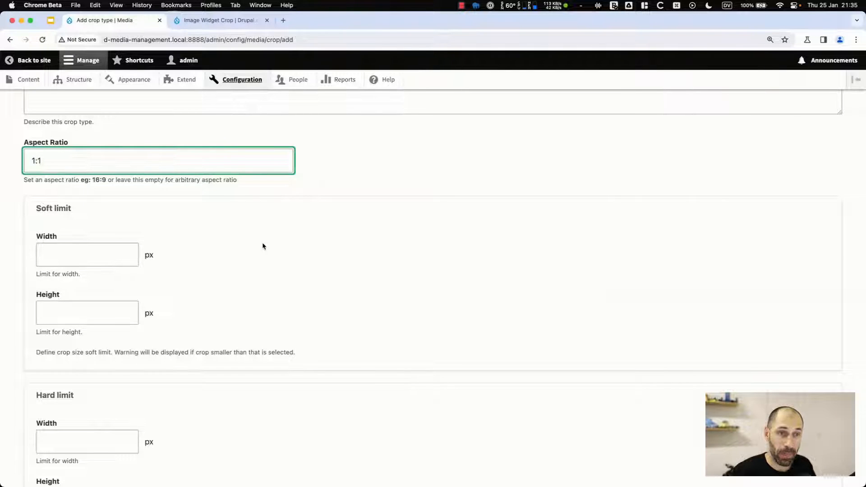
scroll(211, 262, "down", 3)
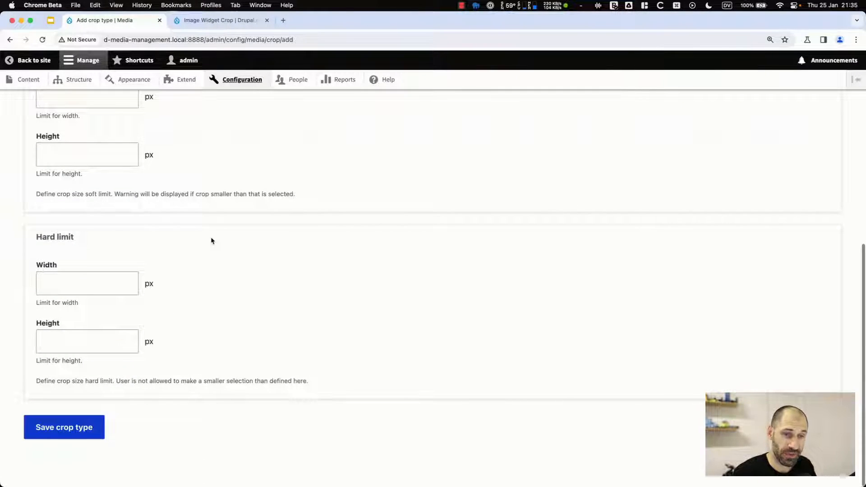
scroll(211, 241, "up", 1)
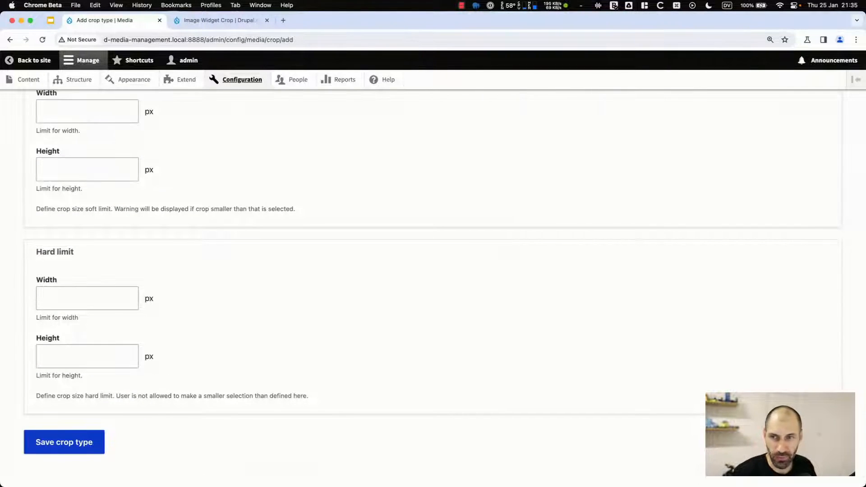
key("super+Tab")
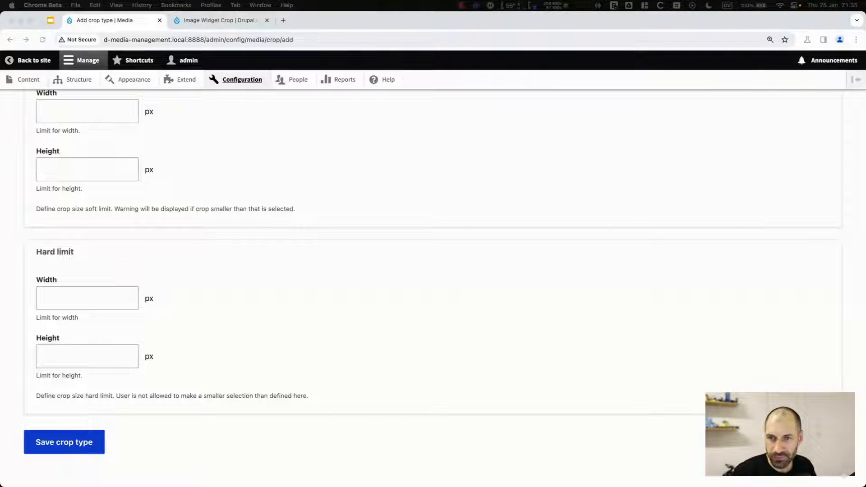
left_click(81, 442)
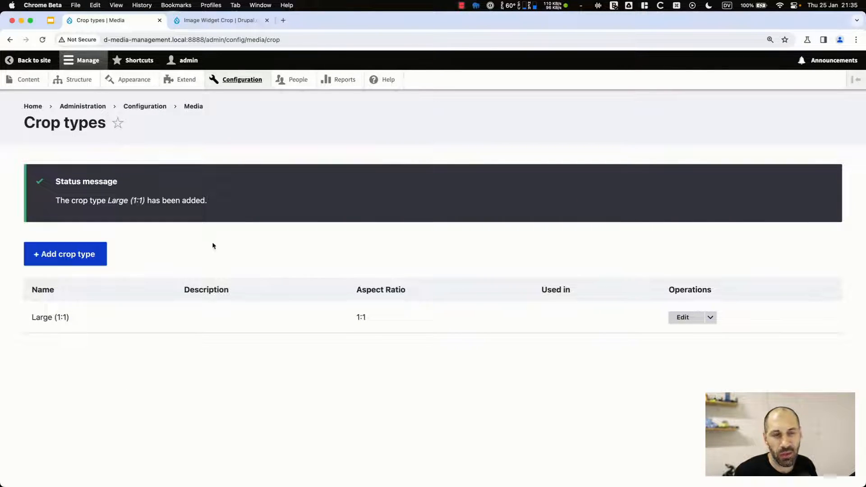
- Open the image styles in the site's media configuration and start editing the Large (480×480) style
left_click(258, 84)
scroll(497, 278, "down", 6)
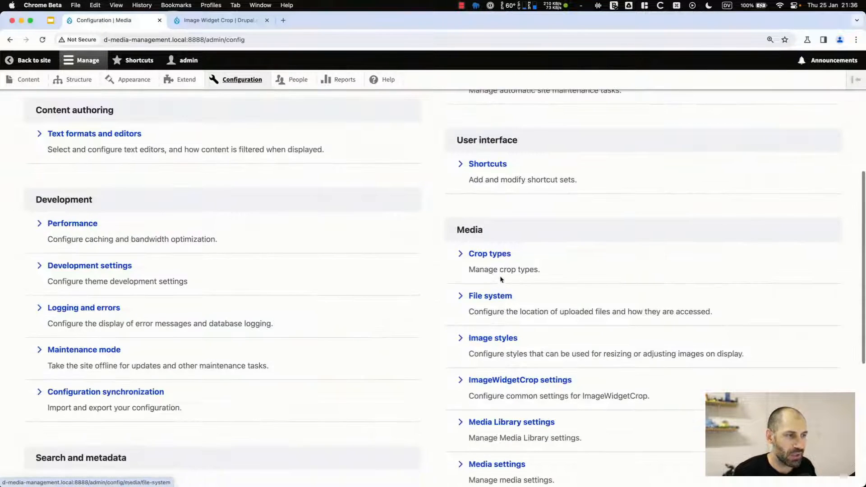
scroll(500, 279, "down", 2)
left_click(492, 262)
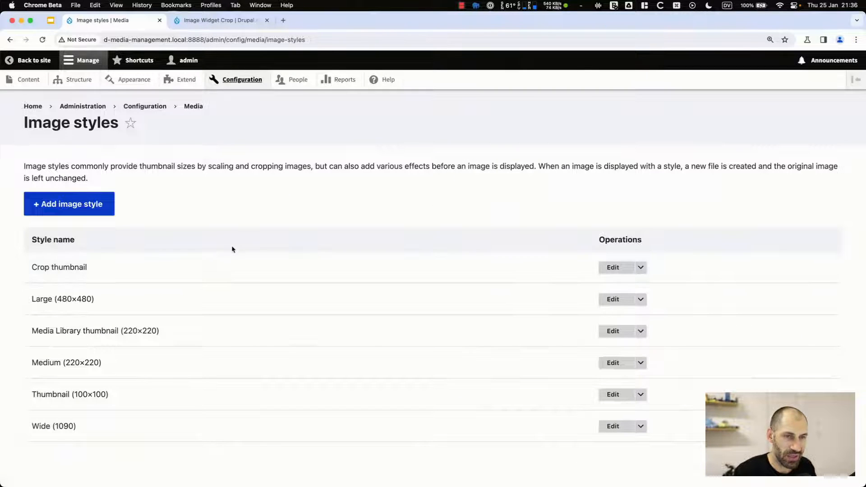
scroll(194, 246, "down", 1)
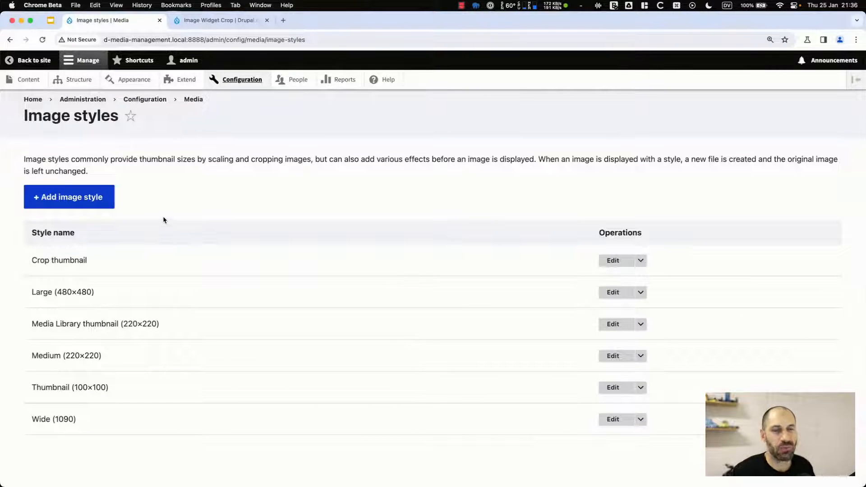
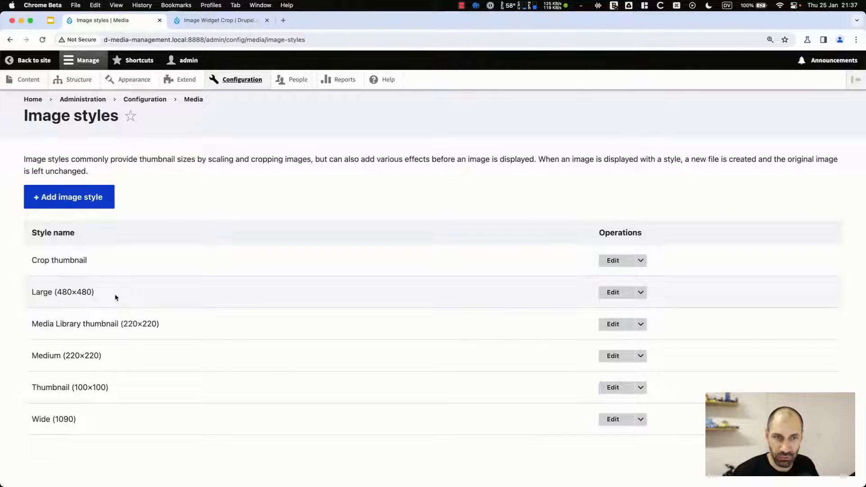
left_click_drag(110, 296, 31, 293)
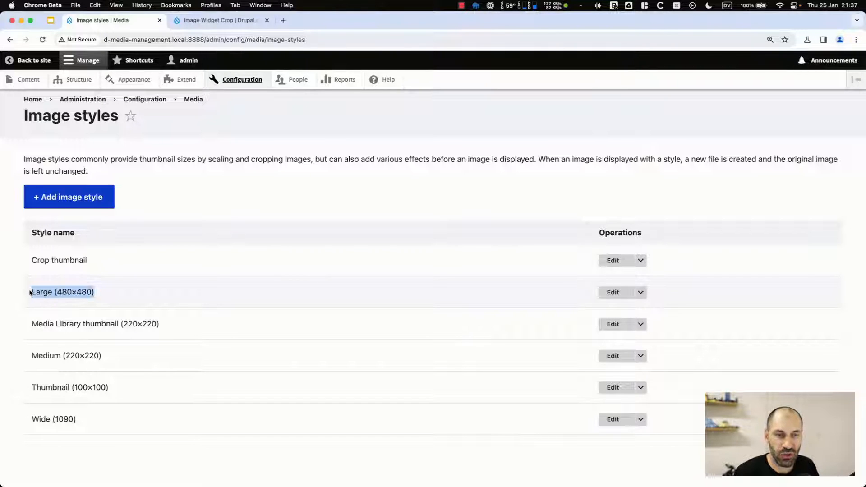
left_click(63, 293)
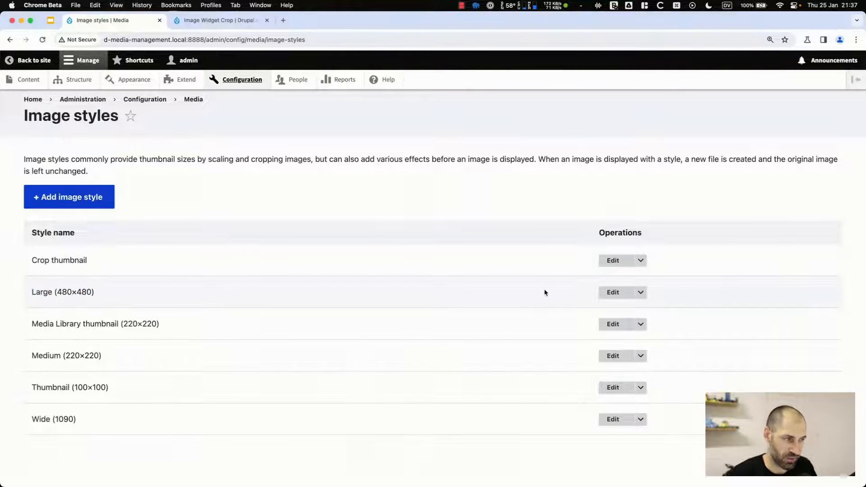
left_click(607, 297)
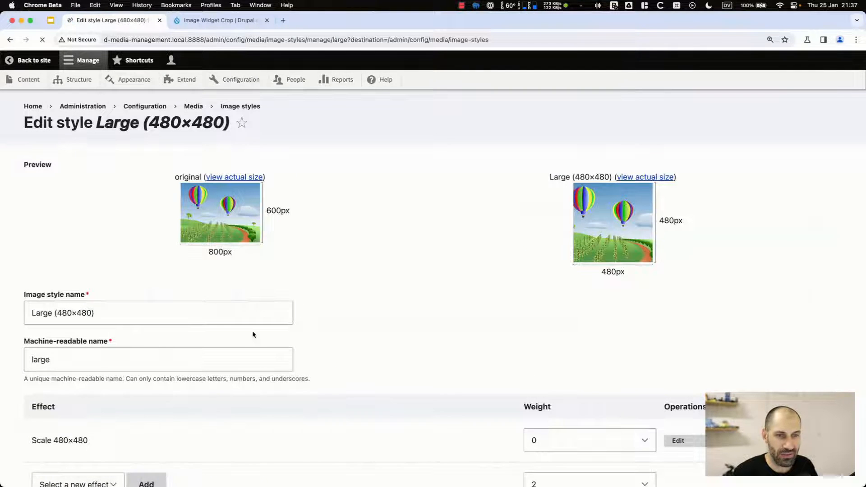
- Add a Manual crop effect to the Large (480×480) image style, using the Large (1:1) crop type
scroll(234, 298, "down", 2)
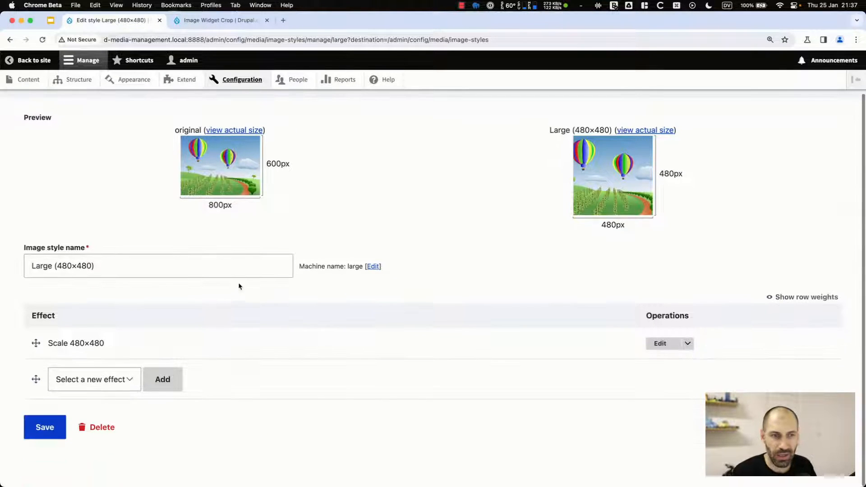
left_click(110, 381)
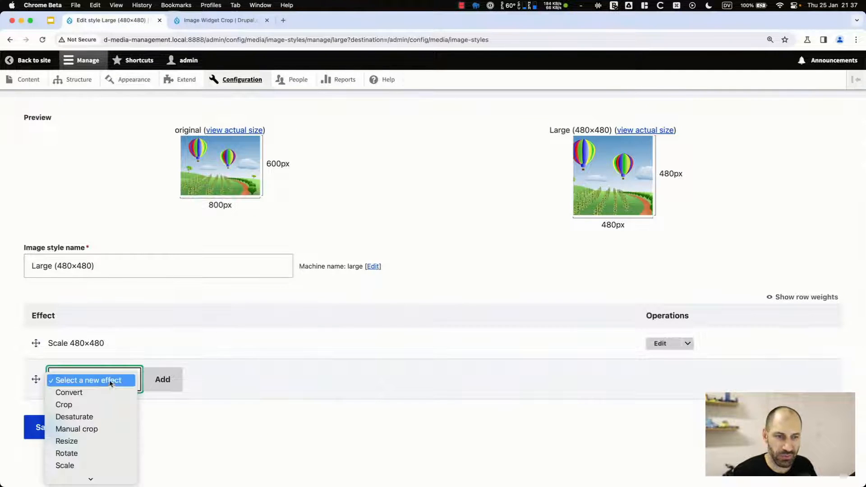
left_click(94, 427)
left_click(162, 379)
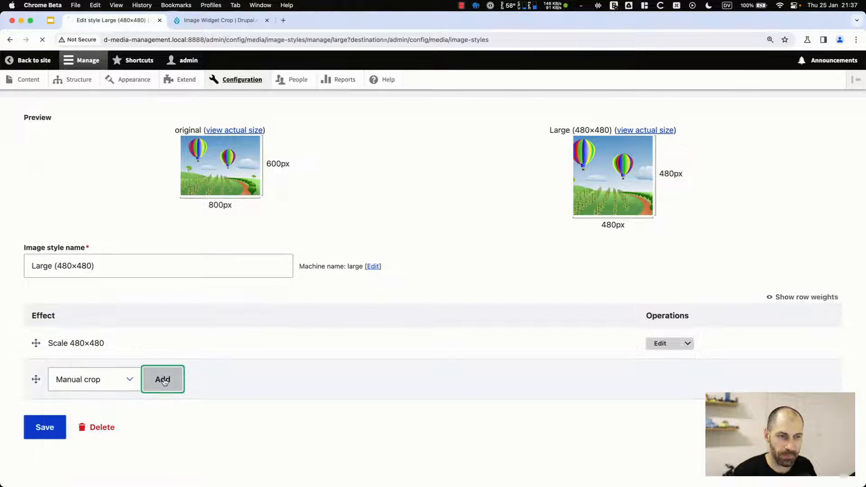
left_click(40, 291)
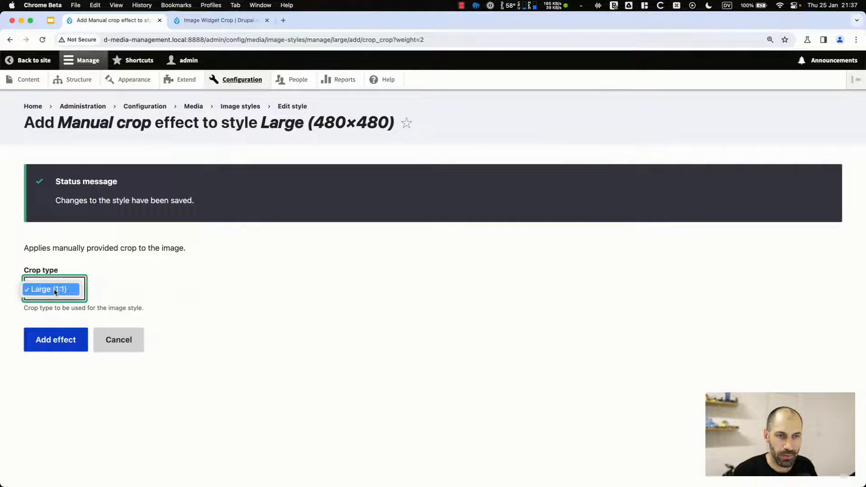
left_click(54, 291)
left_click(39, 339)
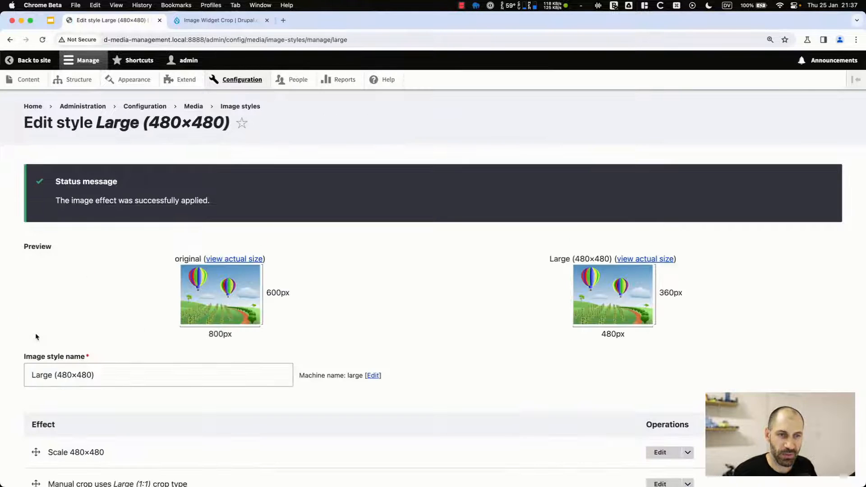
- Move the Manual crop effect above the Scale 480×480 effect and save the image style
scroll(37, 338, "down", 3)
left_click_drag(36, 343, 37, 325)
scroll(83, 386, "down", 2)
left_click(42, 427)
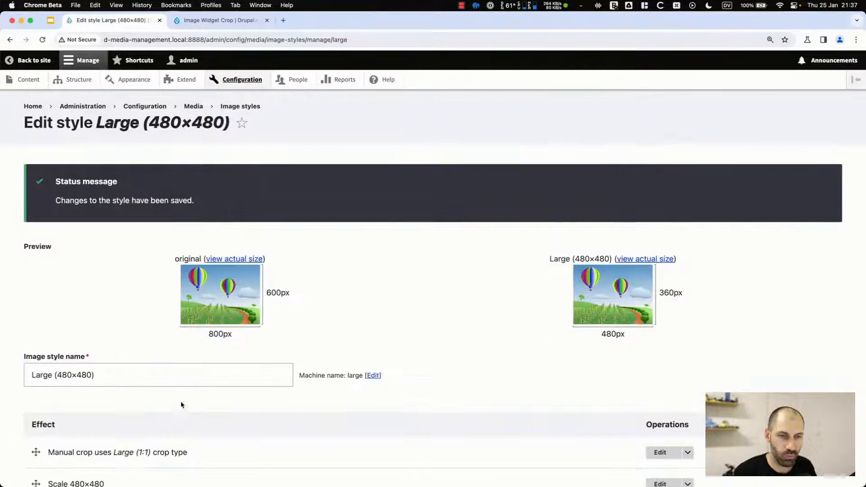
- Review the order of the style's Manual crop and Scale effects and look through the other available effects without adding any
scroll(181, 405, "down", 3)
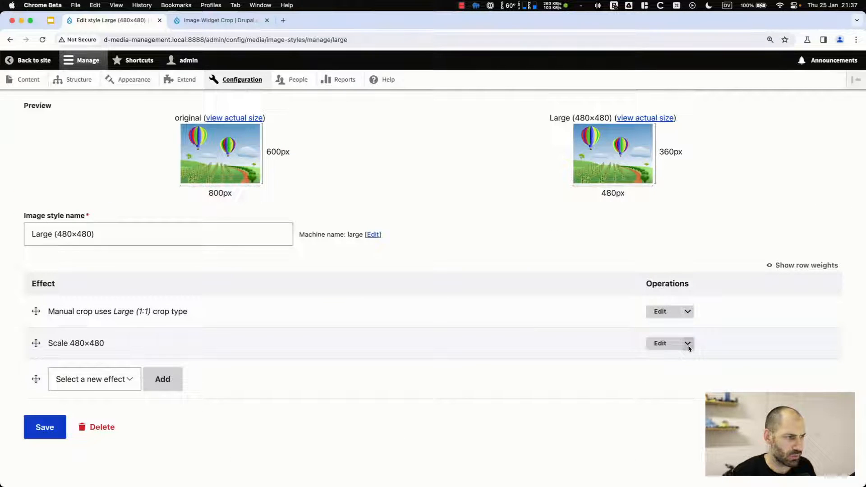
left_click_drag(116, 344, 49, 342)
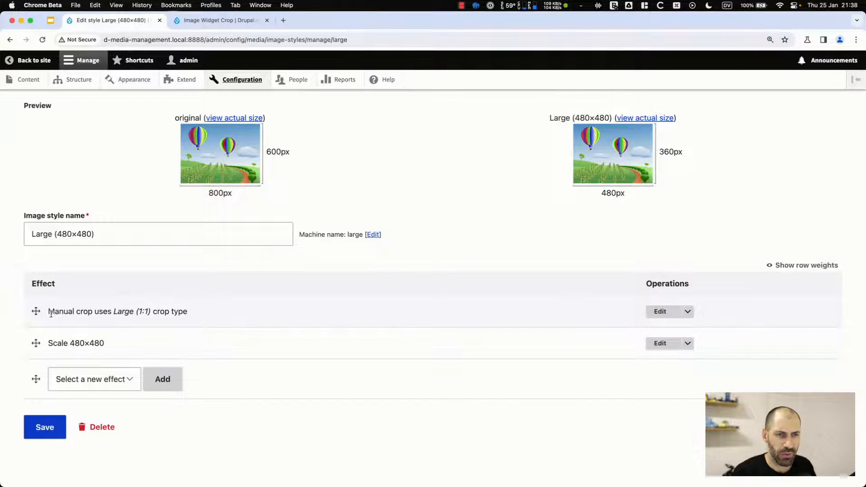
left_click_drag(51, 310, 255, 314)
left_click(227, 313)
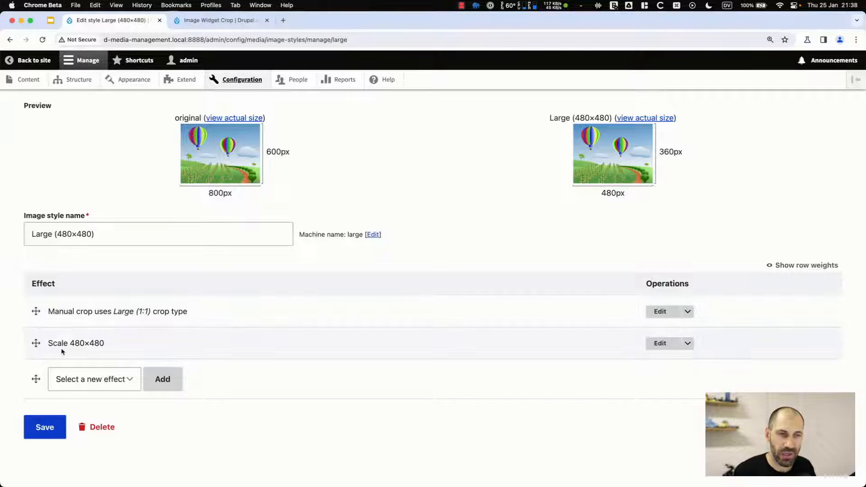
left_click_drag(108, 344, 47, 341)
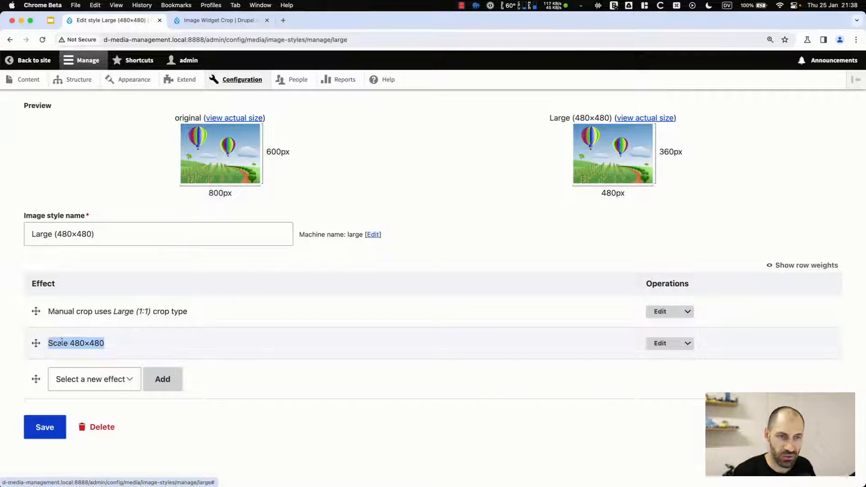
left_click(99, 345)
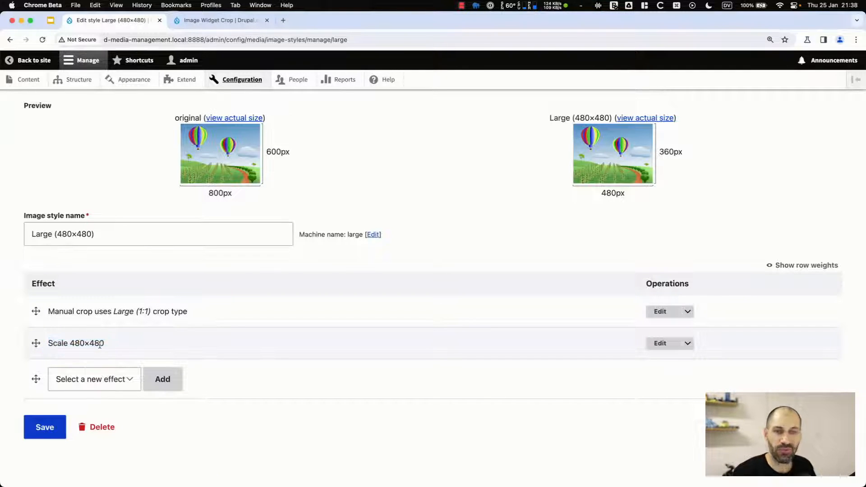
left_click(99, 379)
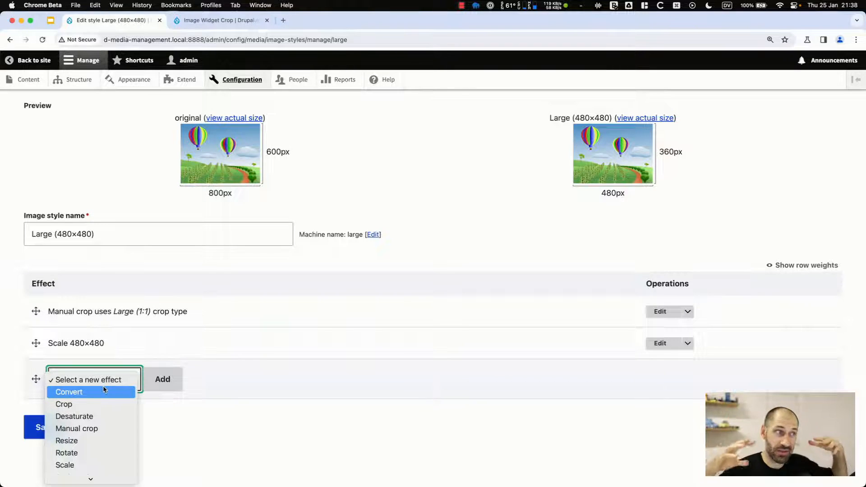
left_click(456, 169)
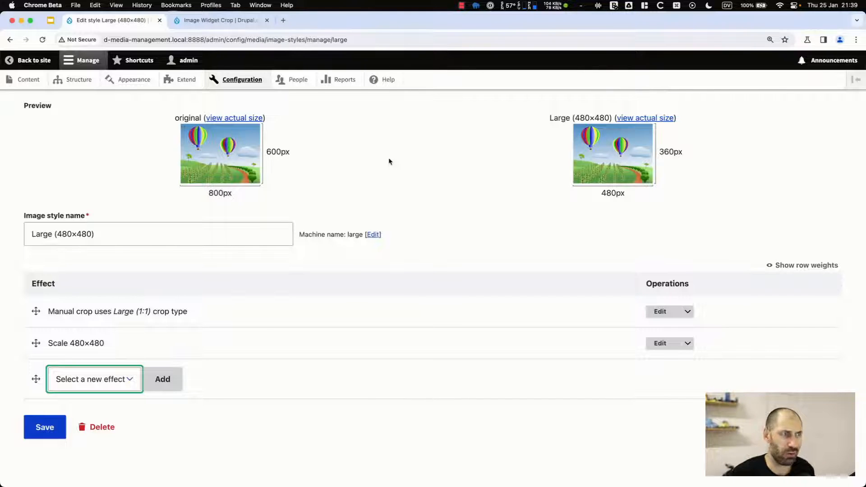
left_click(387, 157)
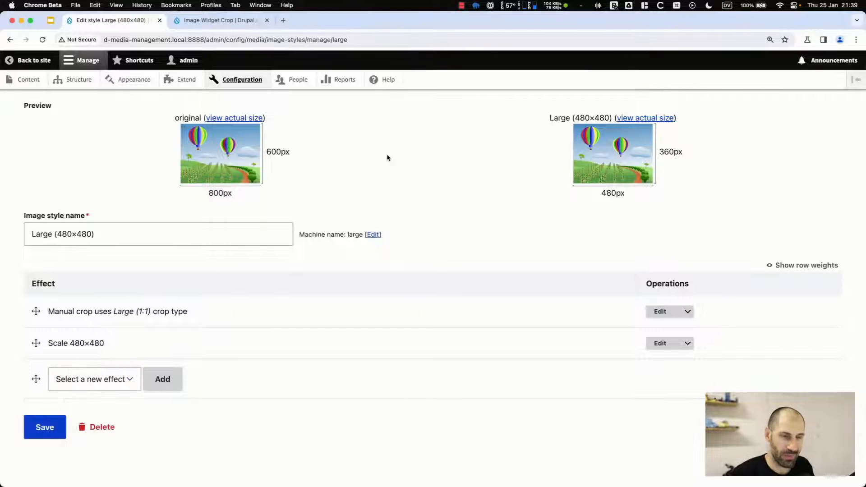
- Open the Image media type's form display settings and change the Image field's widget to ImageWidget crop
left_click(74, 80)
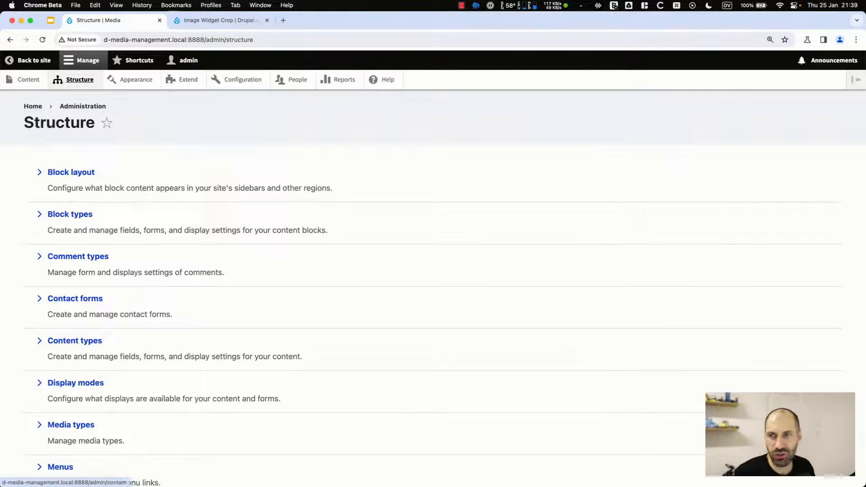
scroll(201, 408, "down", 3)
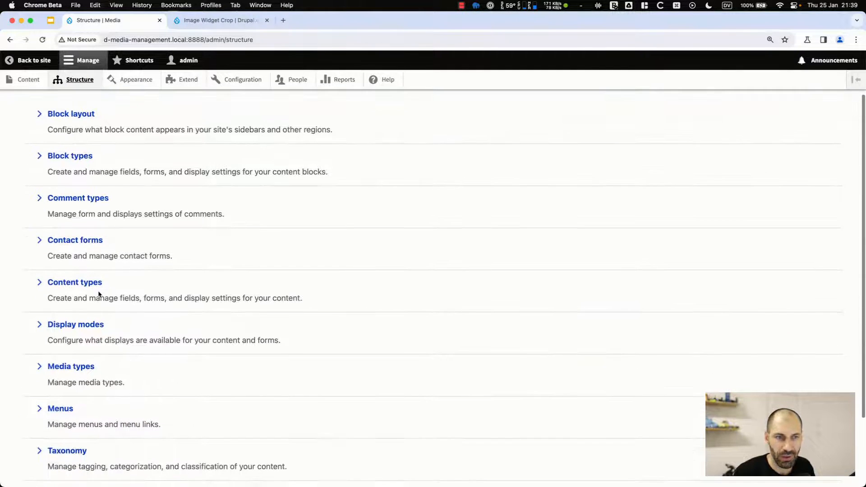
left_click(85, 369)
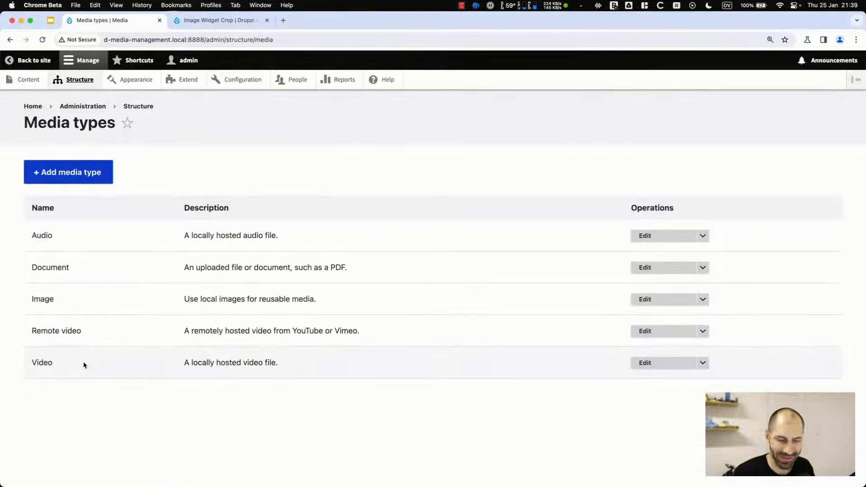
left_click(646, 299)
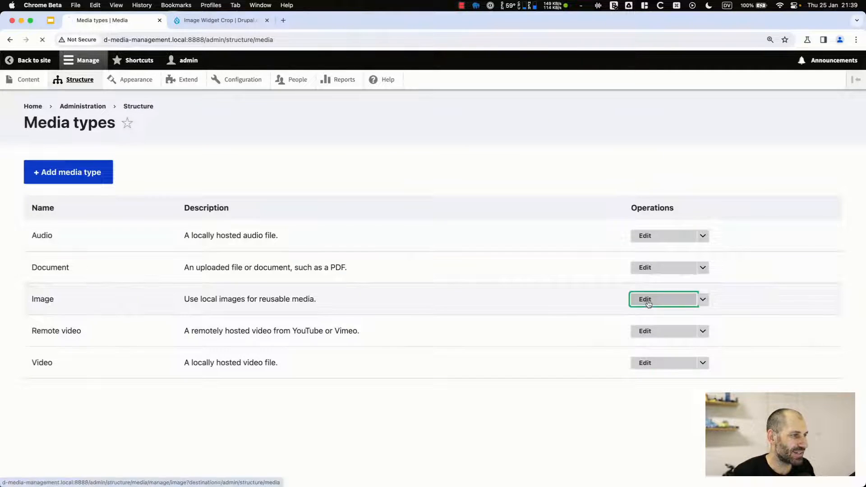
left_click(183, 152)
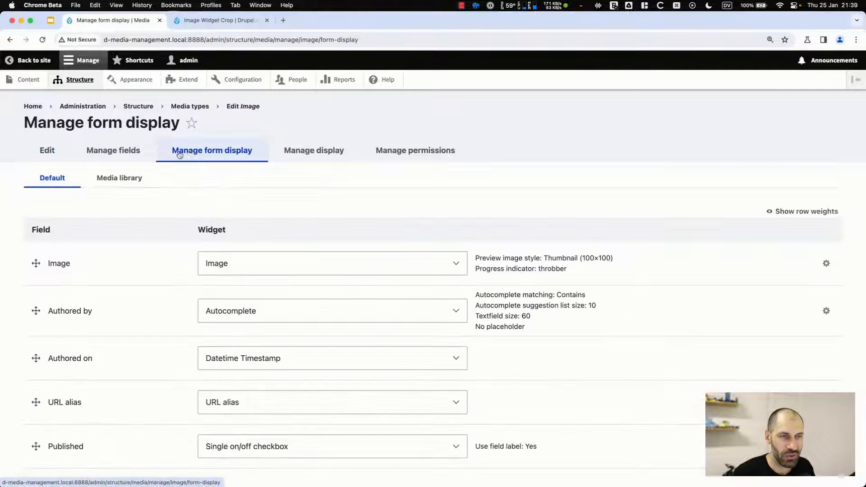
left_click(253, 267)
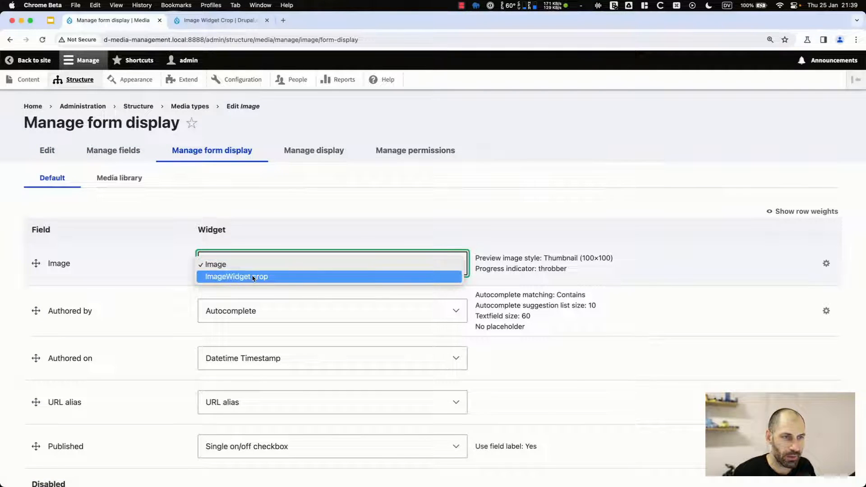
left_click(282, 281)
- Select the Large (1:1) crop type in the Image field's widget settings, update them, and save the form display
scroll(628, 265, "down", 3)
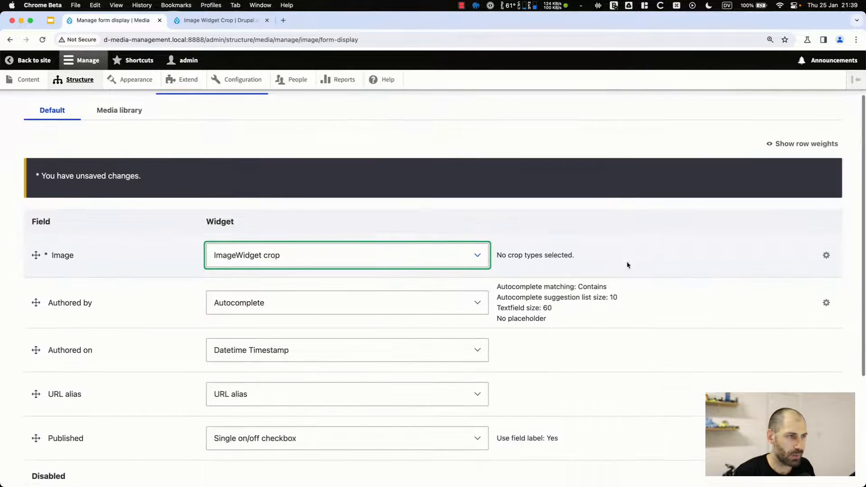
left_click(826, 255)
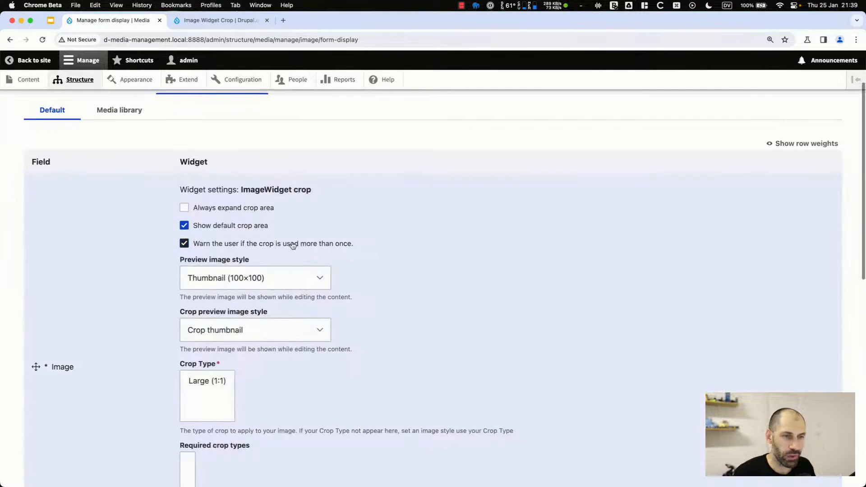
scroll(289, 239, "down", 3)
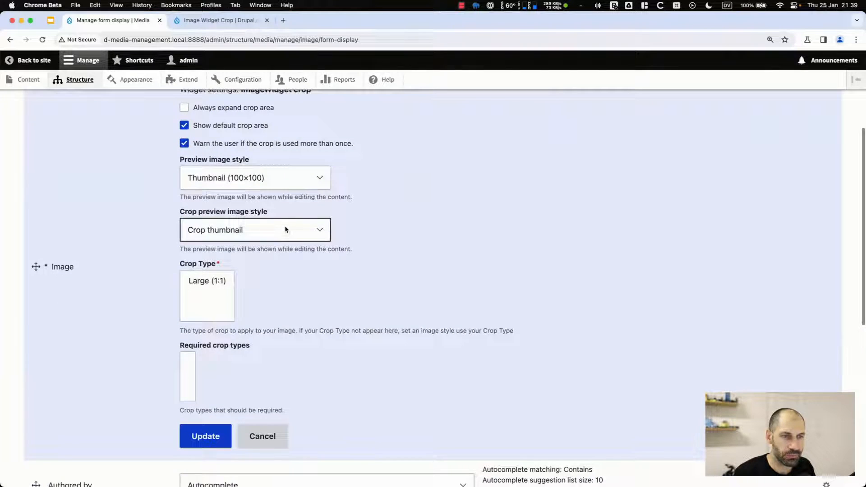
left_click(212, 281)
left_click(188, 435)
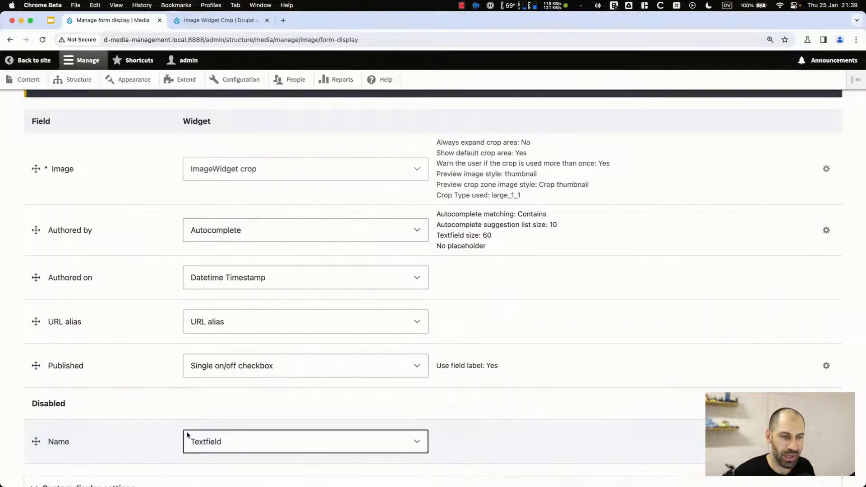
scroll(62, 442, "down", 4)
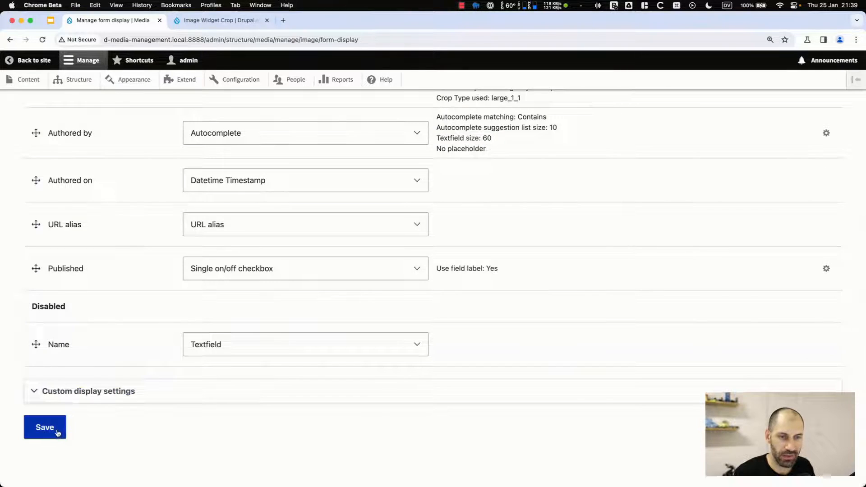
left_click(45, 427)
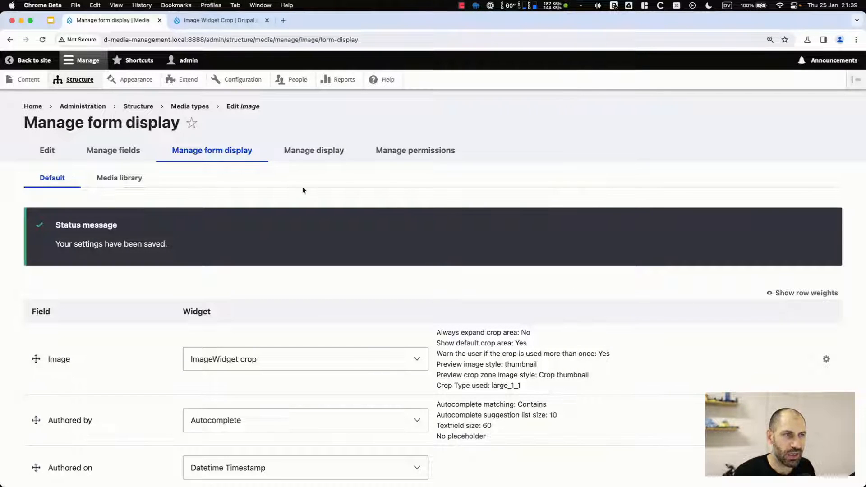
- Open the Image media type's display settings and select the Large (480×480) image style for the Image field
left_click(312, 158)
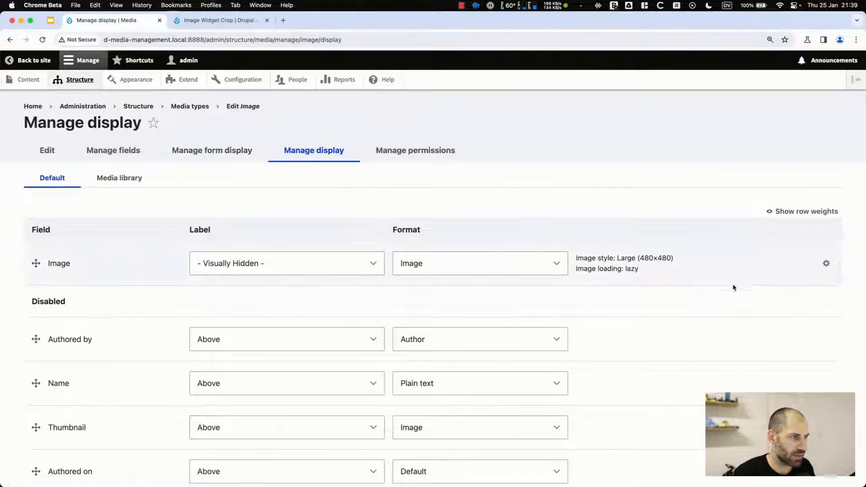
left_click(825, 264)
left_click(553, 294)
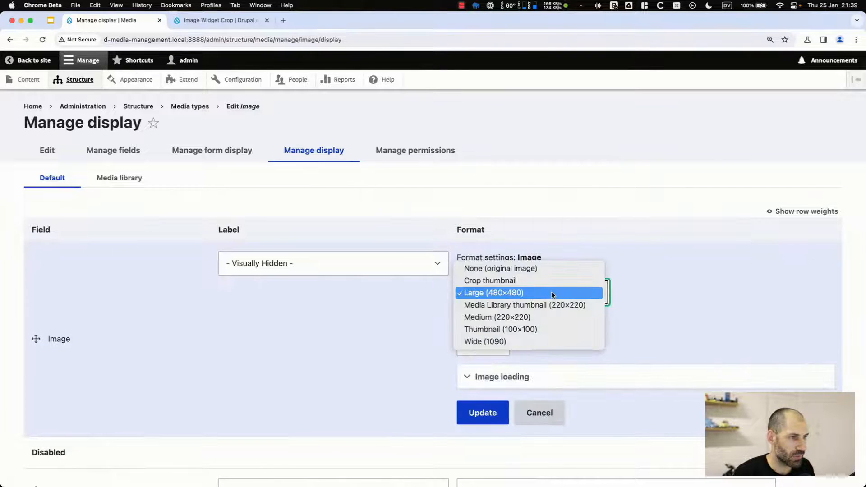
left_click(514, 294)
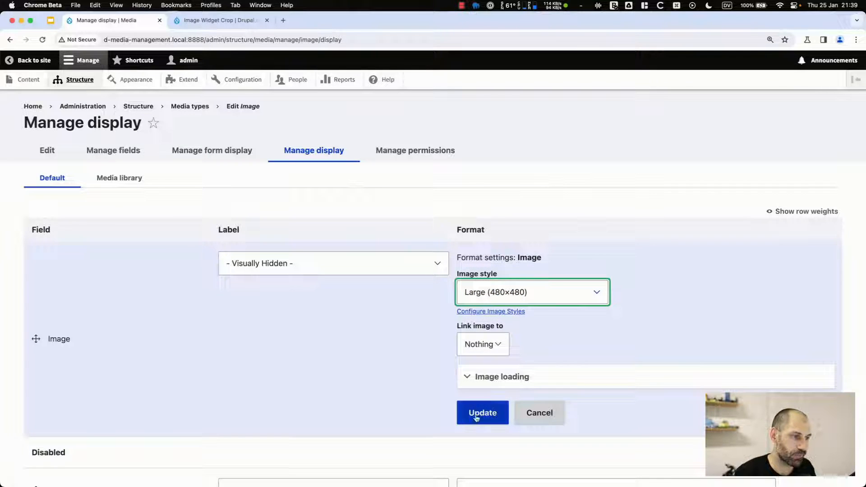
left_click(519, 298)
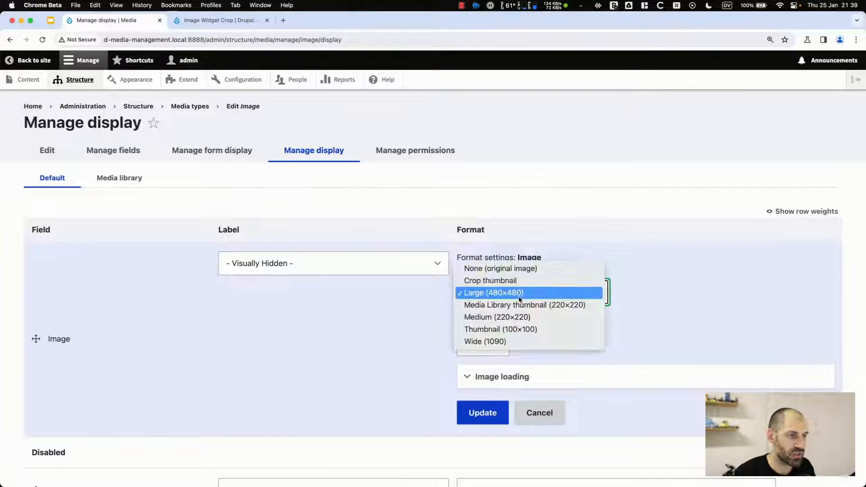
left_click(521, 328)
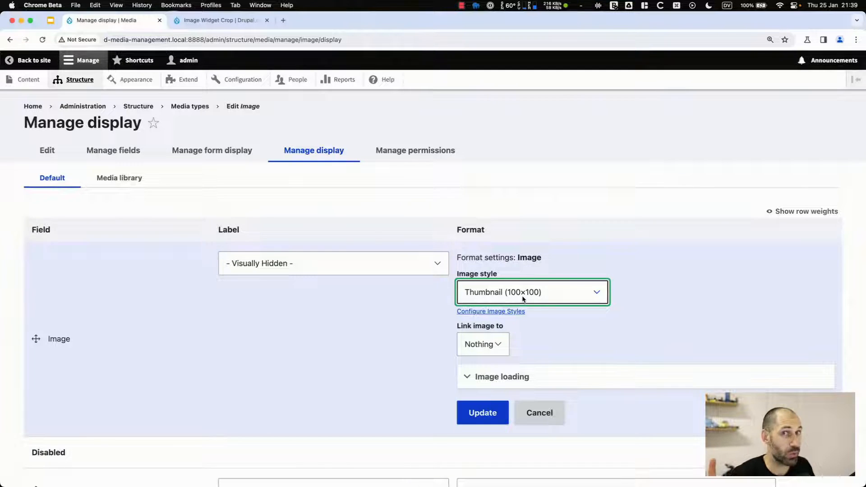
left_click(524, 298)
left_click(525, 255)
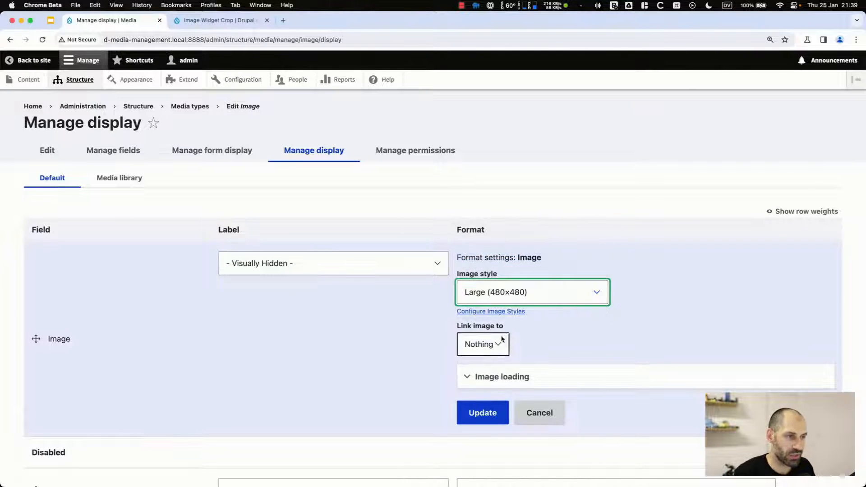
- Update the Image field's format settings and save the media type's display
left_click(484, 412)
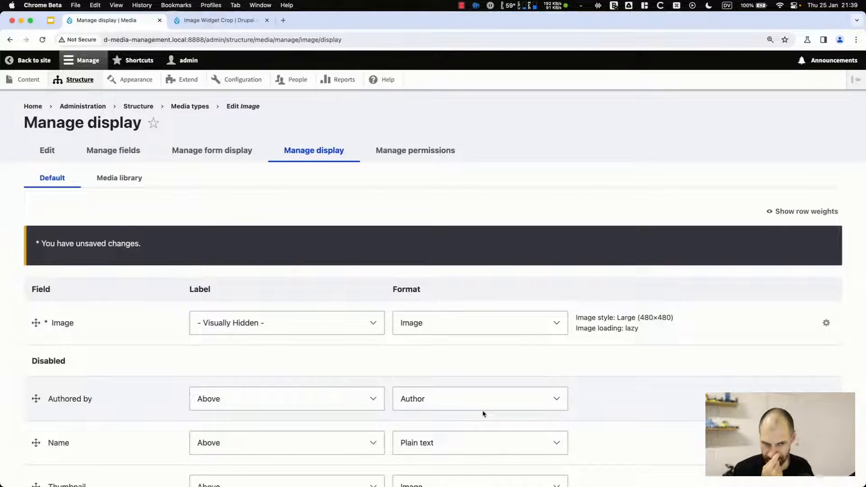
scroll(320, 401, "down", 5)
left_click(46, 424)
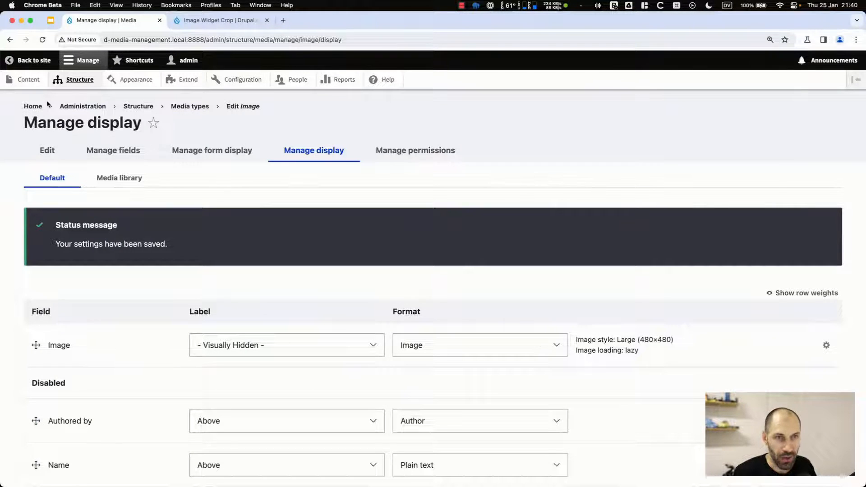
- Look at the edit form of ps-how-to--02-compare--00.png from the media list and return to the list without changing it
left_click(28, 80)
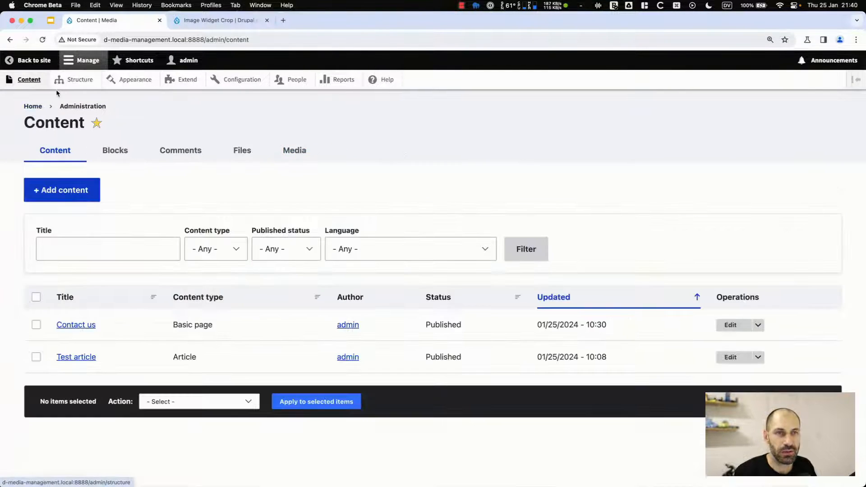
left_click(294, 151)
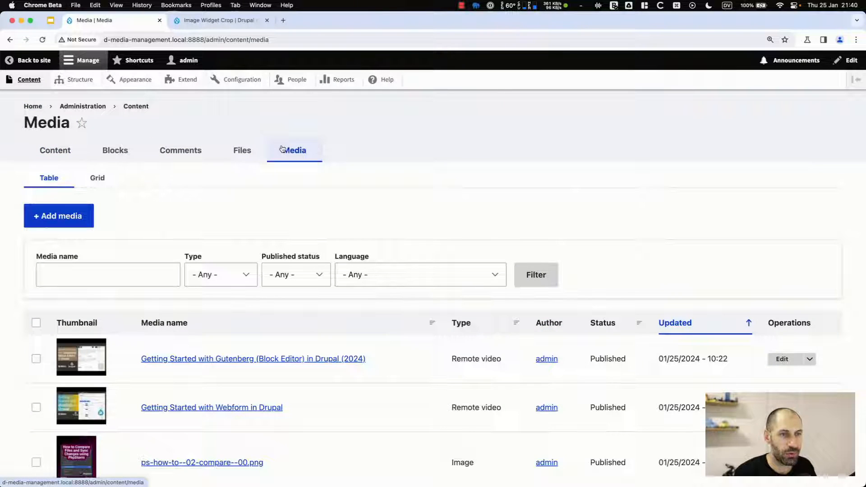
scroll(293, 235, "down", 3)
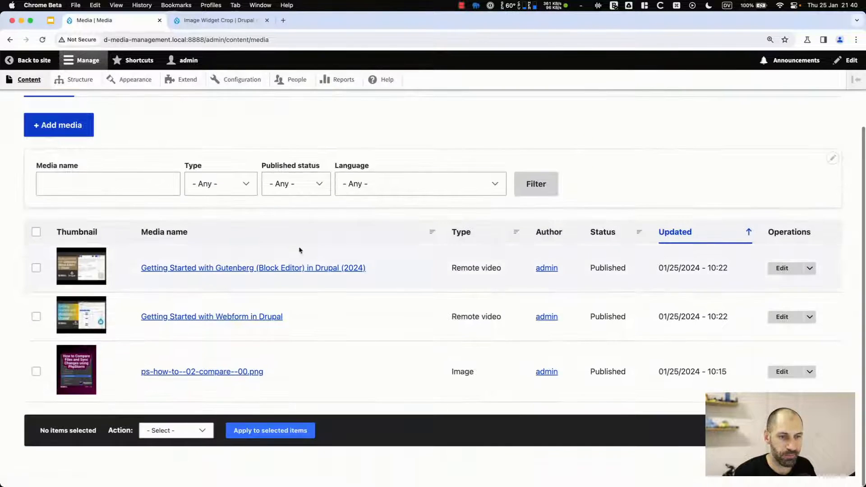
left_click(783, 372)
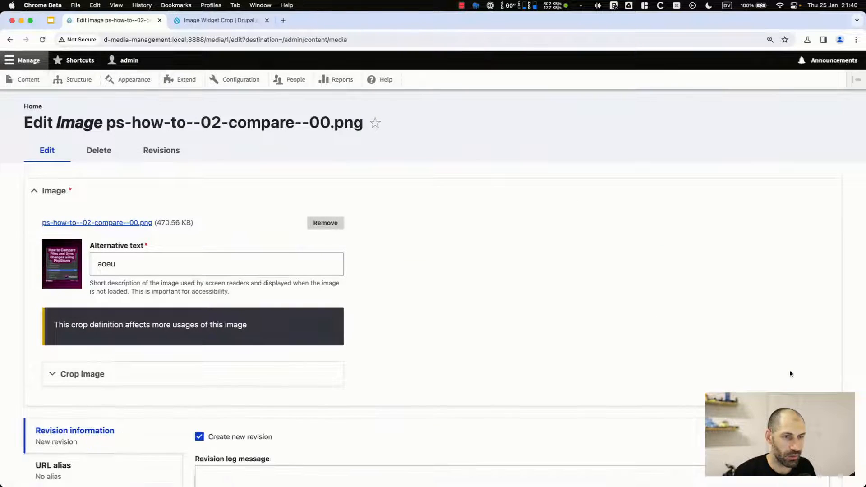
key("super+bracketleft")
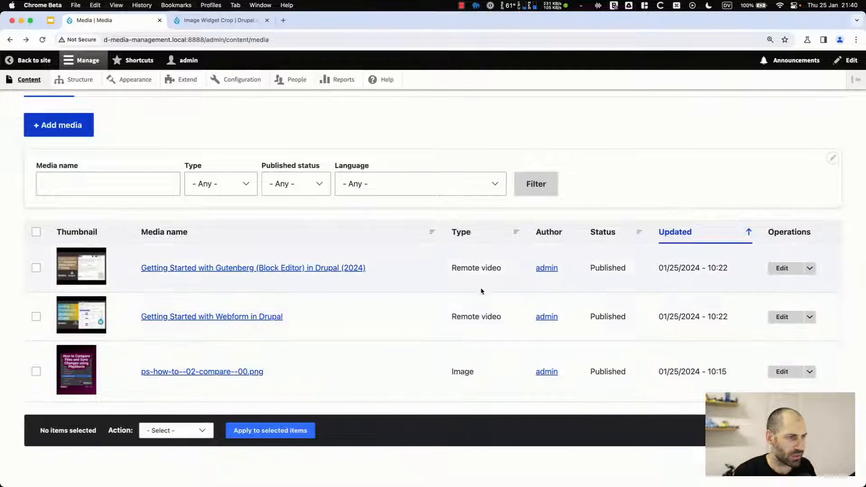
- Start adding a new media item of the Image type
scroll(93, 147, "up", 1)
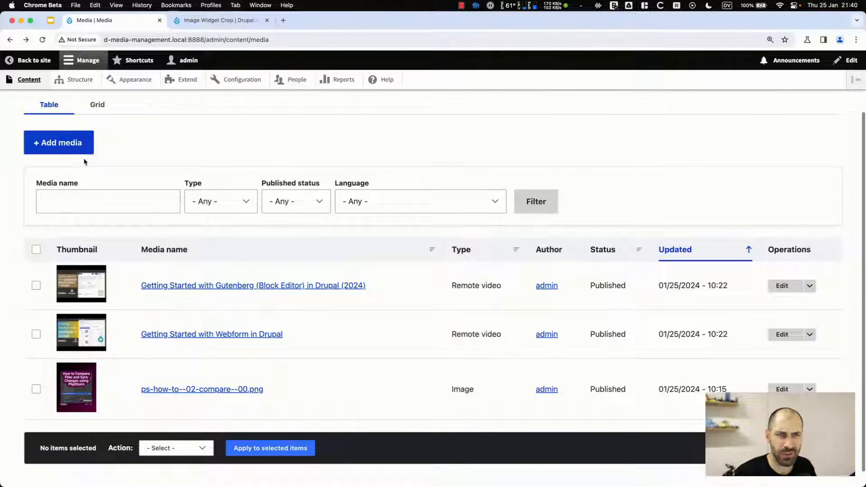
left_click(82, 150)
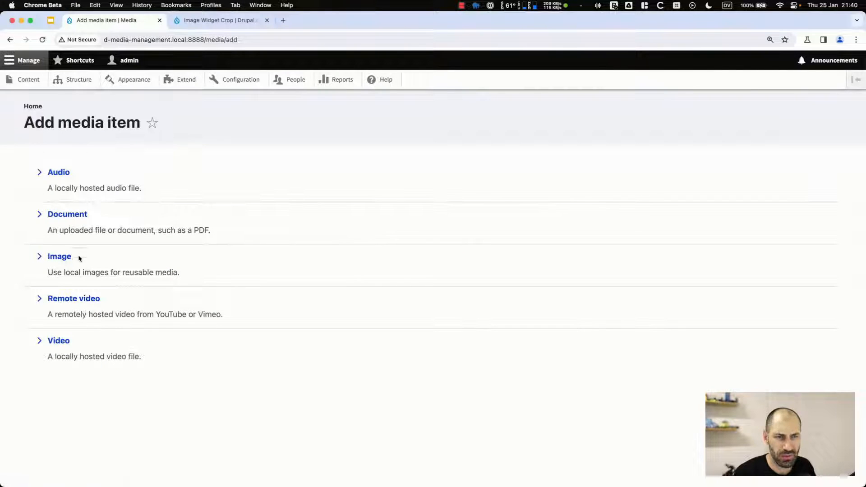
left_click(59, 256)
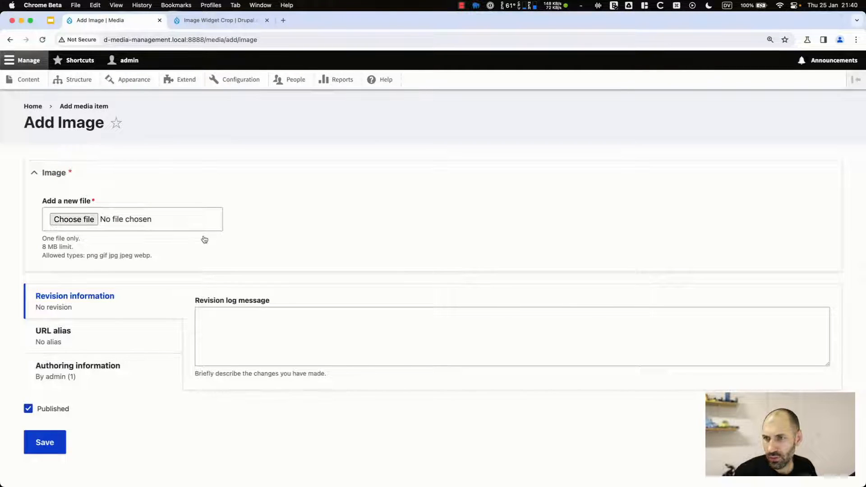
- Upload d-openai-content--thumbnail.png from the test_test folder in Finder and set its alternative text to "aoeu"
key("super+Tab")
left_click(482, 23)
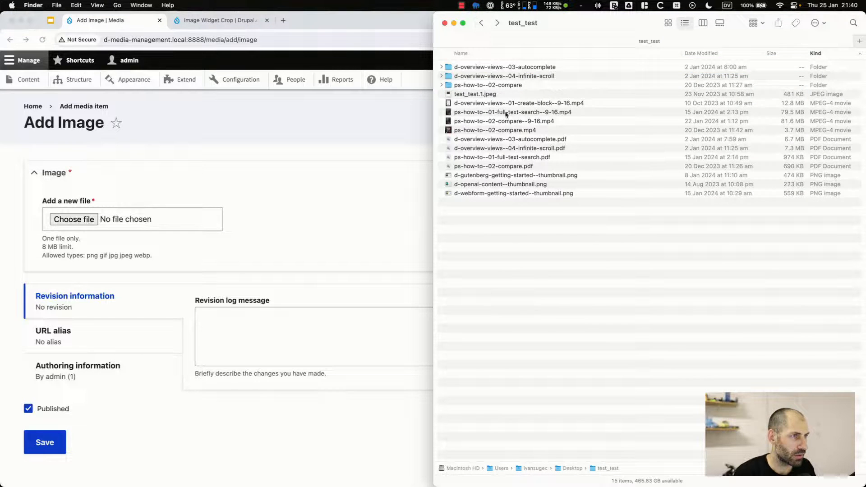
left_click(501, 192)
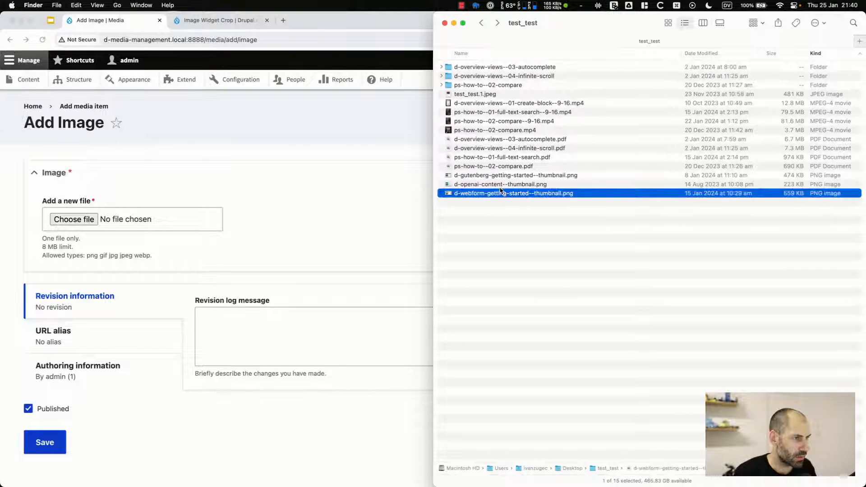
left_click_drag(501, 185, 131, 220)
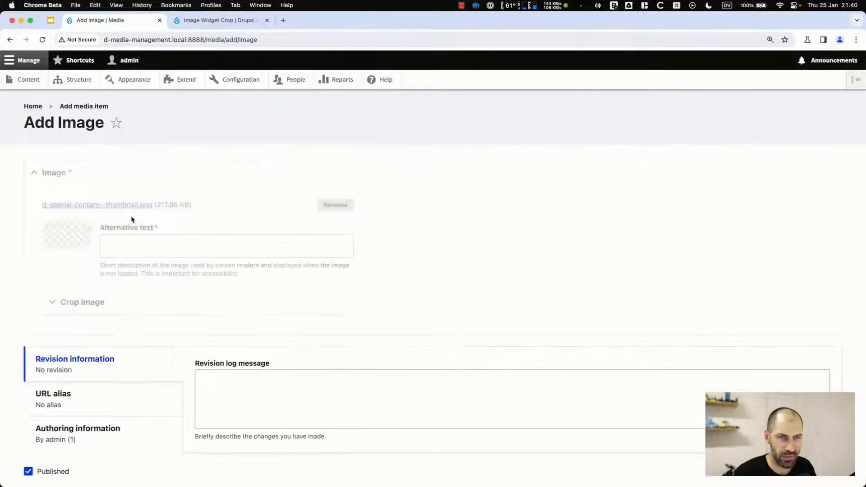
left_click(140, 248)
type("aoeu")
- Expand the image's cropping options and shrink the Large (1:1) crop area to a smaller square in the upper middle of the picture
scroll(150, 237, "down", 3)
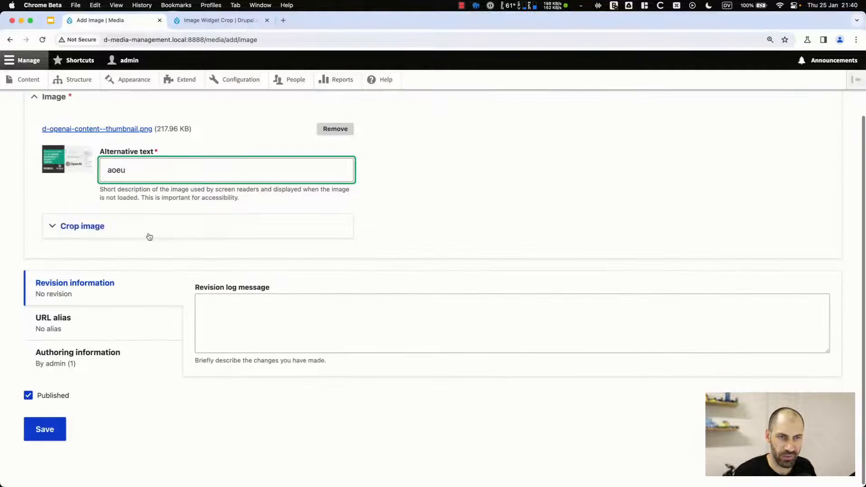
left_click(59, 226)
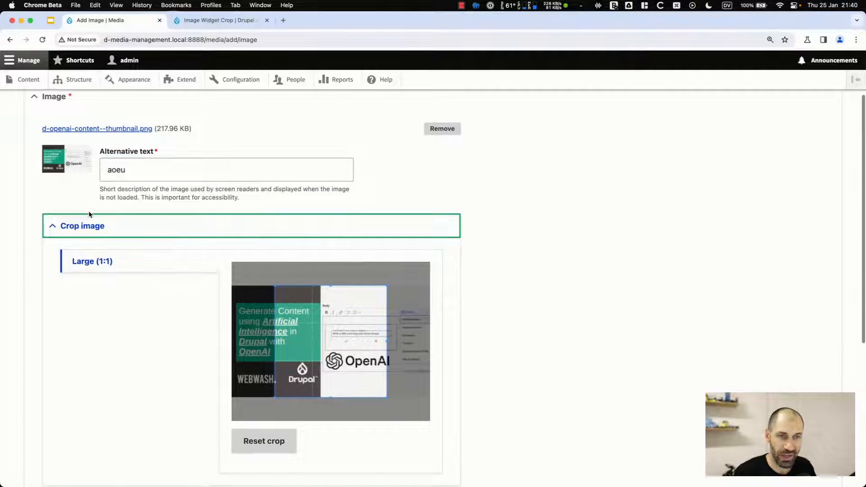
scroll(88, 214, "down", 3)
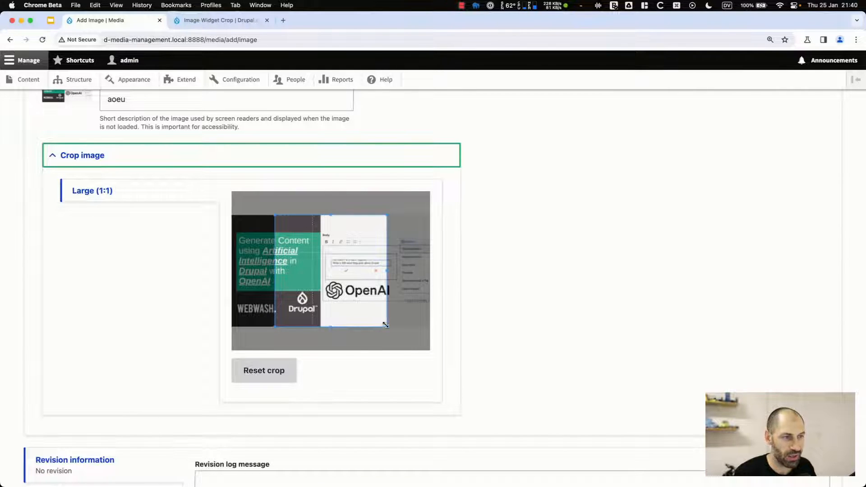
left_click_drag(386, 325, 351, 291)
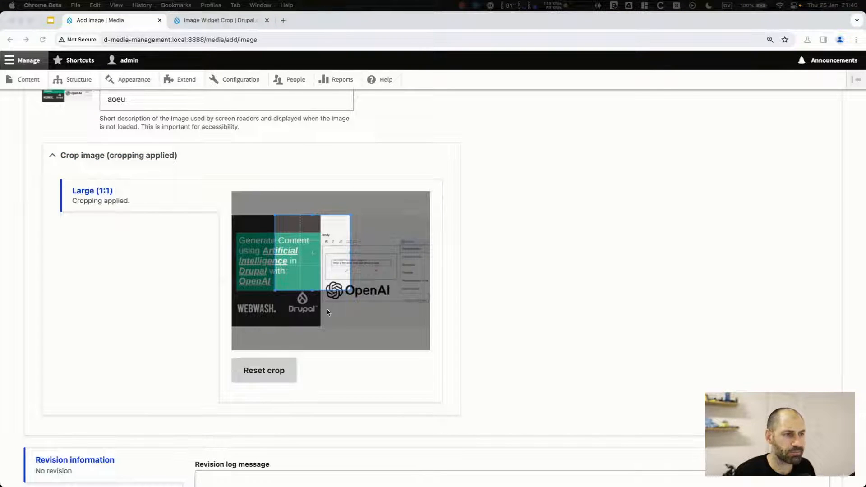
left_click_drag(350, 291, 412, 343)
mouse_move(359, 286)
left_mouse_down()
mouse_move(329, 286)
mouse_move(349, 283)
left_mouse_up()
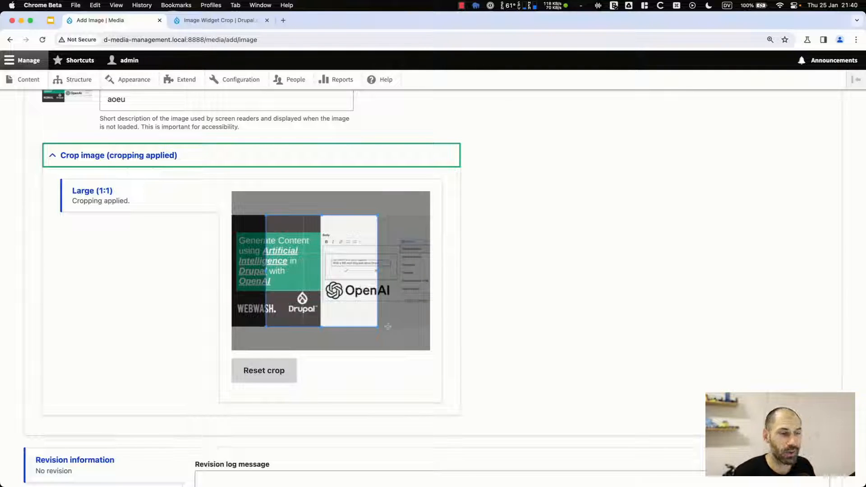
left_click_drag(378, 325, 384, 342)
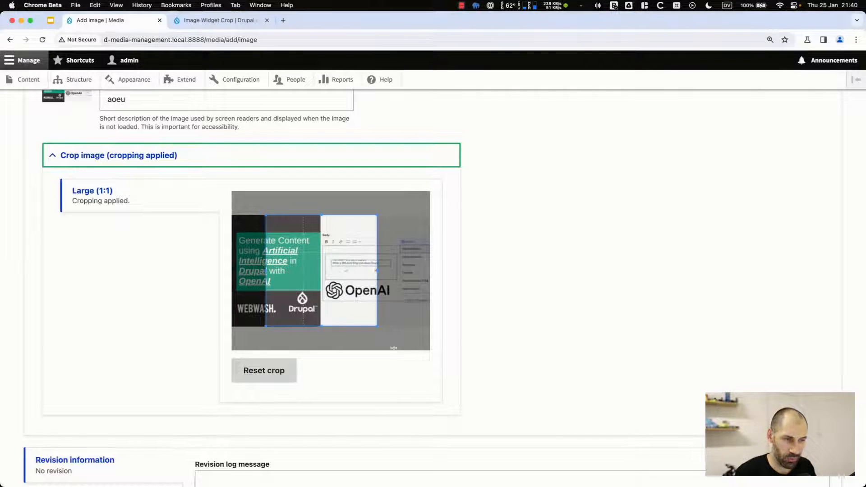
left_click_drag(346, 290, 350, 285)
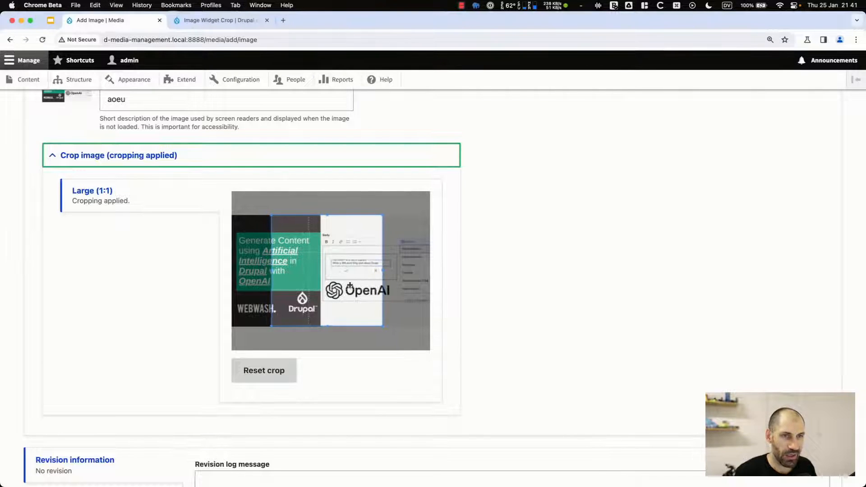
left_click(280, 370)
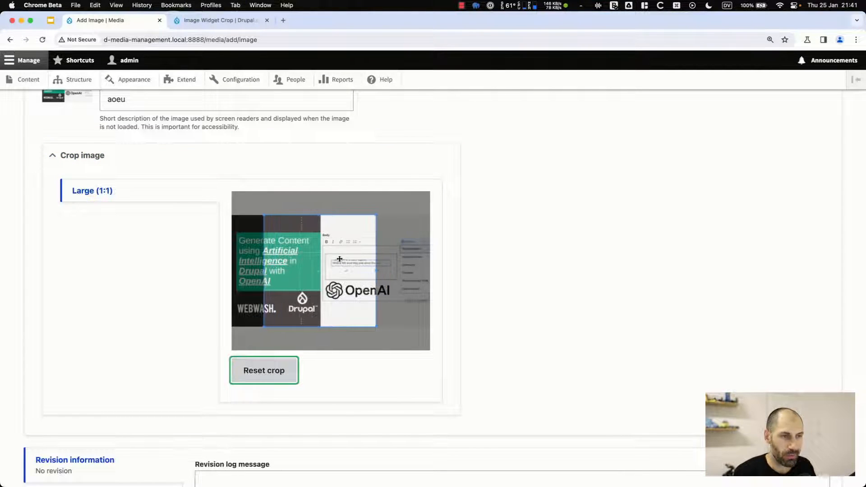
- Move and resize the Large (1:1) crop so it tightly frames the green title block with the WEBWASH and Drupal logos
left_click_drag(340, 259, 307, 257)
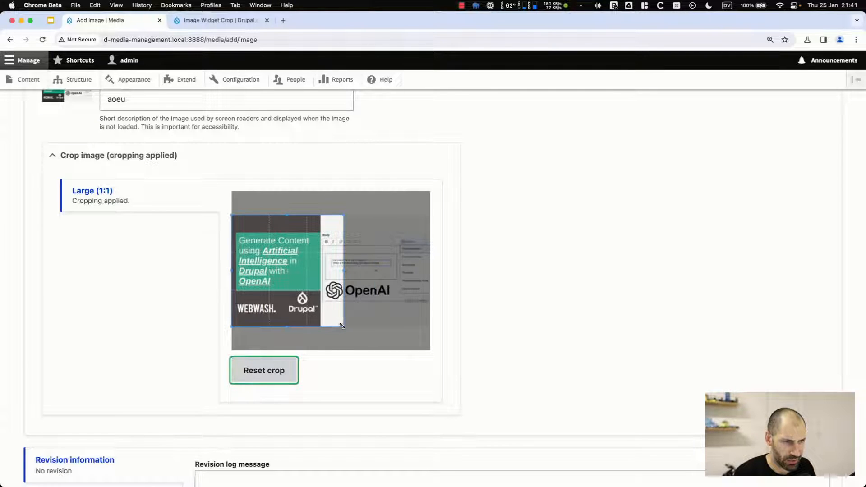
left_click_drag(342, 326, 317, 307)
left_click_drag(303, 275, 305, 292)
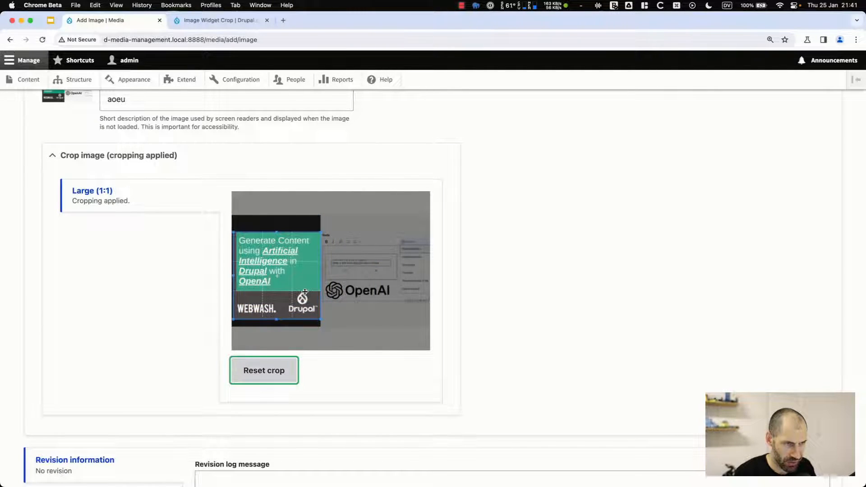
left_click_drag(230, 320, 235, 318)
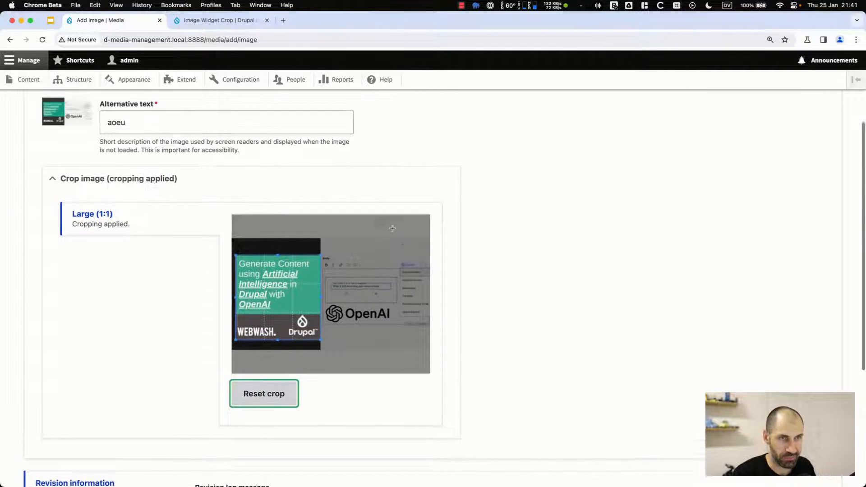
- Save the cropped image as a media item and check it in the media list
scroll(405, 262, "down", 5)
left_click(43, 434)
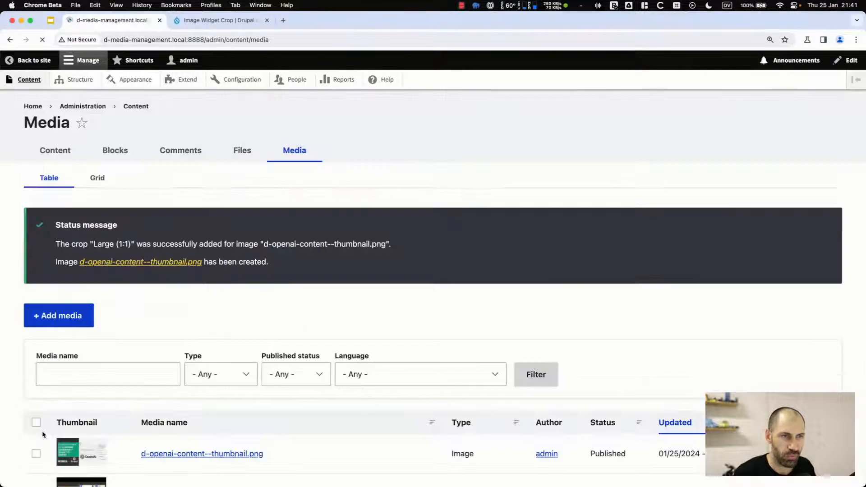
scroll(135, 379, "down", 3)
scroll(133, 393, "down", 2)
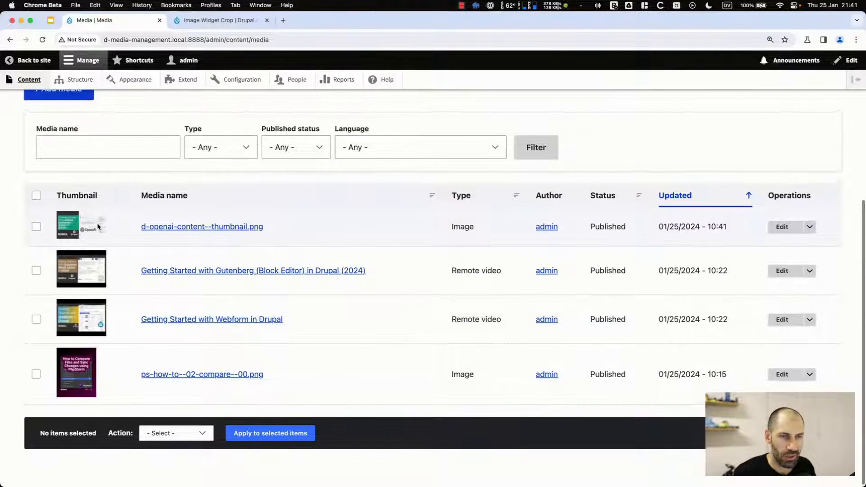
- Go to the content list and open the Contact us basic page for editing
scroll(97, 220, "up", 5)
left_click(55, 150)
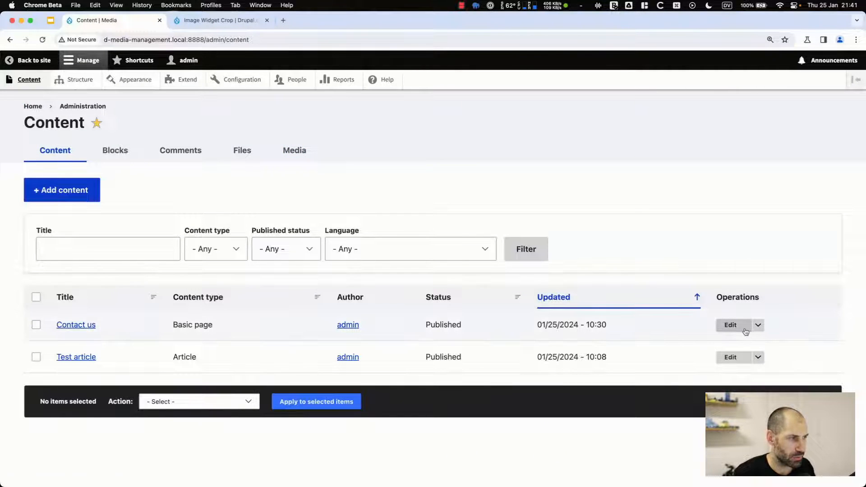
left_click(79, 325)
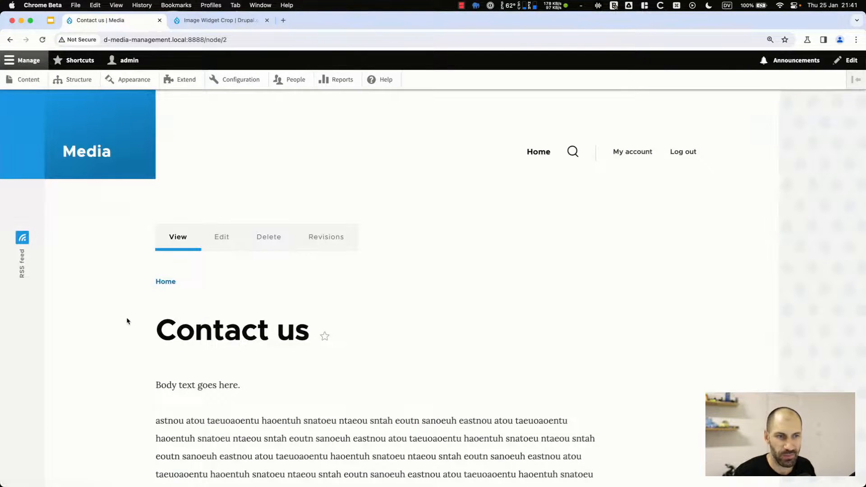
scroll(153, 311, "down", 5)
scroll(162, 280, "up", 6)
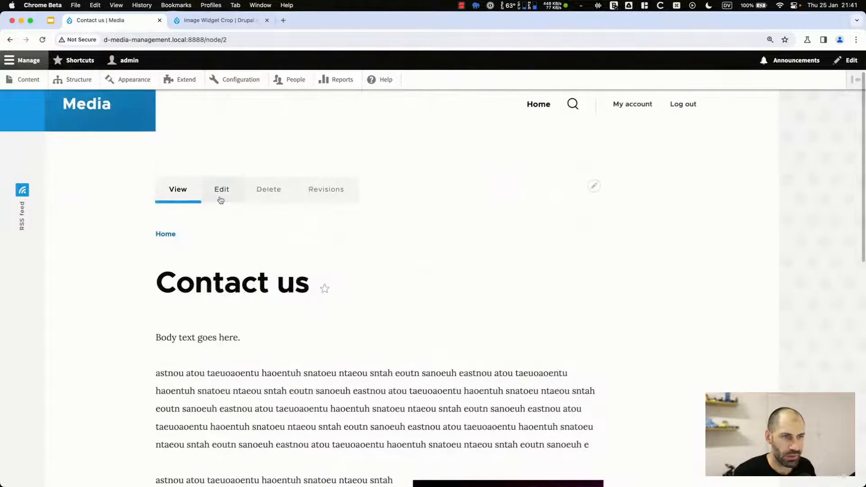
left_click(220, 187)
- Insert d-openai-content--thumbnail.png from the media library on the empty line between the two long body paragraphs
scroll(239, 239, "down", 10)
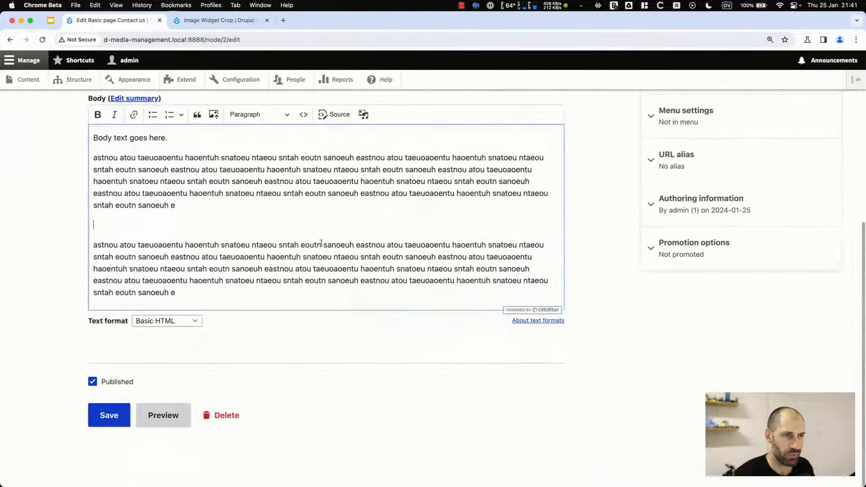
left_click(364, 114)
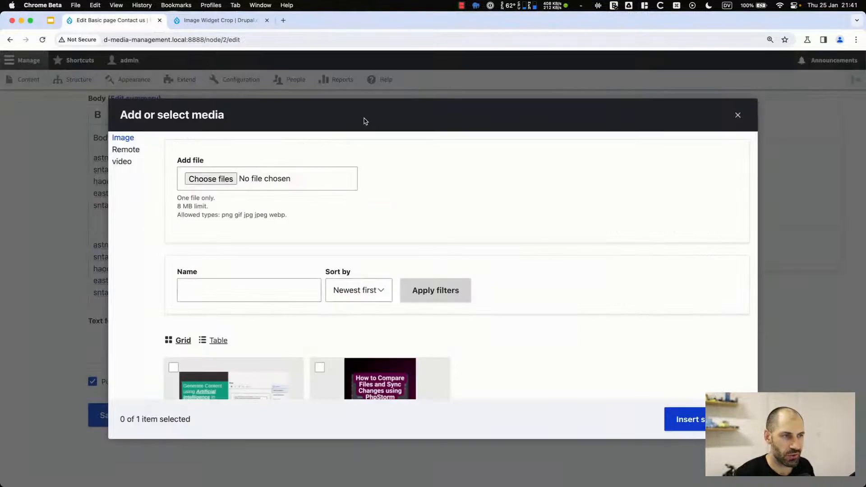
scroll(288, 307, "down", 2)
left_click(247, 296)
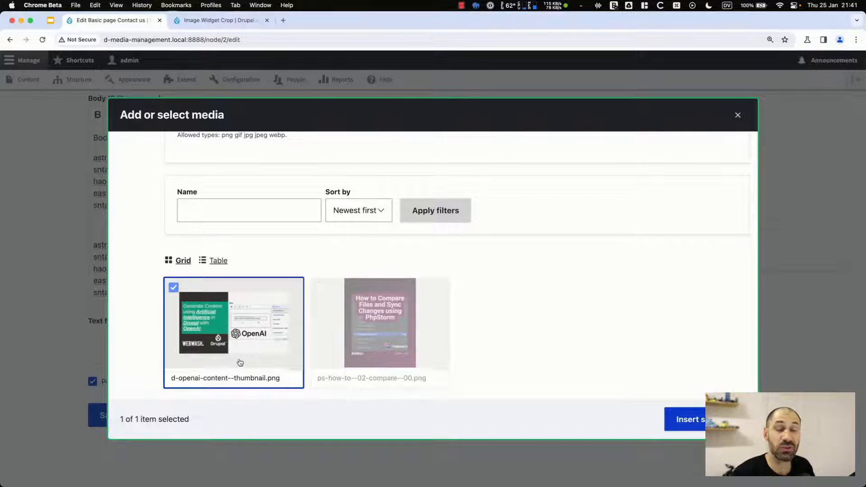
left_click(701, 419)
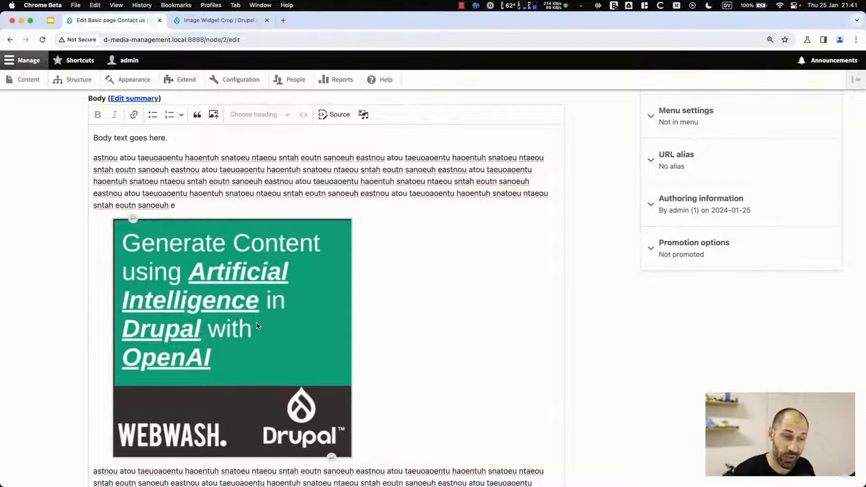
- Save the Contact us page and view the embedded cropped image on it
scroll(259, 327, "down", 1)
scroll(259, 327, "down", 5)
left_click(109, 421)
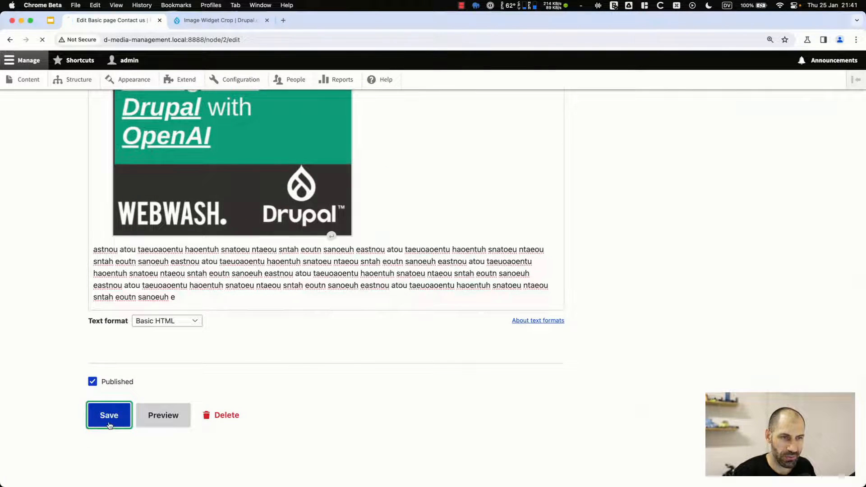
scroll(135, 404, "down", 10)
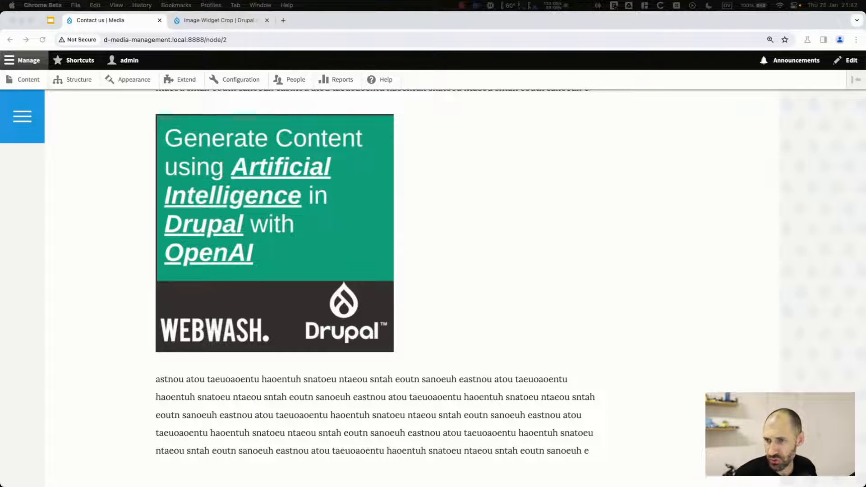
- Open drupal.org/project/focal_point in a new browser tab and close the Image Widget Crop tab
left_click(479, 290)
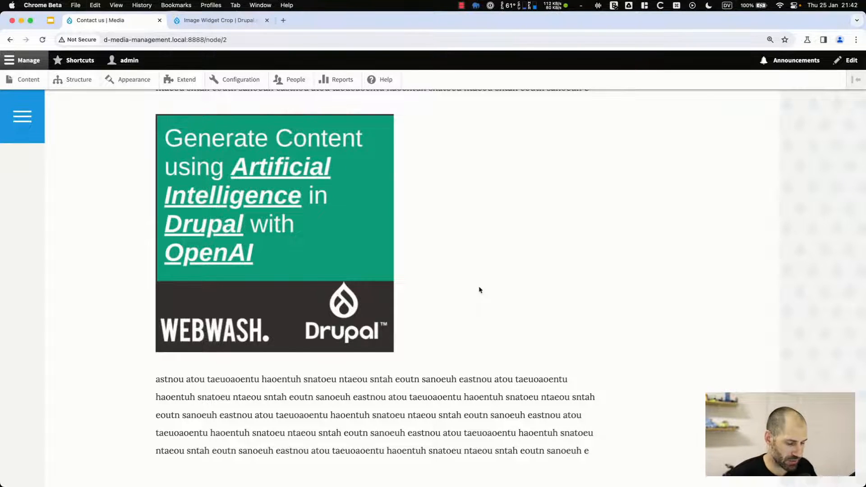
key("super+t")
type("drupal.org/project/focal_point")
key("Return")
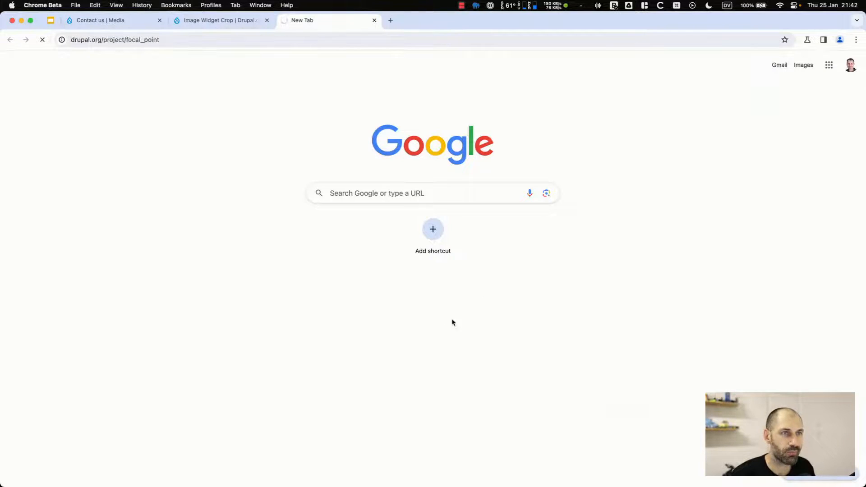
left_click(266, 19)
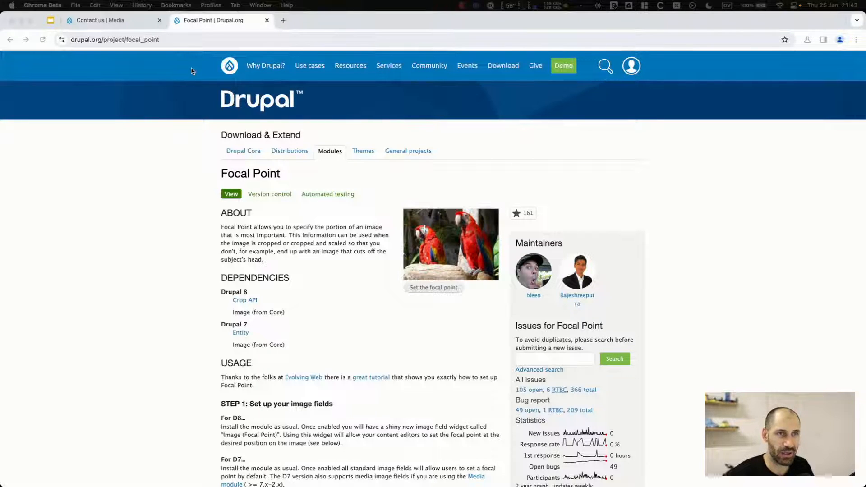
- Copy the Composer install command for the Focal Point 2.0.2 release from the project's Releases section
scroll(315, 177, "down", 20)
scroll(315, 177, "up", 3)
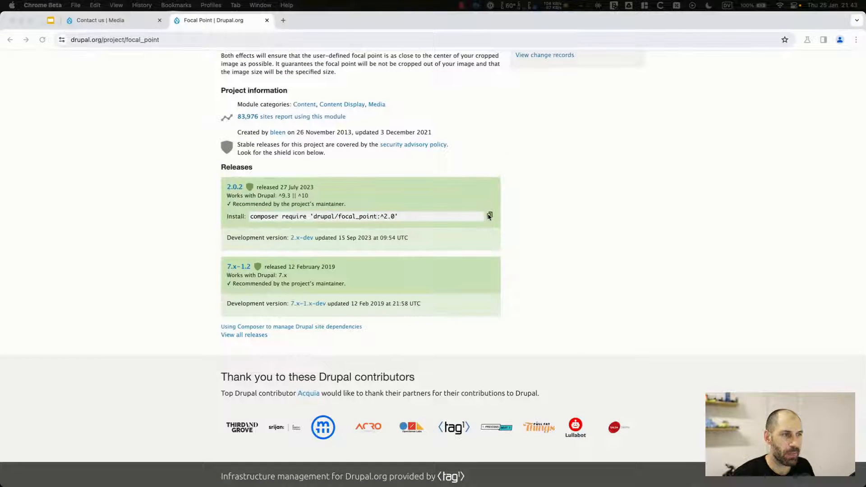
left_click(490, 216)
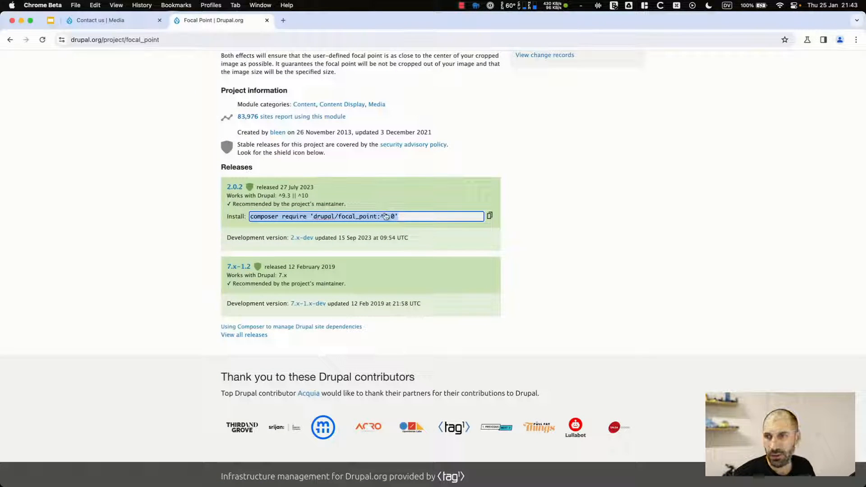
- Switch to iTerm2 and run the copied command composer require 'drupal/focal_point:^2.0'
key("super+Tab")
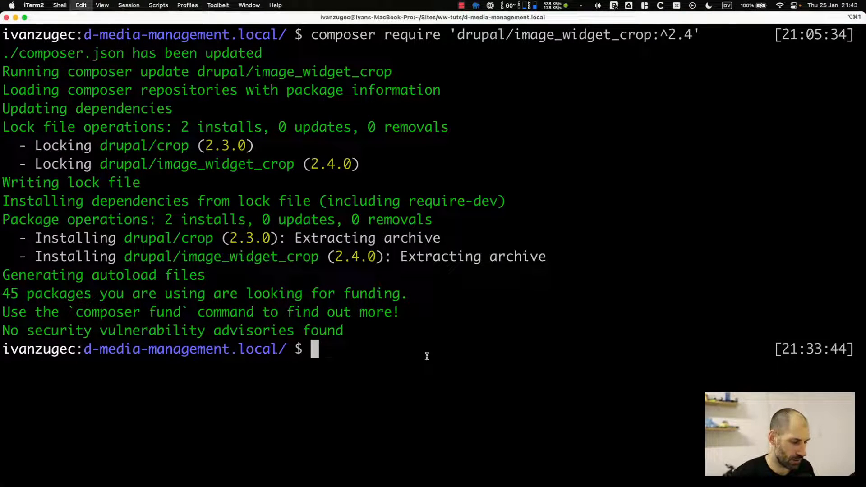
key("super+v")
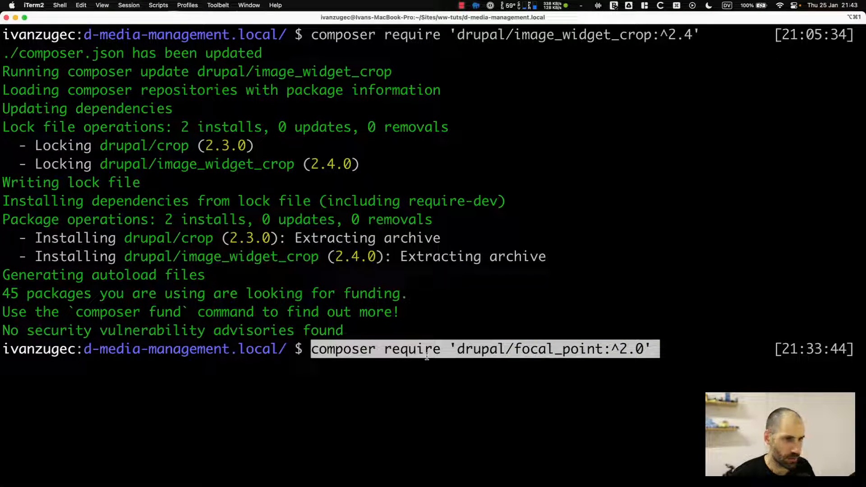
key("Return")
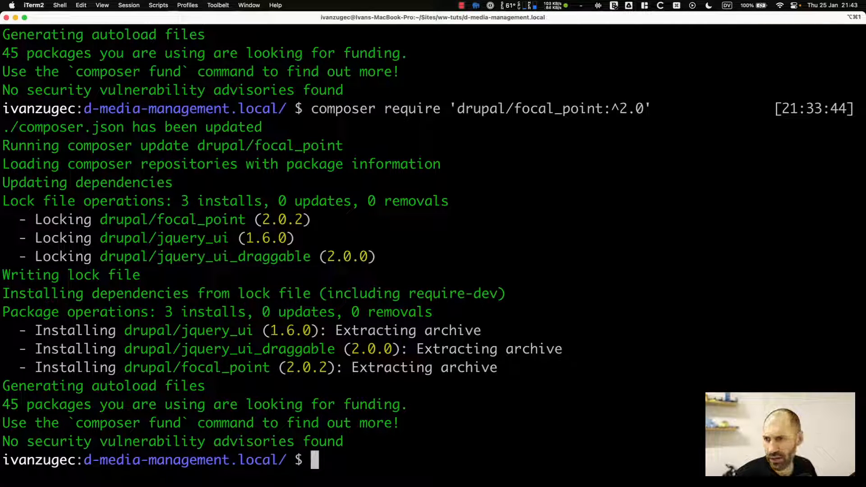
key("super+Tab")
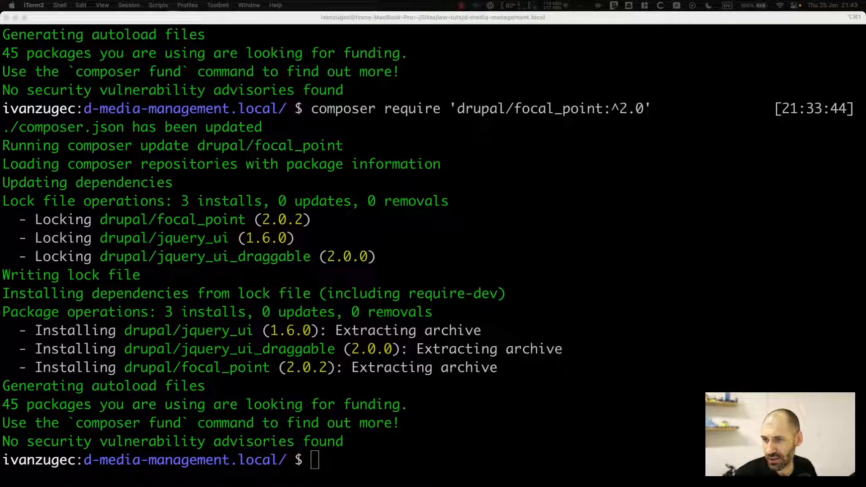
left_click(248, 335)
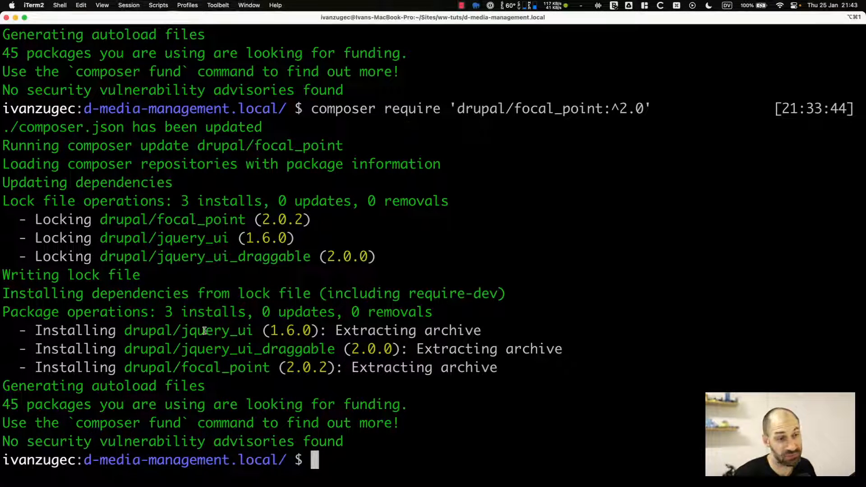
left_click_drag(184, 334, 251, 333)
left_click(251, 332)
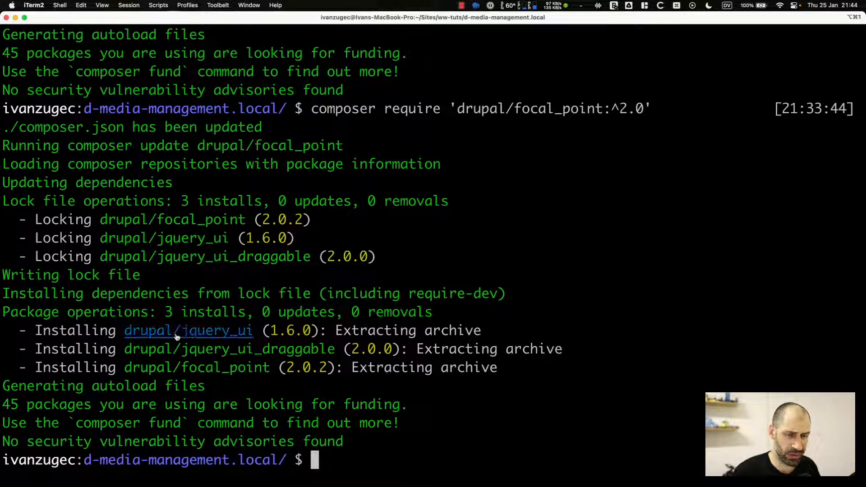
- Switch back to Chrome and open the Drupal site's Extend page
key("super+Tab")
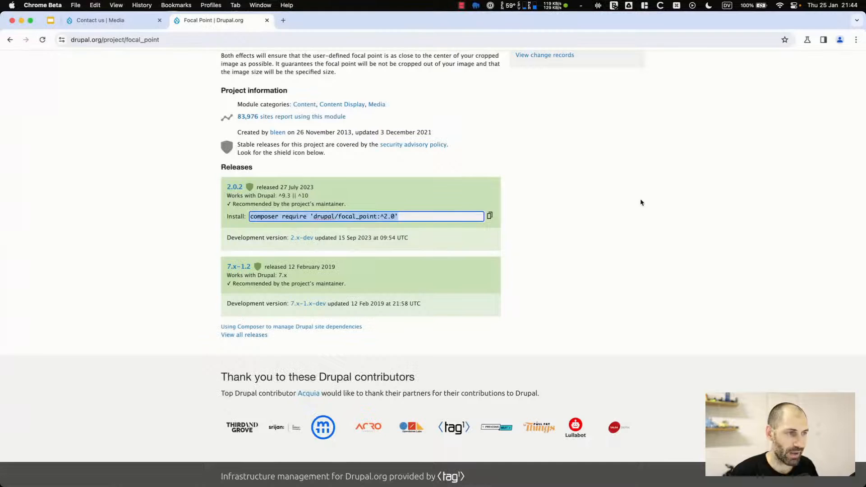
left_click(640, 198)
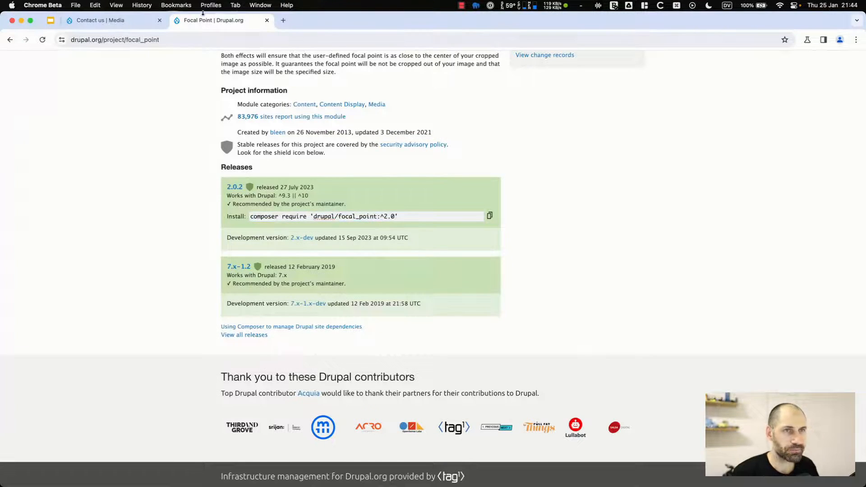
left_click(144, 25)
scroll(290, 100, "up", 2)
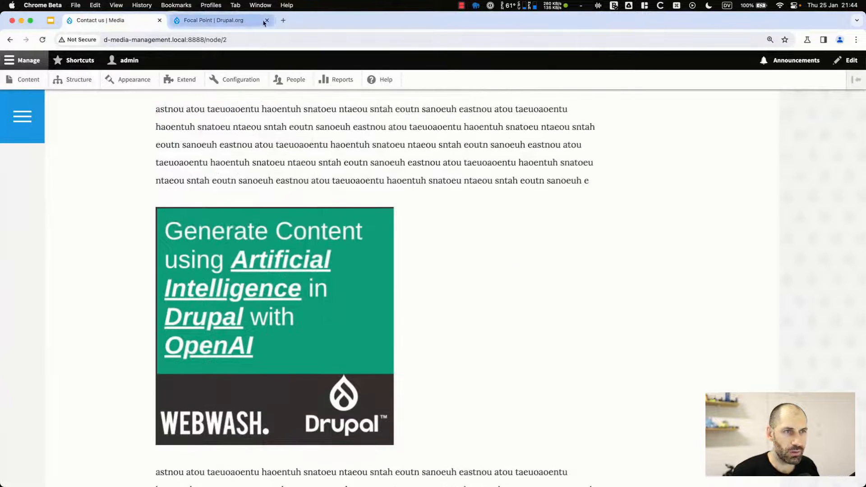
left_click(187, 79)
- Filter the module list by "jque", and replace that filter with "focal" to find the Focal Point module
left_click(109, 261)
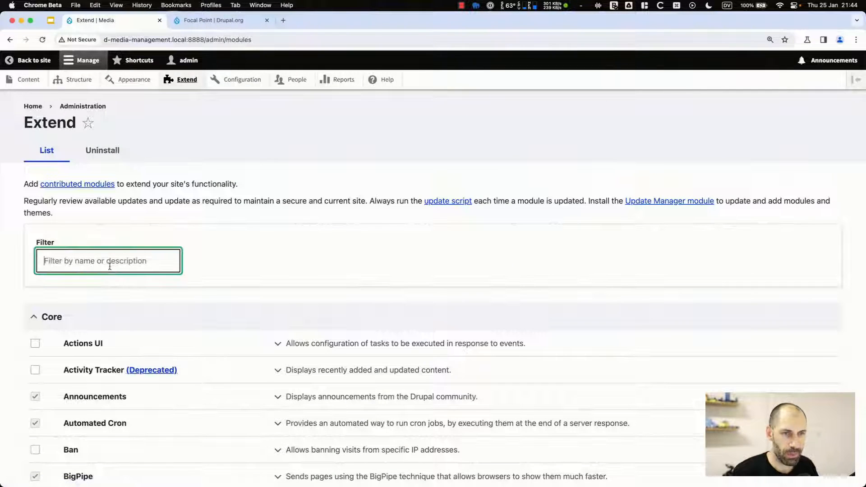
type("jque")
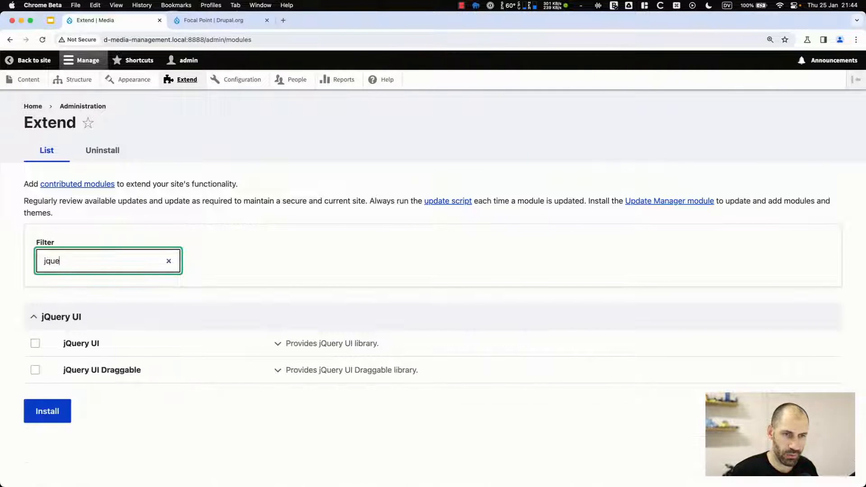
key("BackSpace")
key("BackSpace")
key("BackSpace")
key("BackSpace")
type("focal")
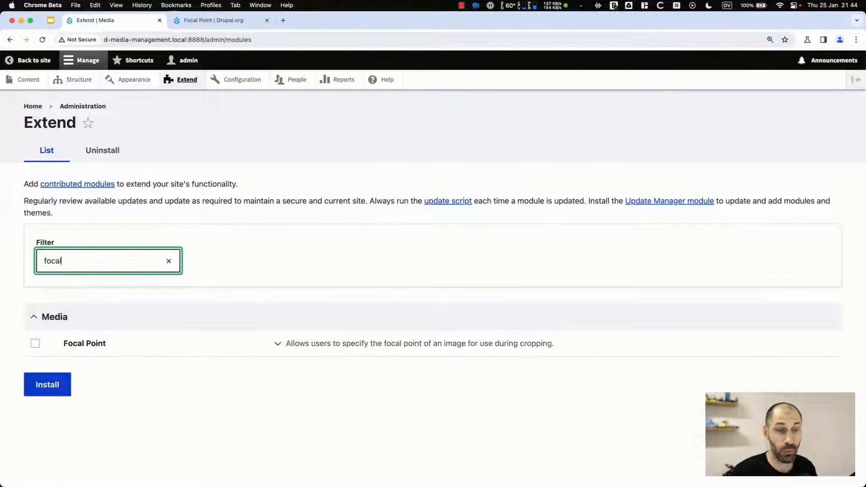
- Select the Focal Point module and install it
left_click(65, 347)
left_click(49, 388)
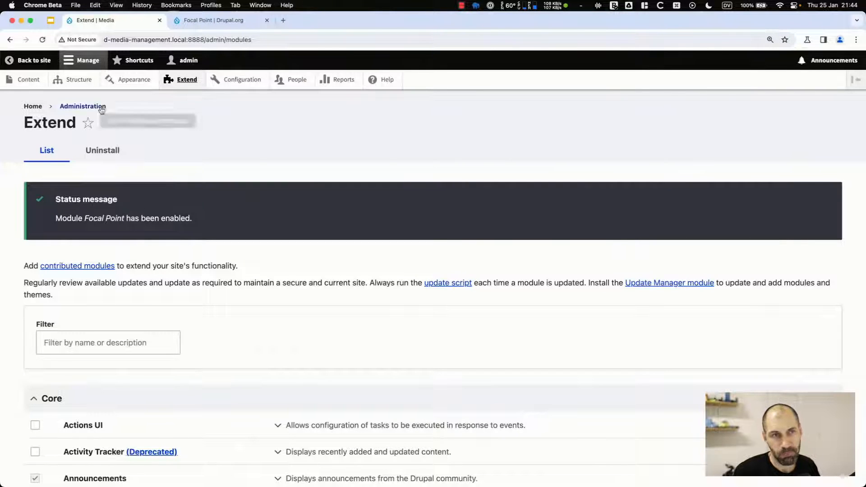
- Open the Image media type's form display and set the Image field's widget to Image (Focal Point)
left_click(80, 80)
scroll(92, 332, "down", 2)
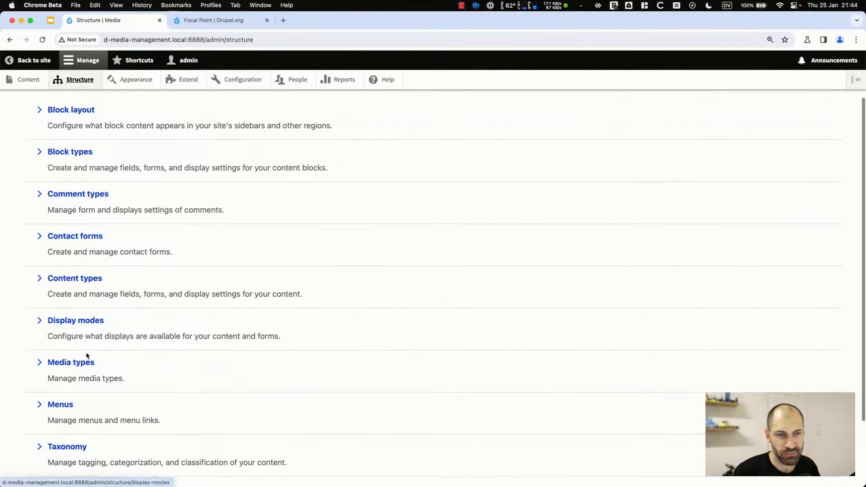
left_click(81, 365)
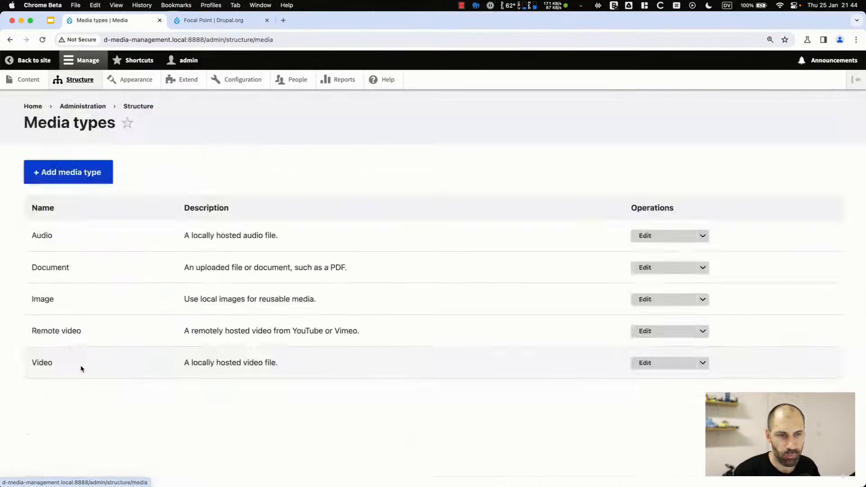
left_click(672, 301)
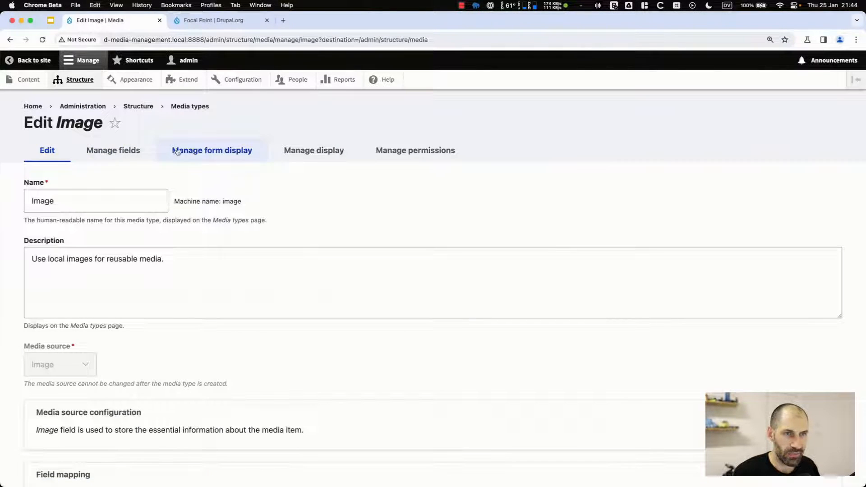
left_click(192, 149)
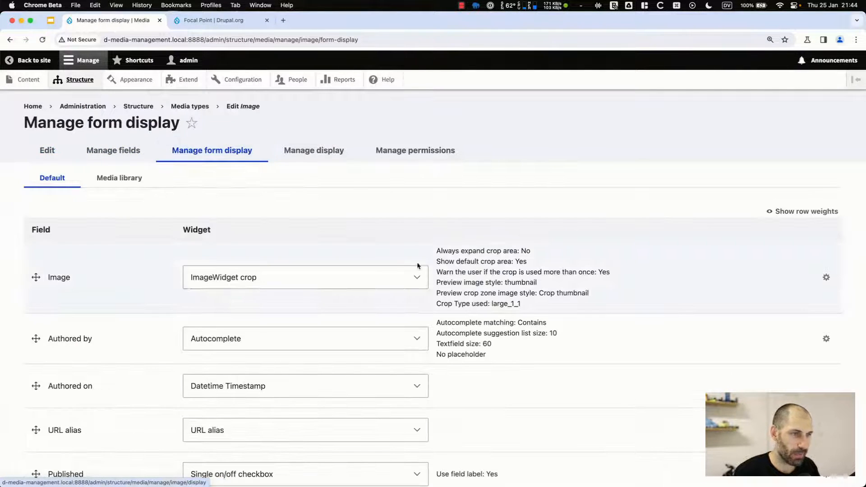
left_click(349, 278)
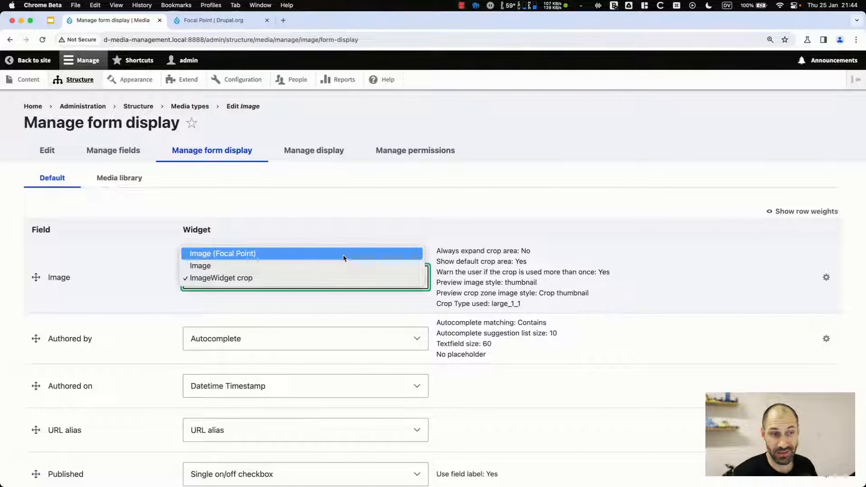
left_click(343, 254)
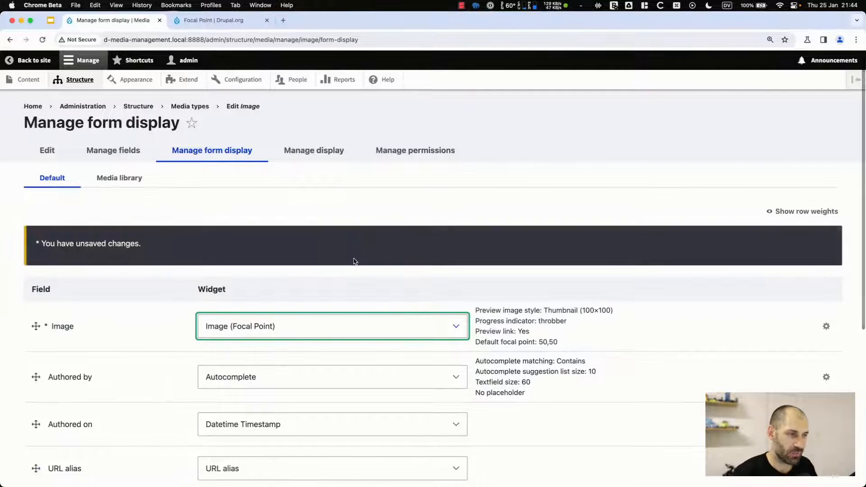
- Set the Focal Point widget's preview image style to Medium (220×220), update the widget and save the form display
left_click(826, 326)
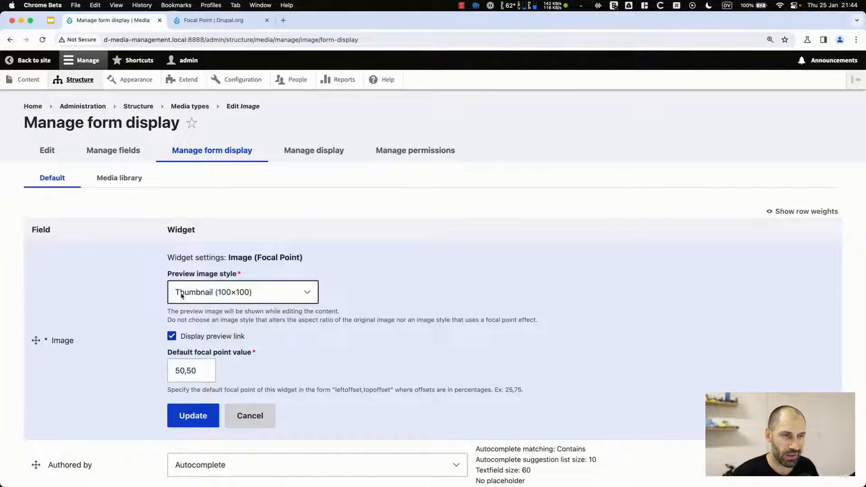
left_click(270, 301)
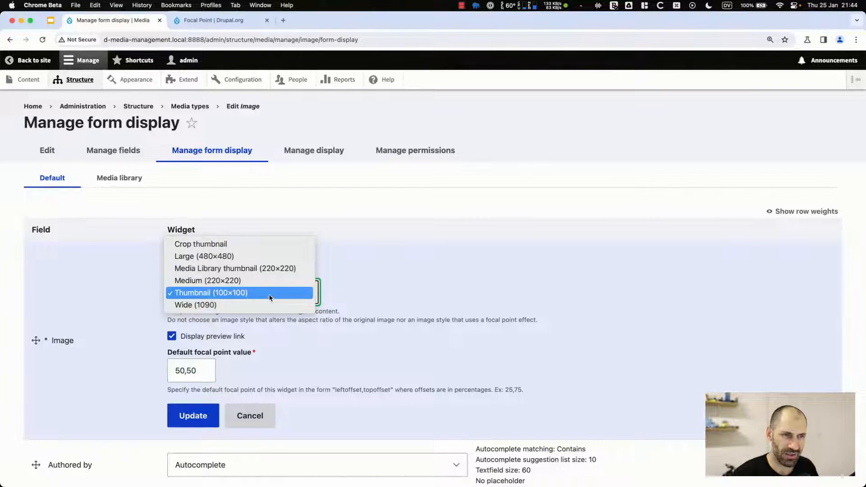
left_click(270, 256)
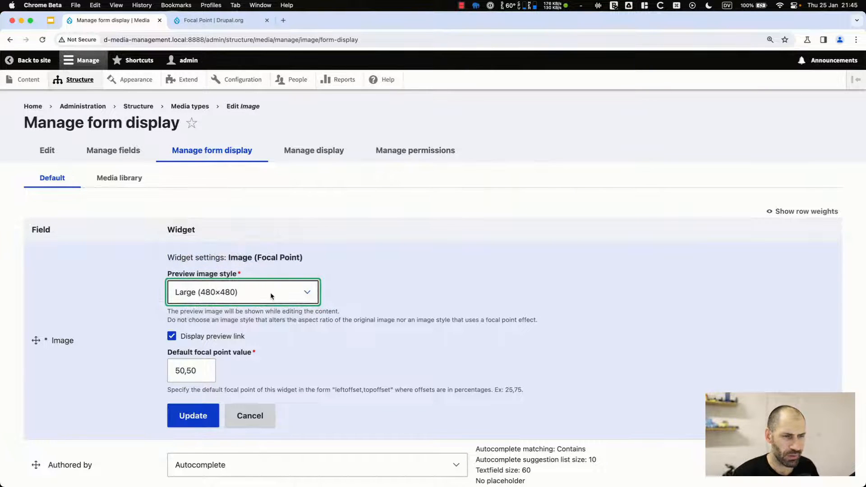
left_click(271, 295)
left_click(271, 294)
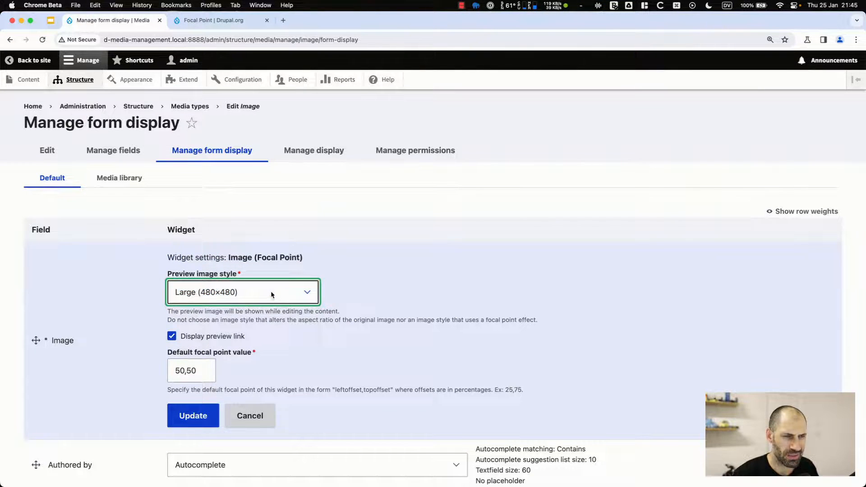
left_click(270, 292)
left_click(266, 316)
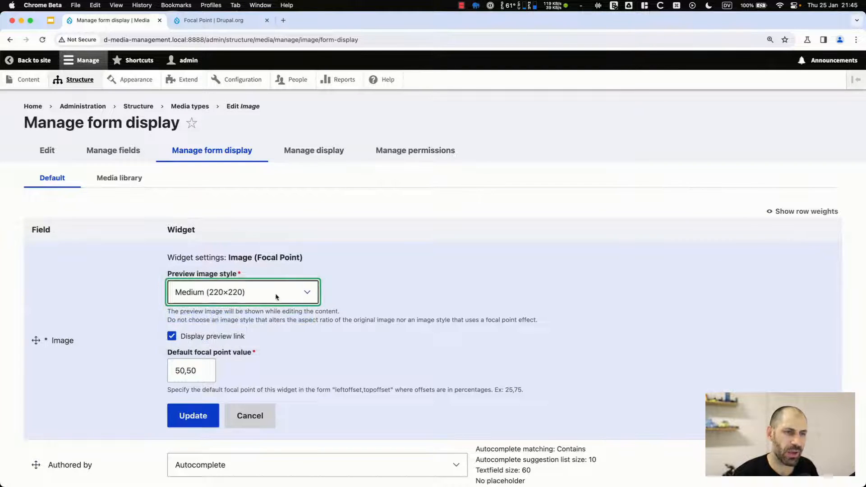
left_click(187, 415)
scroll(180, 361, "down", 6)
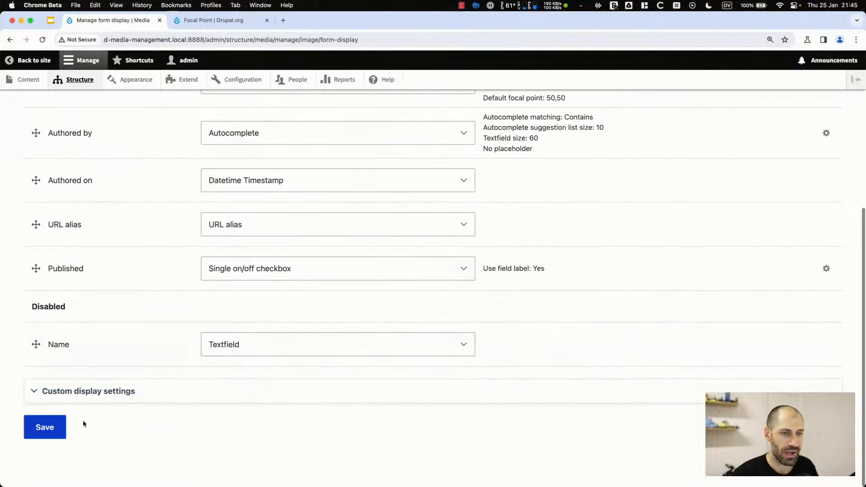
left_click(52, 424)
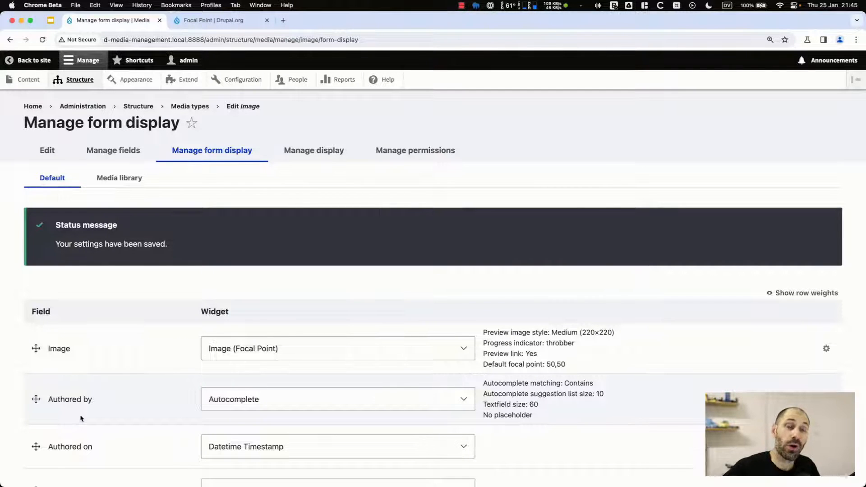
- Create a new image style named Focal (480x480) in the site's image styles configuration
left_click(246, 84)
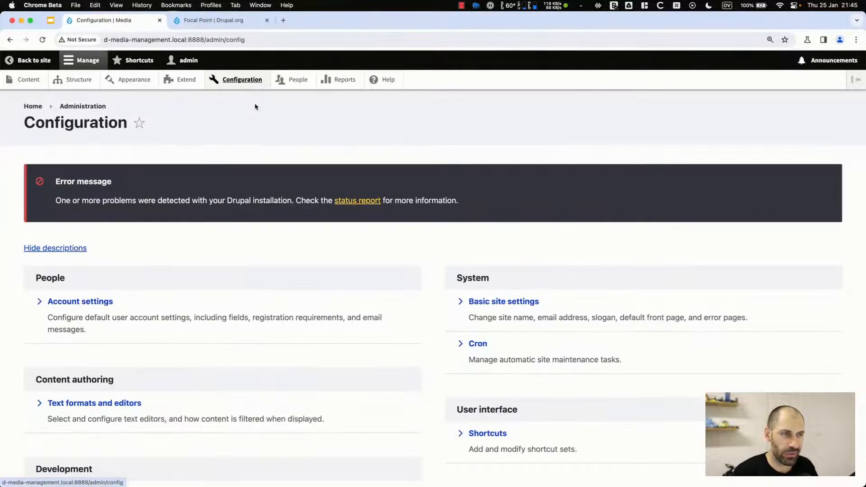
scroll(355, 325, "down", 5)
left_click(490, 427)
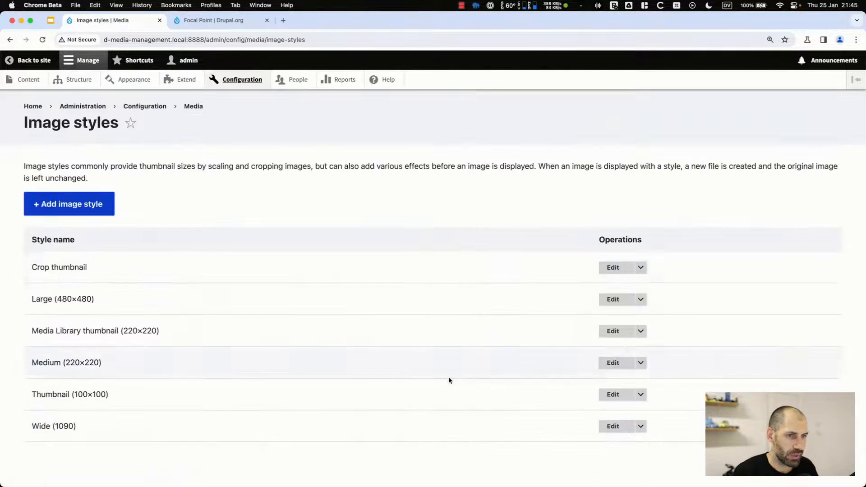
left_click(76, 198)
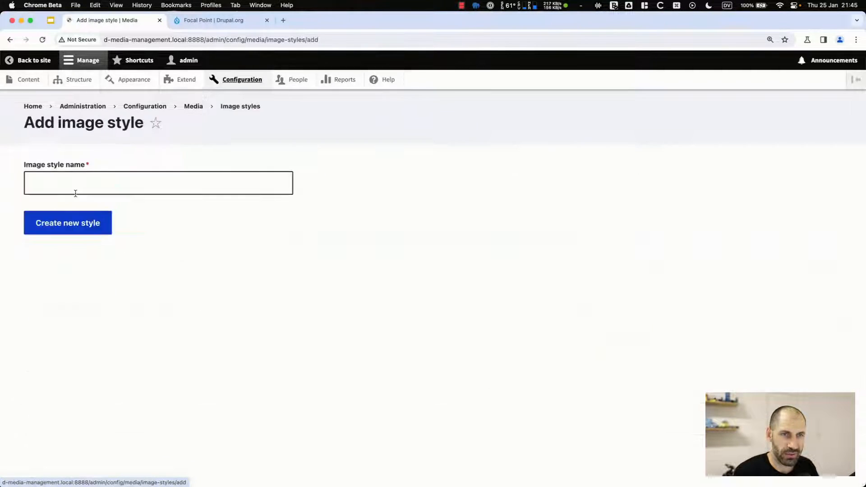
key("super+Tab")
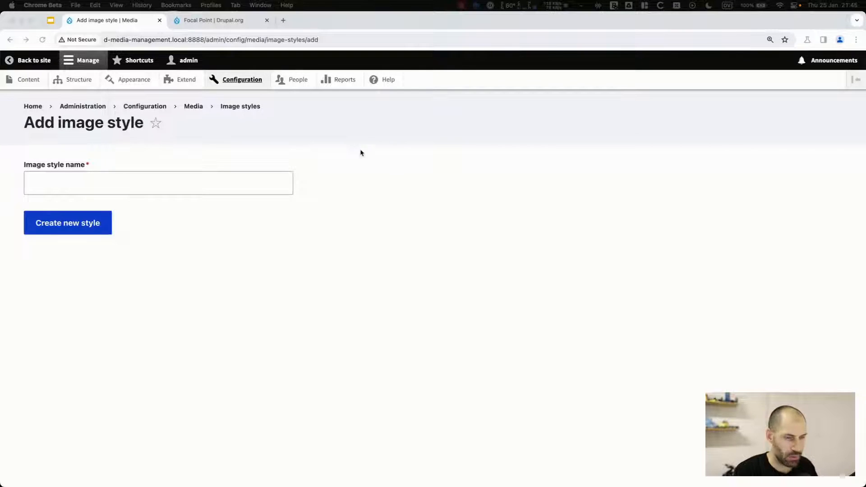
left_click(130, 184)
type("Focal (480x480)")
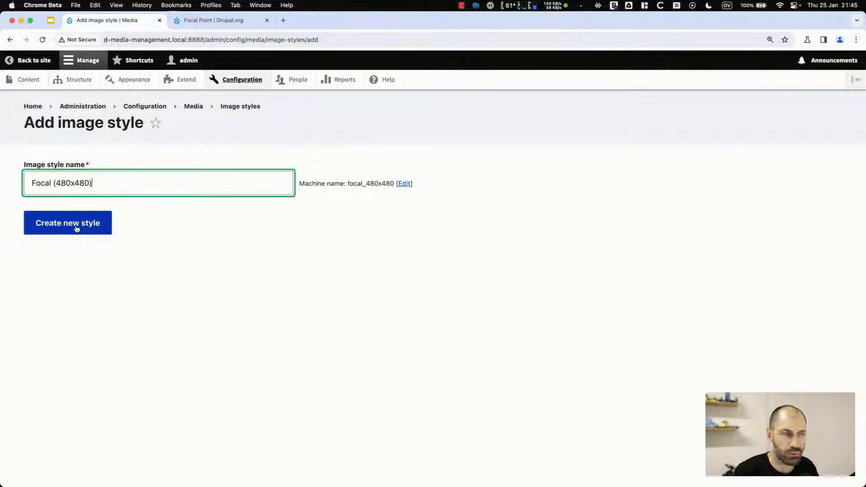
left_click(77, 229)
- Add a Focal Point Scale and Crop effect of 480 by 480 pixels to the Focal (480x480) style and save it
scroll(36, 347, "down", 1)
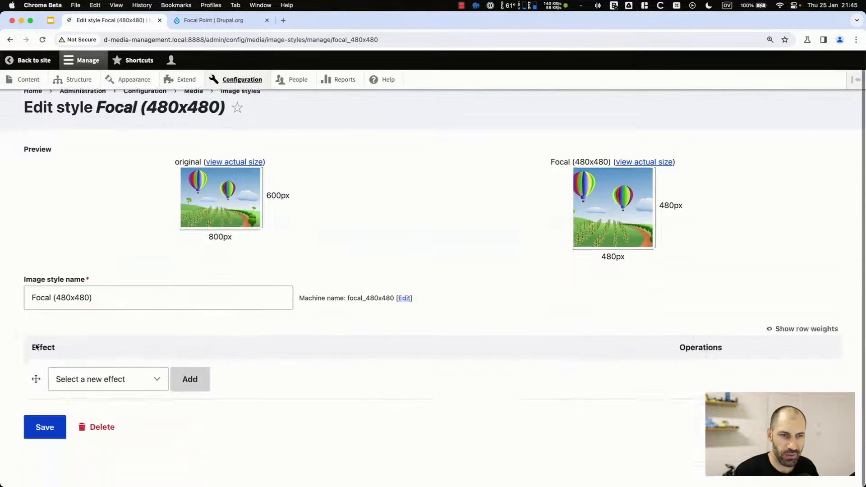
scroll(36, 361, "down", 2)
left_click(108, 381)
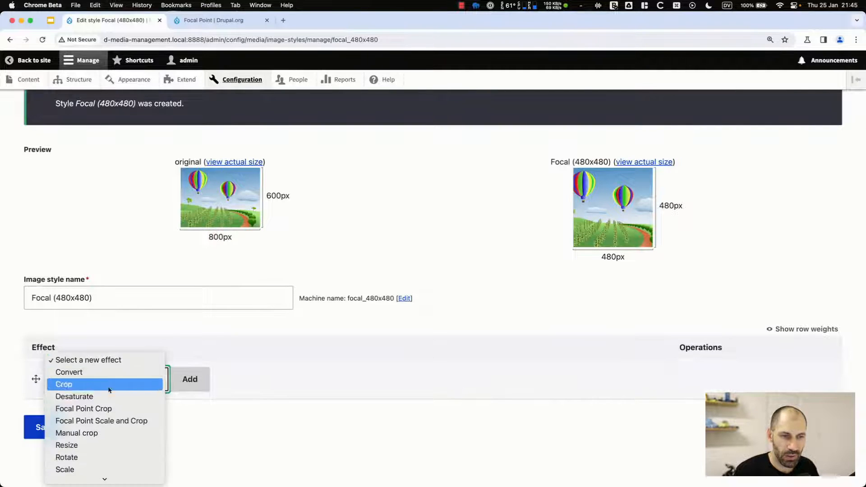
scroll(108, 406, "down", 1)
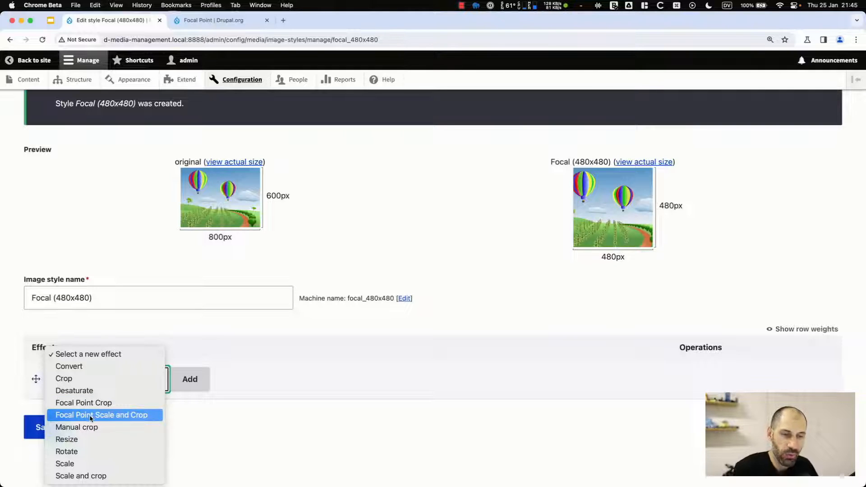
left_click(96, 415)
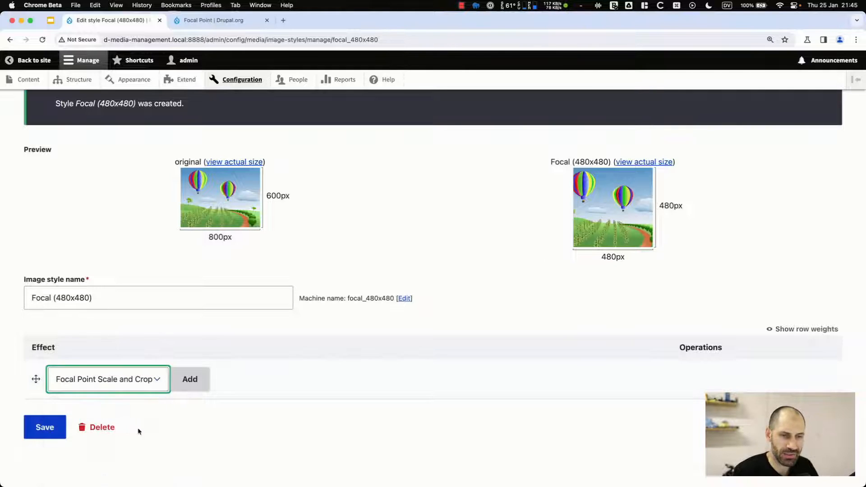
left_click(189, 379)
left_click(89, 299)
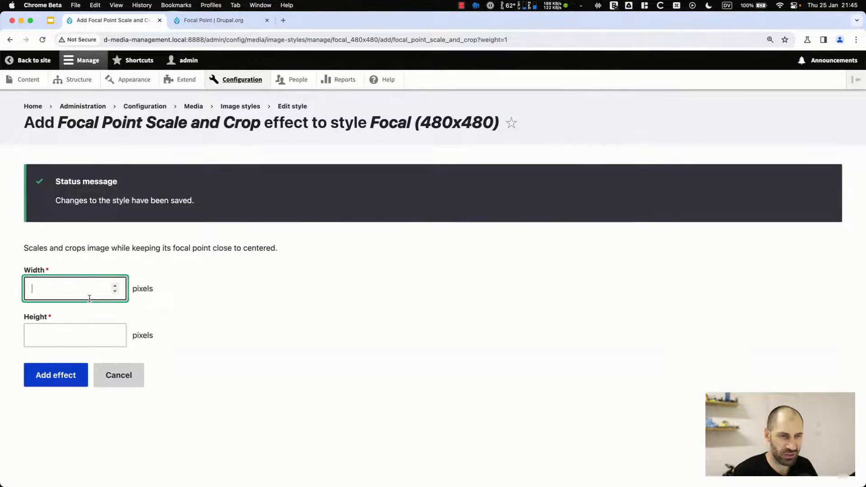
type("480")
key("Tab")
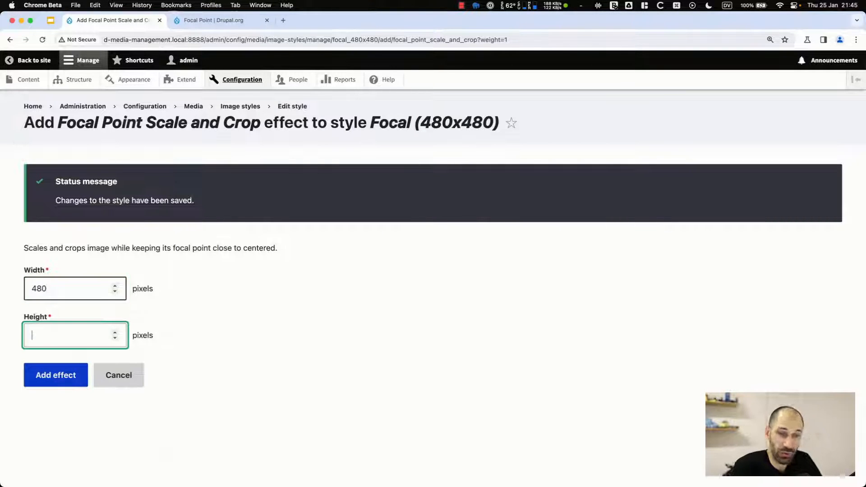
type("480")
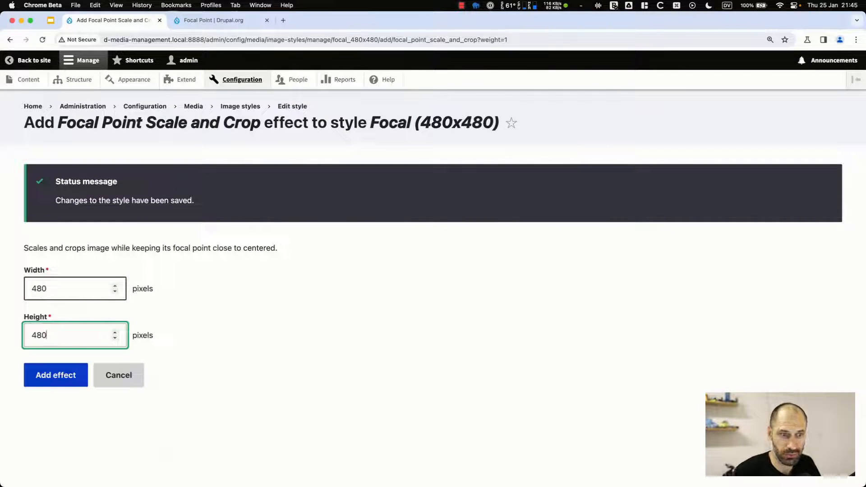
left_click(52, 385)
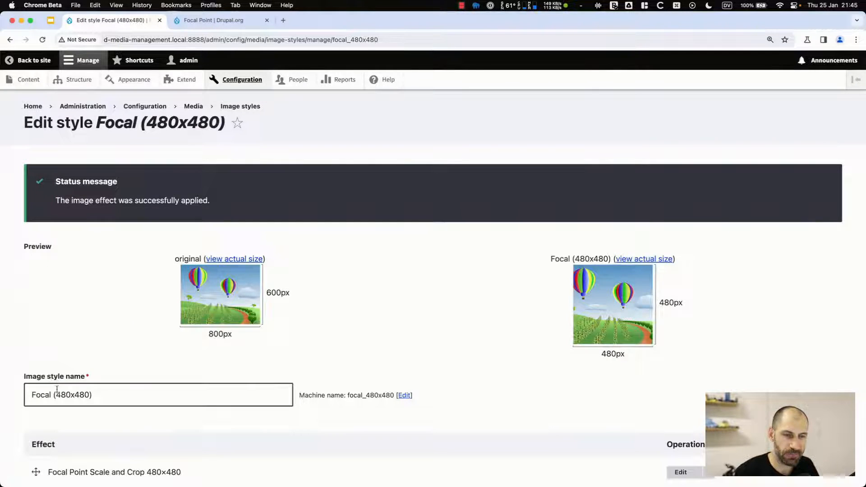
scroll(72, 397, "down", 3)
left_click(52, 430)
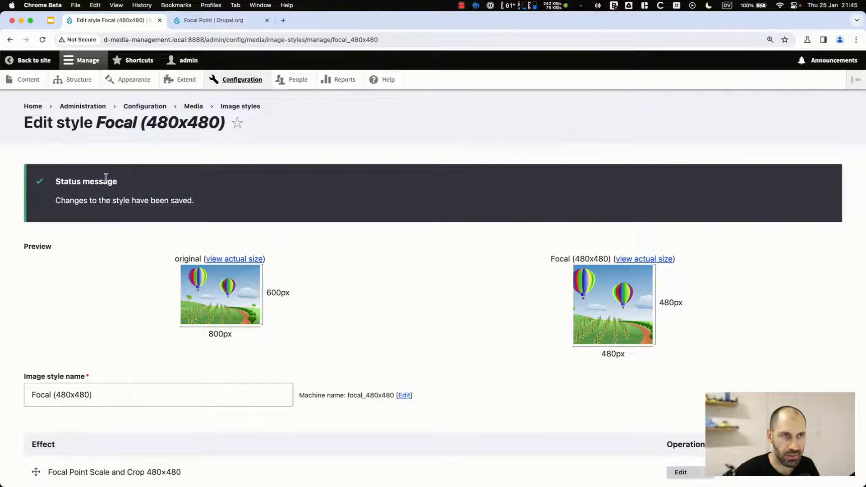
- Return to the image styles overview and create another image style named Focal (220x150)
left_click(234, 106)
left_click(90, 205)
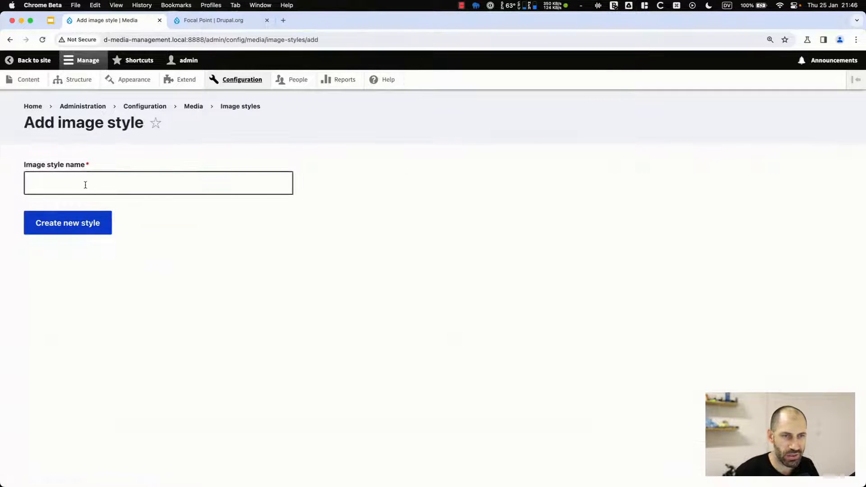
left_click(85, 185)
type("Focal (480x480)")
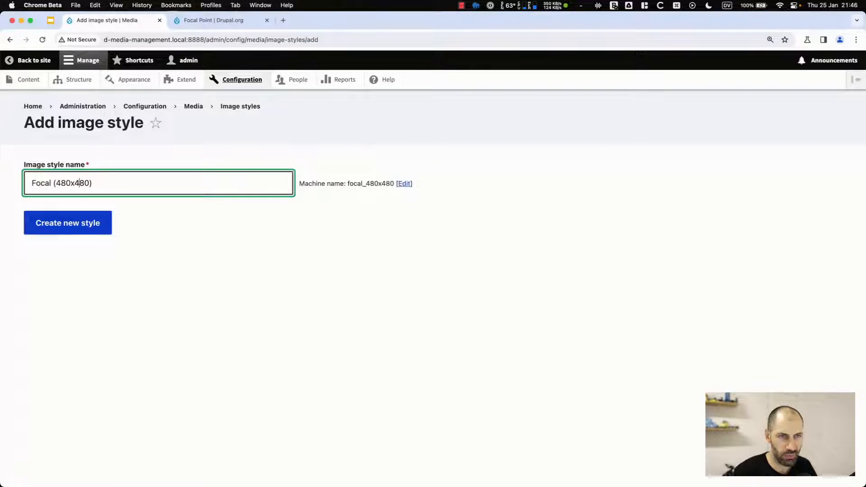
key("Left")
key("Left")
key("BackSpace")
key("BackSpace")
key("BackSpace")
type("220")
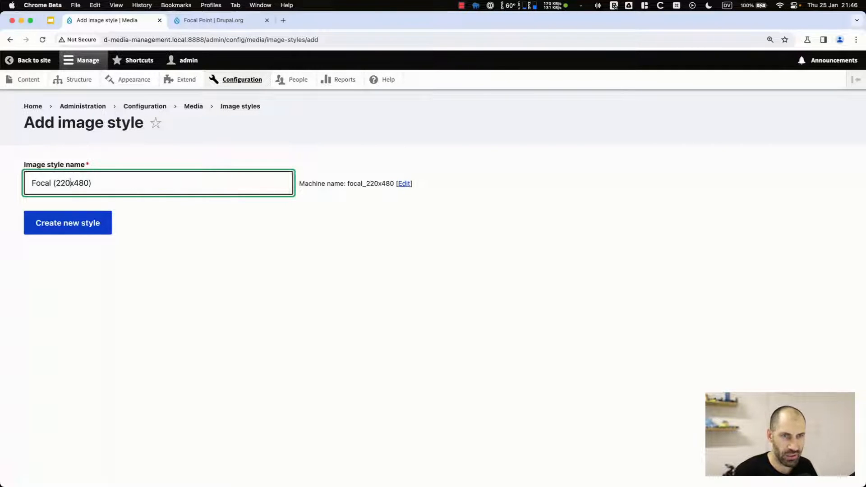
left_click_drag(74, 182, 90, 183)
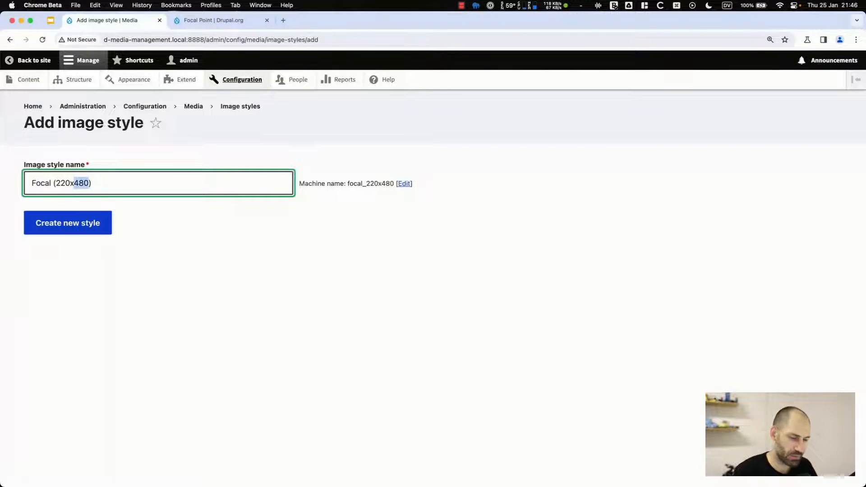
type("150")
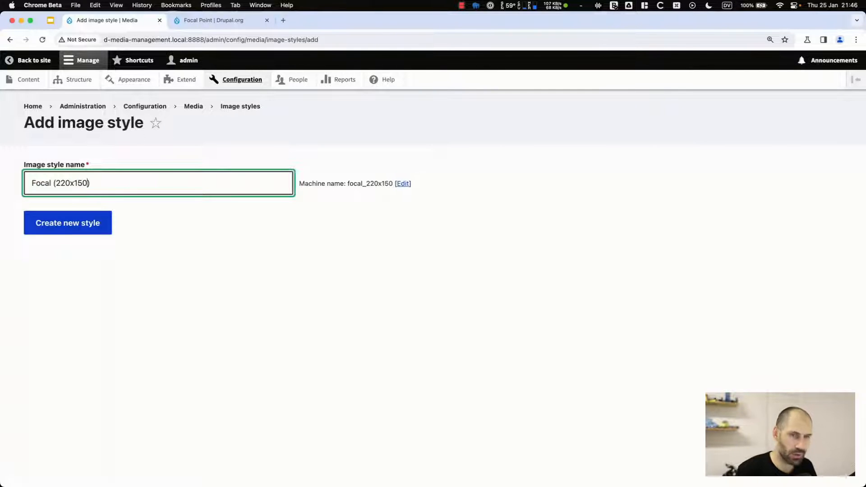
left_click(58, 224)
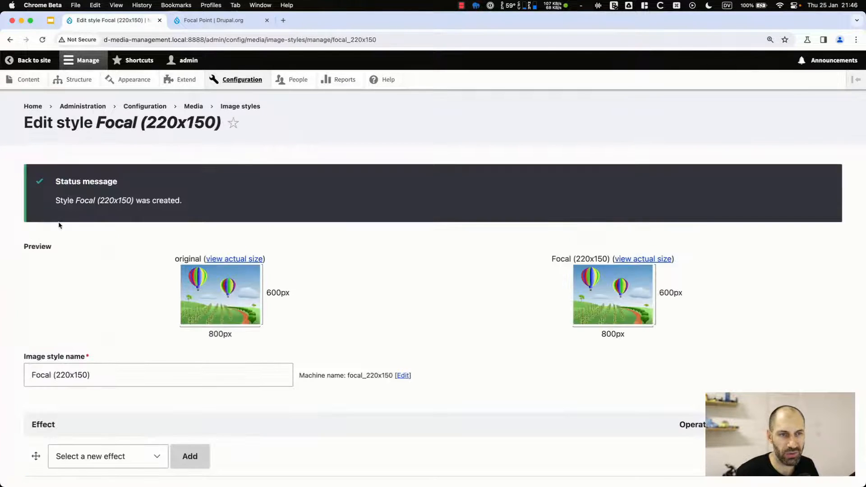
- Add a Focal Point Scale and Crop effect of 220 by 150 pixels to the Focal (220x150) style and save it
scroll(122, 296, "down", 1)
scroll(122, 296, "down", 3)
left_click(131, 377)
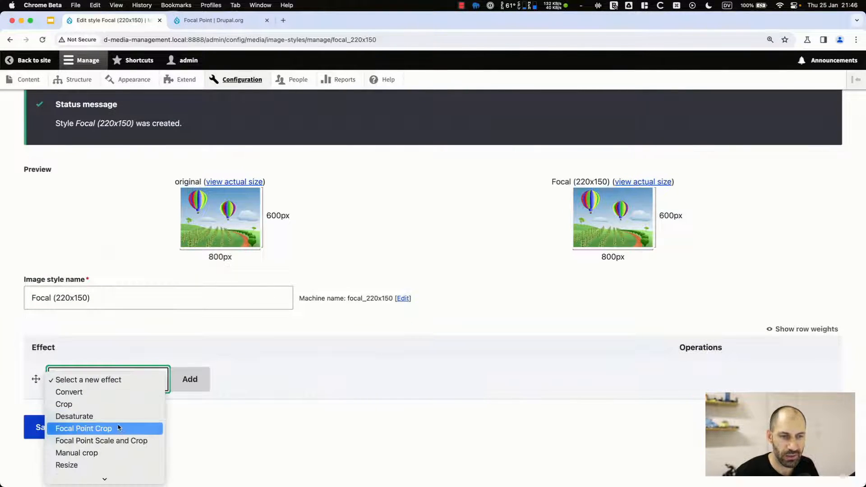
left_click(117, 441)
left_click(192, 375)
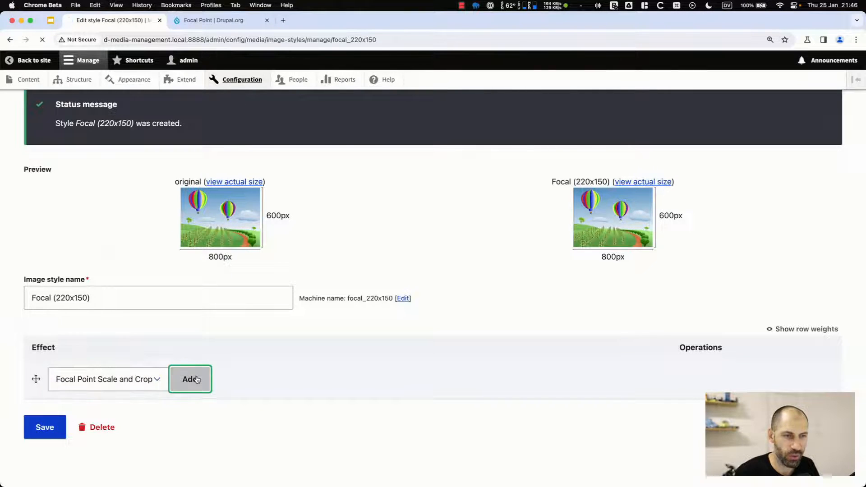
left_click(60, 282)
type("220")
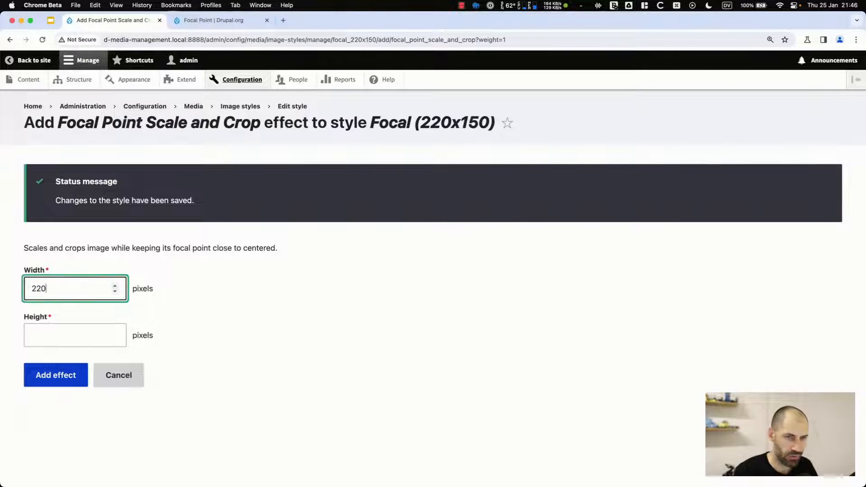
key("Tab")
type("1")
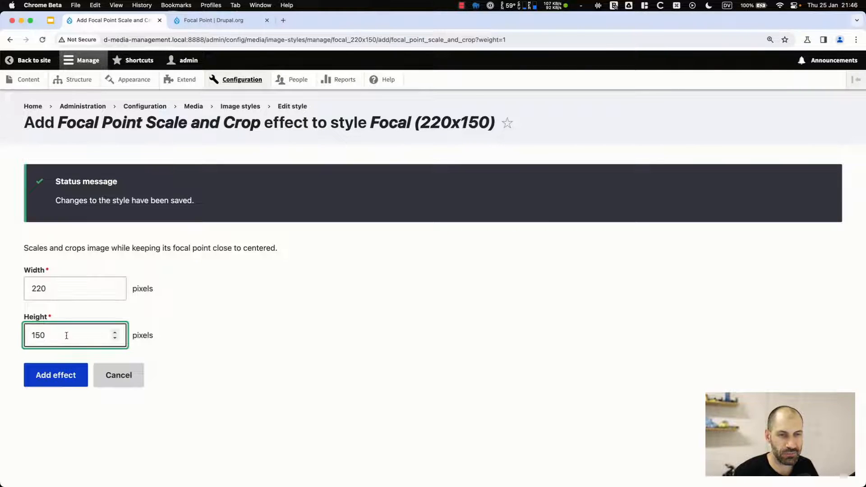
left_click(56, 379)
scroll(56, 389, "down", 3)
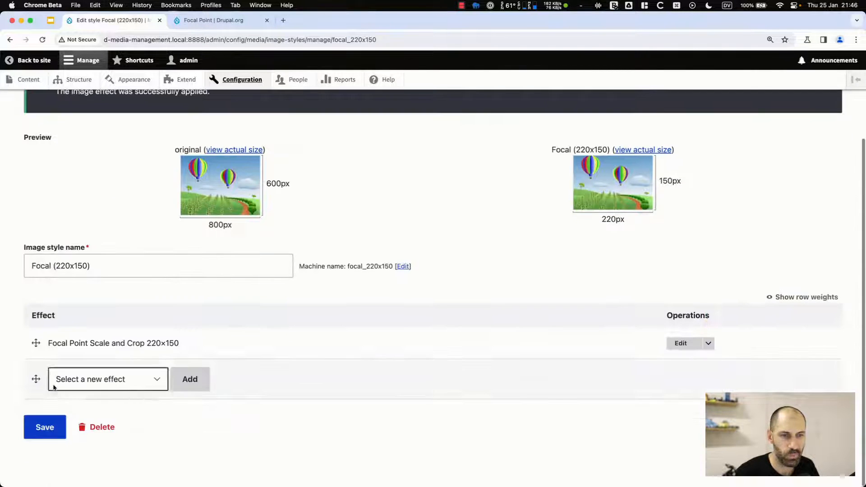
left_click(45, 424)
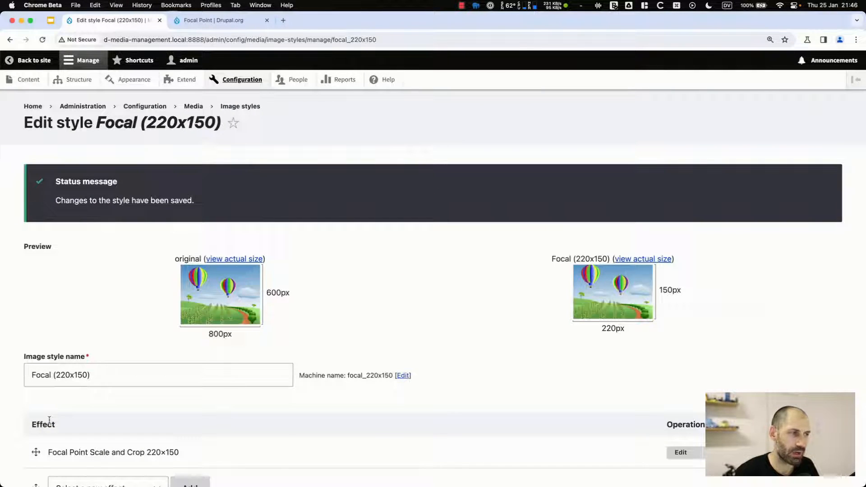
- Open the d-openai-content--thumbnail.png image from the site's media list for editing
left_click(34, 81)
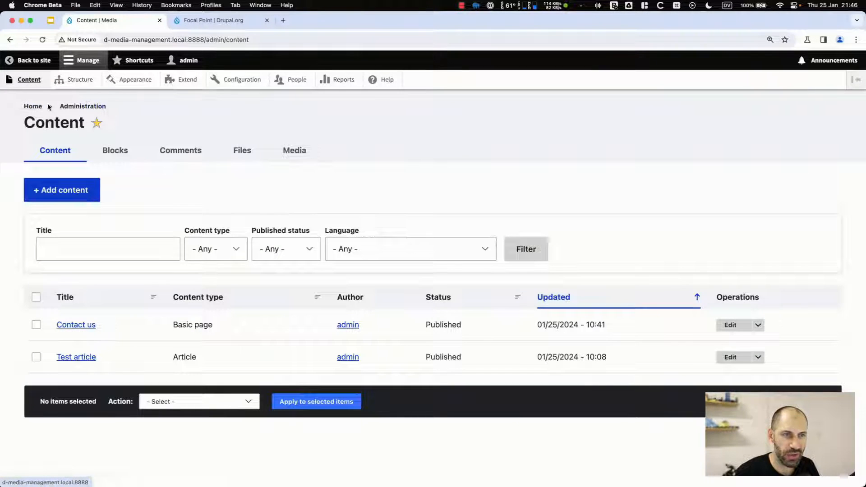
left_click(316, 151)
scroll(304, 163, "down", 3)
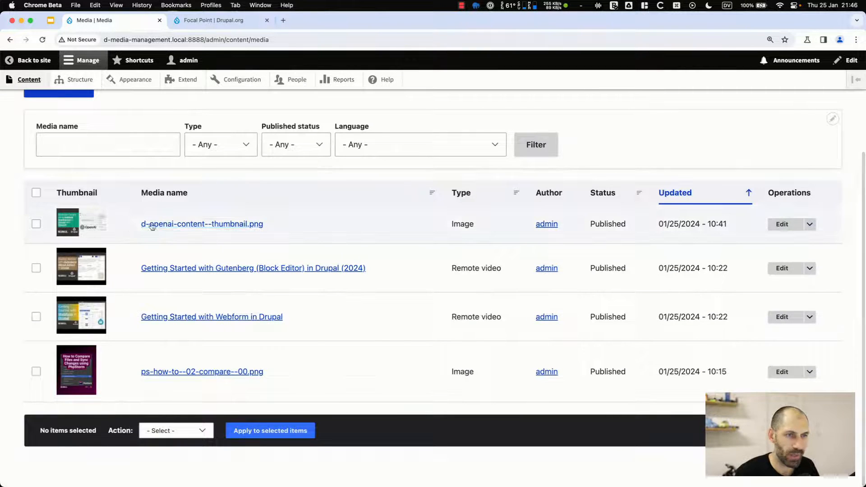
left_click(782, 224)
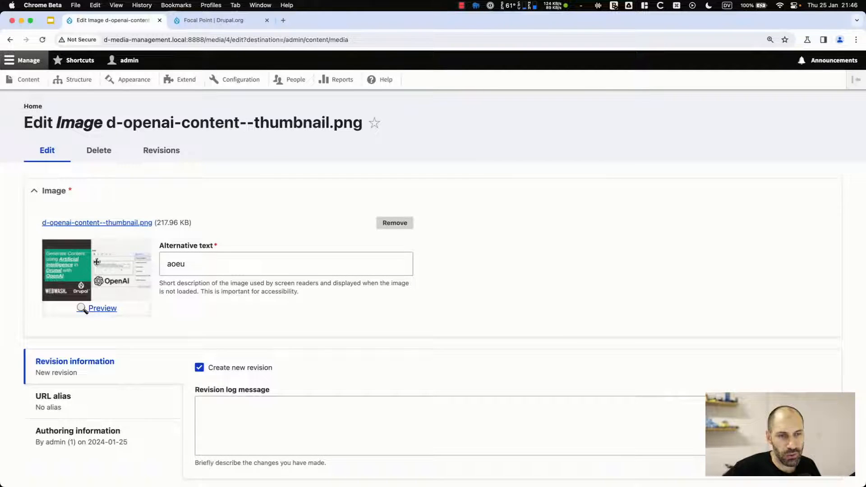
- Move the focal point onto the green text block of the image and preview the resulting focal style crops
mouse_move(96, 270)
left_mouse_down()
mouse_move(58, 262)
mouse_move(93, 271)
left_mouse_up()
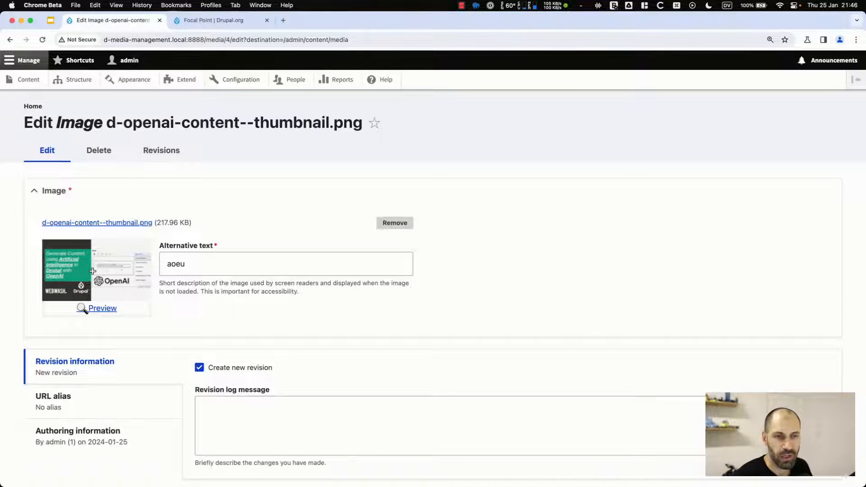
left_click_drag(92, 272, 59, 267)
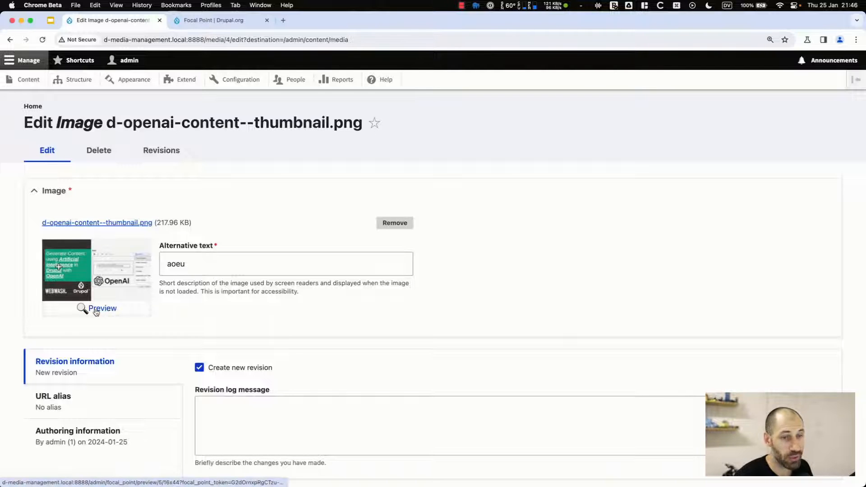
left_click(96, 310)
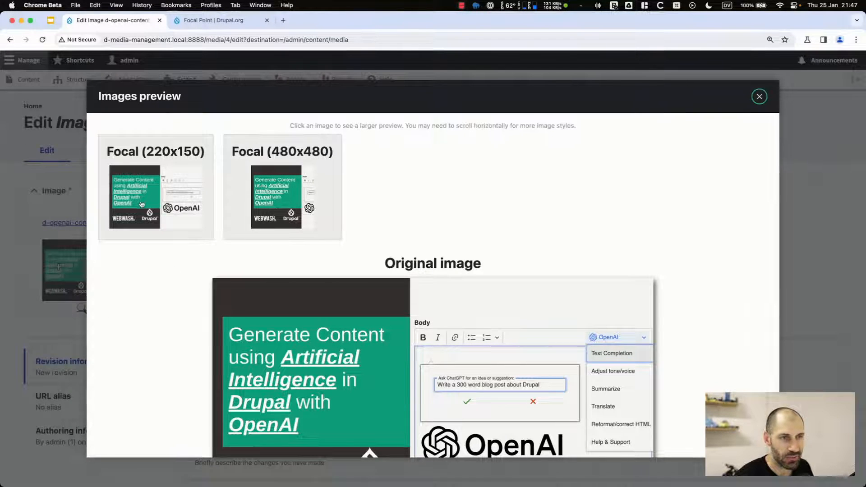
scroll(289, 208, "down", 3)
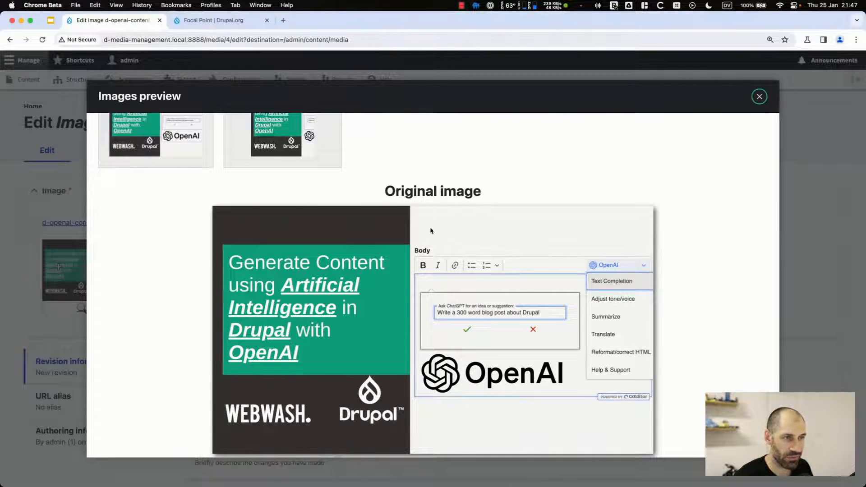
scroll(431, 231, "up", 3)
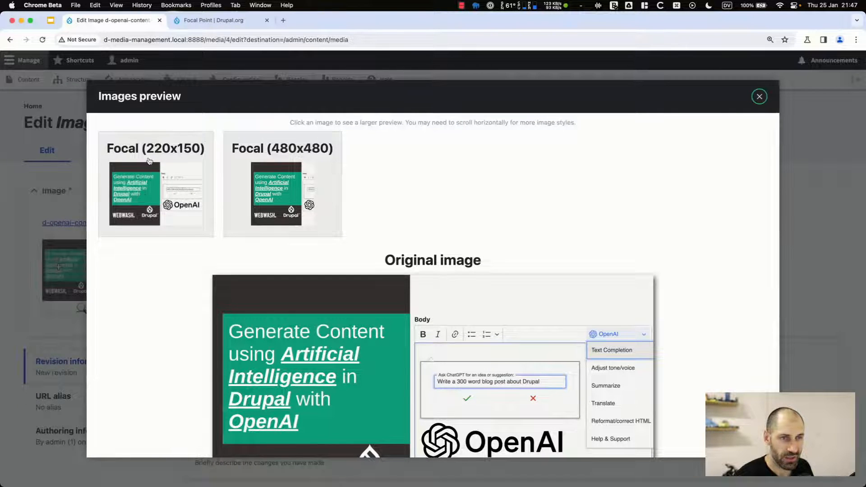
scroll(584, 369, "down", 2)
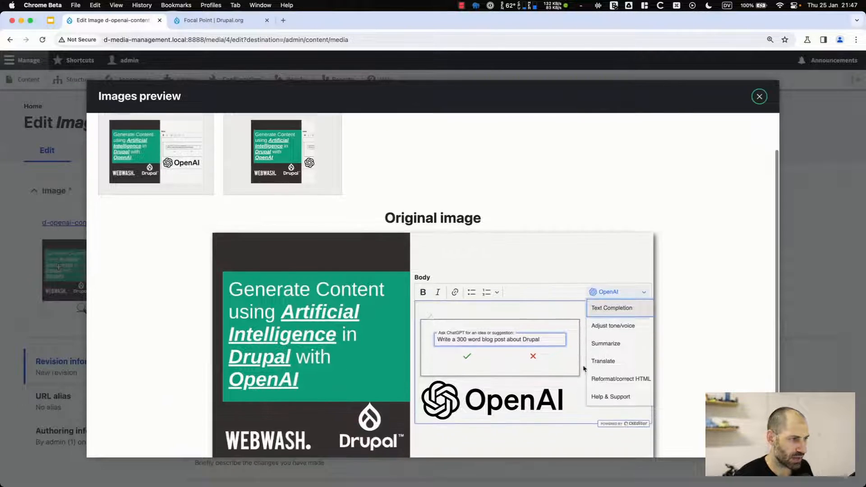
scroll(584, 369, "down", 1)
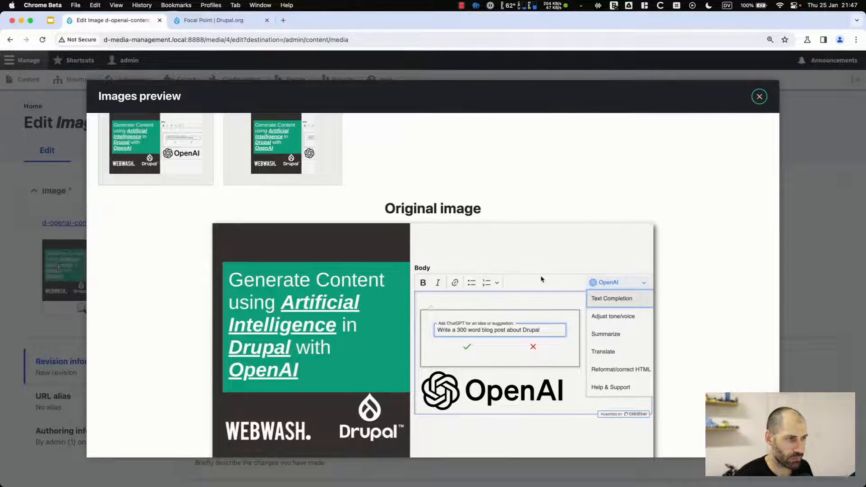
scroll(378, 209, "up", 2)
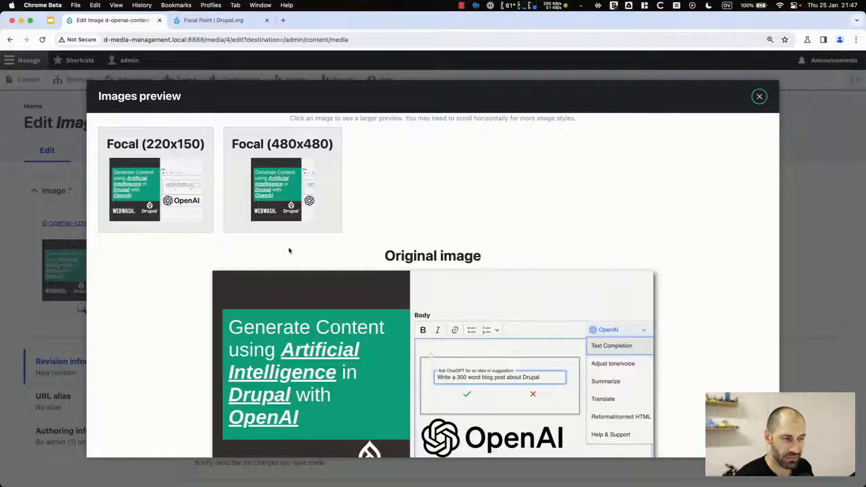
left_click(760, 96)
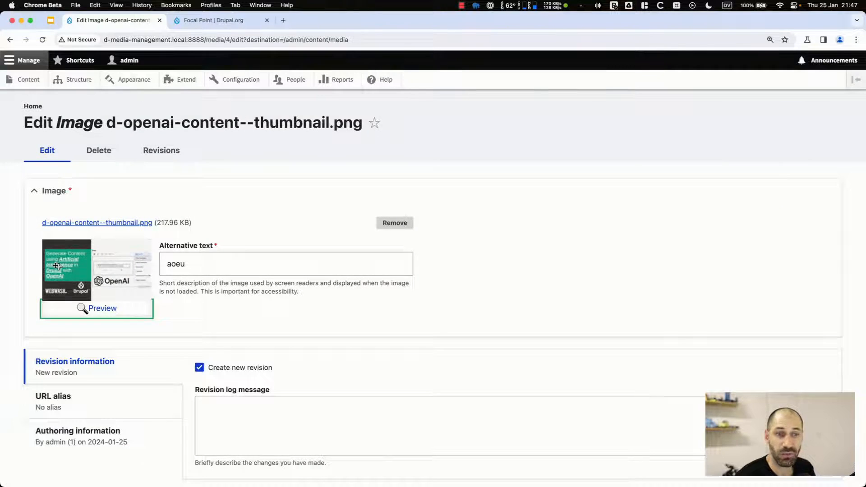
- Move the focal point to the image's right edge, check the crop previews and save the media item
left_click_drag(58, 266, 149, 269)
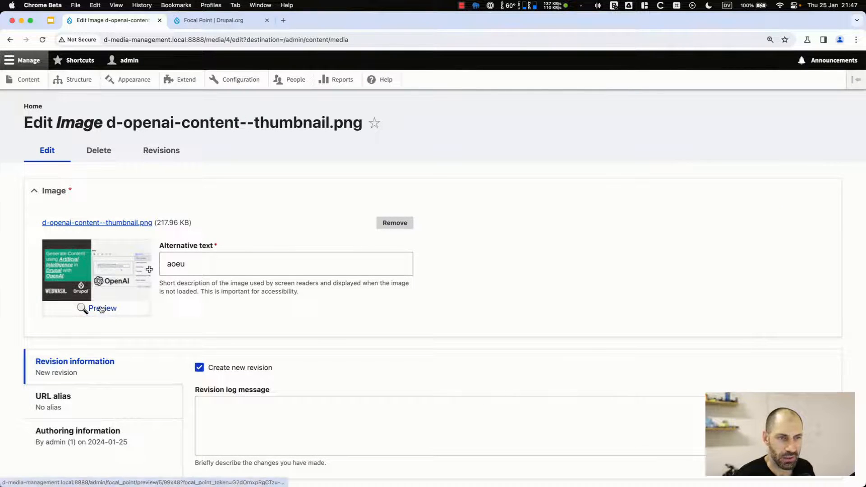
left_click(102, 310)
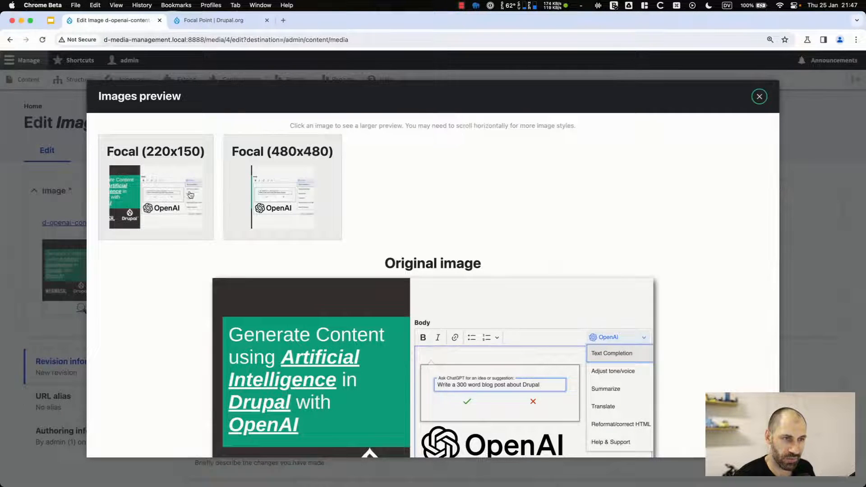
scroll(261, 211, "down", 1)
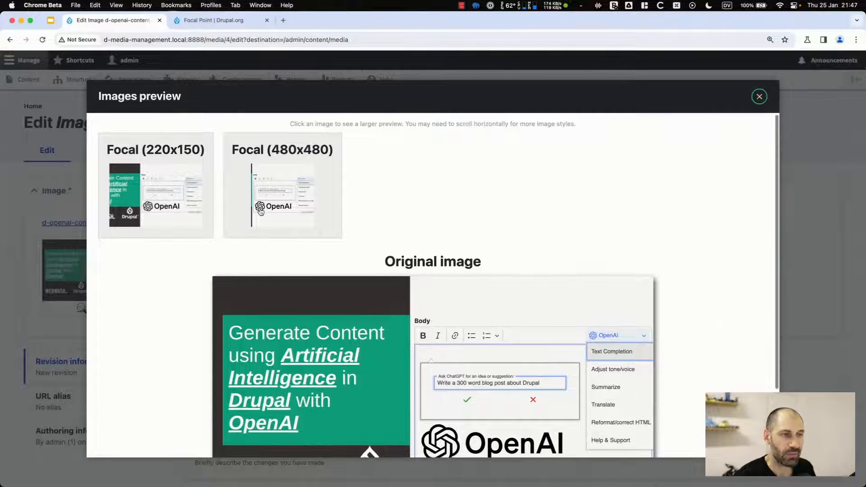
scroll(260, 211, "down", 4)
left_click(759, 97)
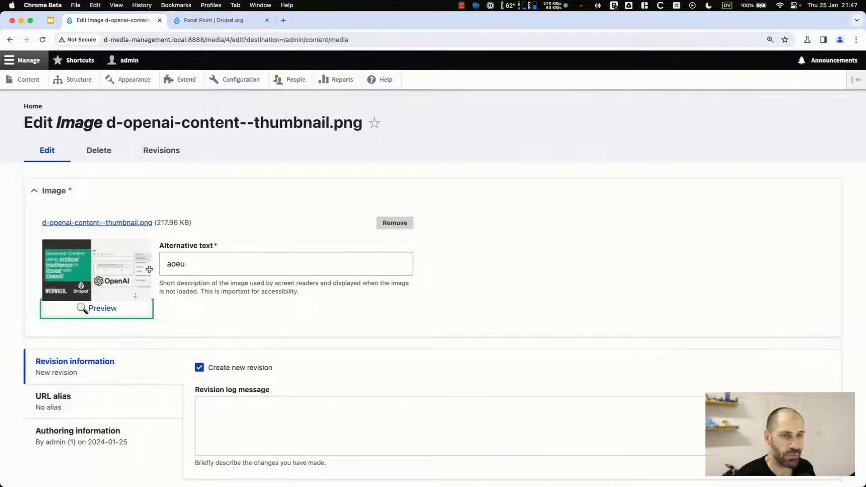
scroll(125, 348, "down", 3)
left_click(39, 431)
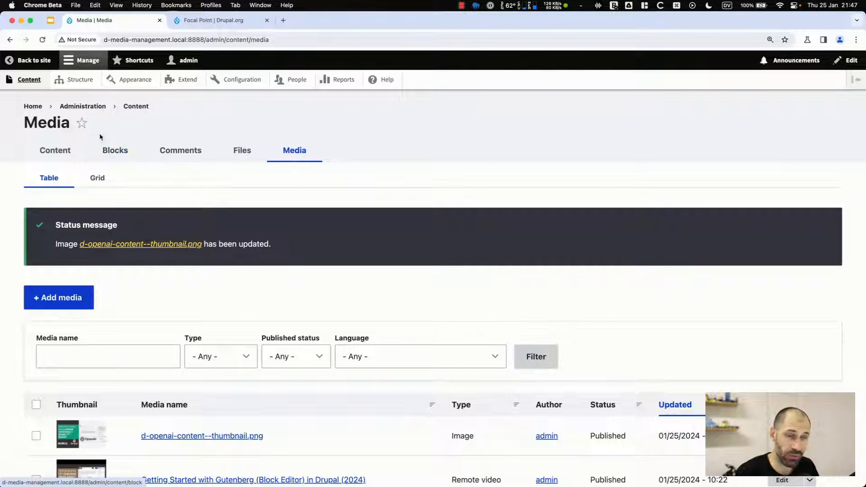
- Open the media types list and, in a separate browser tab, reload the Contact us page to examine its embedded image
left_click(83, 82)
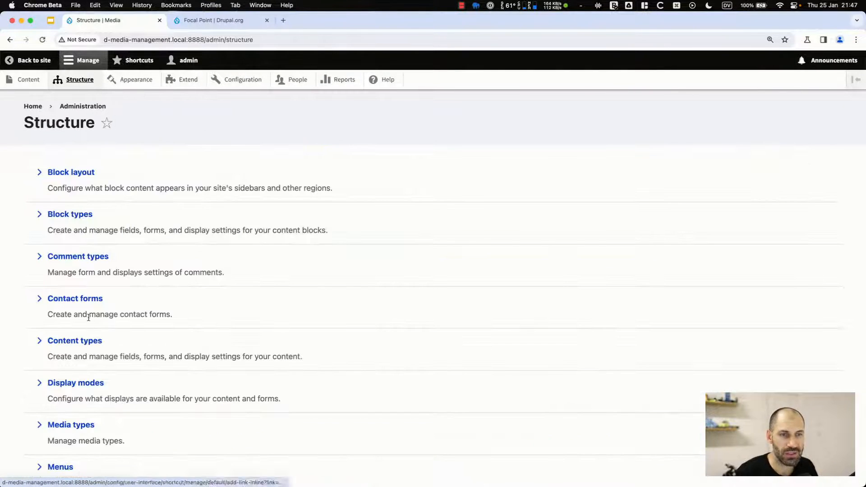
left_click(78, 429)
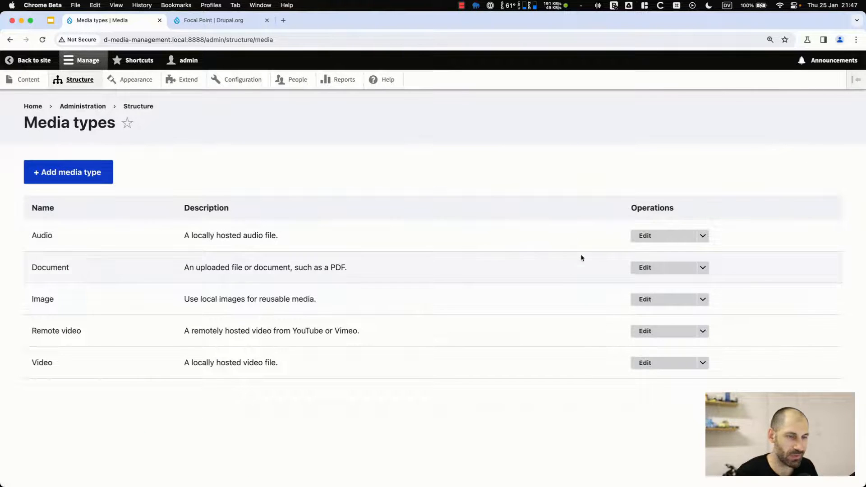
left_click(27, 80, "super")
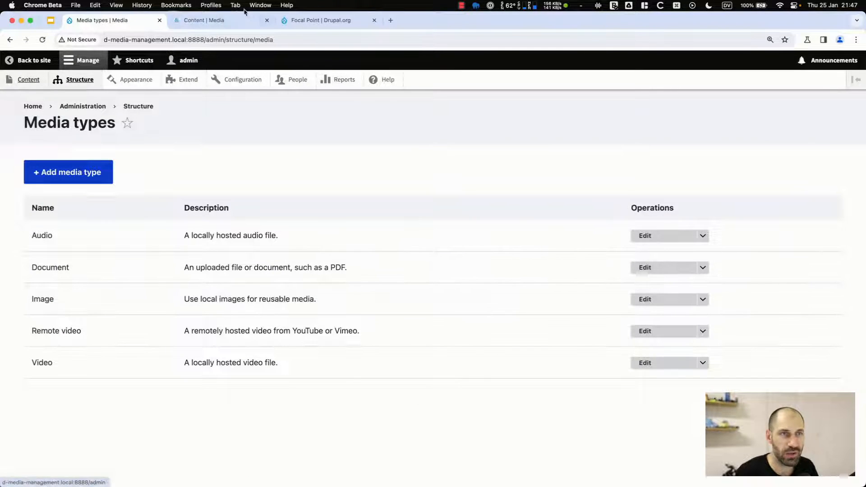
left_click(239, 22)
left_click(76, 324)
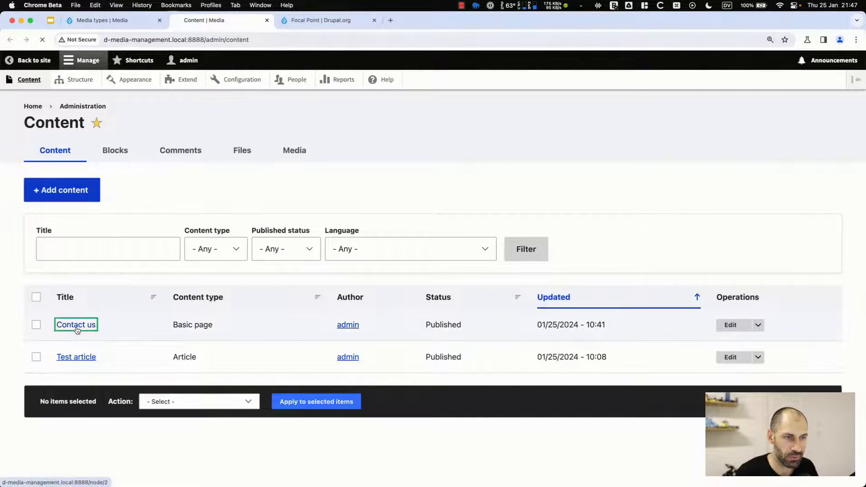
scroll(199, 333, "down", 5)
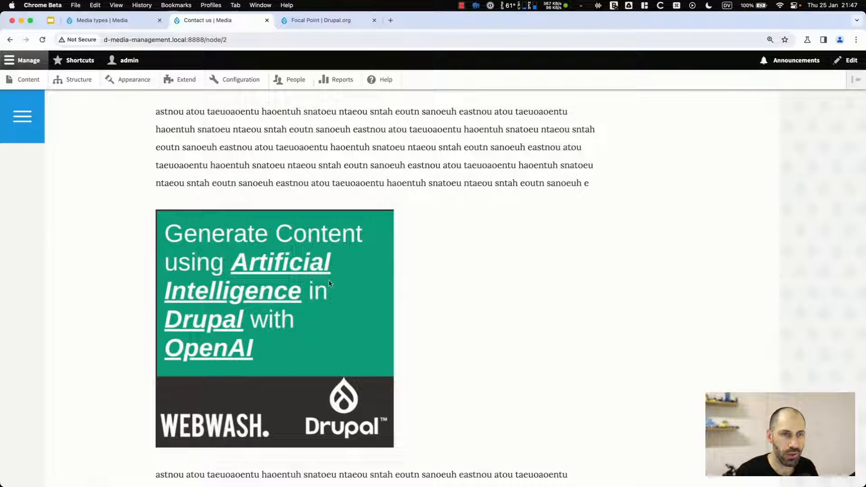
key("super+r")
key("super+r")
key("super+r")
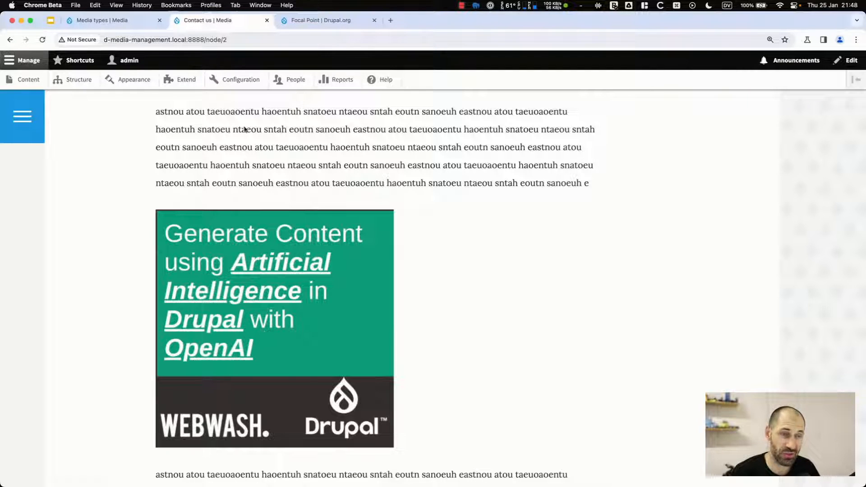
- Set the image style to Focal (480x480) in the Image media type's default display, save it and return to the Contact us page
left_click(110, 20)
left_click(650, 300)
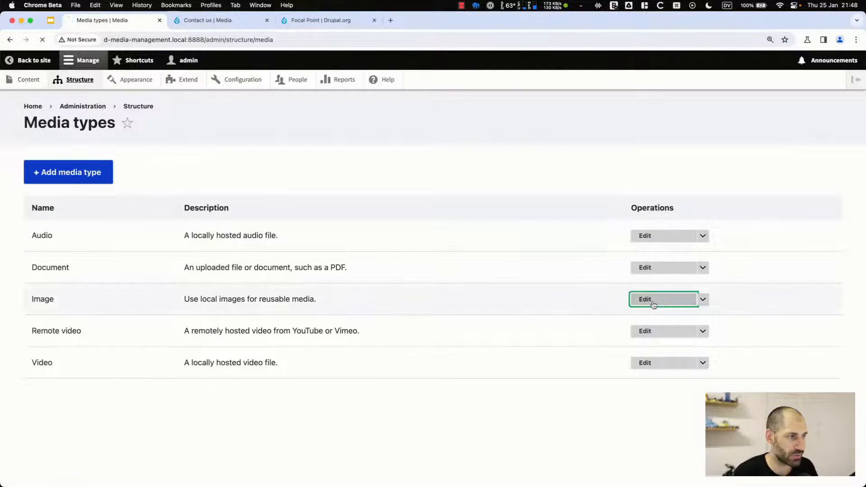
left_click(328, 154)
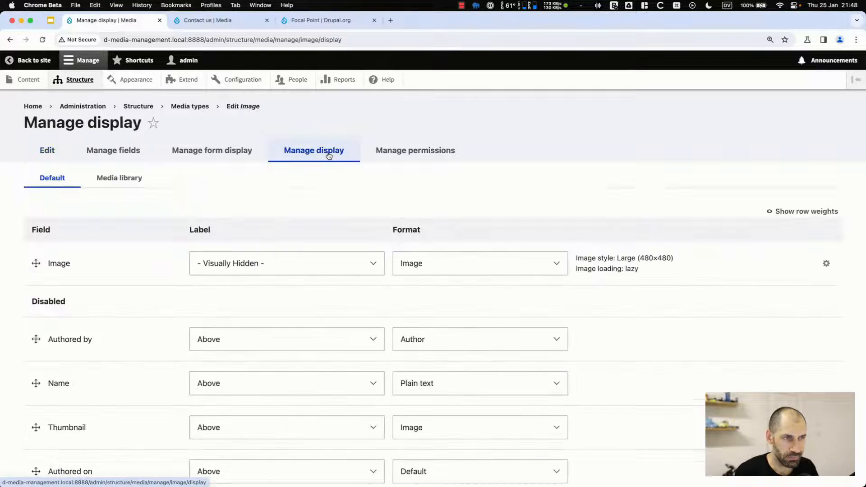
left_click(827, 266)
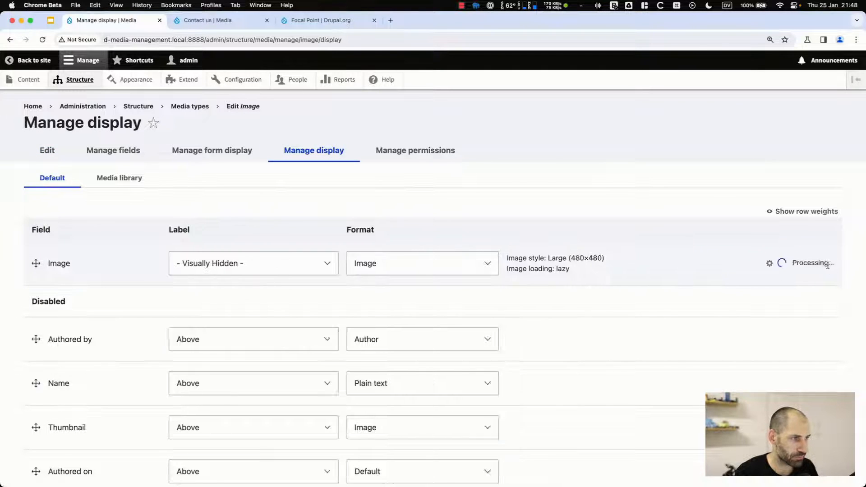
left_click(526, 293)
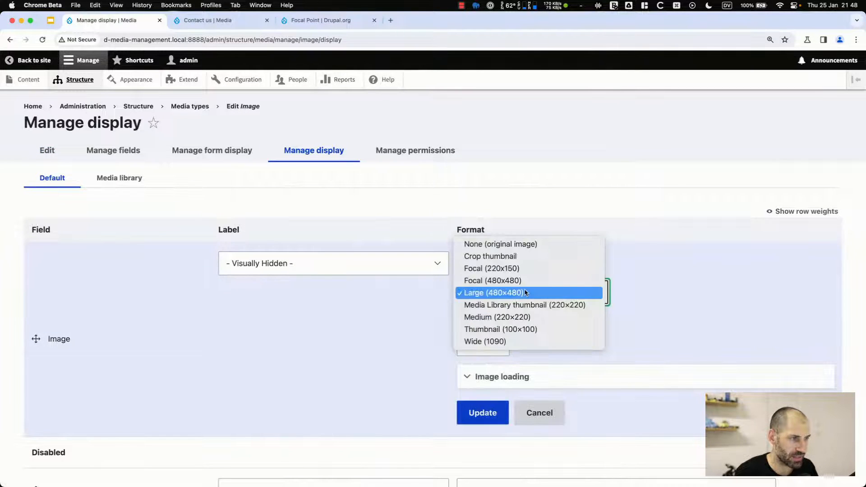
left_click(499, 281)
left_click(479, 413)
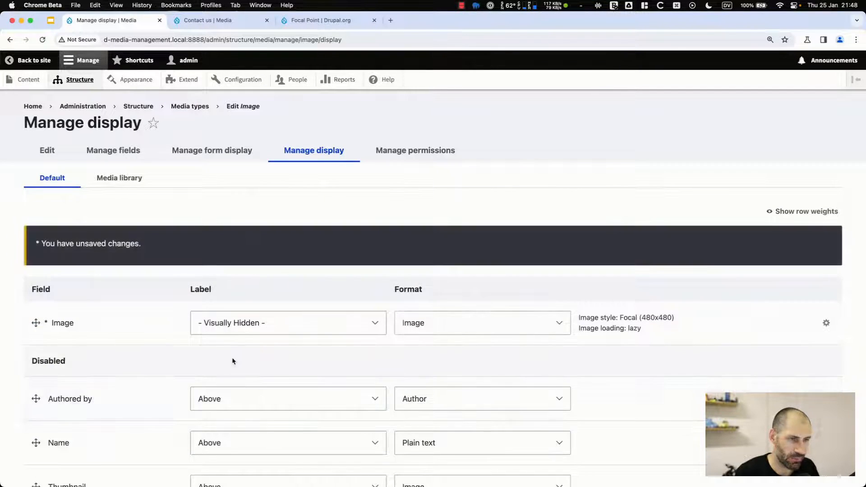
scroll(233, 361, "down", 5)
left_click(50, 426)
key("ctrl+Tab")
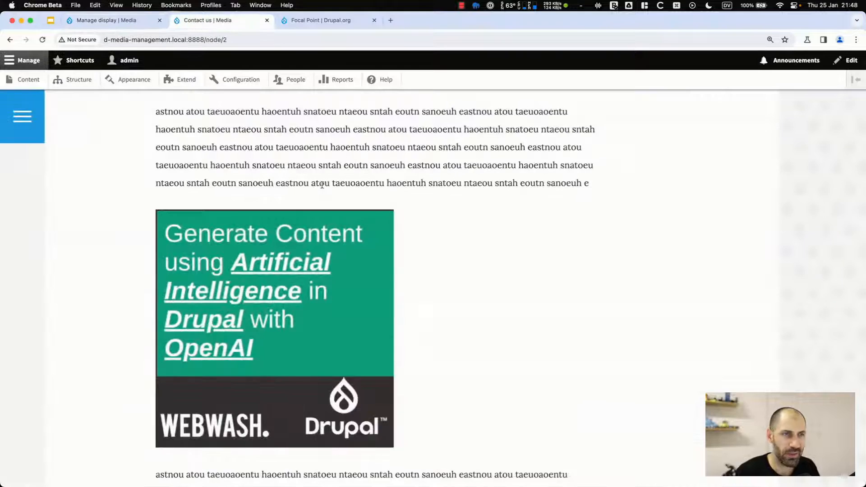
- Reload the Contact us page, set the Image media type's default display to image style Focal (220x150), save it and reload the page again
key("super+r")
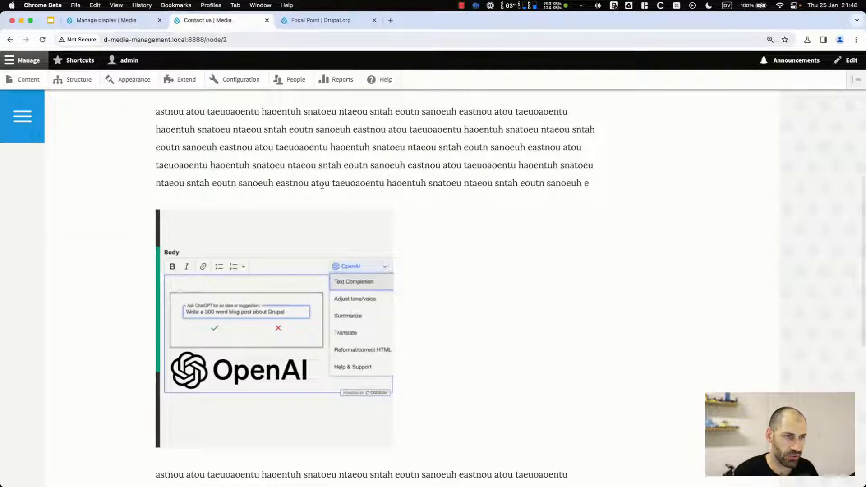
key("ctrl+shift+Tab")
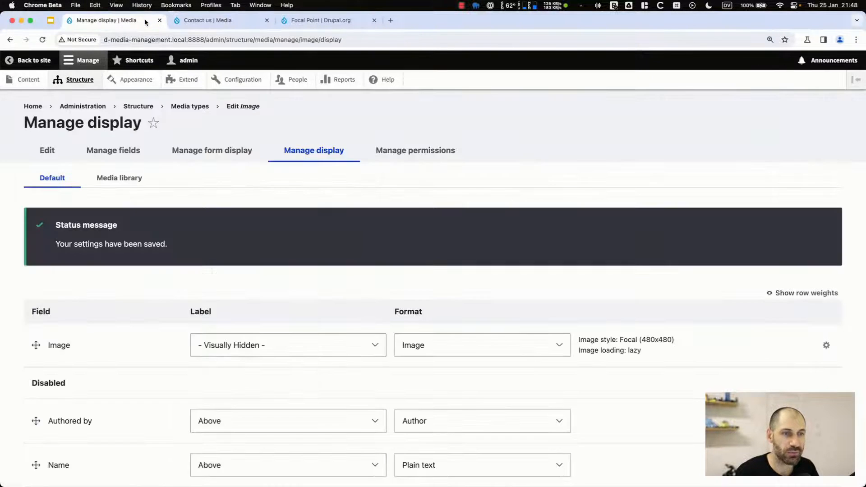
scroll(424, 319, "down", 1)
left_click(825, 327)
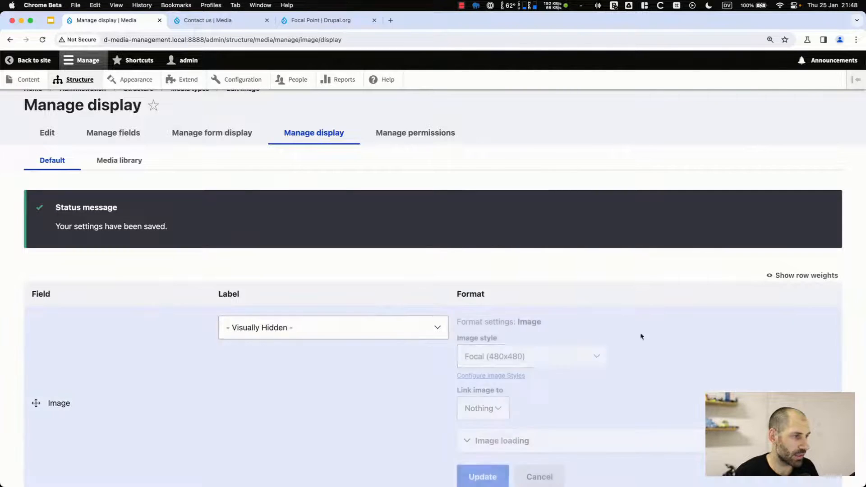
left_click(514, 360)
left_click(510, 344)
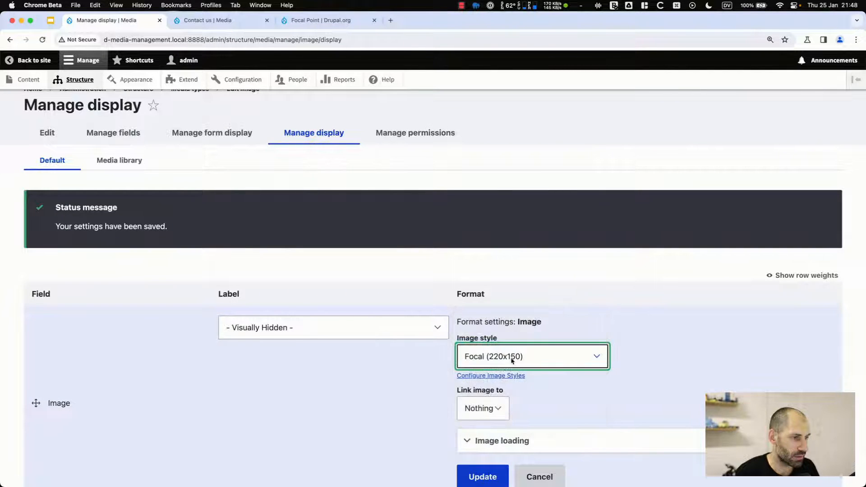
scroll(489, 384, "down", 3)
left_click(481, 427)
scroll(170, 401, "down", 5)
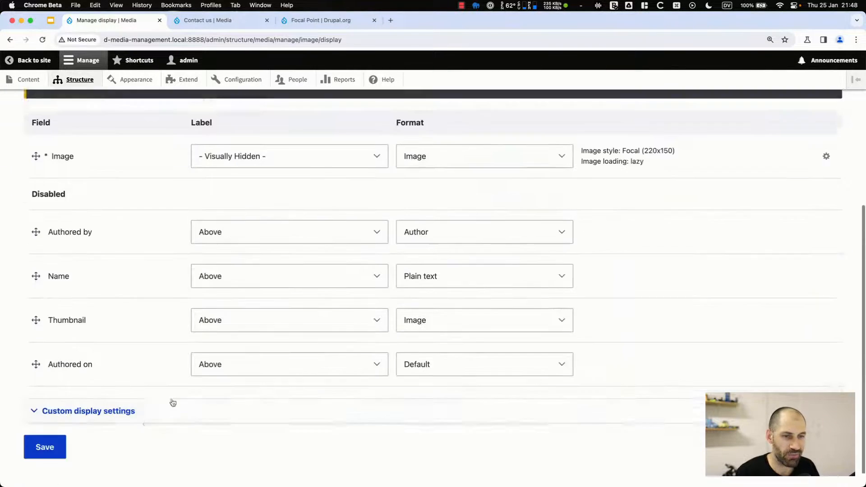
left_click(38, 427)
left_click(207, 20)
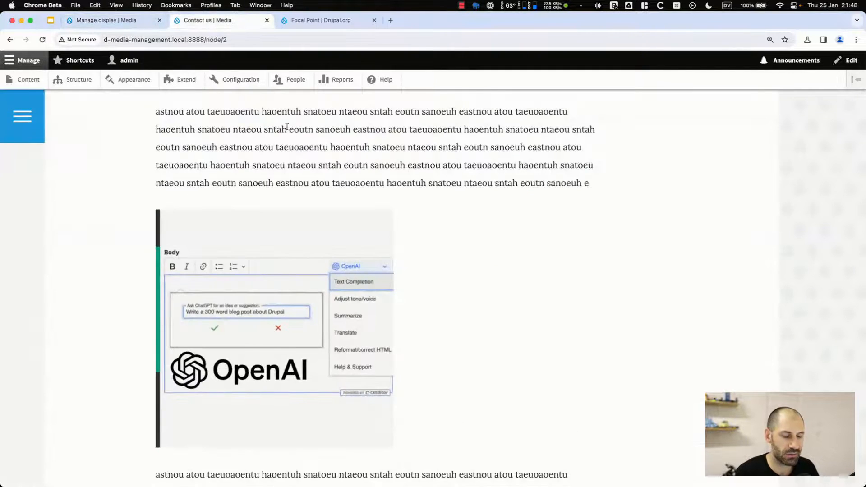
key("super+r")
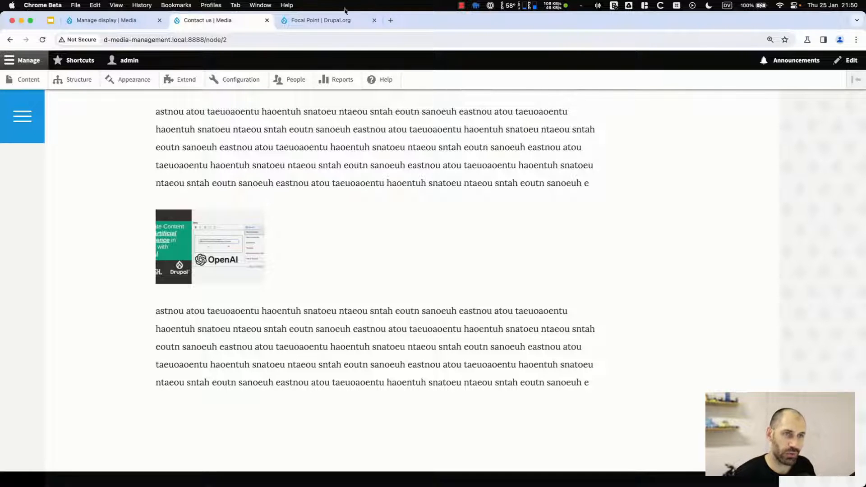
- Close the Focal Point project page and open drupal.org/project/media_bulk_upload in a new browser tab
left_click(374, 21)
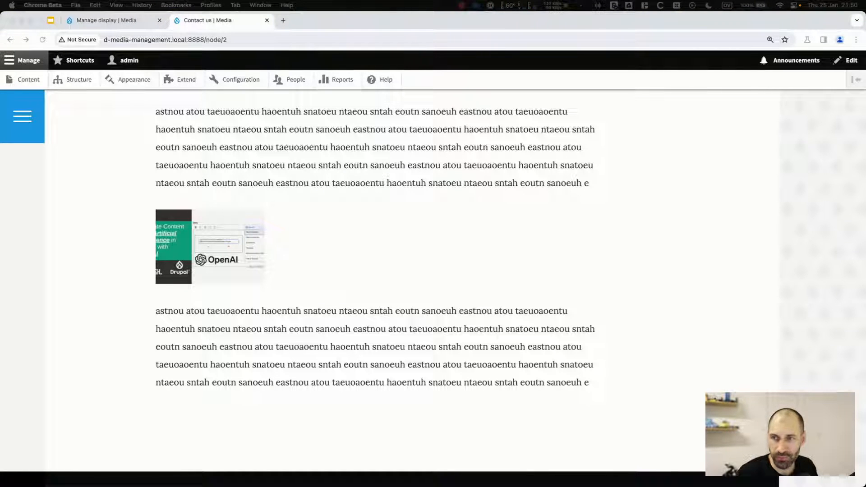
left_click(381, 254)
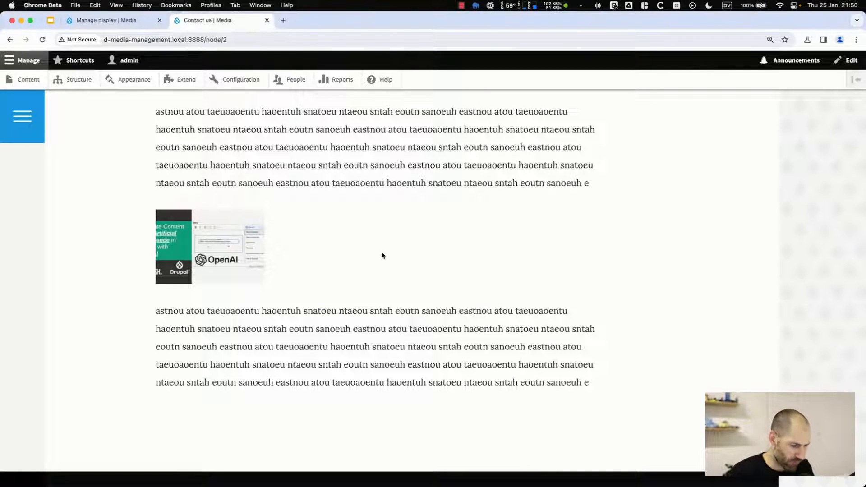
key("super+t")
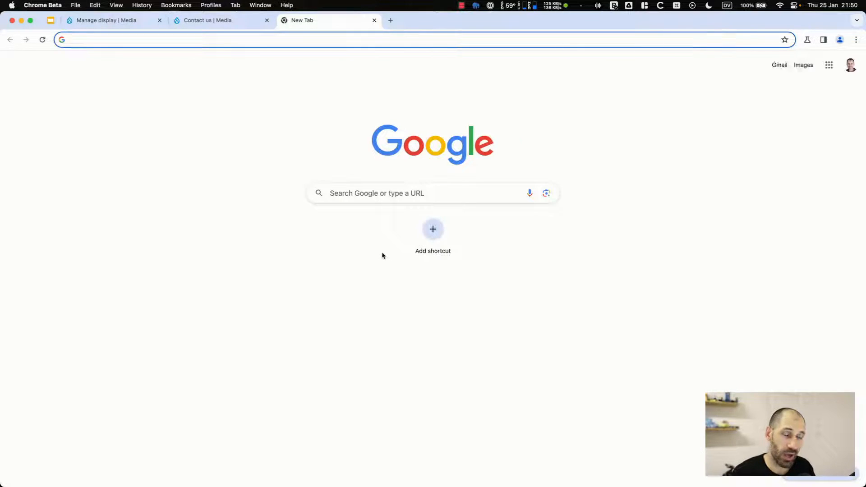
type("drupal.org/project/media_bulk_upload")
key("Return")
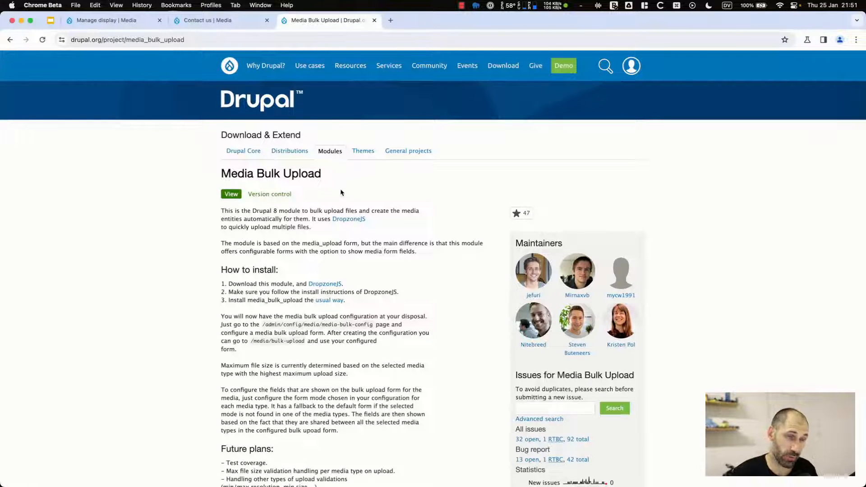
left_click_drag(321, 174, 189, 174)
left_click(187, 174)
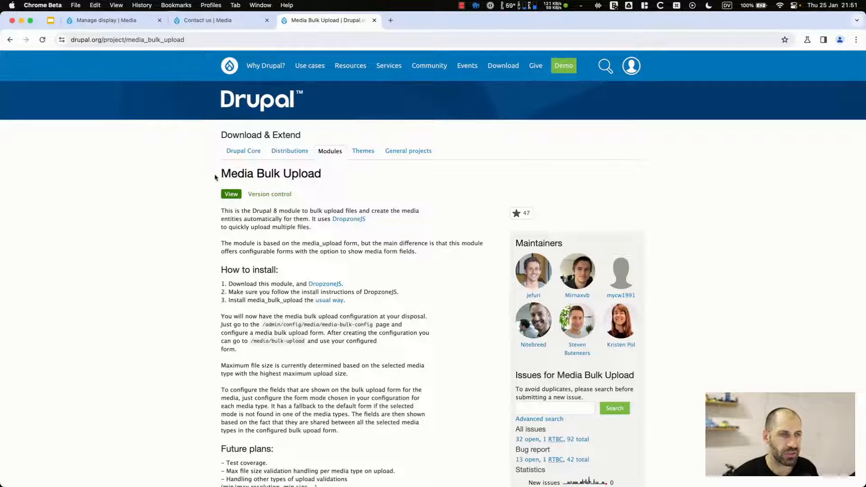
- Review the Media Bulk Upload page's install instructions and releases, check its linked DropzoneJS project page and return
scroll(239, 186, "down", 3)
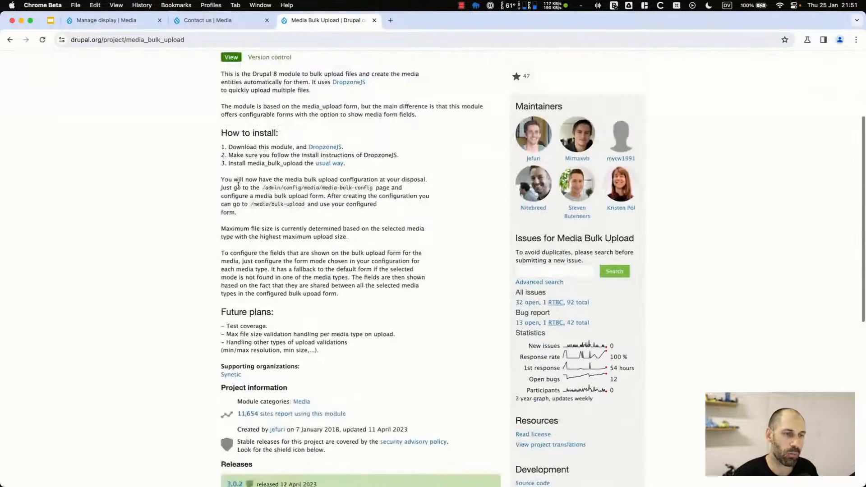
scroll(238, 184, "down", 3)
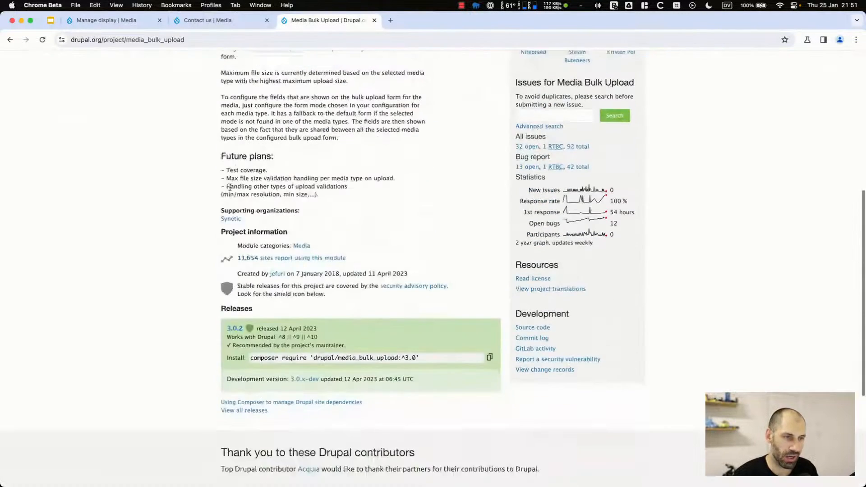
left_click(490, 358)
scroll(277, 219, "up", 5)
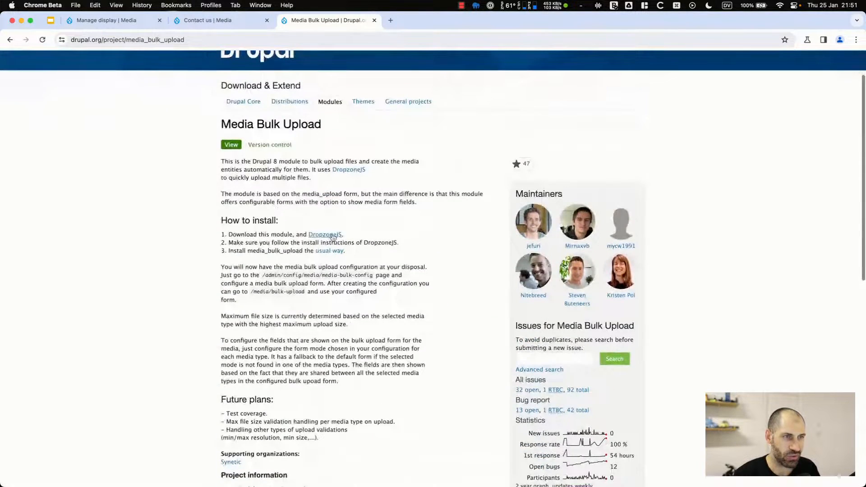
left_click(333, 235)
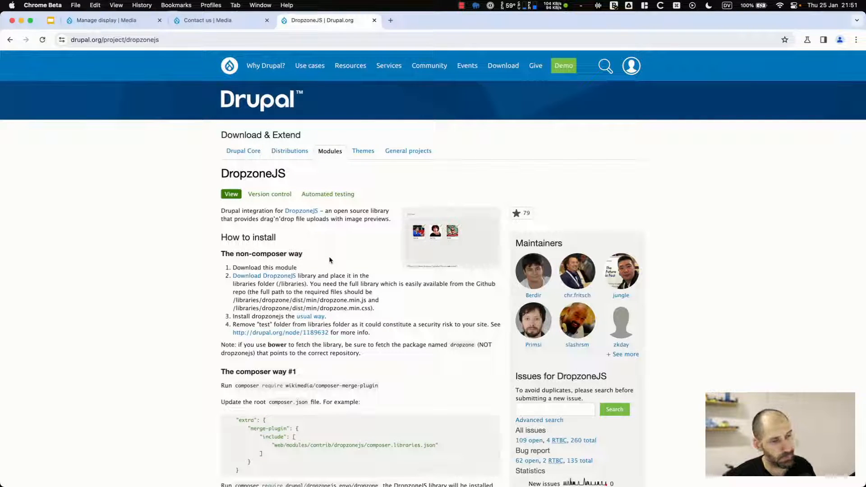
key("super+bracketleft")
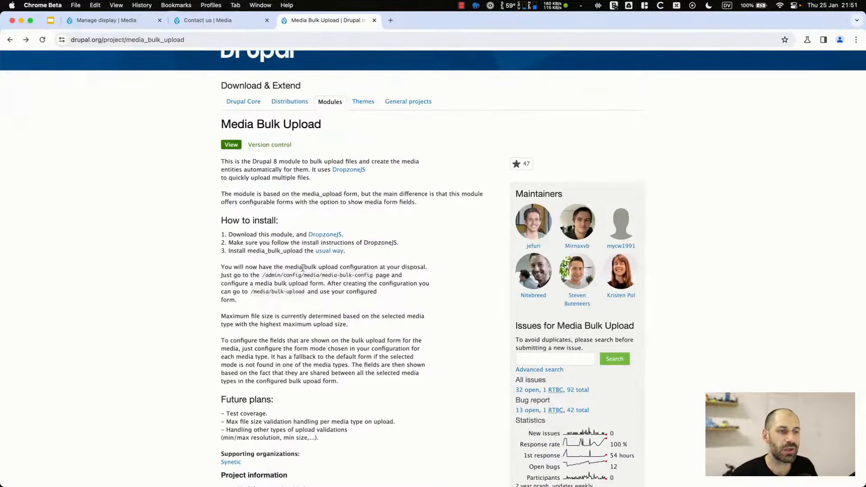
- Copy the Composer command for release 3.0.2 and run composer require 'drupal/media_bulk_upload:^3.0' in the iTerm2 terminal
scroll(303, 268, "down", 7)
left_click(489, 303)
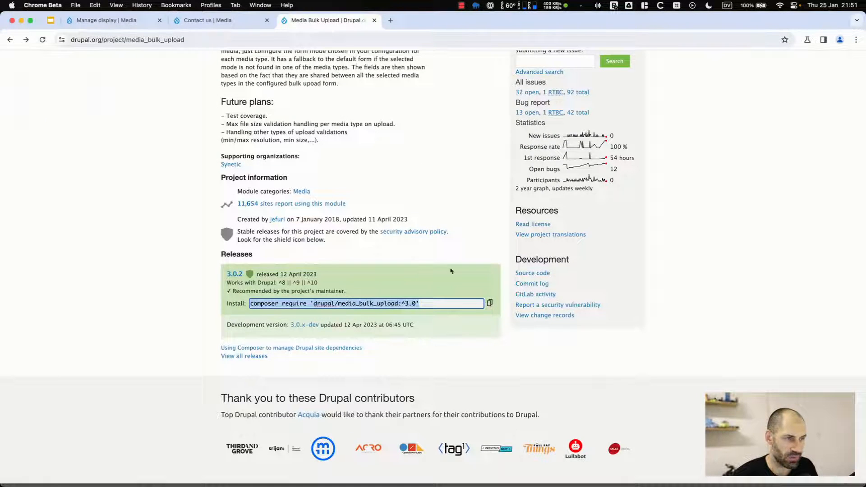
left_click(172, 18)
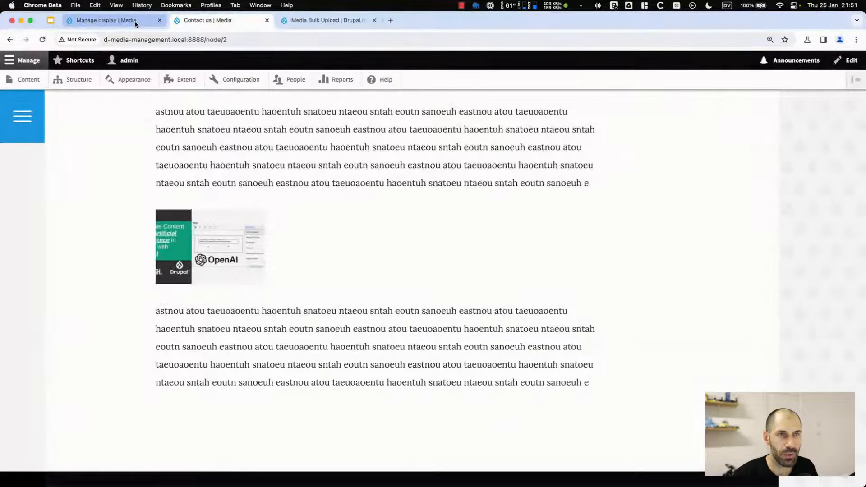
key("super+Tab")
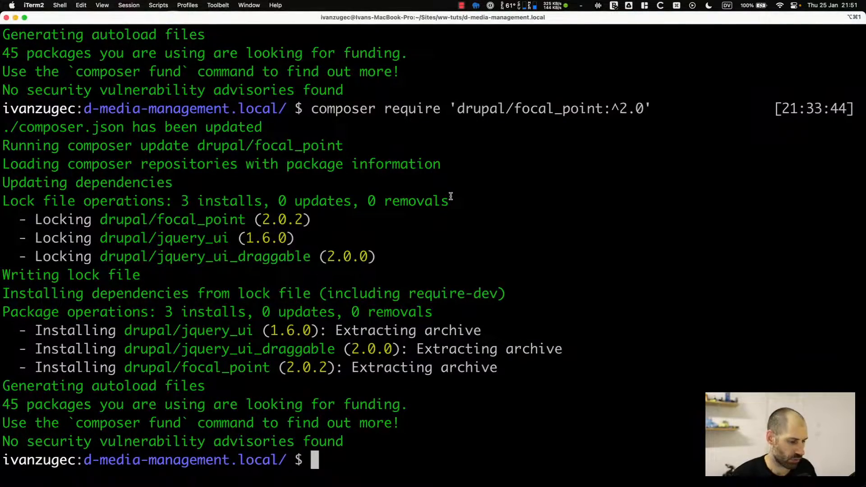
key("super+v")
key("Return")
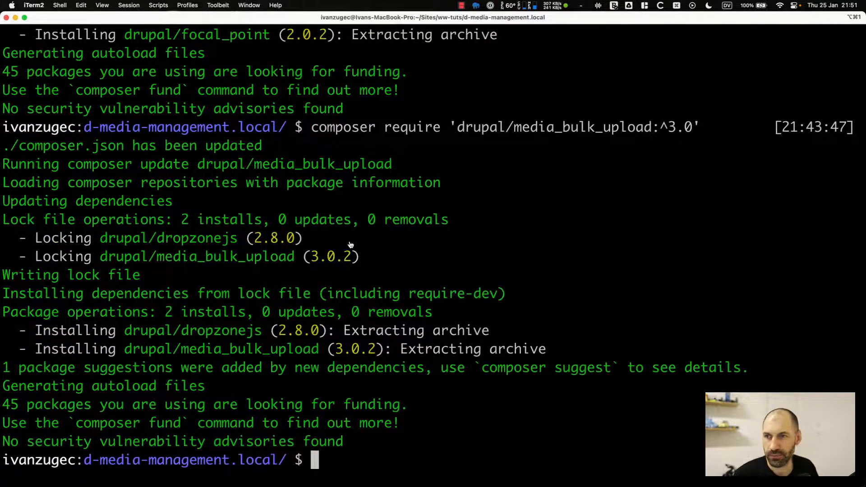
- Switch back to Chrome, filter the site's Extend module list by "bulk" and expand the Media Bulk Upload: DropzoneJS details
key("super+Tab")
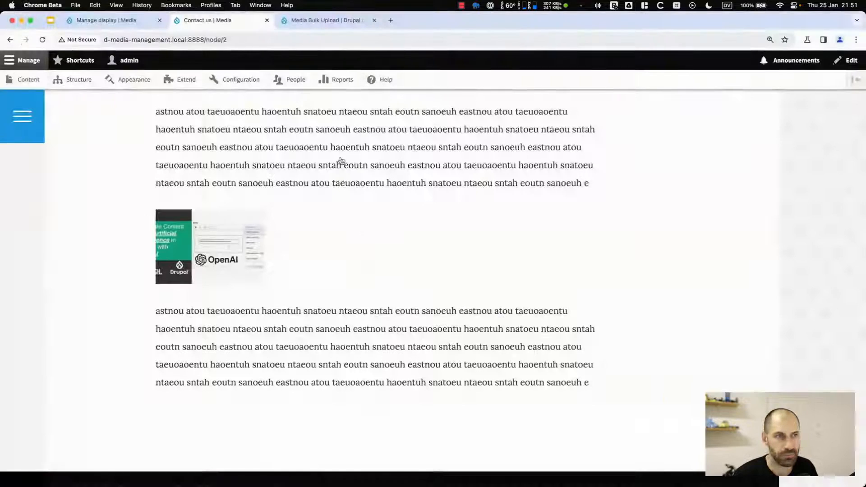
left_click(180, 84)
left_click(113, 266)
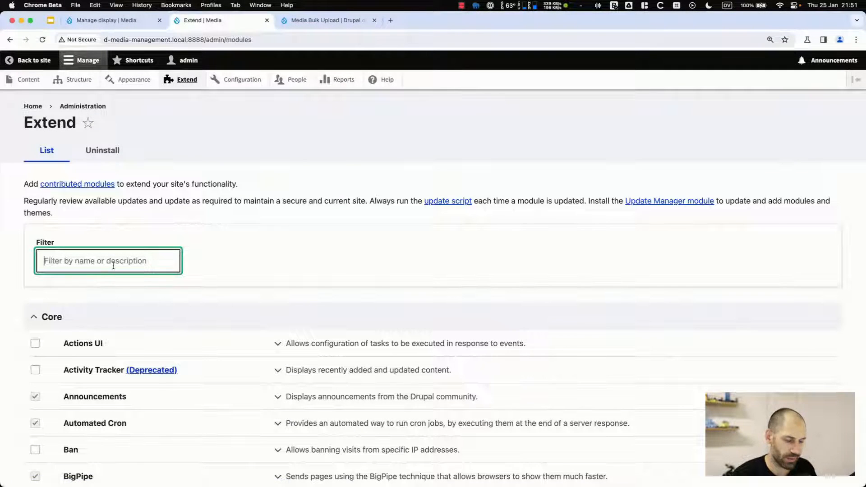
type("bulk")
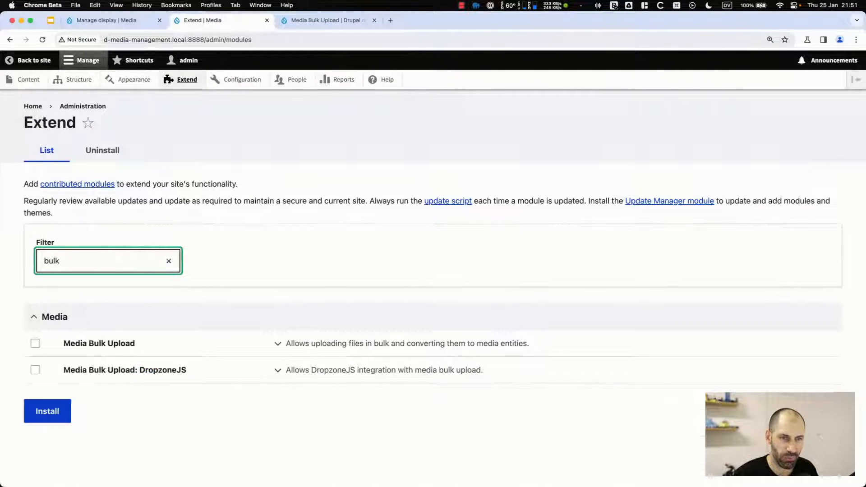
left_click(278, 370)
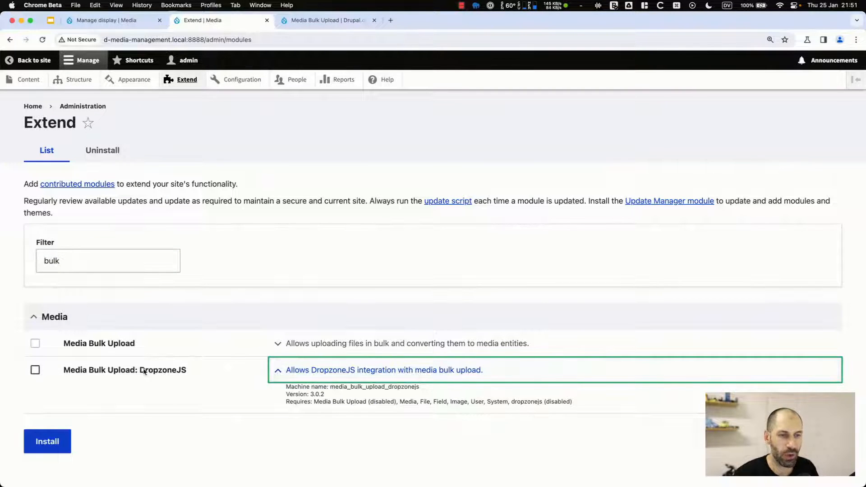
left_click_drag(191, 372, 67, 370)
left_click(195, 368)
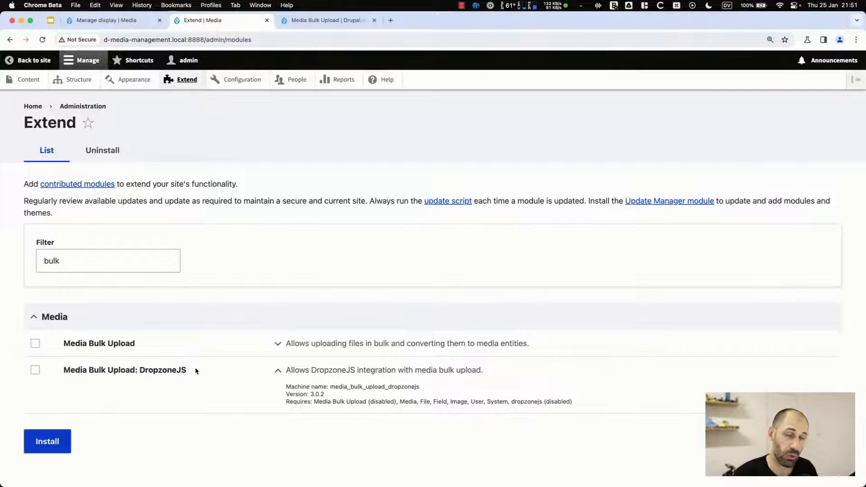
- Install the Media Bulk Upload and Media Bulk Upload: DropzoneJS modules together with the required dropzonejs module
left_click(35, 370)
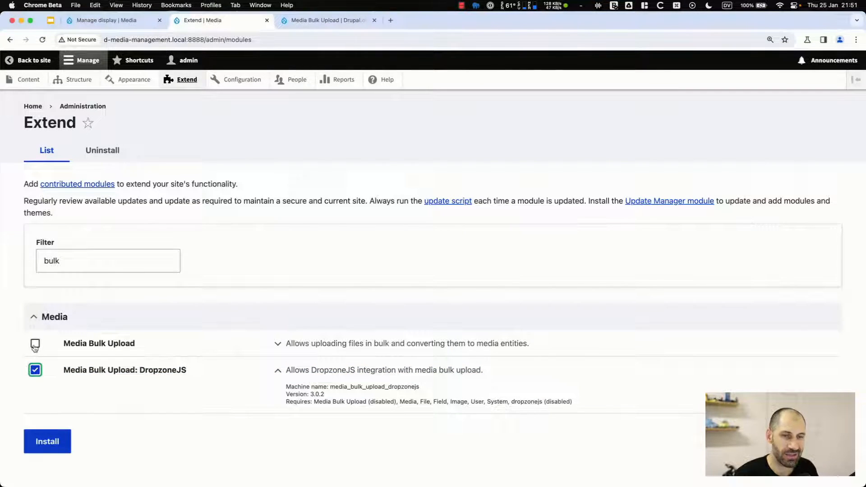
left_click(35, 345)
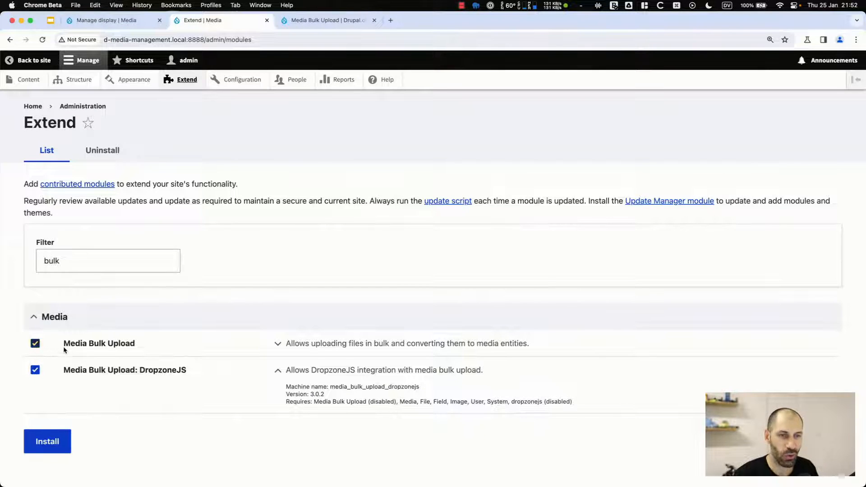
left_click(35, 369)
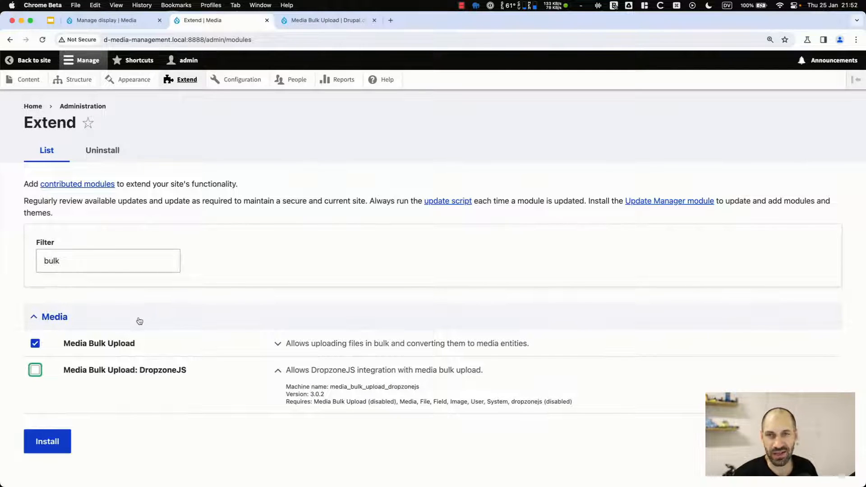
left_click(35, 370)
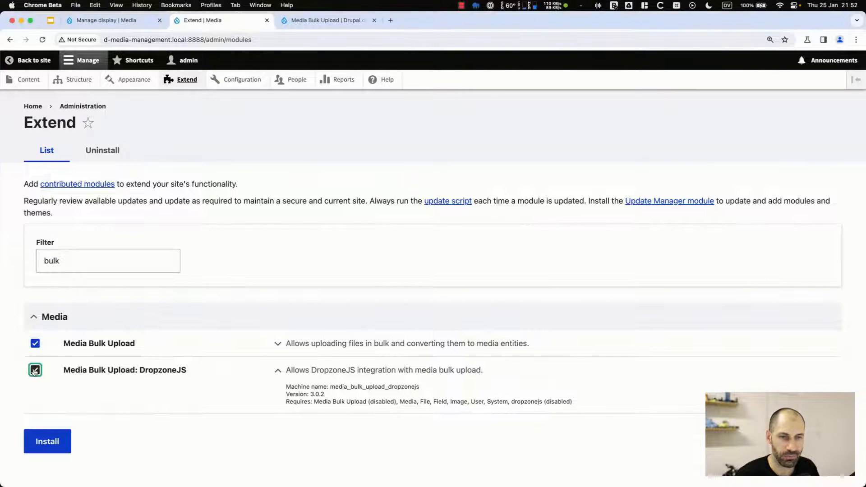
left_click(54, 441)
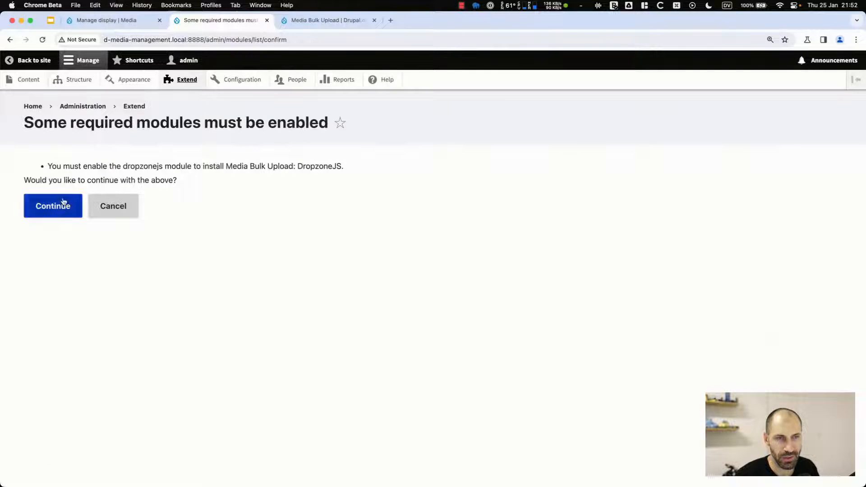
left_click(62, 204)
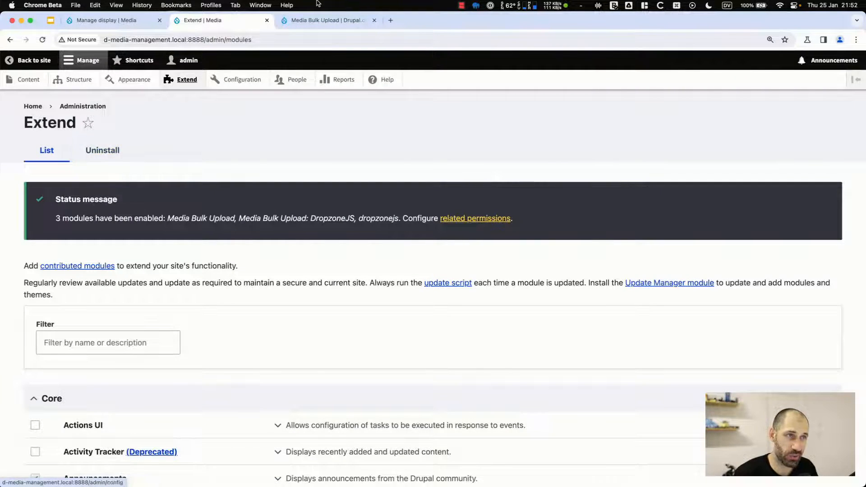
- Open the DropzoneJS project page from the Media Bulk Upload page and read its manual and Composer installation instructions
left_click(311, 20)
scroll(334, 220, "up", 15)
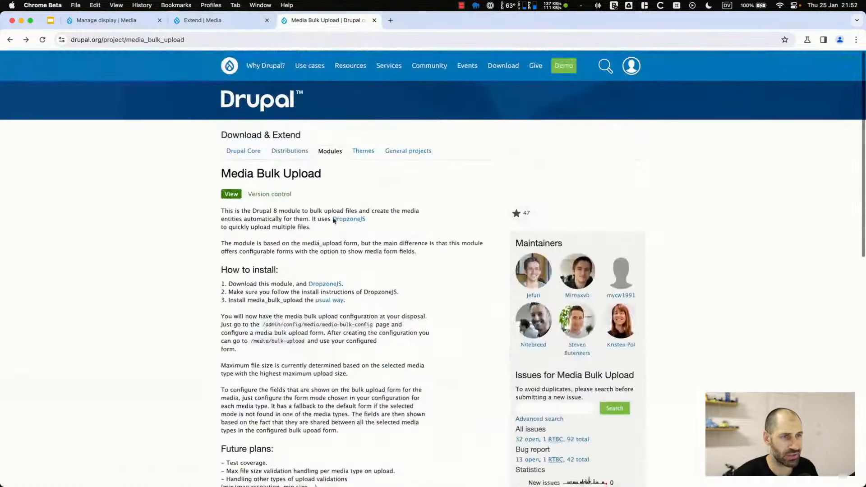
left_click(313, 285)
scroll(195, 261, "down", 1)
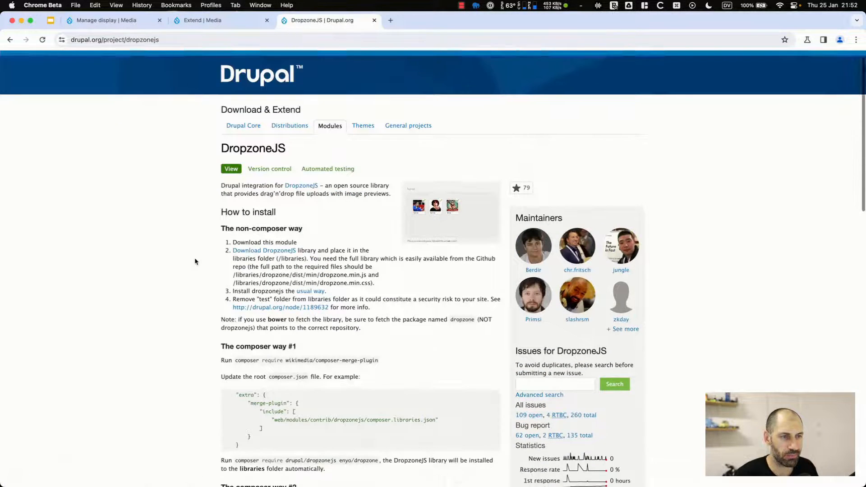
scroll(206, 226, "down", 5)
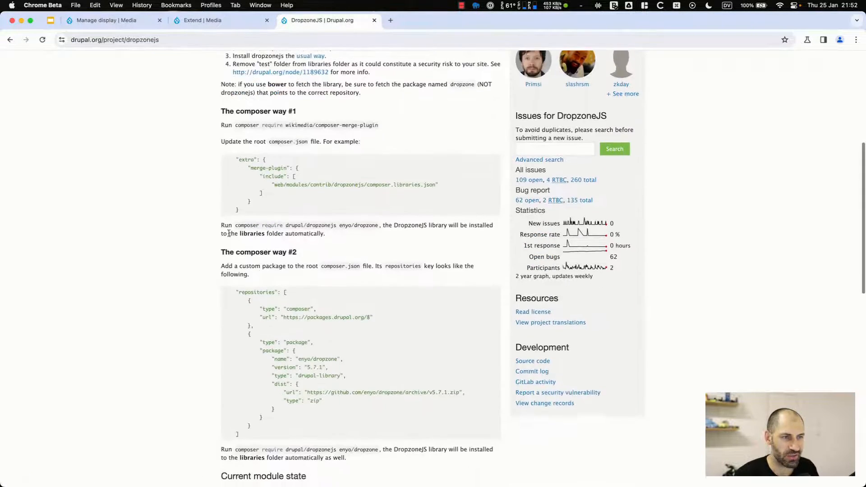
- Highlight the repositories snippet under "The composer way #2" and the libraries/dropzone/dist/min/ path in the non-composer instructions
left_click_drag(264, 435, 228, 292)
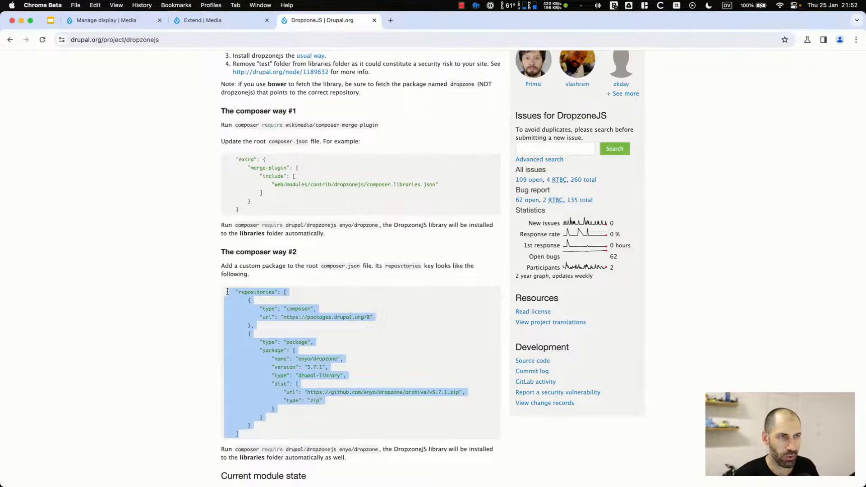
scroll(228, 292, "up", 4)
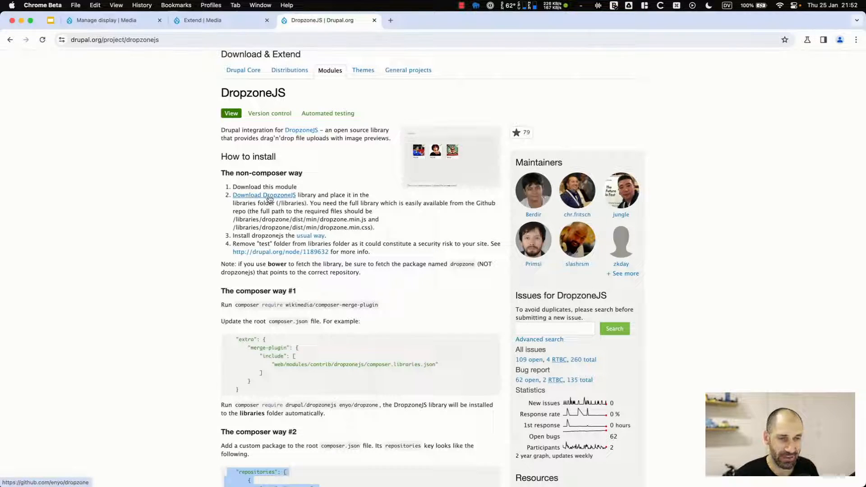
left_click_drag(235, 219, 319, 221)
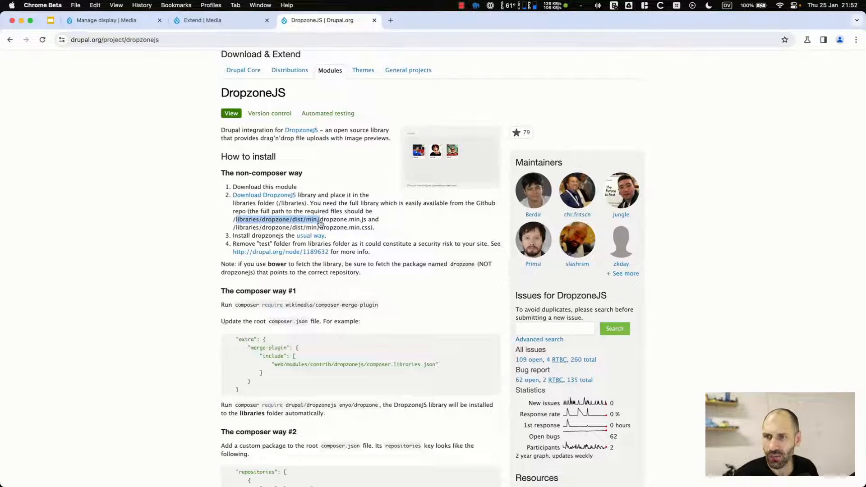
- Switch to VS Code and check dropzone.min.js under web/libraries/dropzone/dist/min, closing the file and collapsing the dropzone folder when done
key("super+Tab")
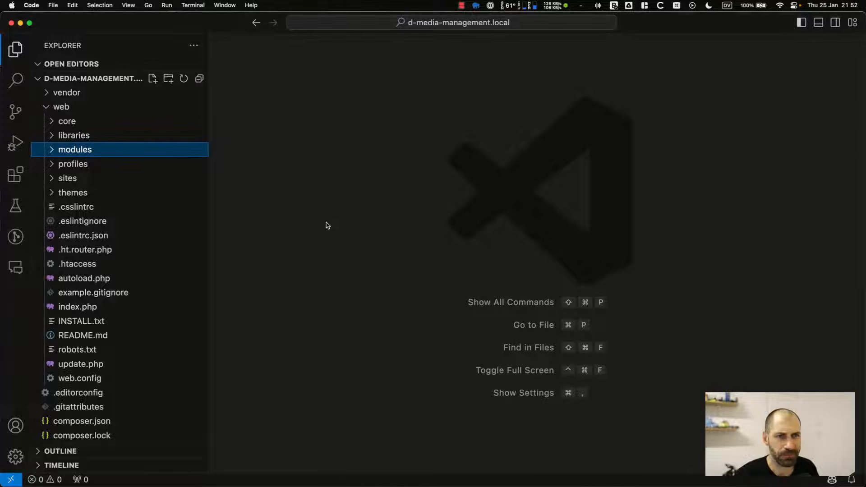
left_click(100, 137)
left_click(96, 149)
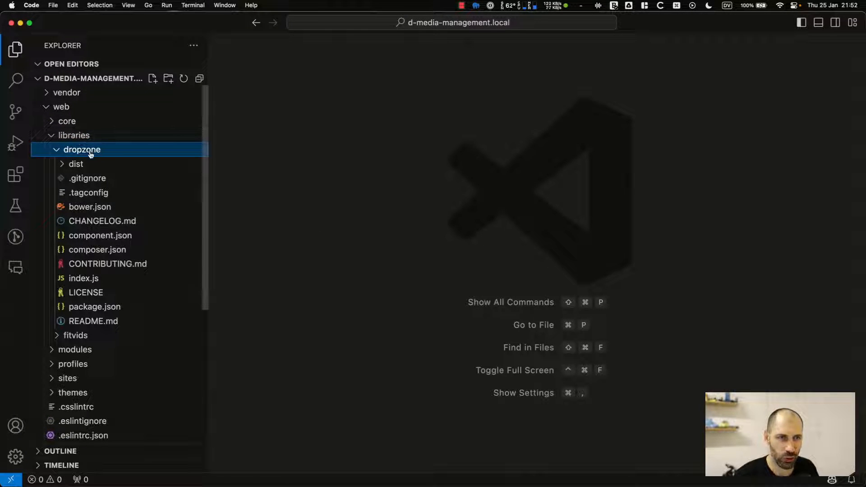
left_click(94, 164)
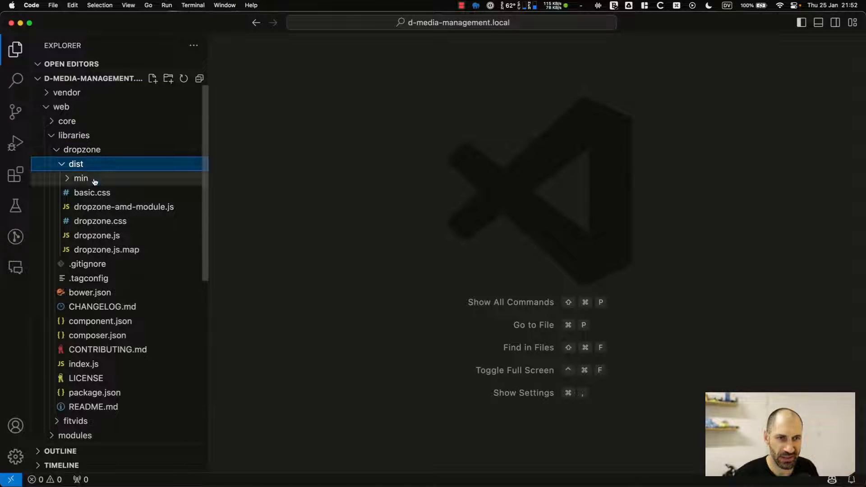
left_click(95, 180)
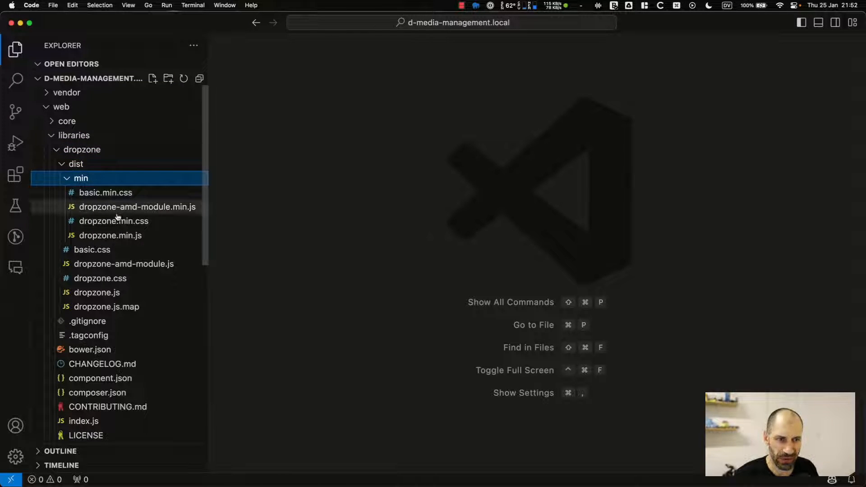
left_click(110, 235)
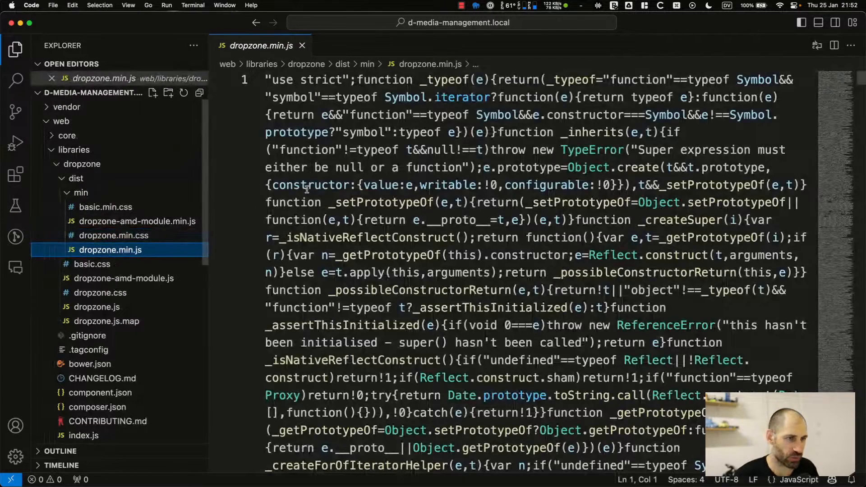
left_click(302, 45)
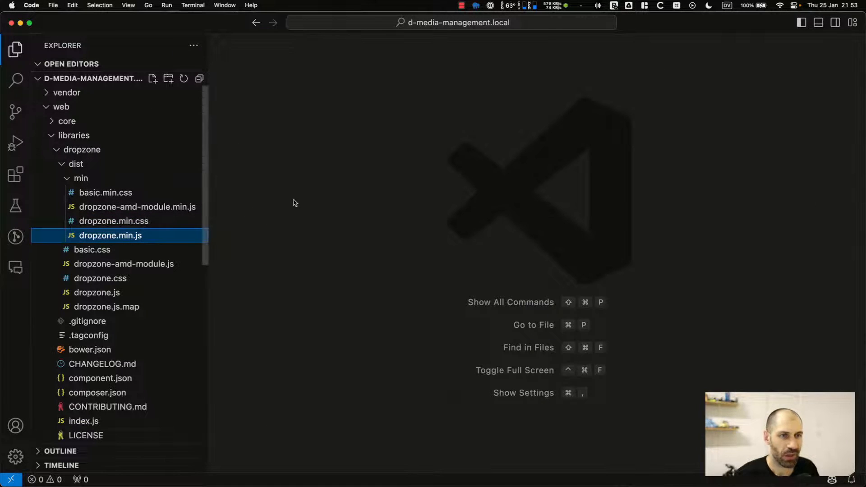
left_click(120, 164)
left_click(119, 152)
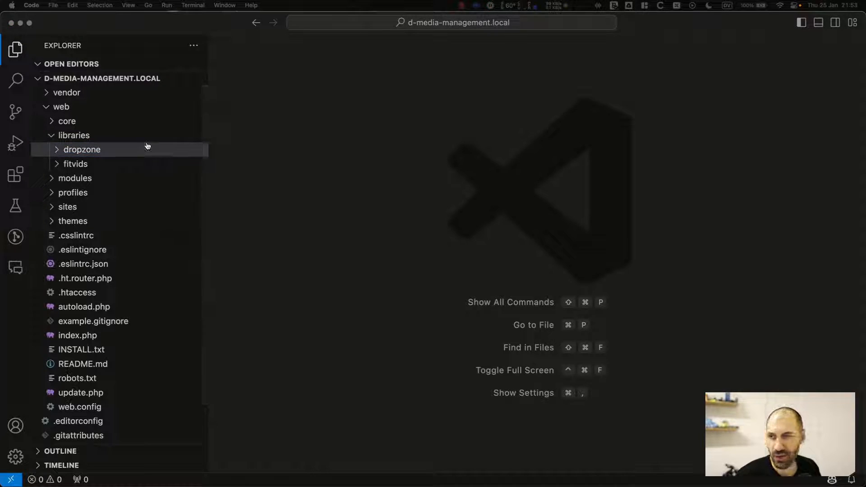
- Switch back to Chrome and open the site's Media listing in the content administration
key("super+Tab")
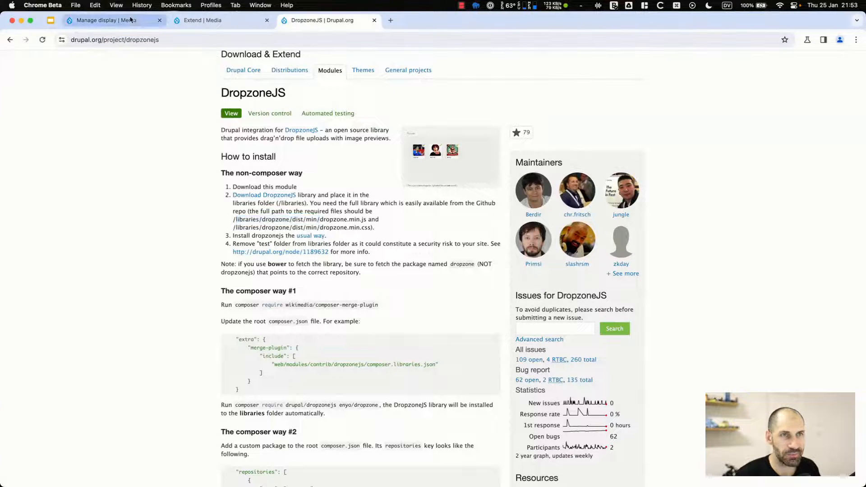
left_click(108, 20)
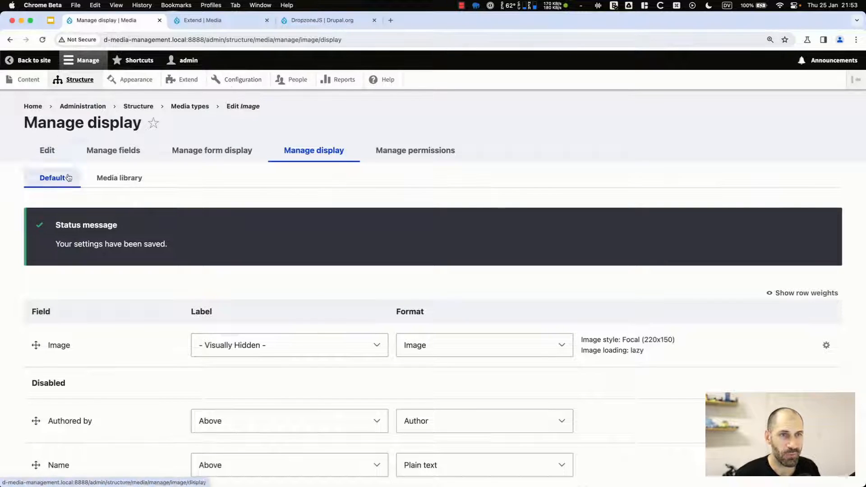
left_click(29, 85)
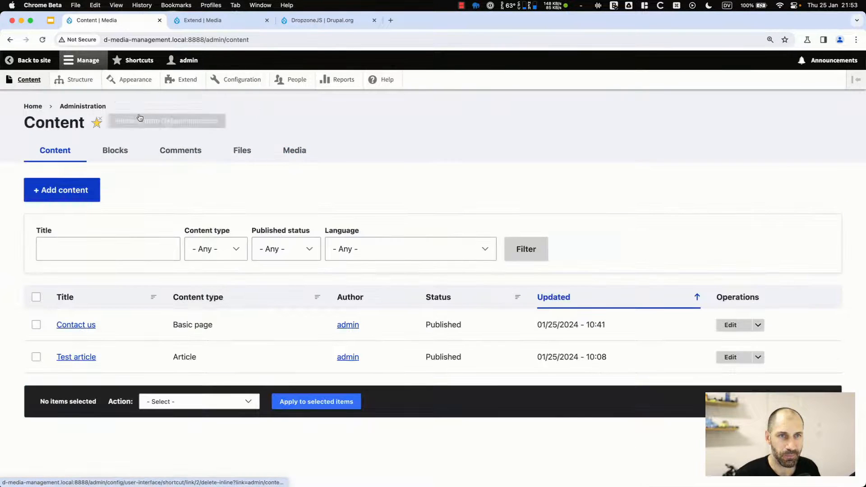
left_click(304, 151)
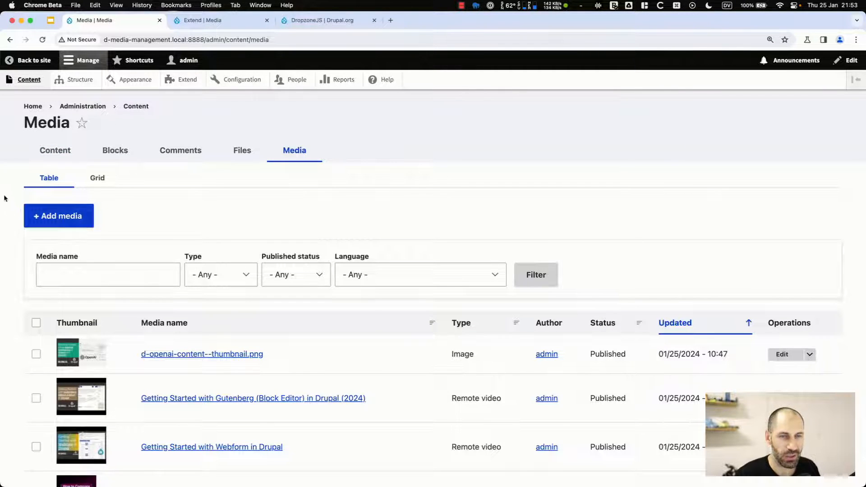
- Open the site configuration in a separate browser tab and clear all caches from the Performance settings
left_click(255, 82, "super")
left_click(219, 20)
scroll(73, 271, "down", 8)
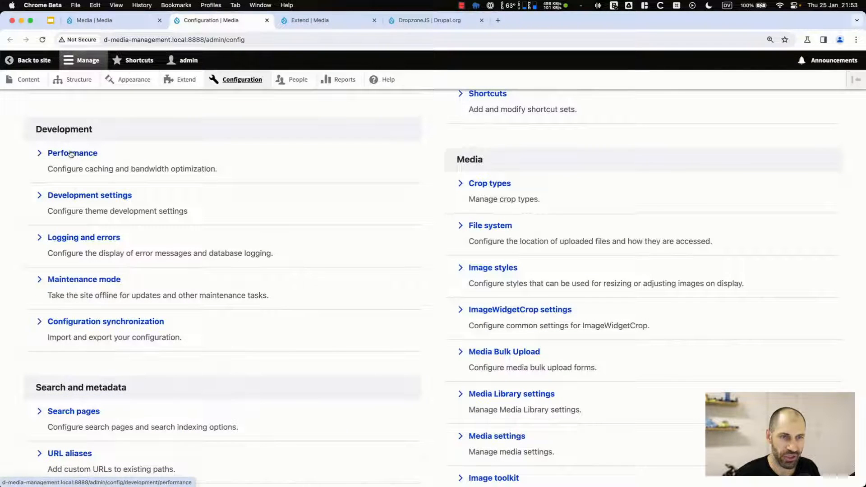
left_click(71, 154)
left_click(123, 212)
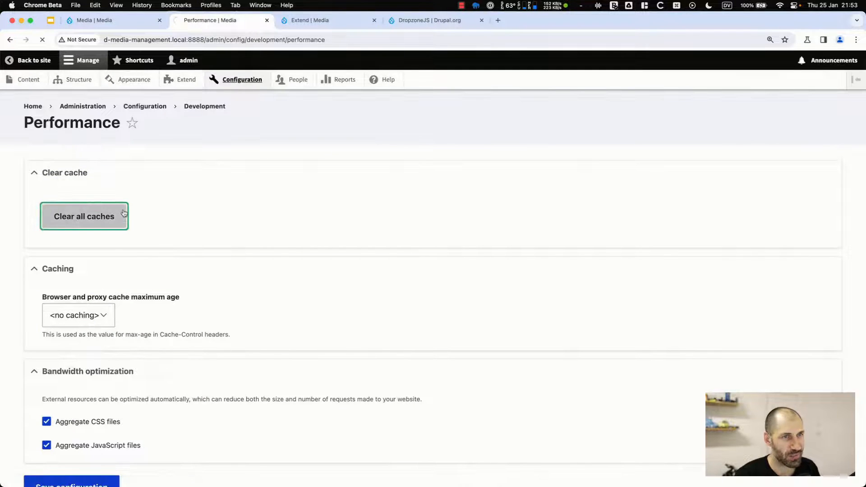
- Reload the Media listing and open the page for uploading media in bulk
left_click(118, 19)
left_click(147, 39)
key("Return")
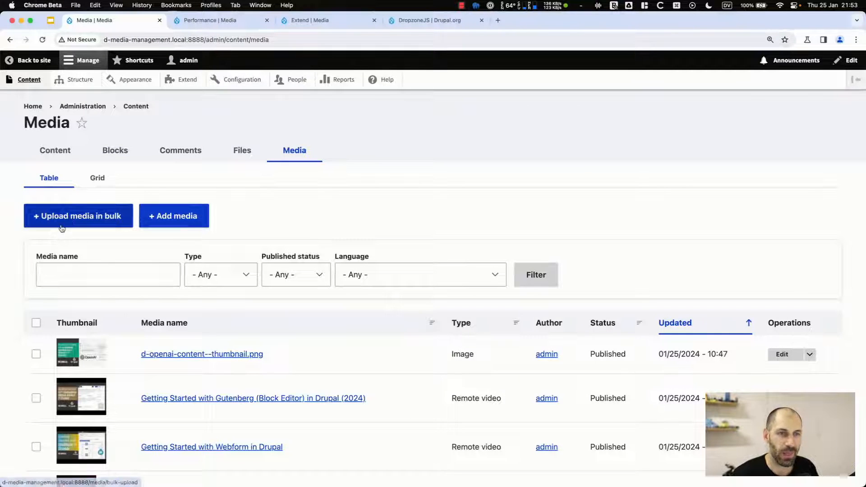
left_click(62, 222)
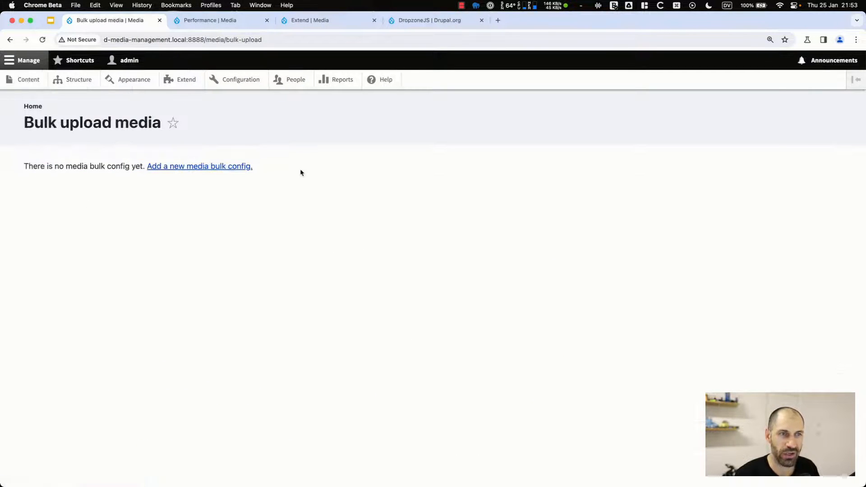
left_click_drag(300, 171, 94, 167)
left_click(96, 168)
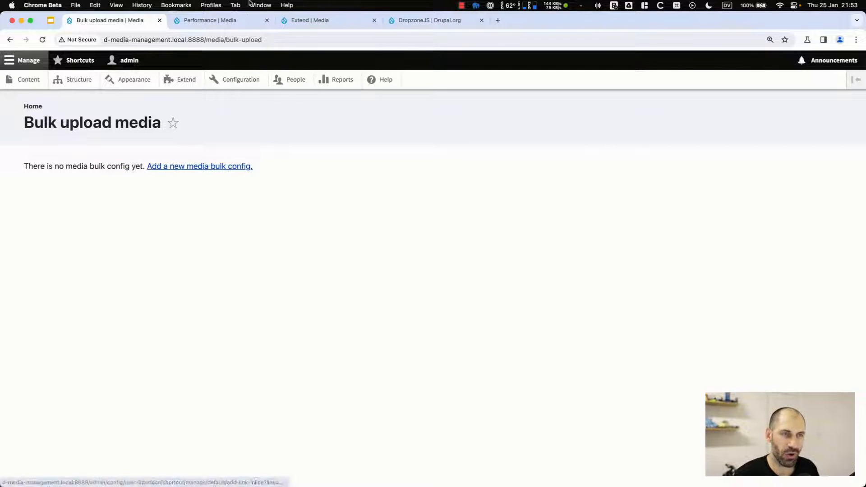
- Open the Media Bulk Upload settings in the site configuration and start adding a media bulk upload configuration
left_click(214, 21)
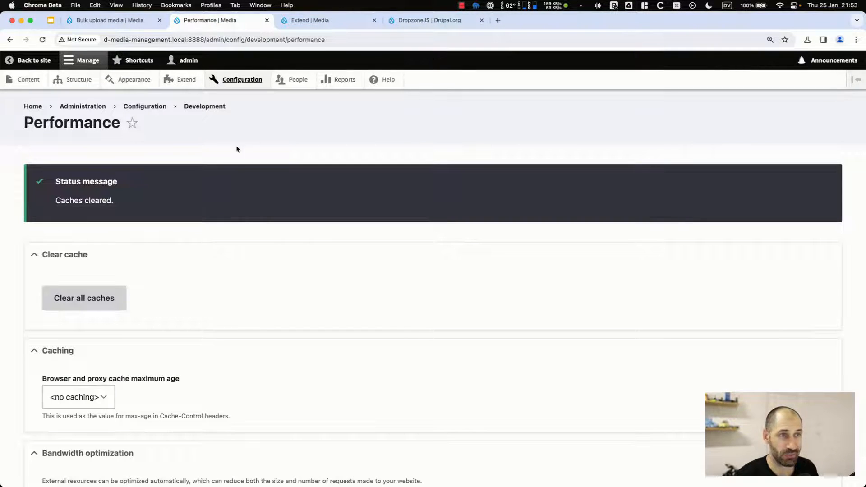
left_click(242, 85)
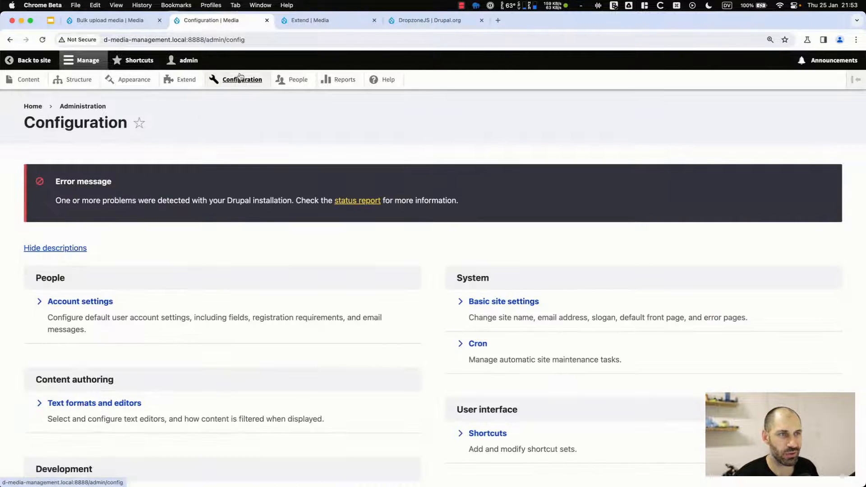
scroll(288, 266, "down", 8)
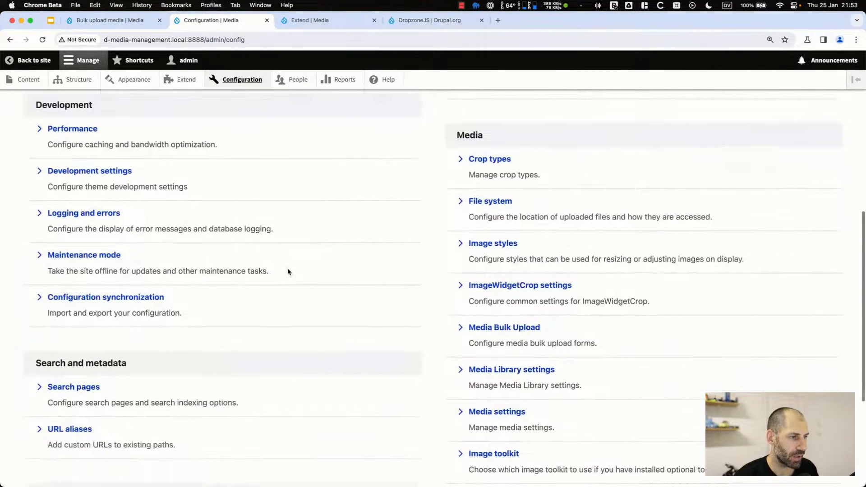
left_click(505, 315)
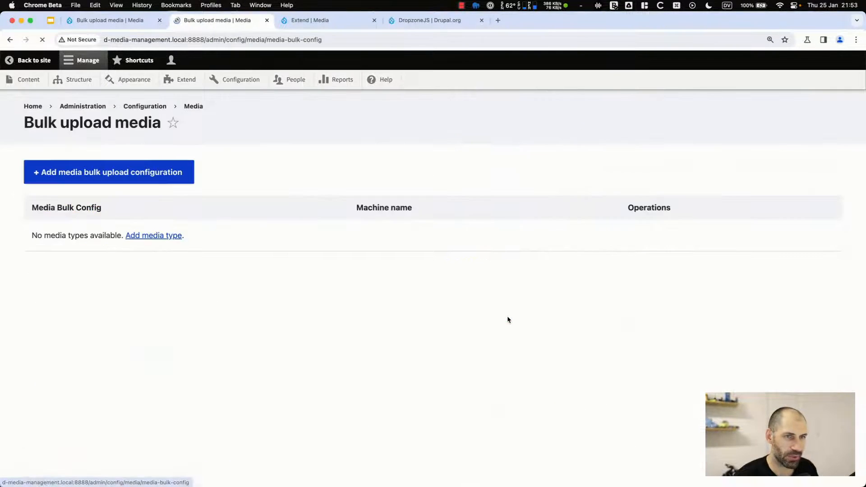
left_click(95, 174)
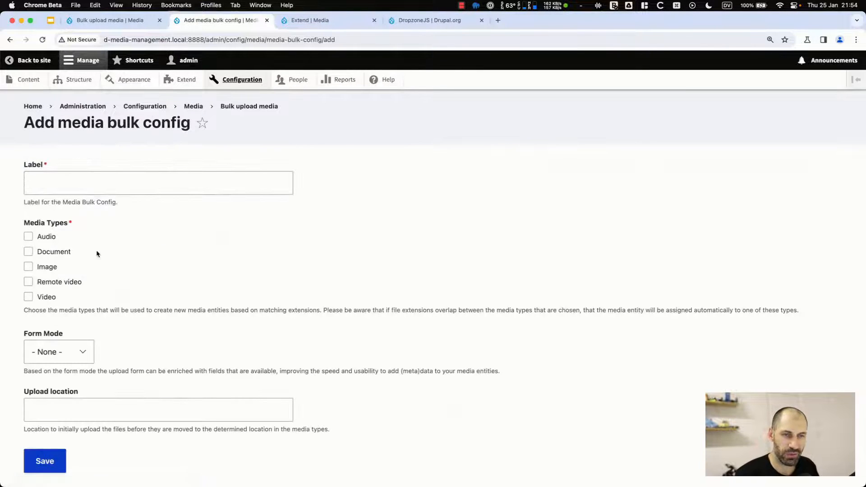
- Save the configuration labelled "Bulk image upload" with the Image media type, and reload the bulk upload page to view its form
left_click(29, 267)
left_click(69, 181)
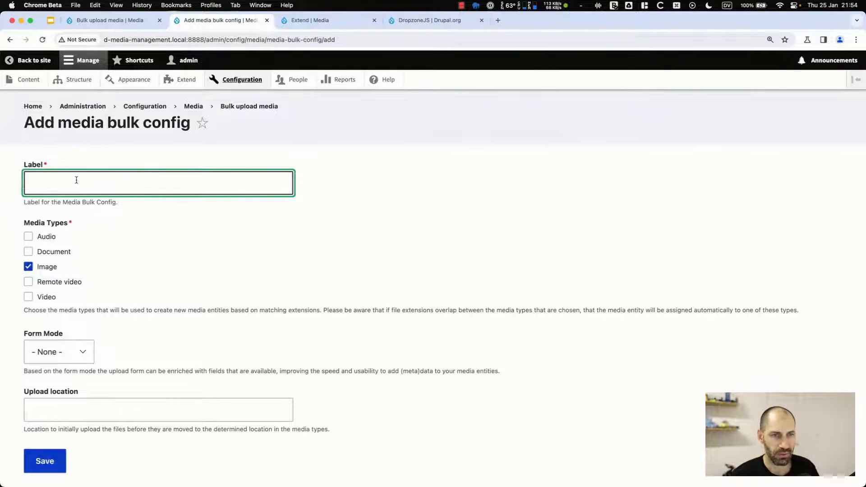
type("Bulk de")
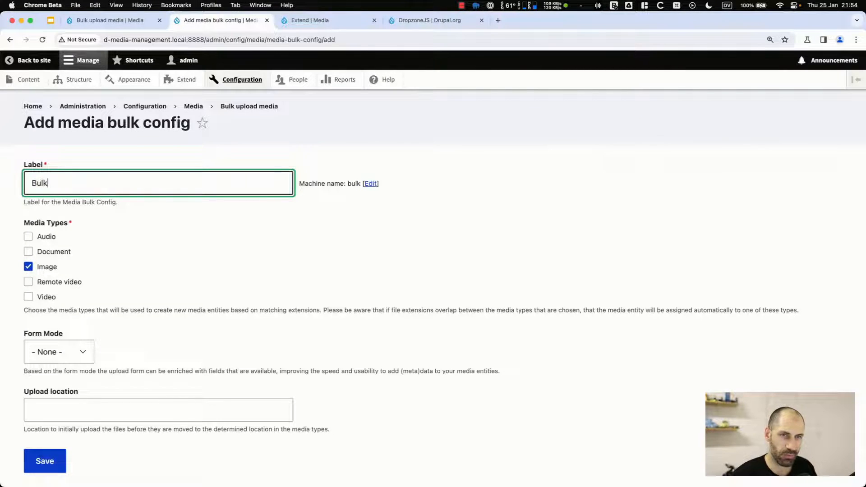
key("BackSpace")
key("BackSpace")
key("BackSpace")
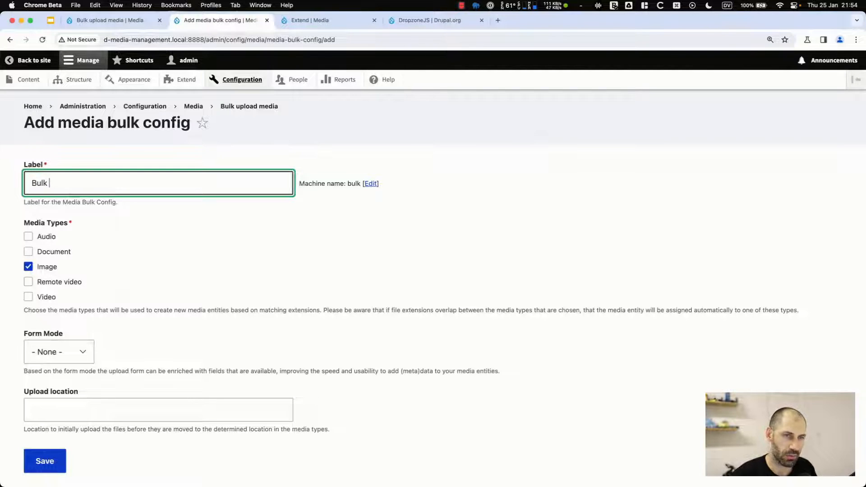
type("image upload")
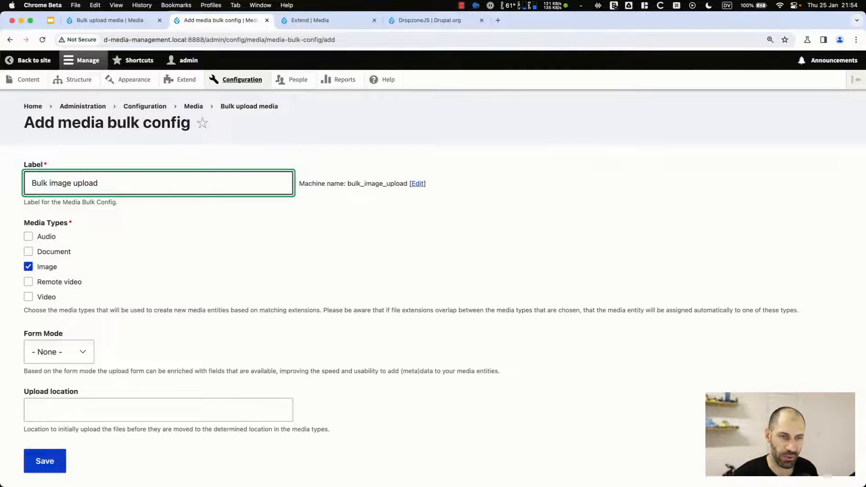
scroll(106, 291, "down", 2)
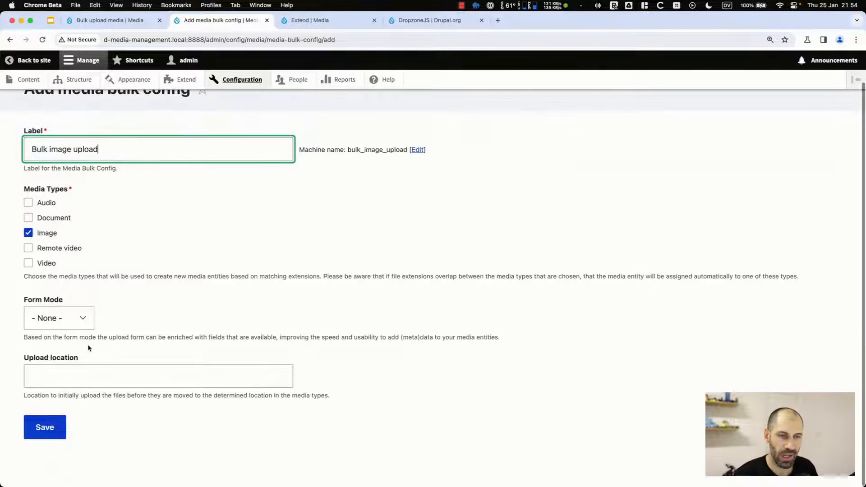
left_click(52, 435)
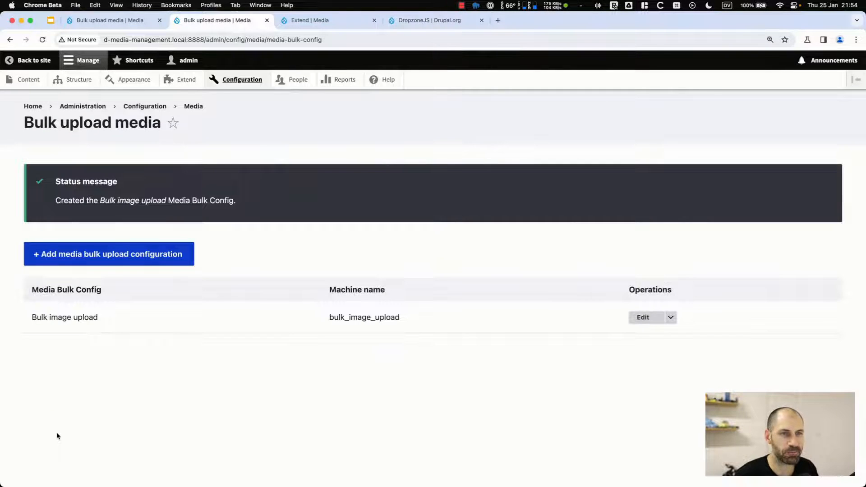
left_click(109, 20)
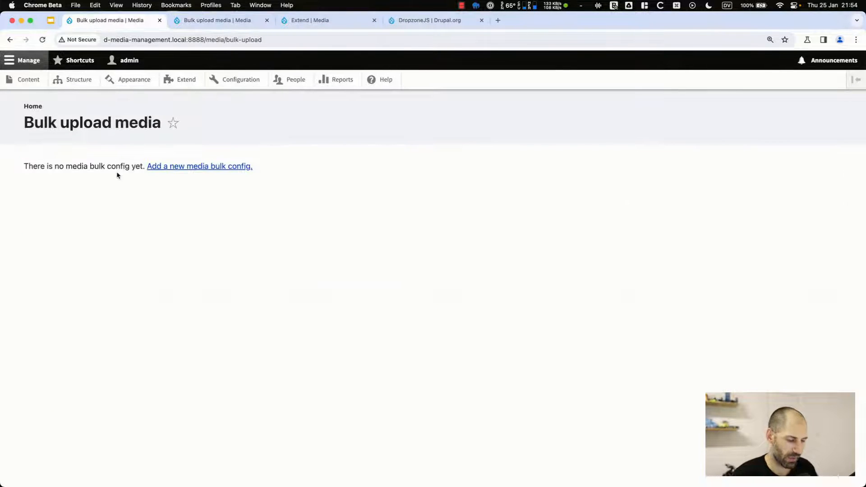
key("super+r")
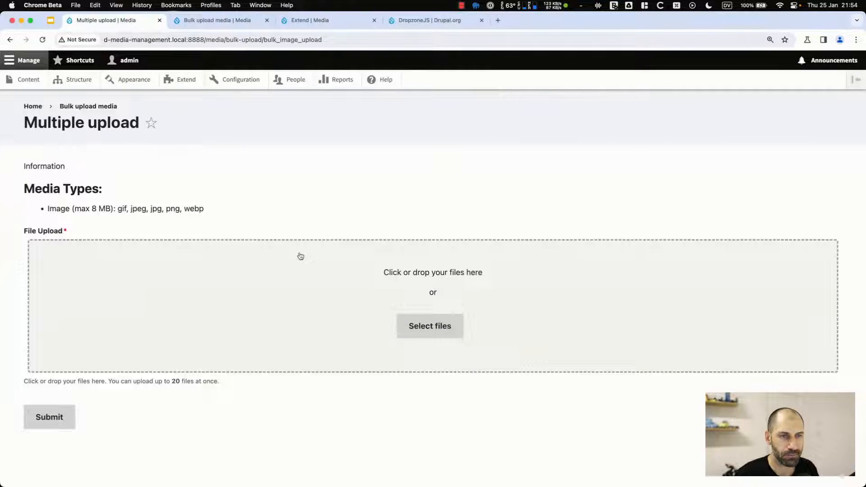
- Edit the Bulk image upload configuration to also allow the Document media type and save it
left_click(217, 21)
left_click(643, 317)
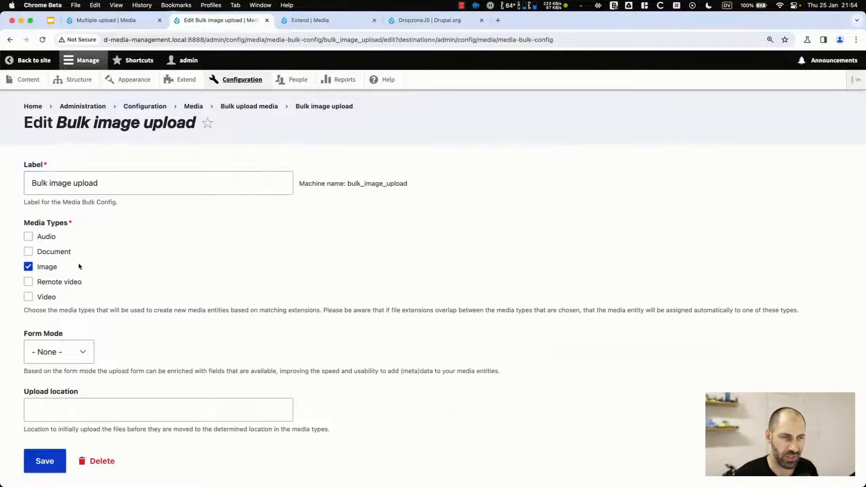
left_click(55, 252)
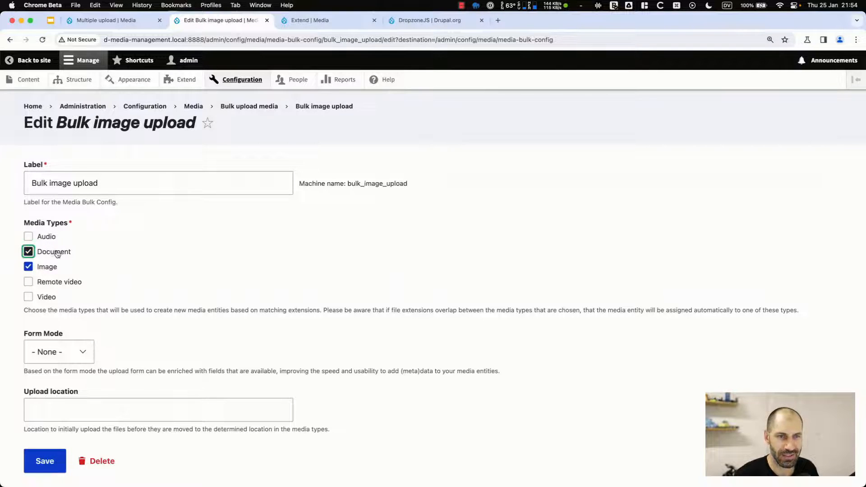
scroll(68, 270, "down", 1)
left_click(45, 428)
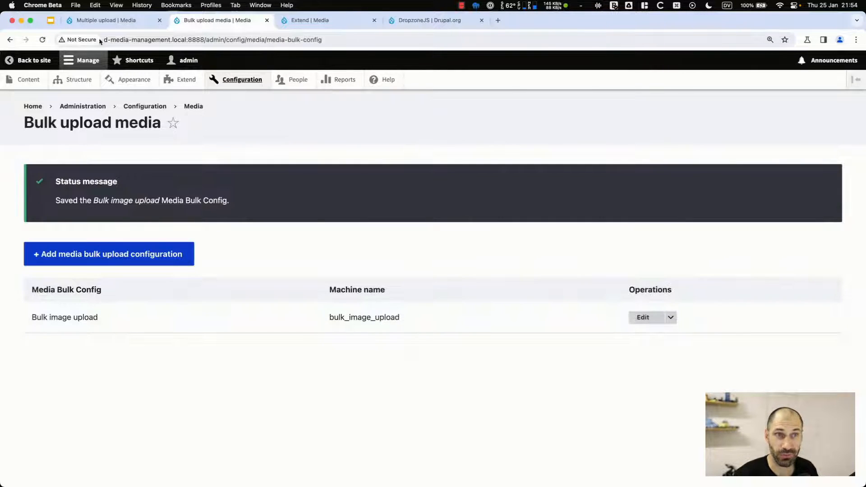
- Reload the bulk upload form and review the allowed Document and Image file extensions and the note about overlapping extensions
left_click(106, 20)
left_click(136, 40)
key("Return")
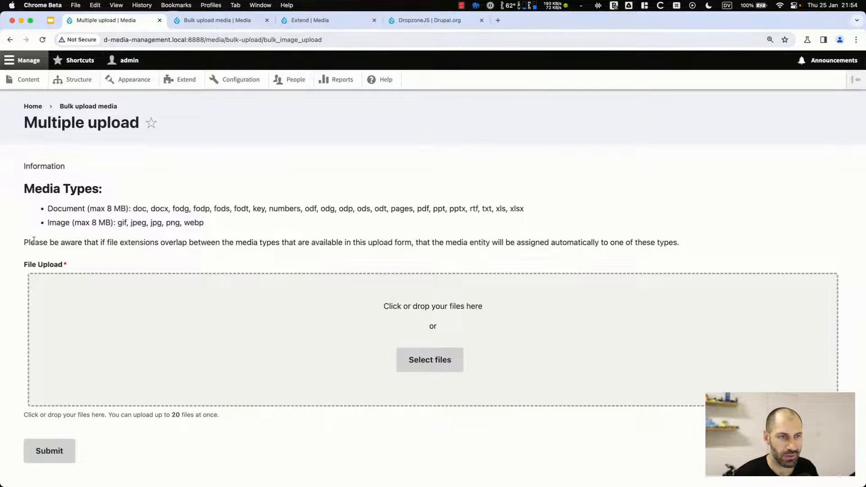
left_click_drag(425, 242, 47, 238)
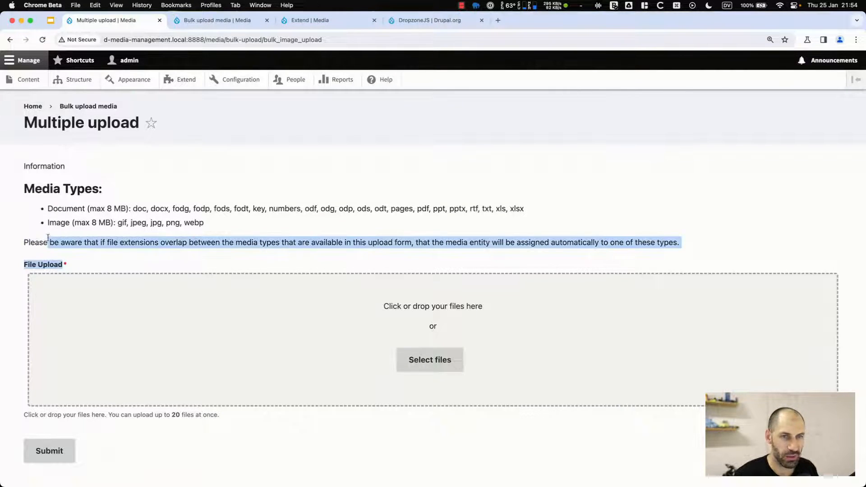
left_click(71, 241)
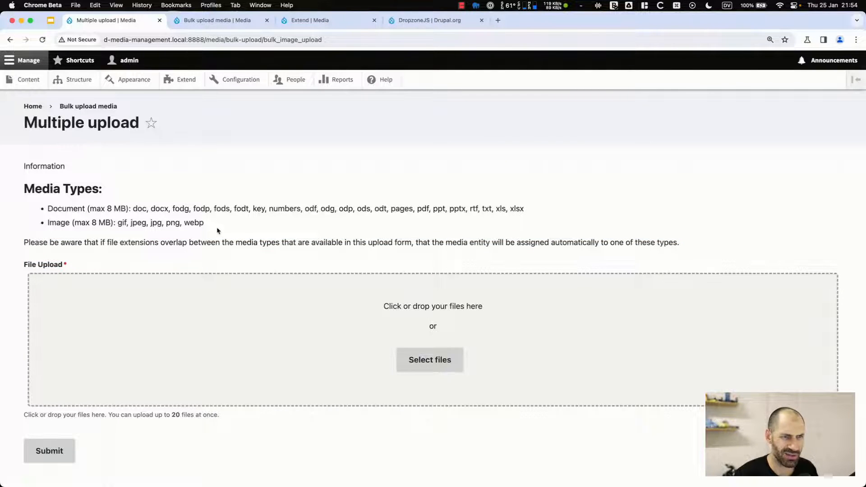
left_click_drag(205, 223, 130, 222)
left_click(251, 243)
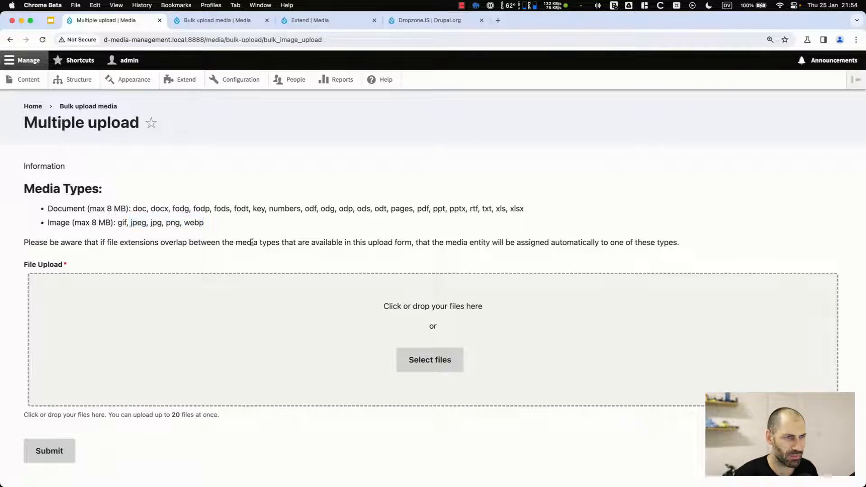
double_click(122, 223)
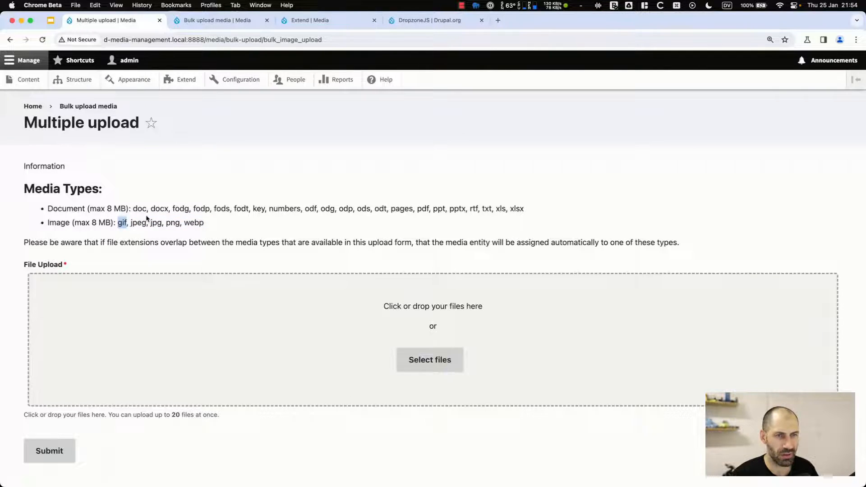
key("super+f")
key("Escape")
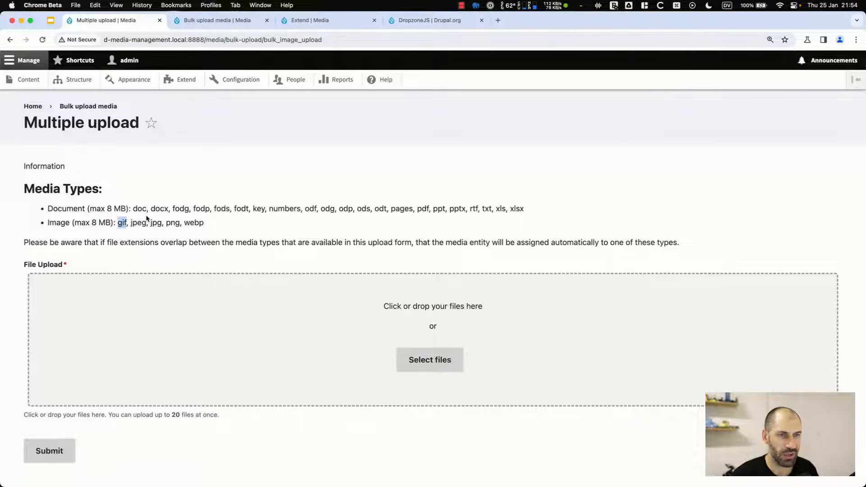
left_click_drag(220, 223, 118, 218)
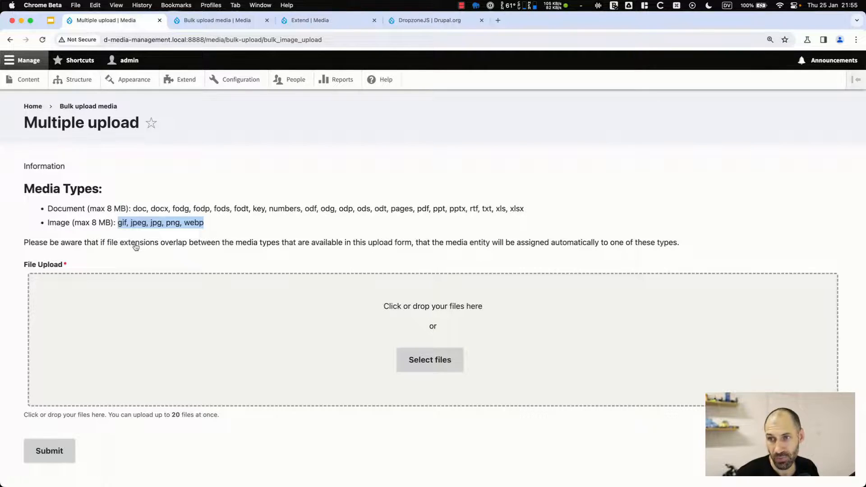
- Bulk upload d-overview-views--04-infinite-scroll--00.png, --01.png and --02.png plus ps-how-to--01-full-text-search.pdf from the test_test folder in Finder, and submit the form
key("super+Tab")
left_click(581, 235)
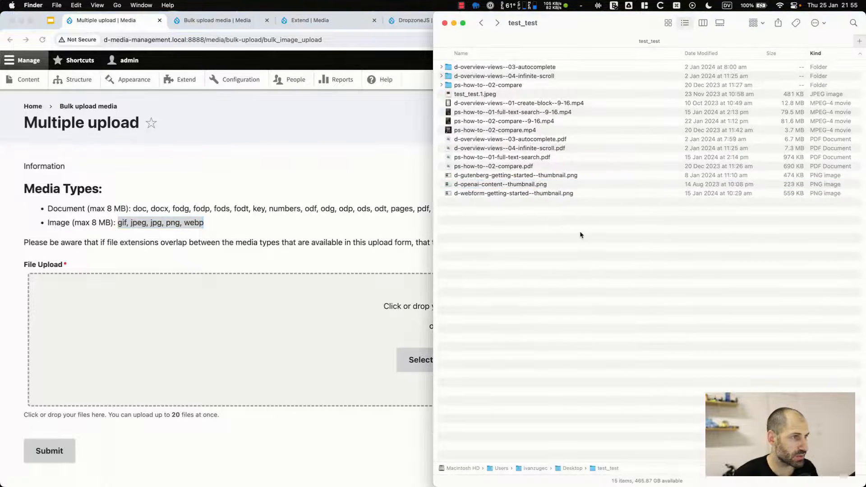
left_click(441, 85)
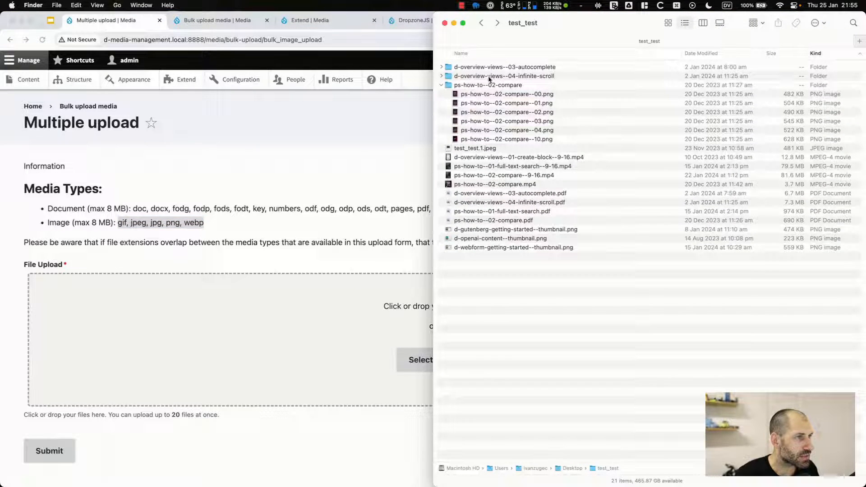
left_click(441, 76)
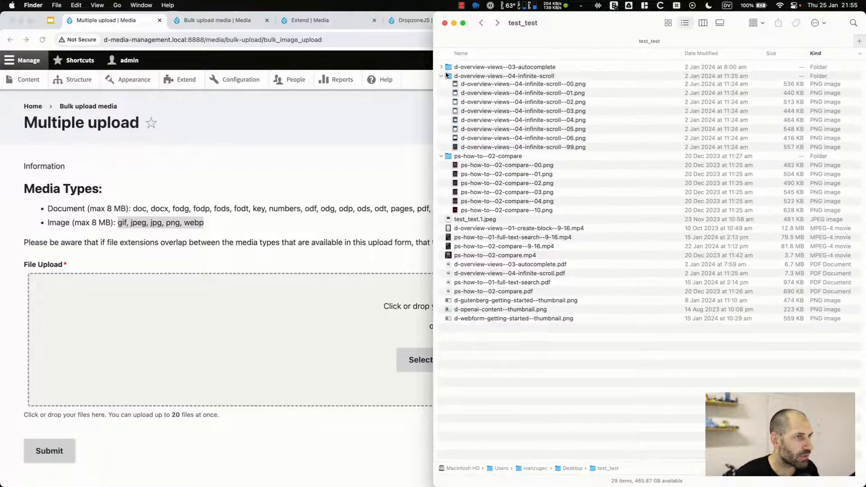
left_click(495, 86)
left_click(499, 103, "shift")
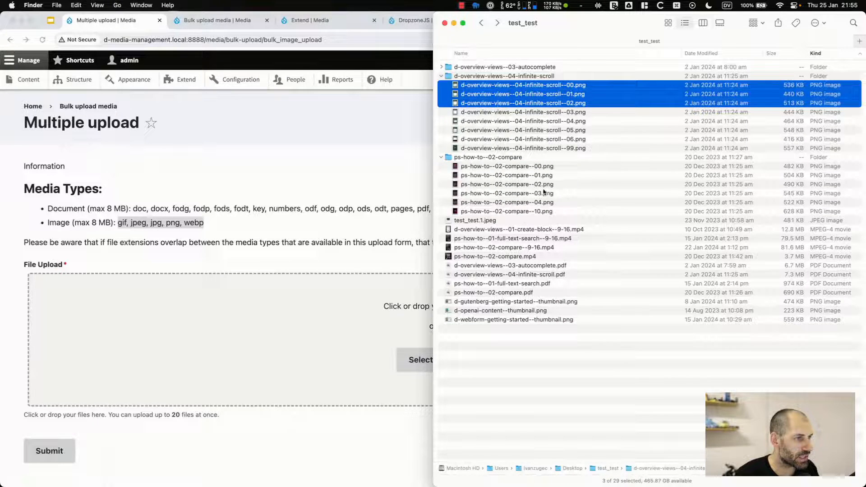
left_click(510, 284, "super")
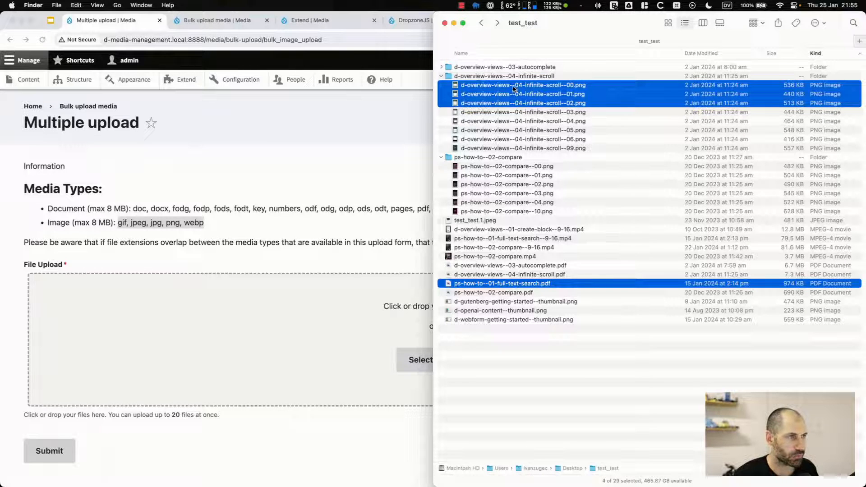
left_click_drag(515, 89, 267, 304)
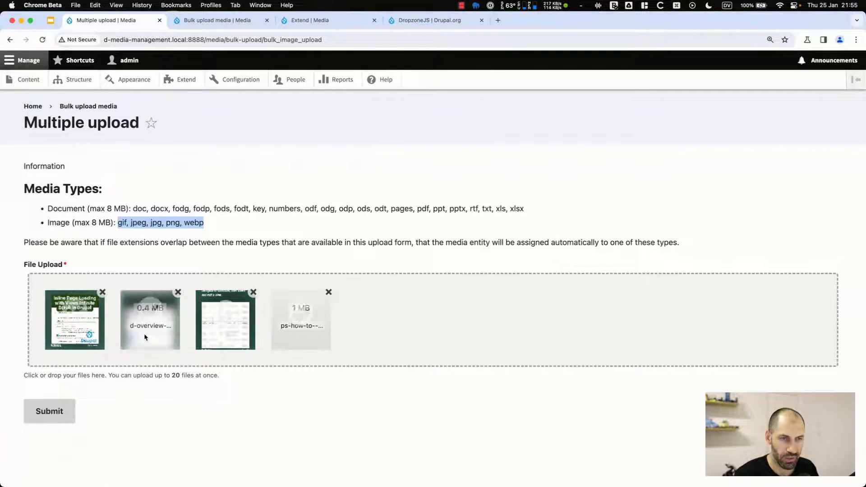
left_click(55, 410)
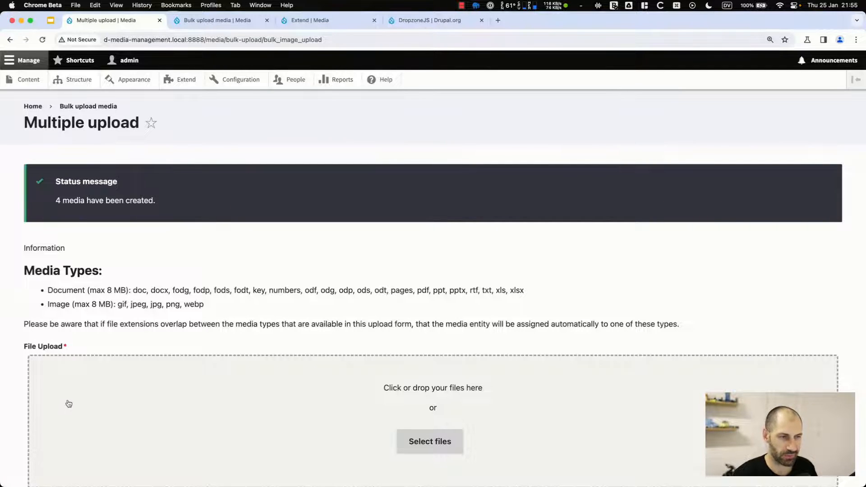
- Open the Media listing and check the bulk-uploaded images and PDF, including the media type assigned to the PDF
scroll(67, 402, "down", 5)
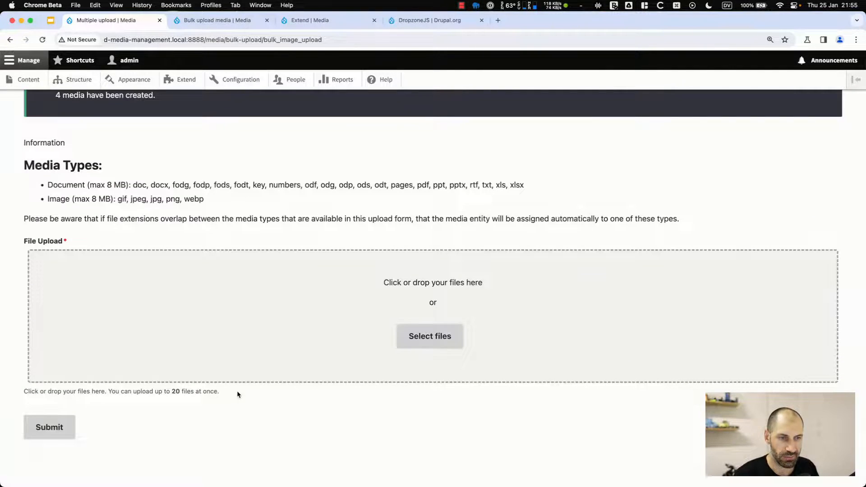
scroll(47, 120, "up", 5)
left_click(39, 79)
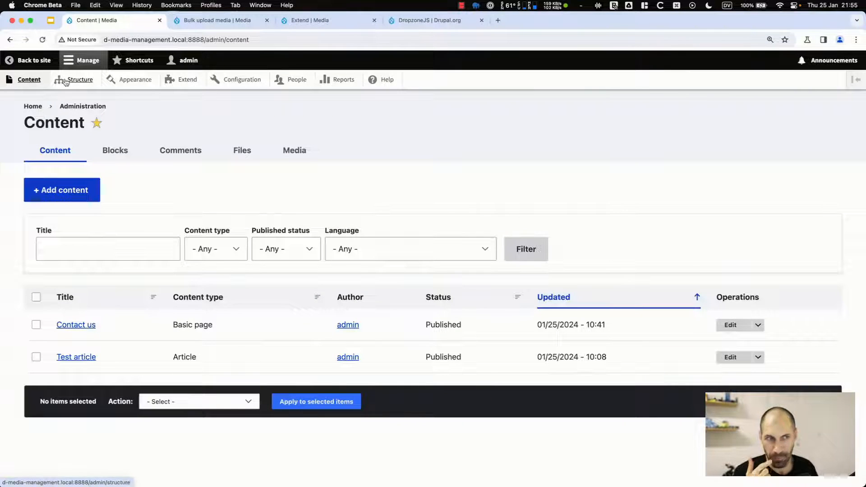
left_click(295, 157)
scroll(248, 224, "down", 10)
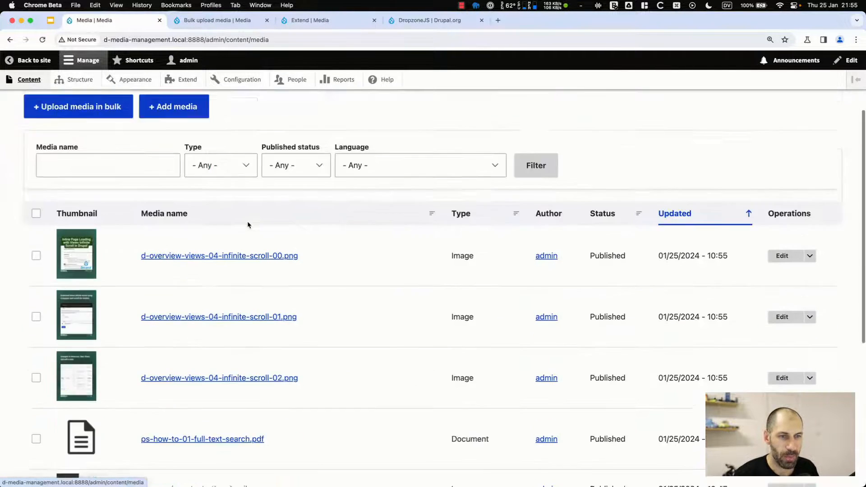
left_click_drag(281, 323, 145, 319)
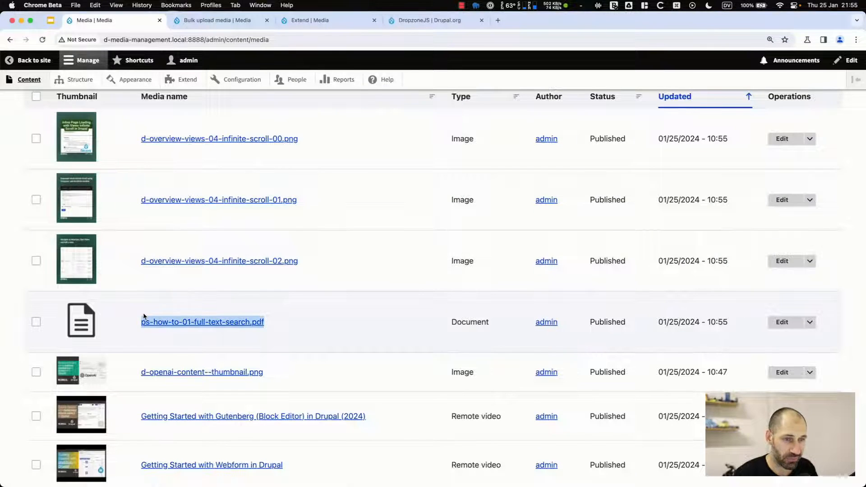
left_click_drag(451, 322, 490, 323)
left_click(491, 323)
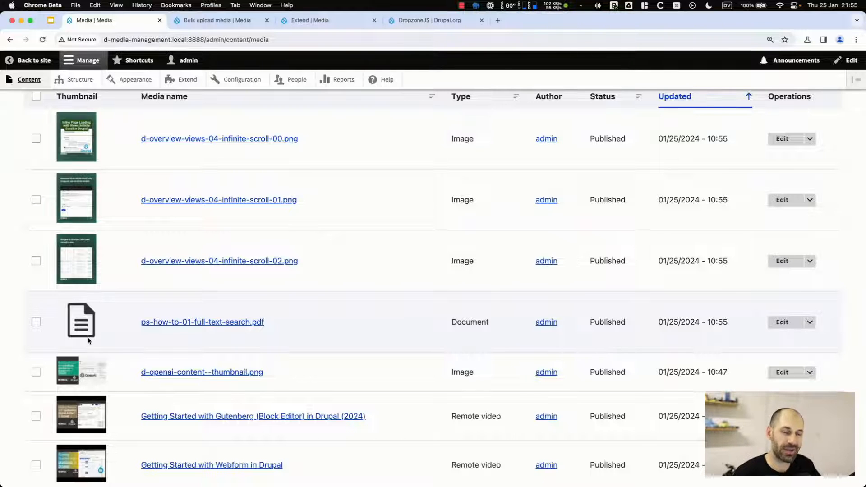
scroll(151, 239, "up", 2)
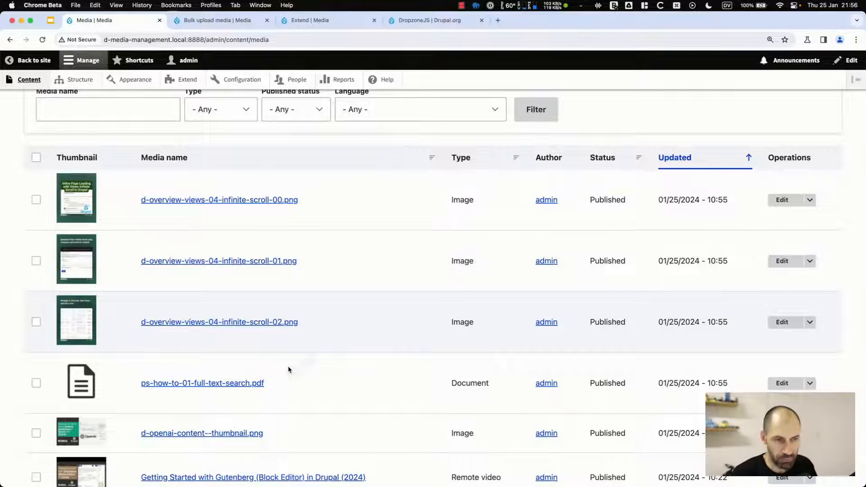
scroll(307, 384, "down", 1)
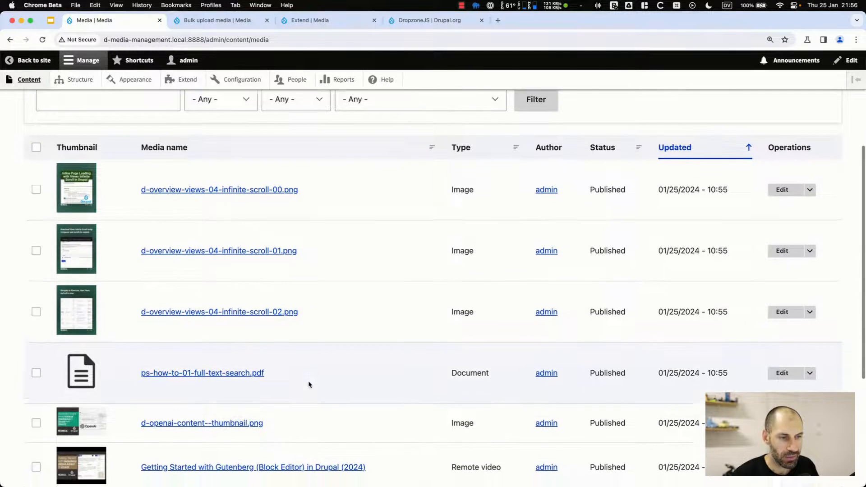
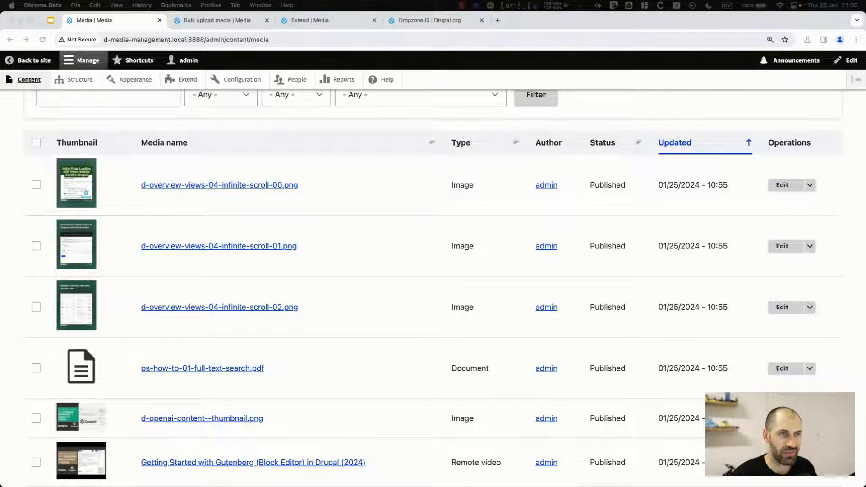
key("super+t")
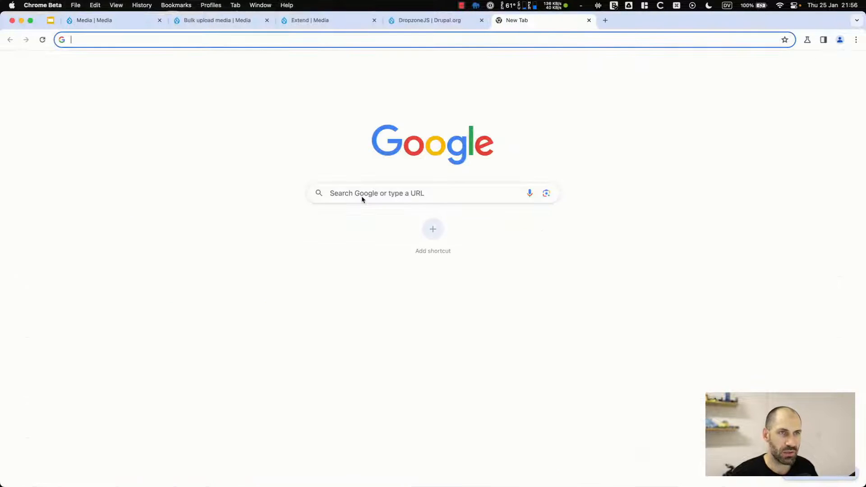
type("https://www.drupal.org/project/fitvids")
key("Return")
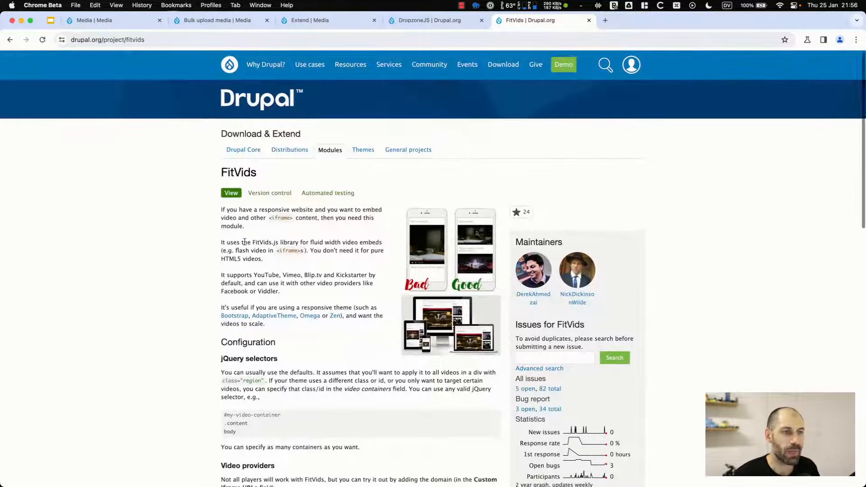
scroll(258, 199, "down", 3)
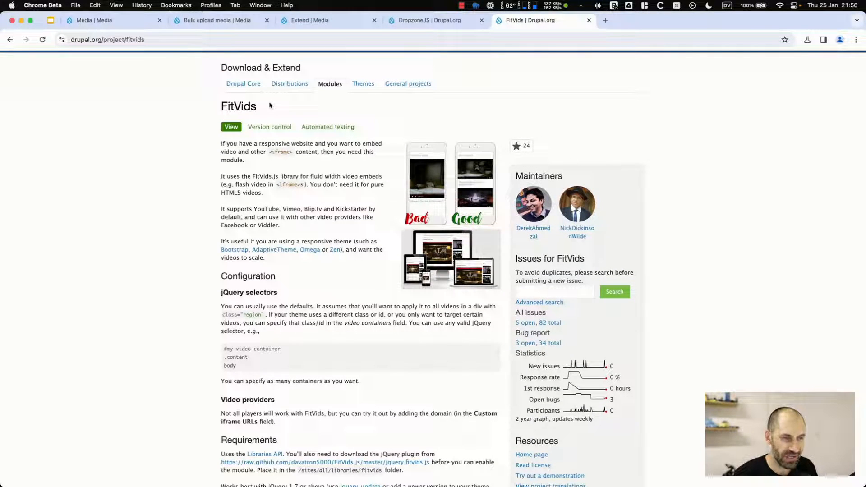
scroll(248, 239, "down", 3)
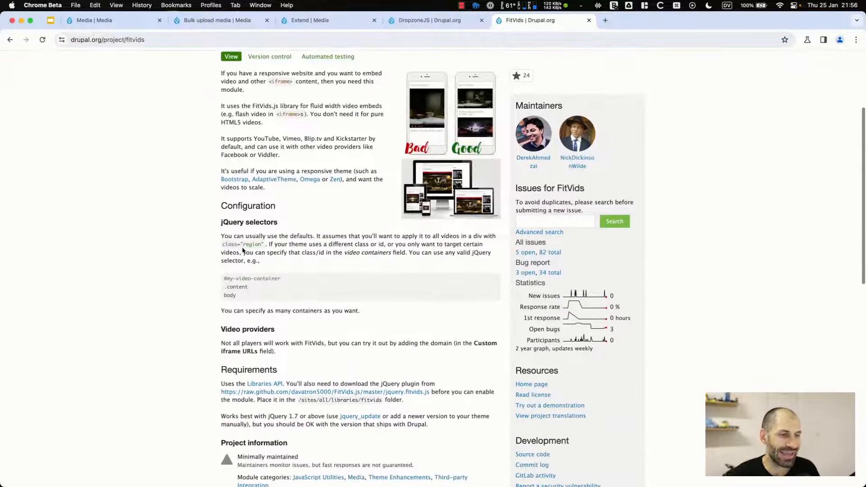
scroll(248, 250, "up", 3)
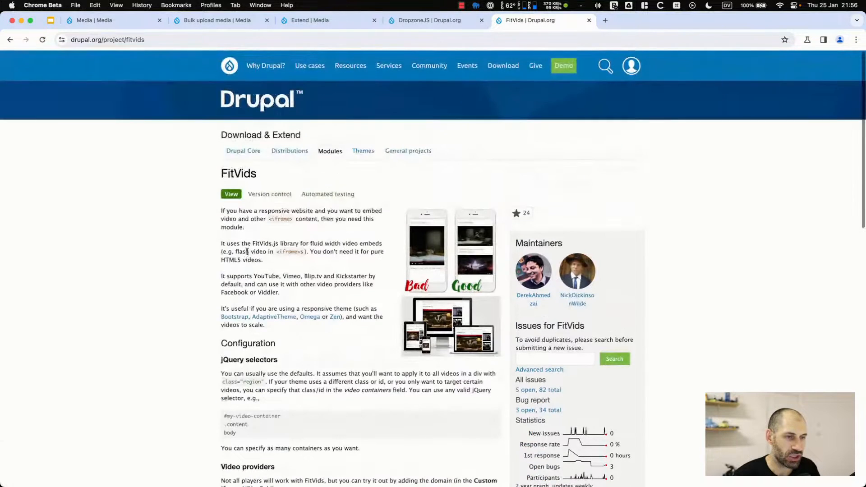
scroll(197, 270, "down", 4)
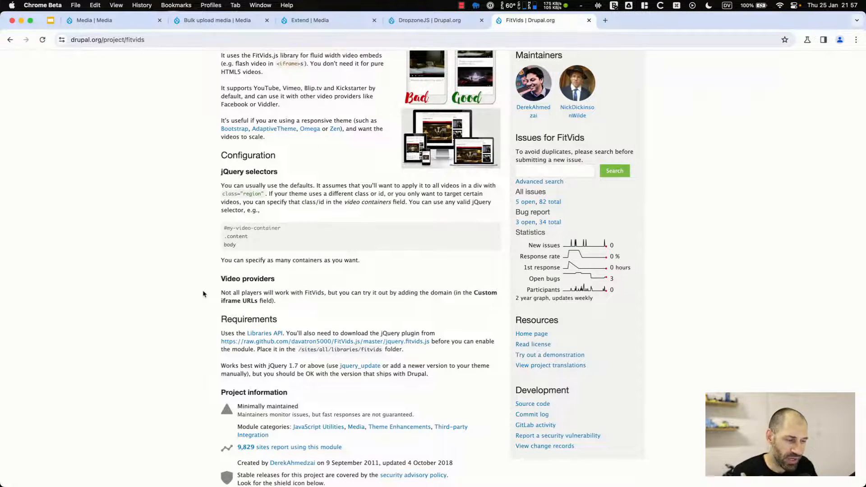
- Return to the Drupal site's Content listing and open the Test article for editing
left_click(116, 21)
scroll(191, 221, "up", 4)
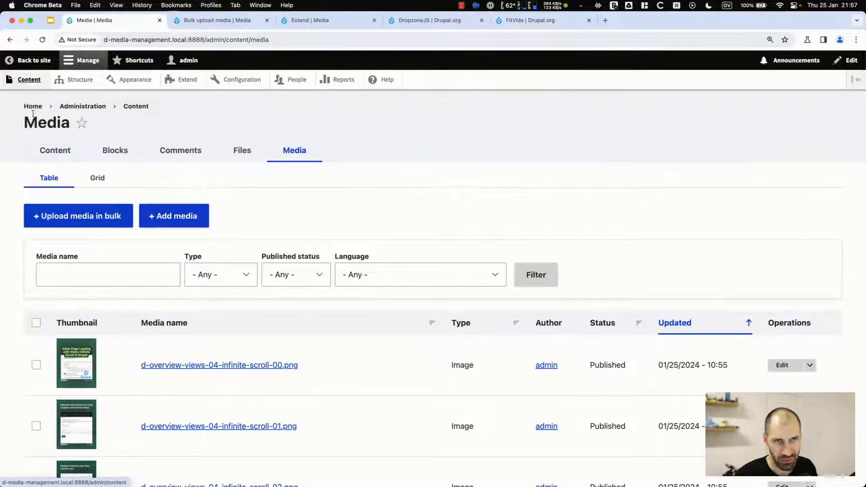
left_click(26, 82)
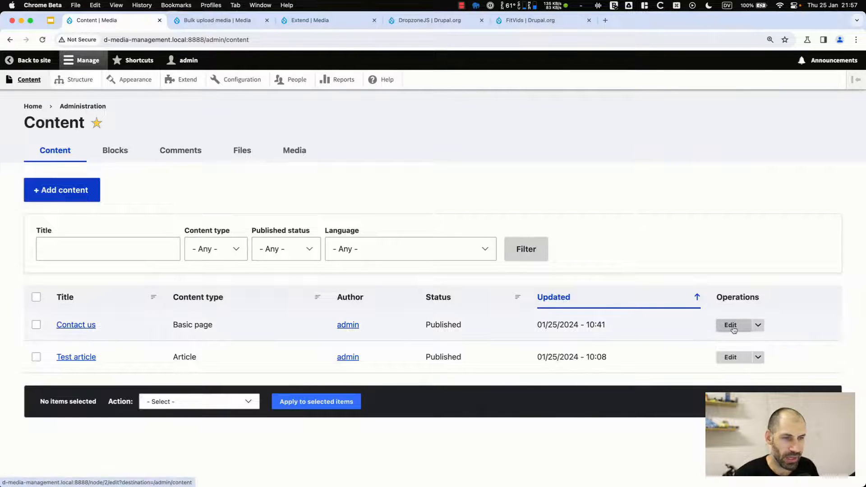
left_click(731, 356)
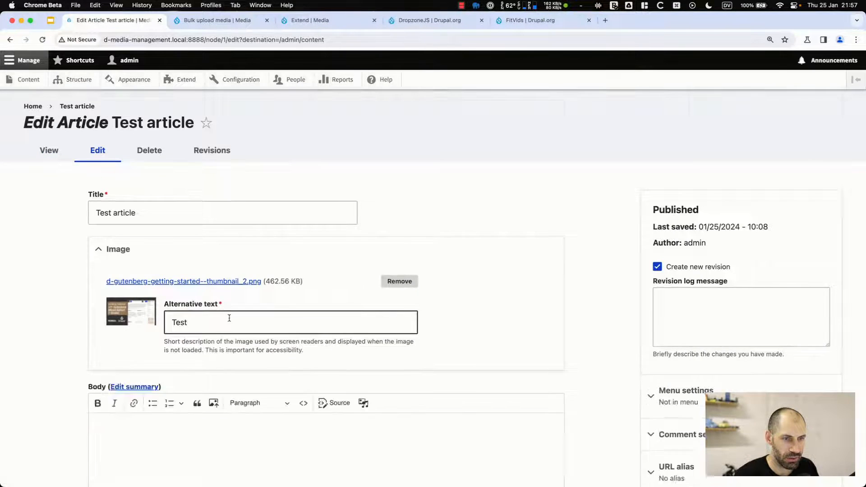
- Fill the article's body with three paragraphs of placeholder text by repeating "aotenh usantou ntot hoeu"
scroll(229, 318, "down", 7)
left_click(263, 216)
type("aotenh usantou ntot ")
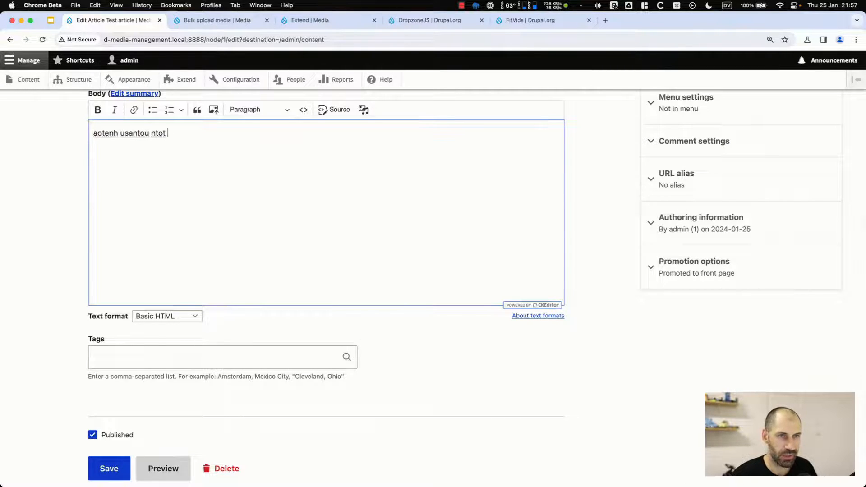
type("hoeu")
key("super+a")
key("super+c")
key("Right")
key("super+v")
key("super+v")
key("super+v")
key("super+v")
key("super+v")
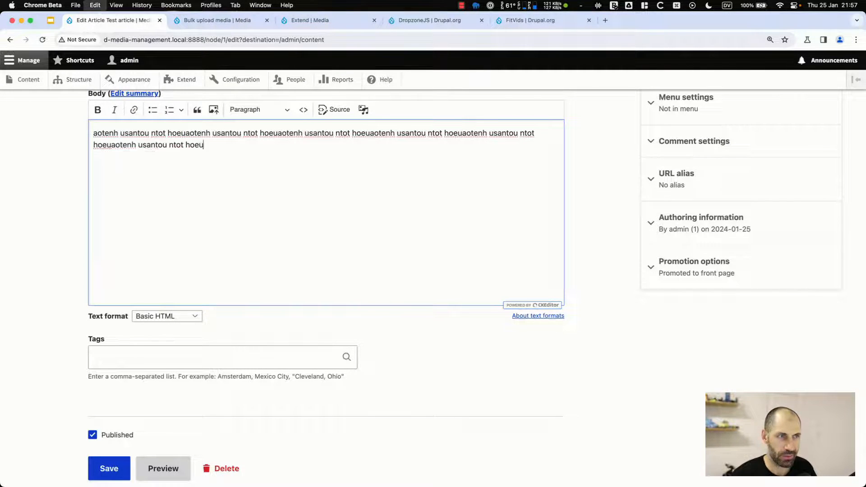
key("super+v")
key("super+v")
key("super+v")
key("super+v")
key("super+v")
key("Return")
key("super+v")
key("super+v")
key("super+v")
key("super+v")
key("super+v")
key("super+v")
key("super+v")
key("super+v")
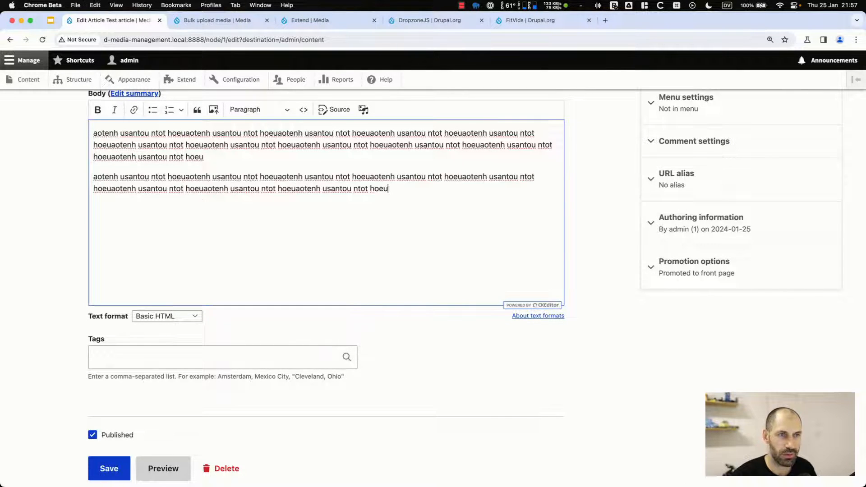
key("super+v")
key("Return")
key("super+v")
key("super+v")
key("super+v")
key("super+v")
key("super+v")
key("super+v")
key("super+v")
key("super+v")
key("super+v")
key("super+v")
key("super+v")
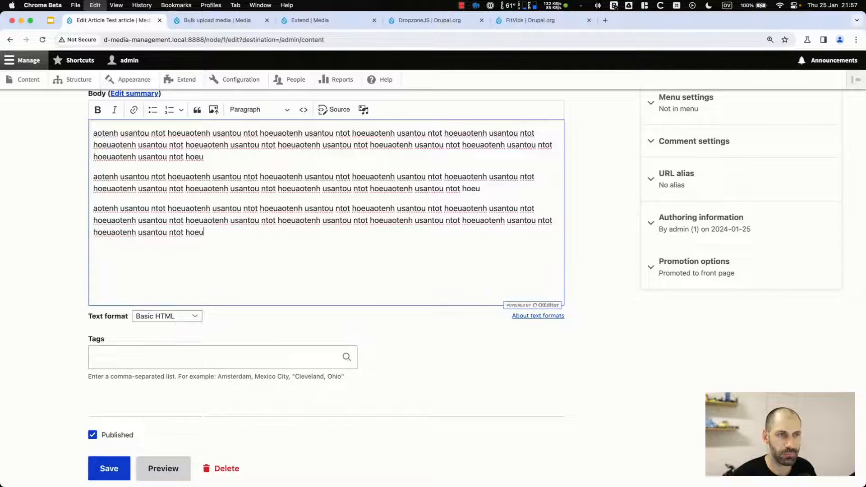
- Insert the remote video "Getting Started with Webform in Drupal" from the media library between the body's first and second paragraphs
key("super+v")
left_click(244, 157)
key("Return")
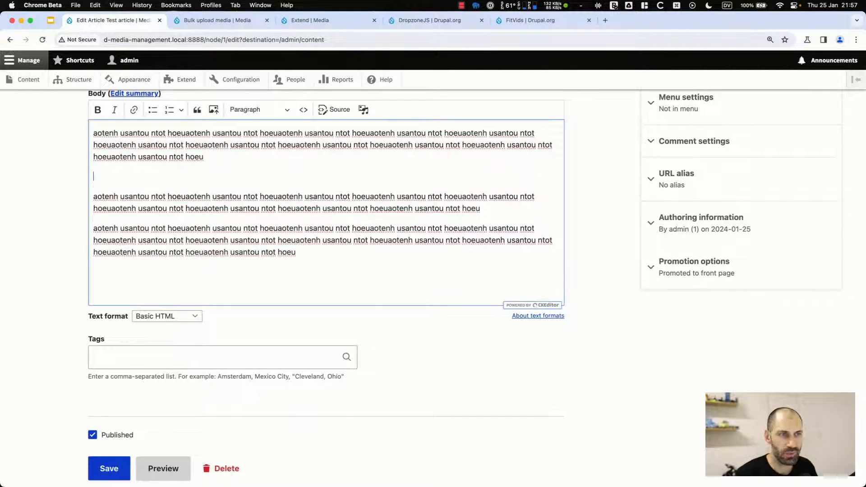
left_click(363, 109)
left_click(140, 151)
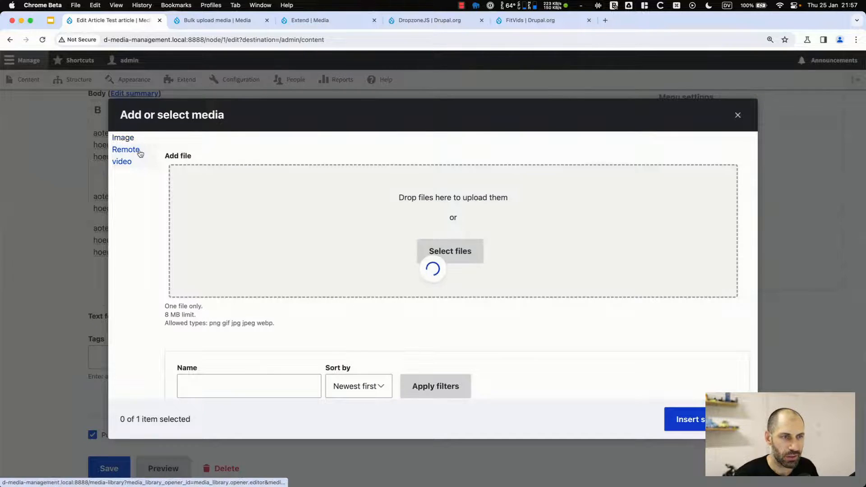
scroll(280, 294, "down", 3)
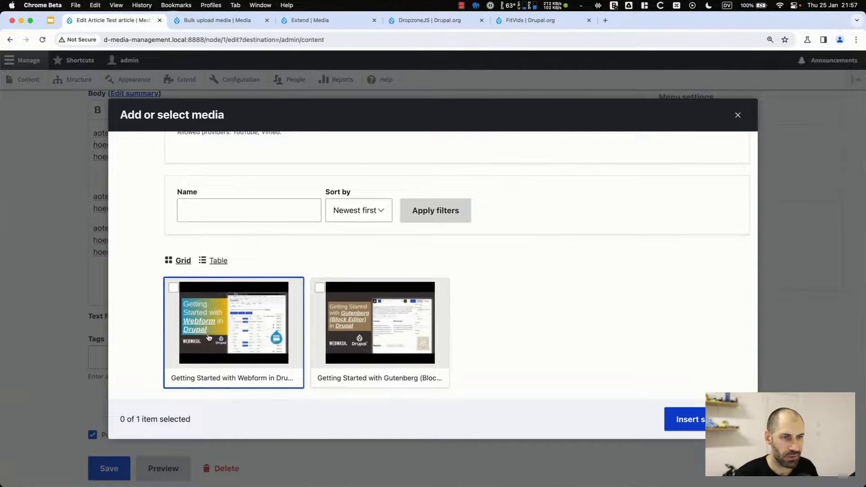
left_click(280, 294)
left_click(672, 414)
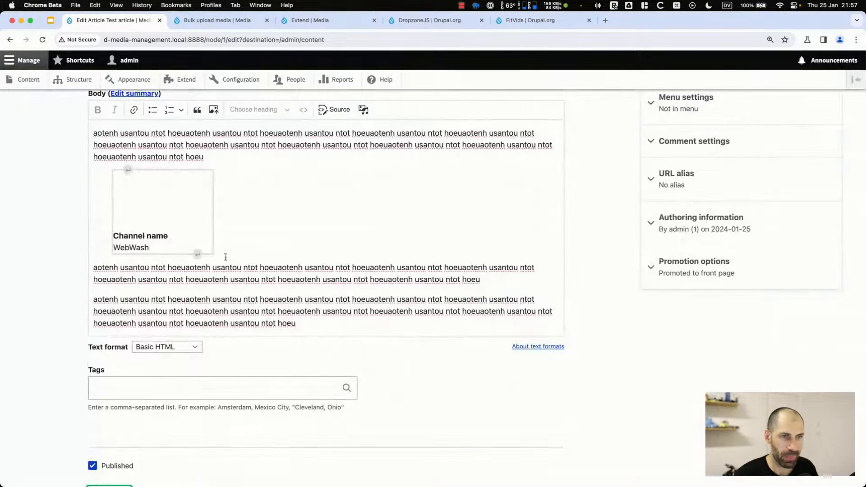
- Save the Test article and open its page to check the embedded video between the paragraphs
scroll(115, 222, "down", 4)
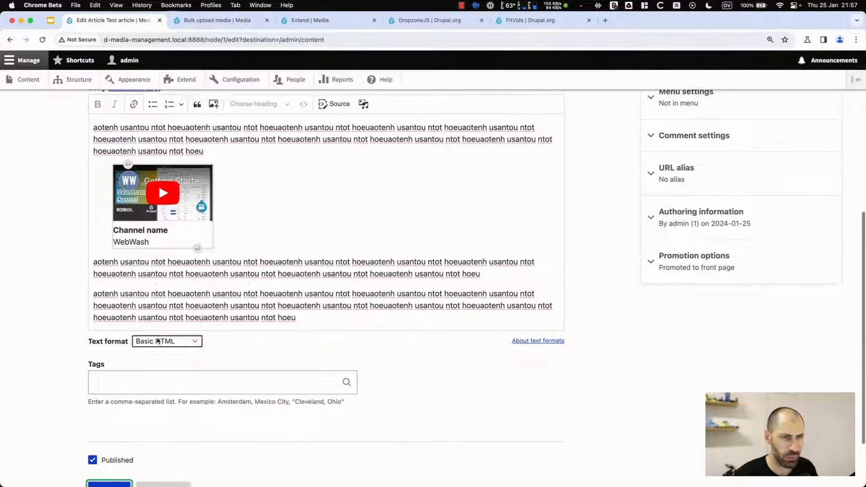
left_click(104, 418)
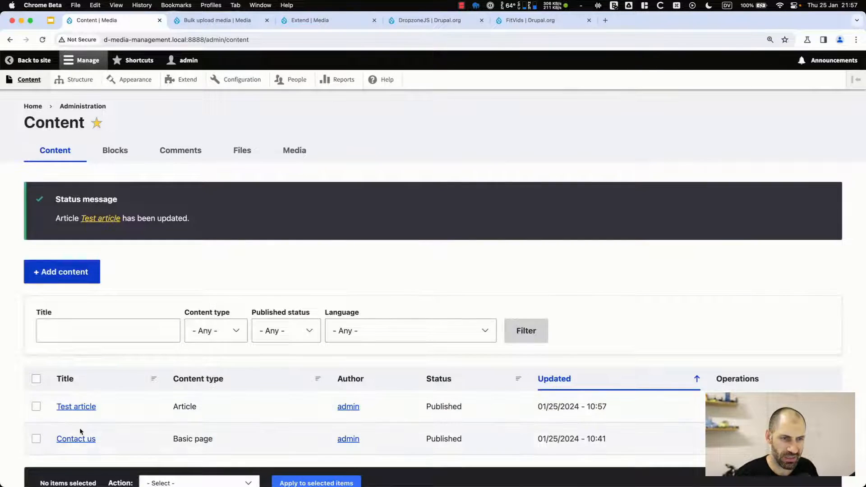
left_click(77, 407)
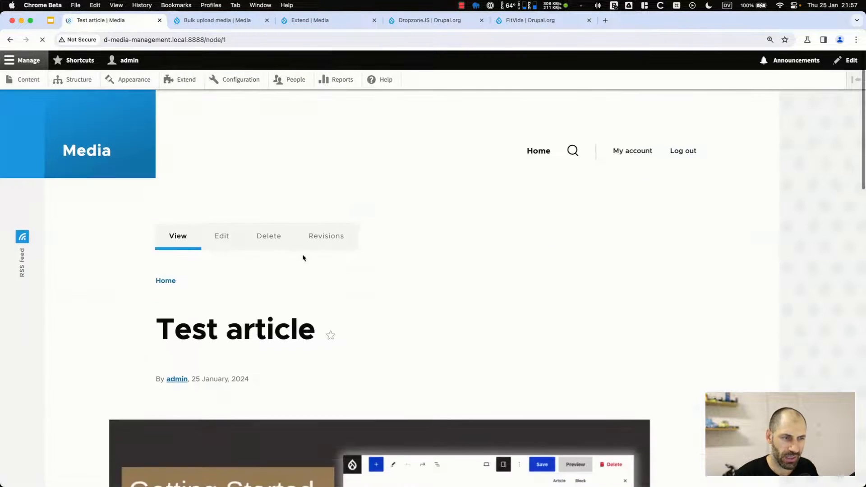
scroll(311, 258, "down", 10)
scroll(326, 264, "down", 10)
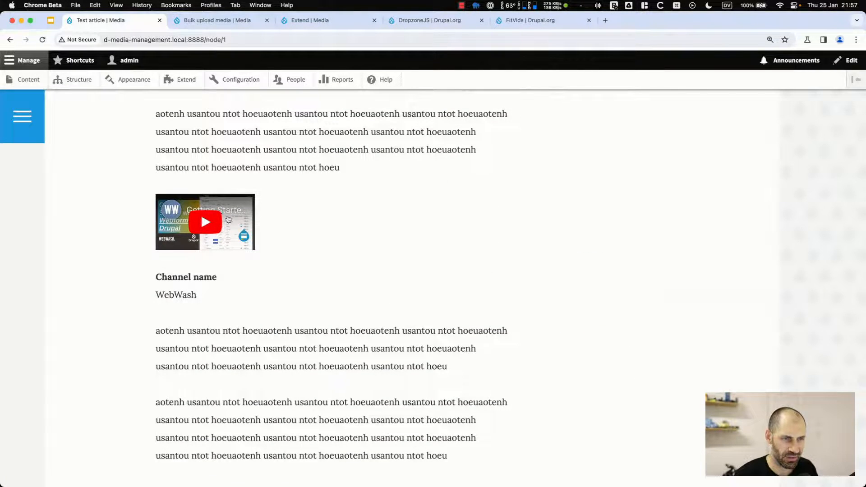
- Open the Remote video media type's display settings in a separate browser tab and check the Video URL format options, keeping oEmbed content
left_click(76, 79, "super")
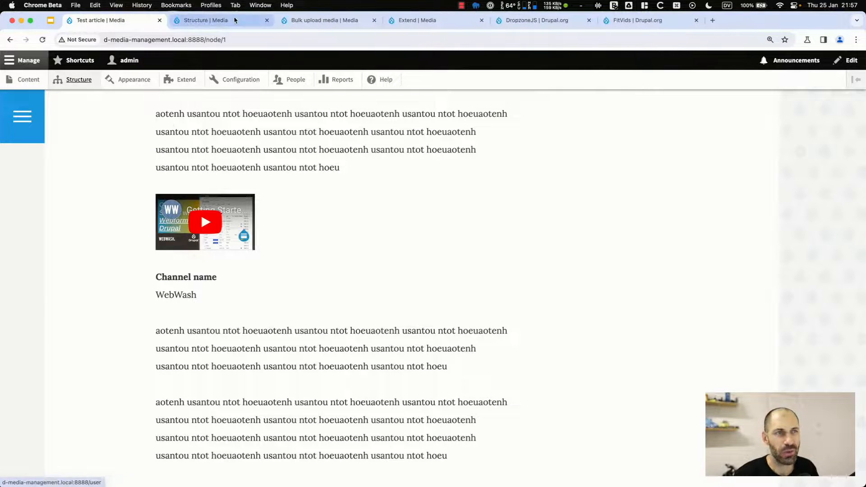
left_click(234, 20)
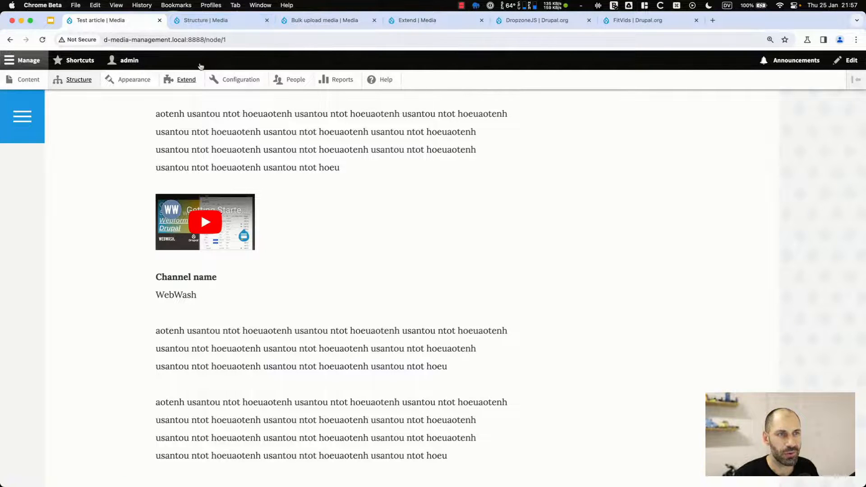
scroll(96, 323, "down", 3)
left_click(73, 338)
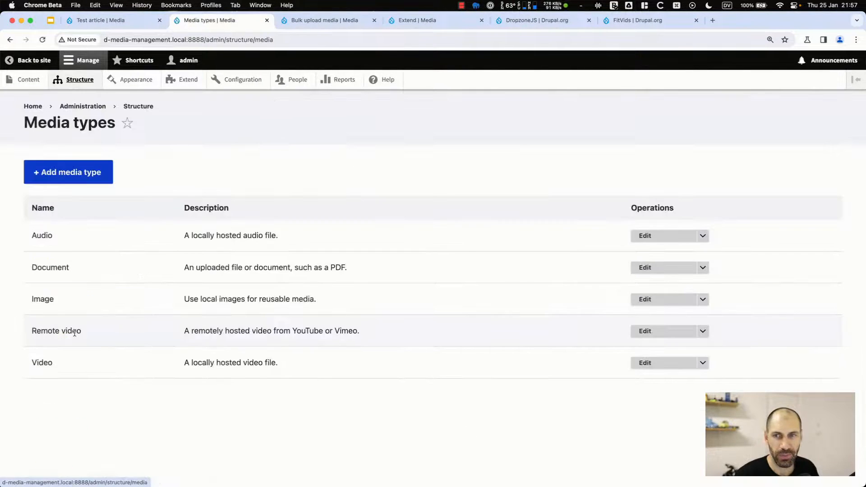
left_click(703, 331)
left_click(672, 373)
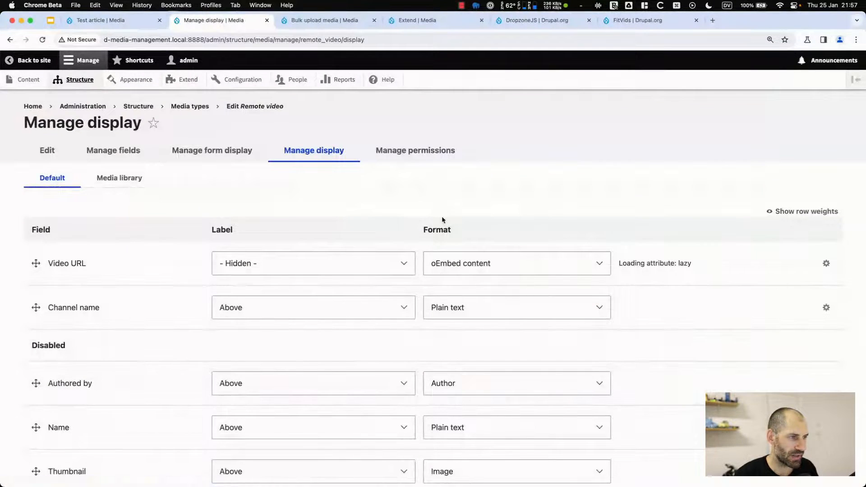
left_click(467, 264)
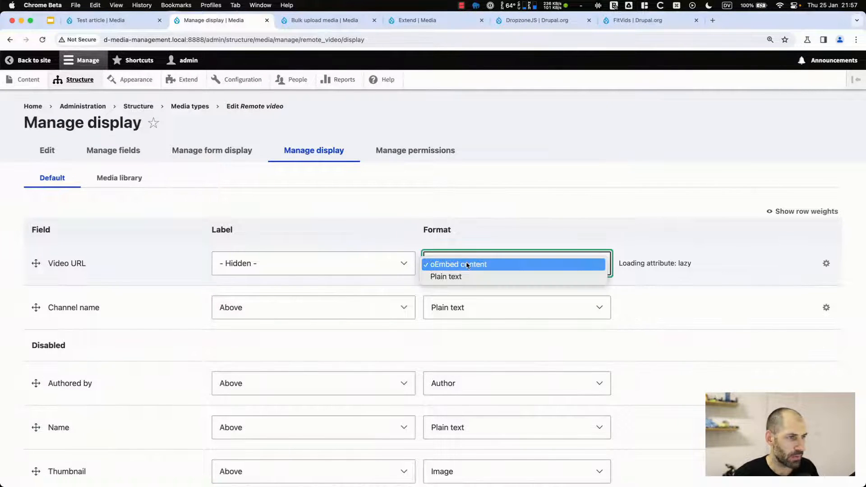
left_click(468, 264)
left_click(467, 265)
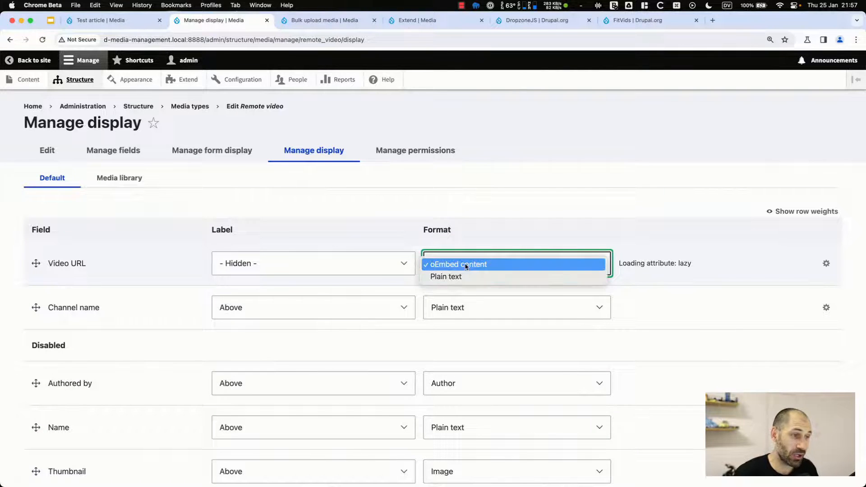
left_click(479, 270)
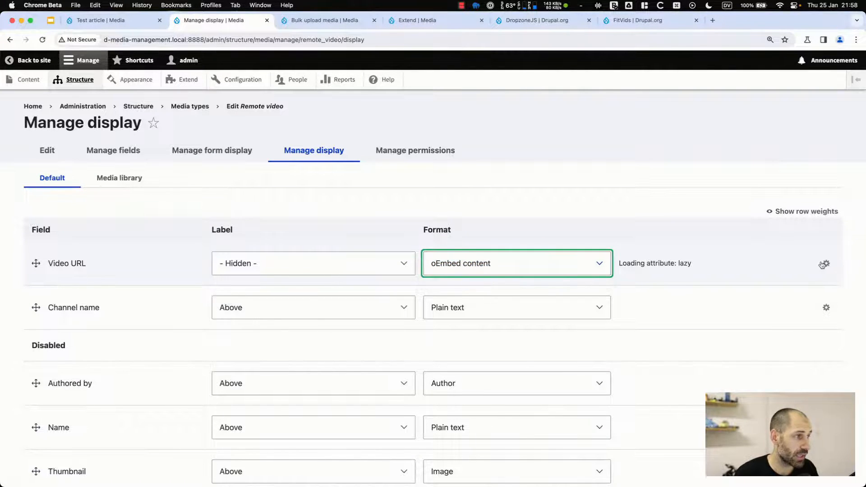
- Set the Video URL's oEmbed maximum width and maximum height to 480 pixels and save the display settings
left_click(824, 264)
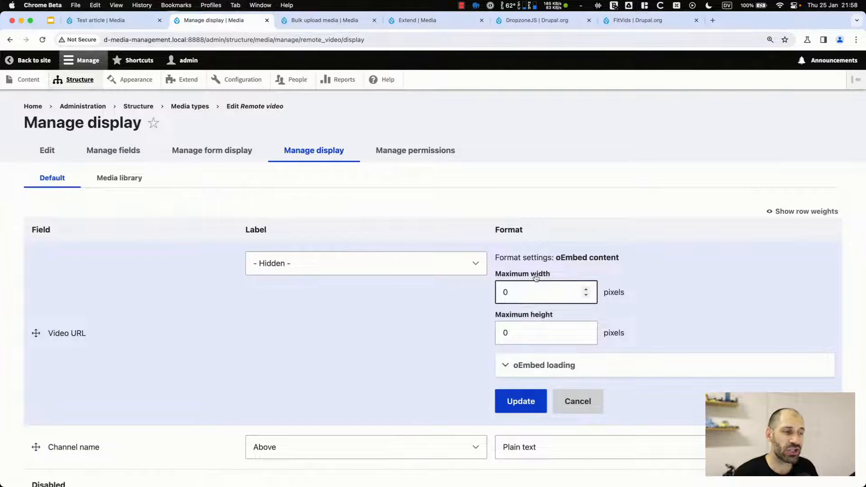
double_click(527, 292)
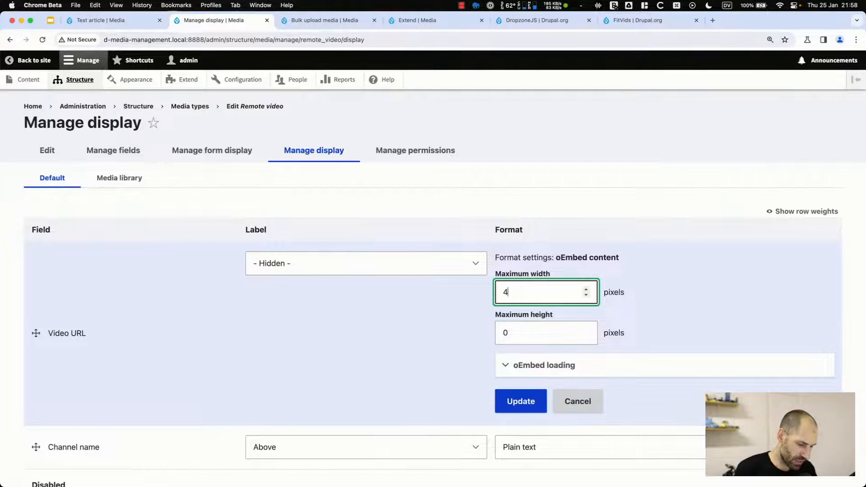
type("480")
key("Tab")
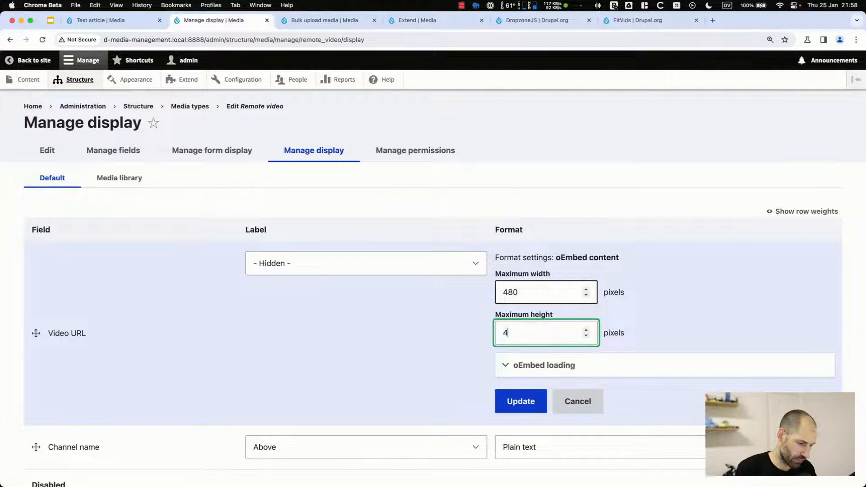
type("480")
left_click(521, 399)
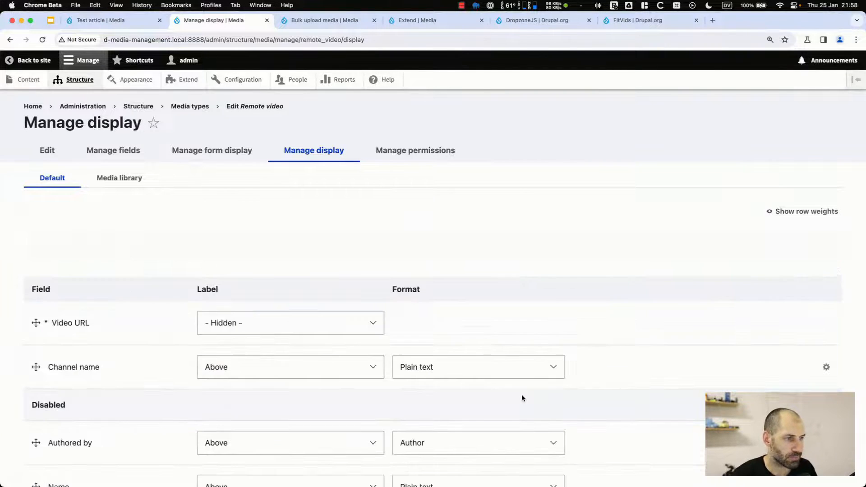
scroll(189, 386, "down", 2)
scroll(189, 387, "down", 4)
left_click(43, 428)
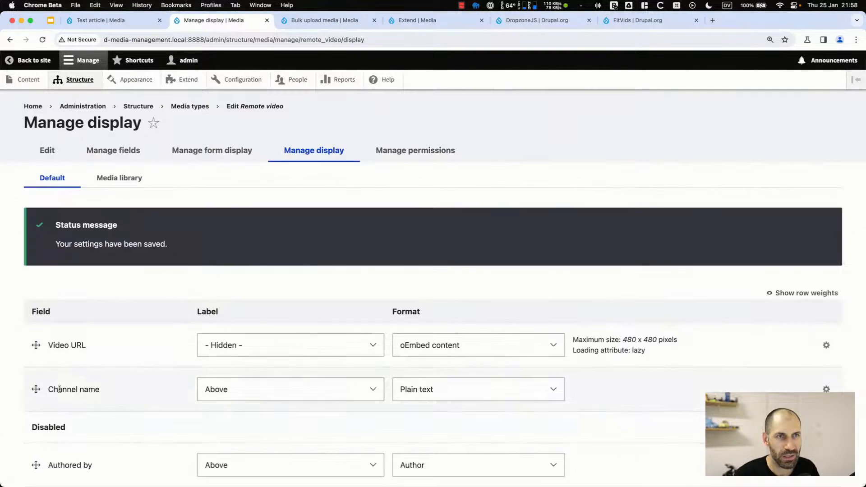
- Return to the Test article's page and reload it to check the embedded video's size
left_click(136, 20)
left_click(158, 39)
key("Return")
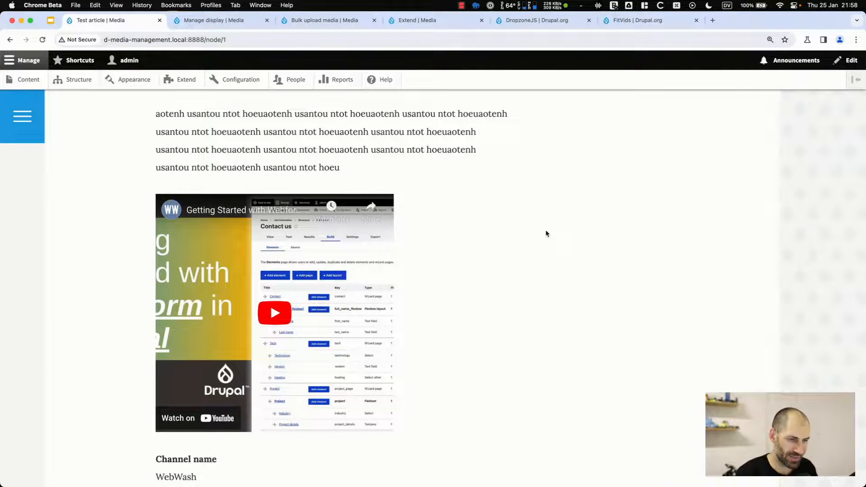
- Preview the article in the developer tools' responsive mode at 578 px wide to examine the video's behaviour, and close the developer tools
key("super+alt+j")
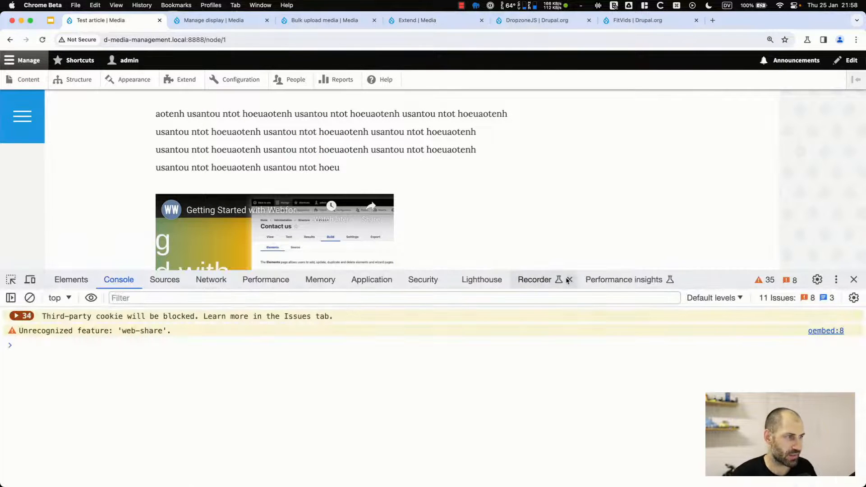
left_click_drag(566, 271, 555, 378)
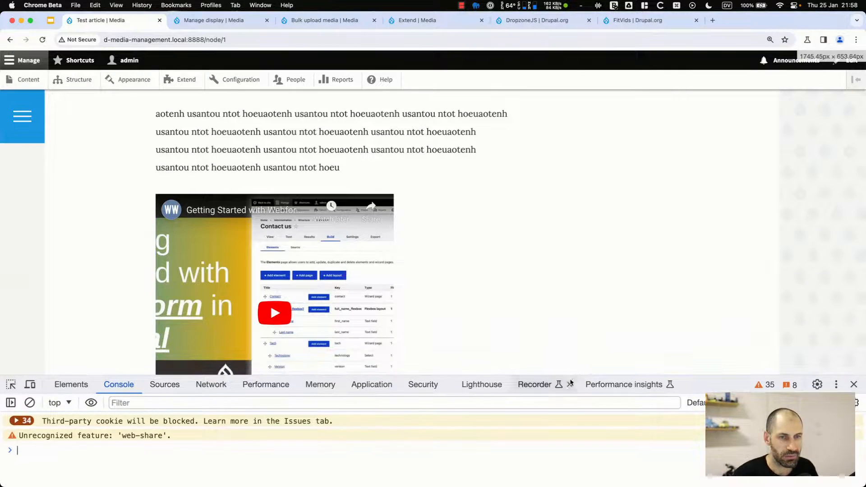
left_click(31, 384)
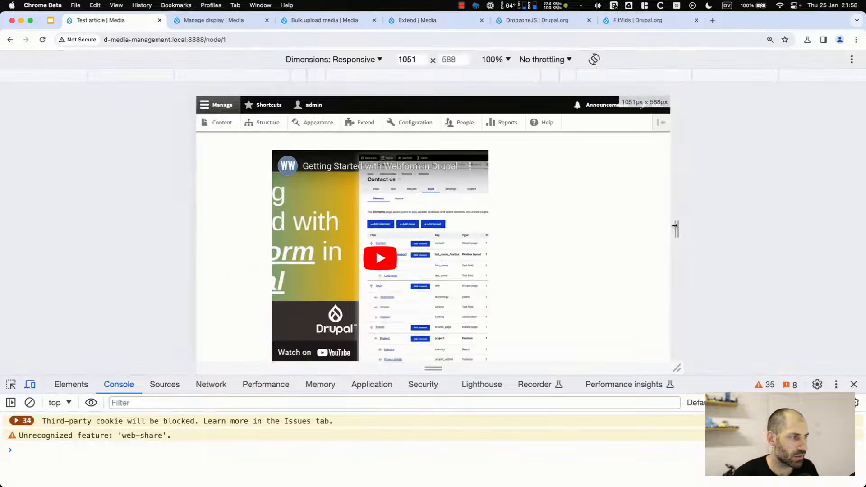
left_click_drag(675, 228, 569, 229)
scroll(504, 241, "down", 4)
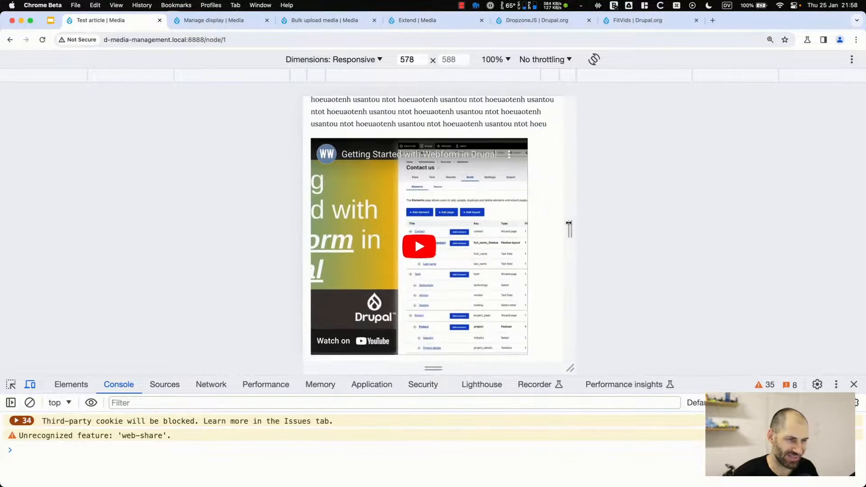
left_click(29, 385)
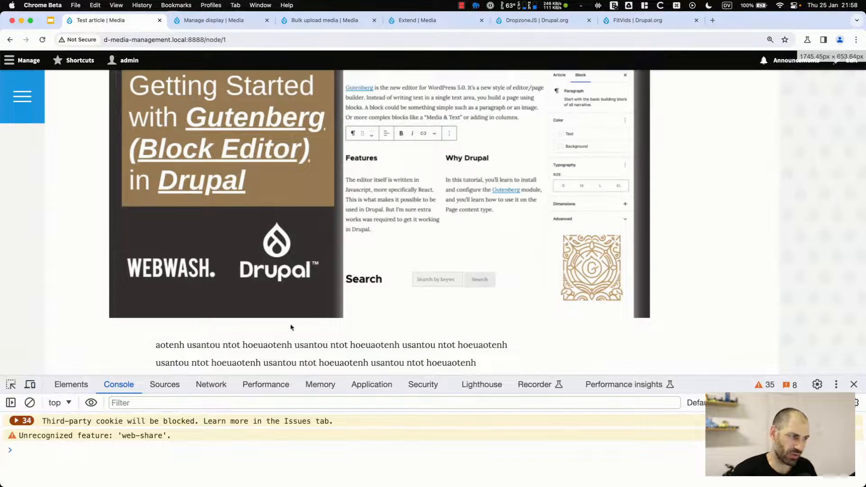
left_click(854, 385)
- Reset the Remote video's Video URL maximum width and maximum height to 0 pixels and save the display settings
key("ctrl+Tab")
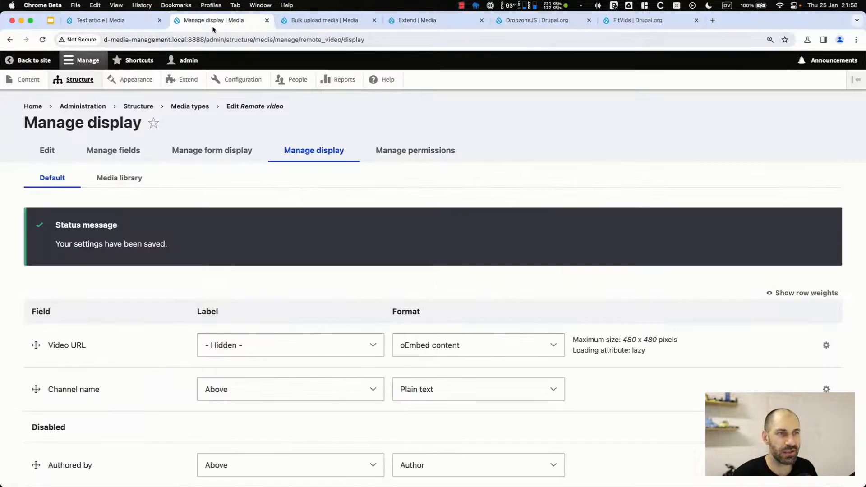
left_click(826, 345)
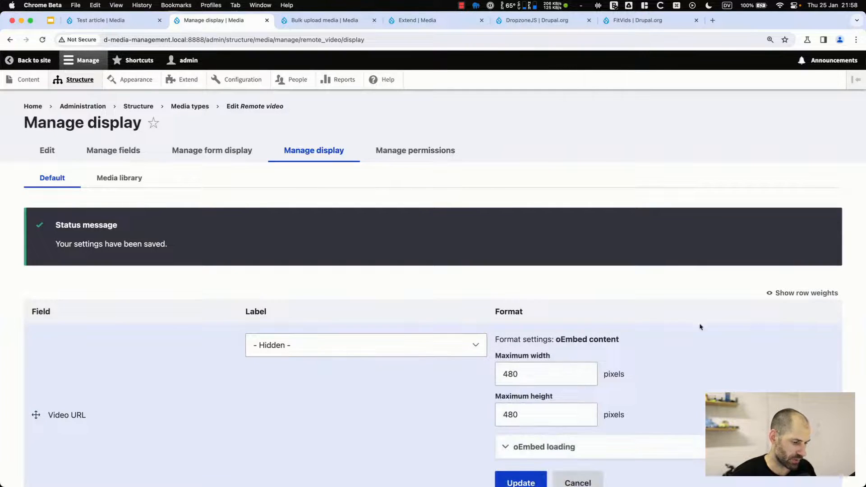
double_click(510, 373)
type("0")
double_click(510, 415)
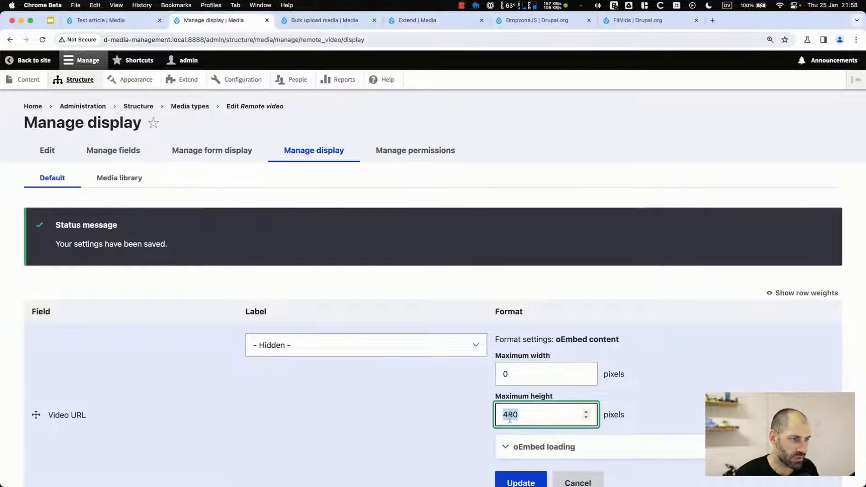
type("0")
scroll(150, 340, "down", 8)
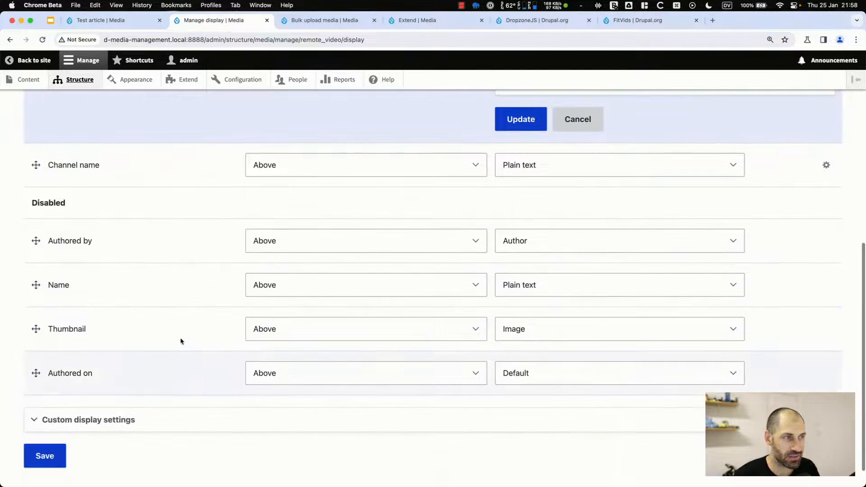
left_click(532, 118)
scroll(400, 162, "down", 6)
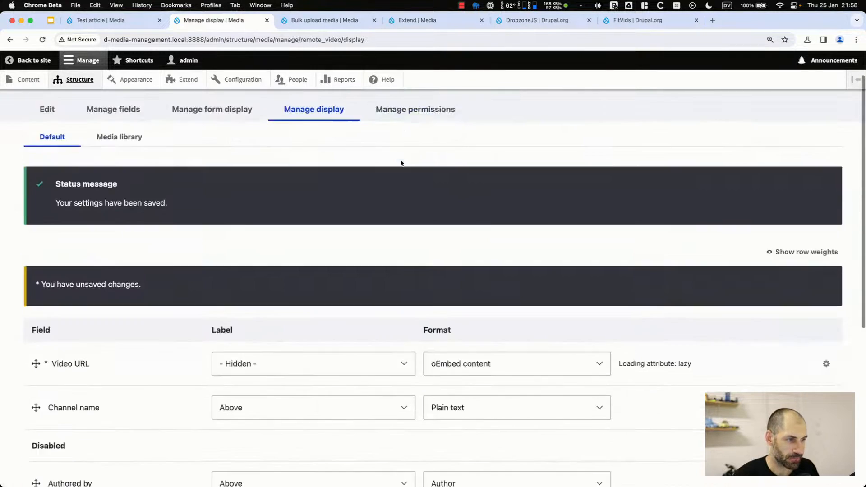
left_click(56, 432)
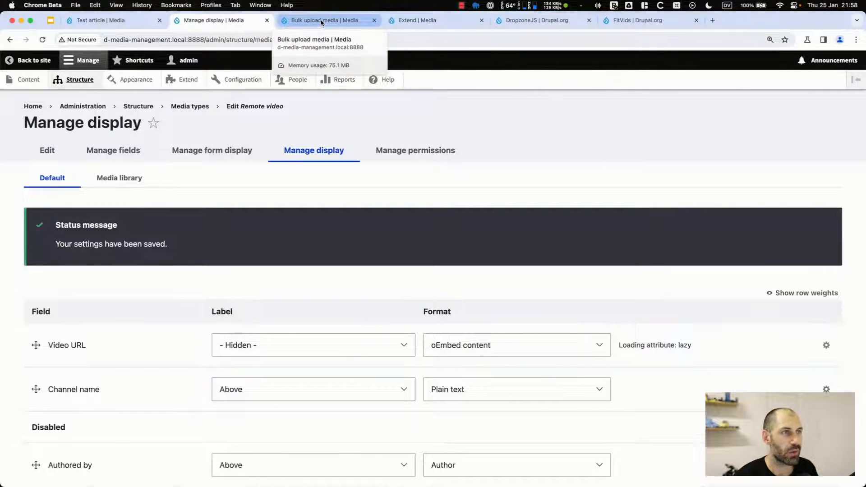
- Copy the Composer install command for FitVids 2.0.0 from its project page and switch to the iTerm2 terminal
left_click(629, 20)
scroll(424, 284, "down", 5)
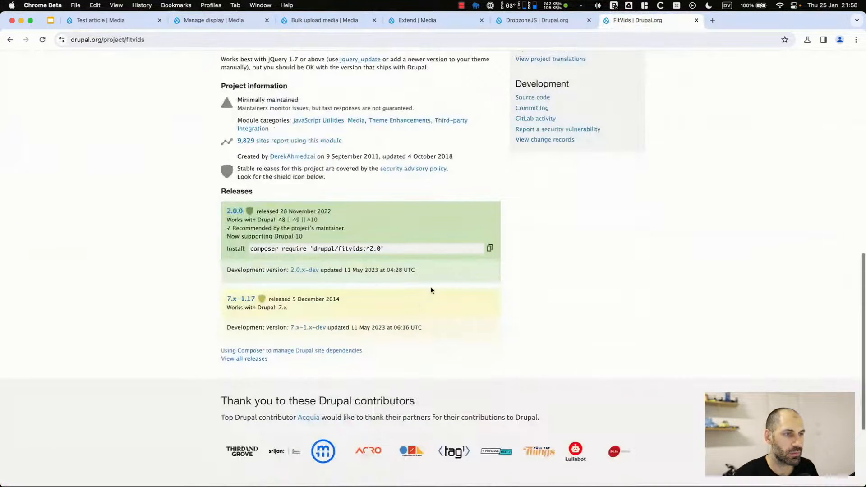
left_click(491, 249)
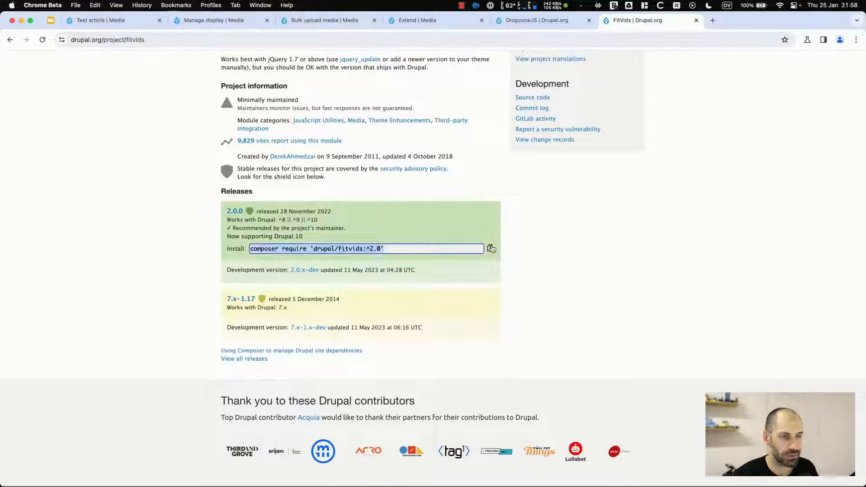
key("super+Tab")
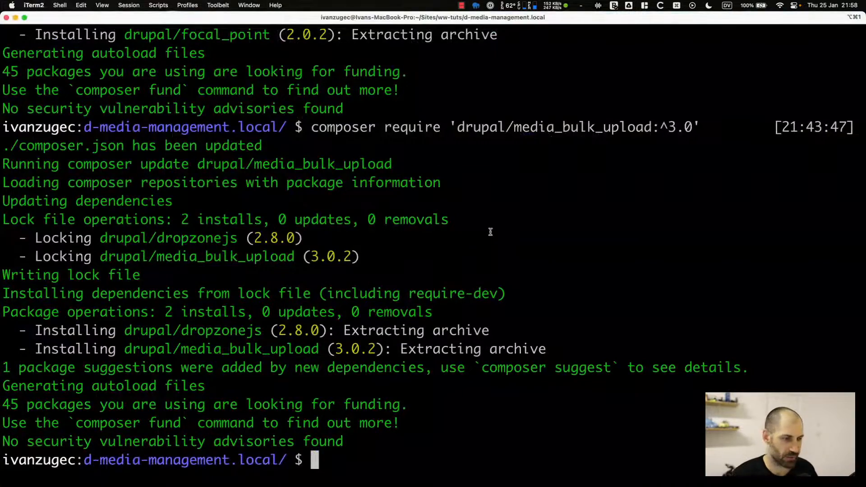
- Run the copied command composer require 'drupal/fitvids:^2.0' in the terminal, and switch back to Chrome
key("super+v")
key("Return")
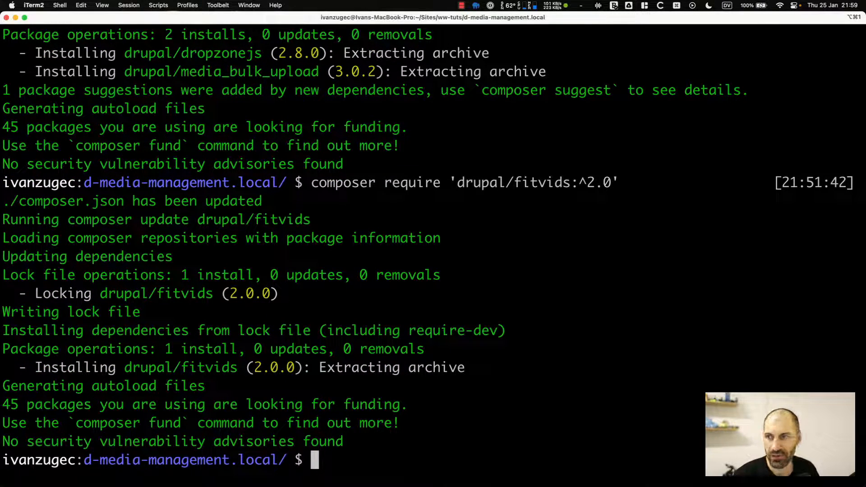
key("super+Tab")
- Close all the other open site and Drupal.org pages, keeping only the Test article
left_click(101, 20)
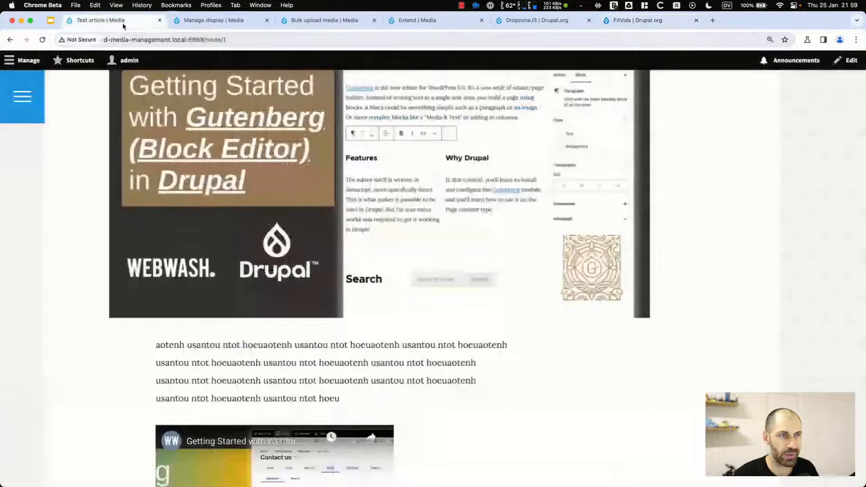
left_click(212, 20)
left_click(267, 20)
left_click(267, 20)
left_click(267, 21)
left_click(267, 20)
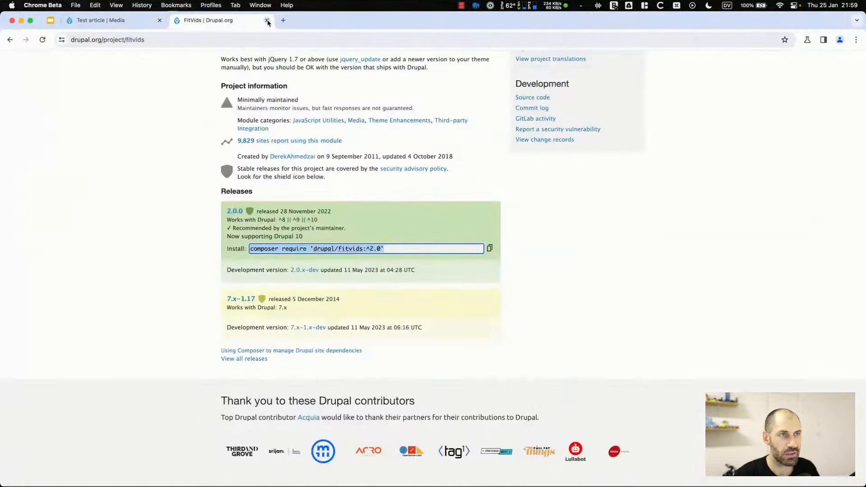
left_click(267, 20)
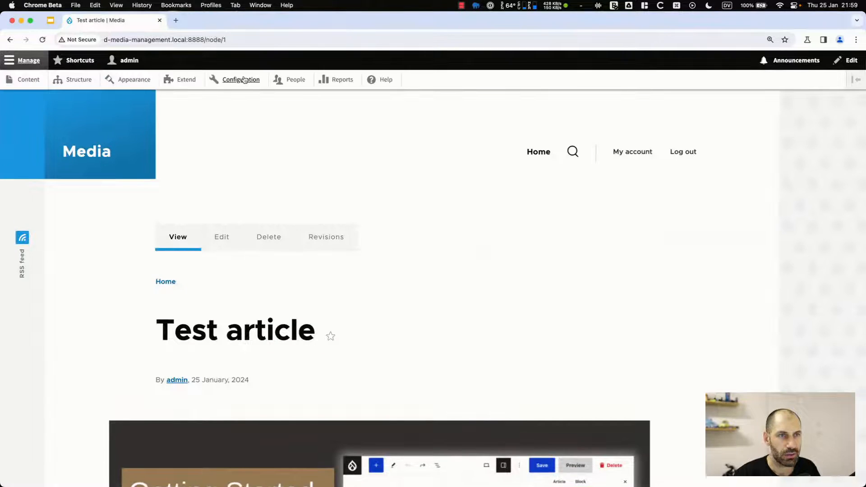
- Open the site's Extend page in a new tab, filter the modules by "fit" and install FitVids
left_click(186, 80, "super")
left_click(204, 20)
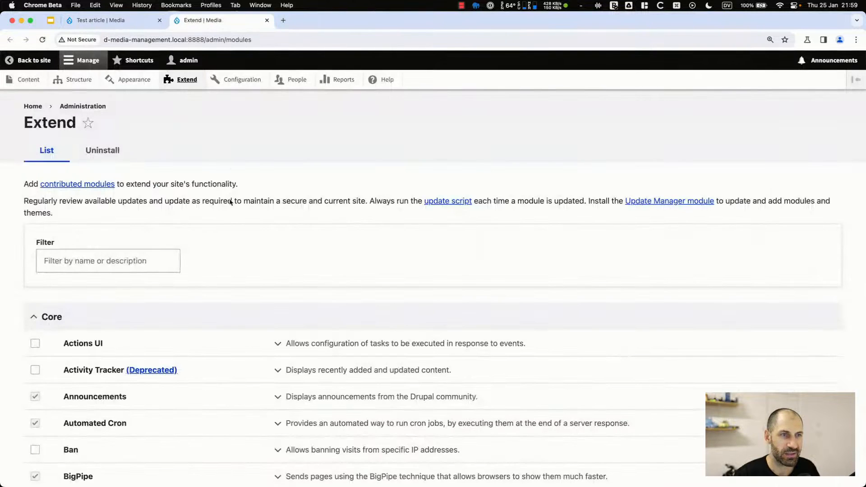
left_click(130, 264)
type("fit")
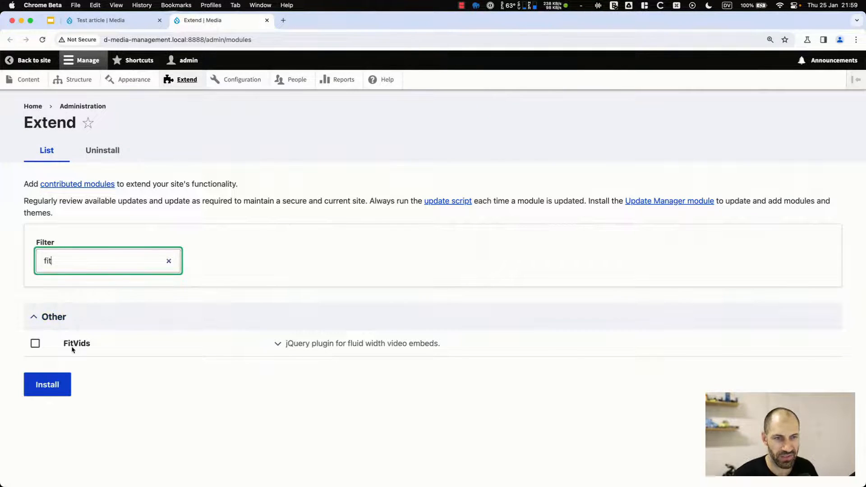
left_click(72, 348)
left_click(63, 391)
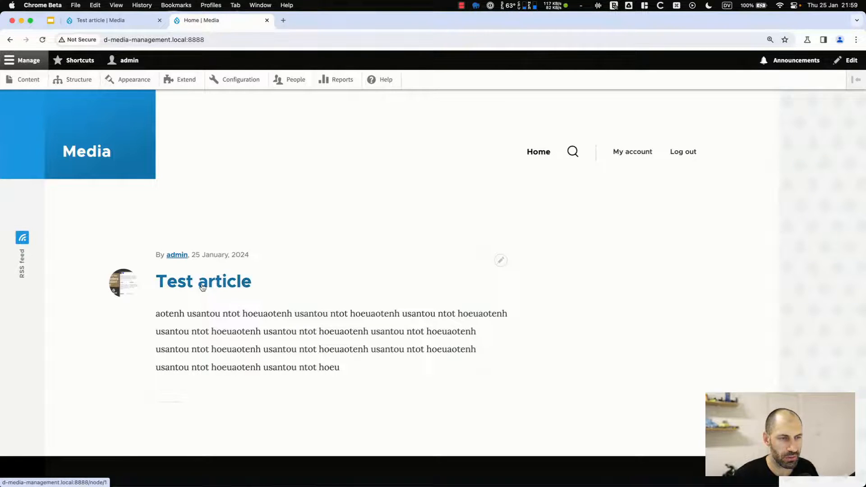
- Open the Test article from the home page and check how the embedded Webform video fits the content column
left_click(203, 286)
scroll(175, 279, "down", 10)
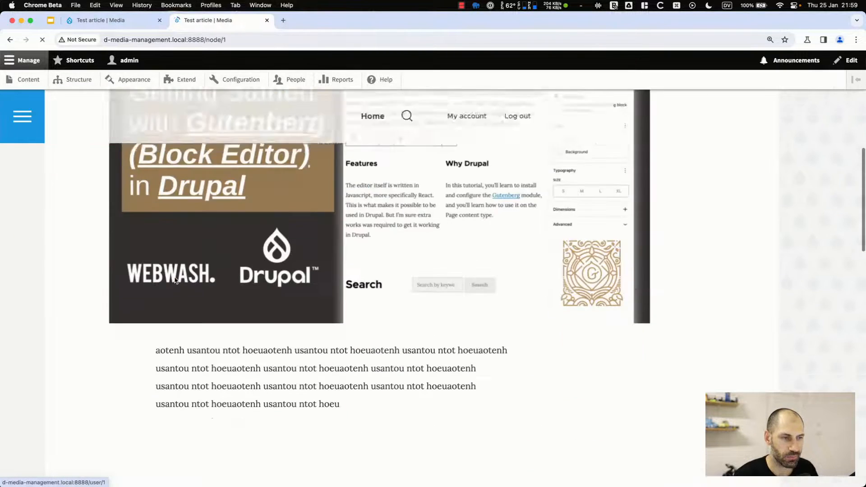
scroll(175, 281, "down", 5)
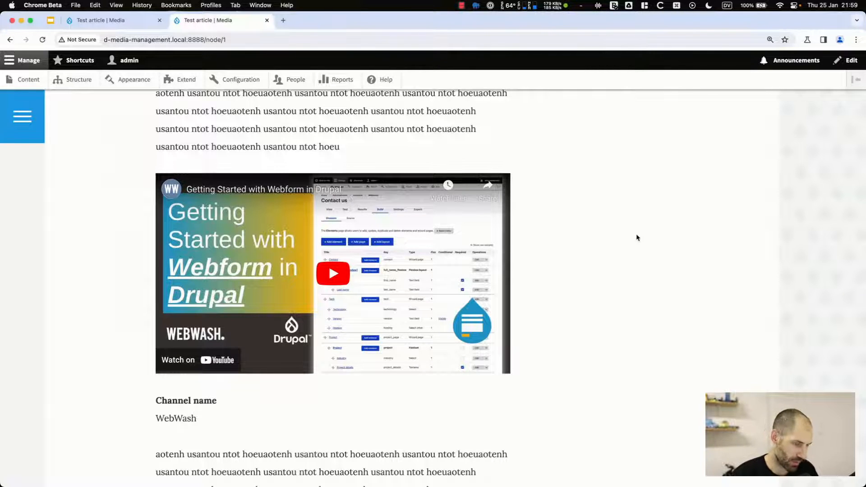
- Preview the article in the developer tools' responsive mode, widen it to 1172 px to check the video's scaling, and close the tools
key("super+alt+j")
scroll(634, 240, "down", 3)
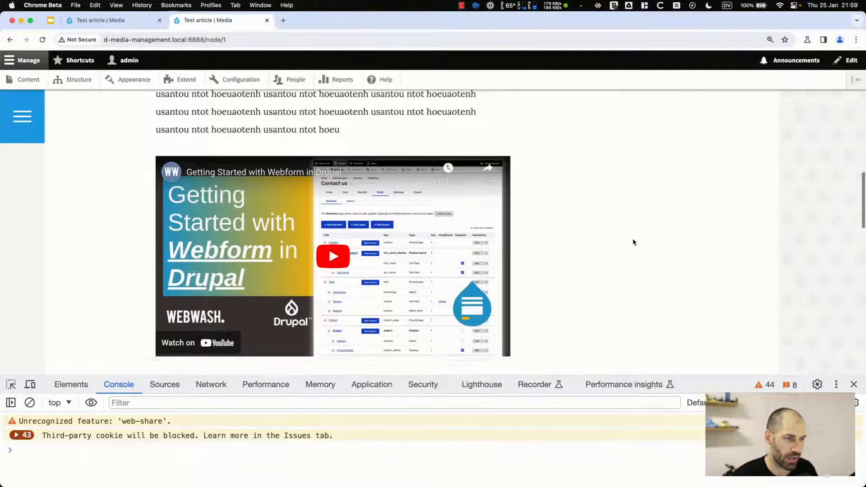
left_click(30, 384)
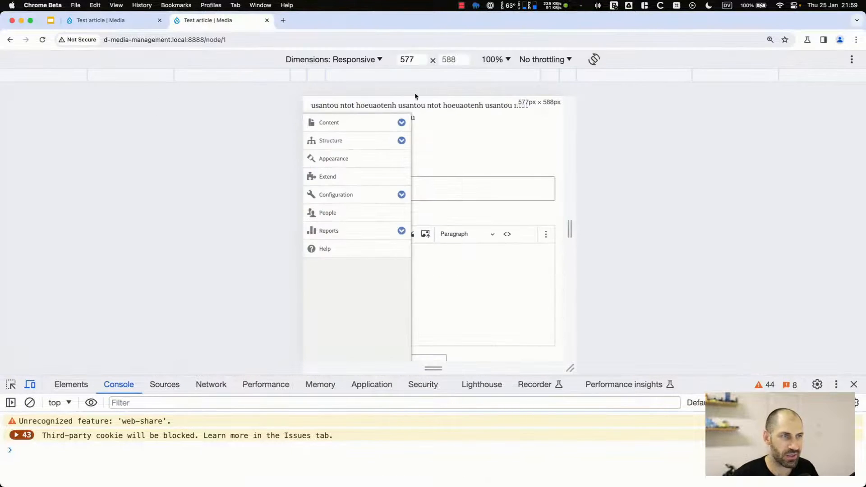
scroll(500, 230, "down", 10)
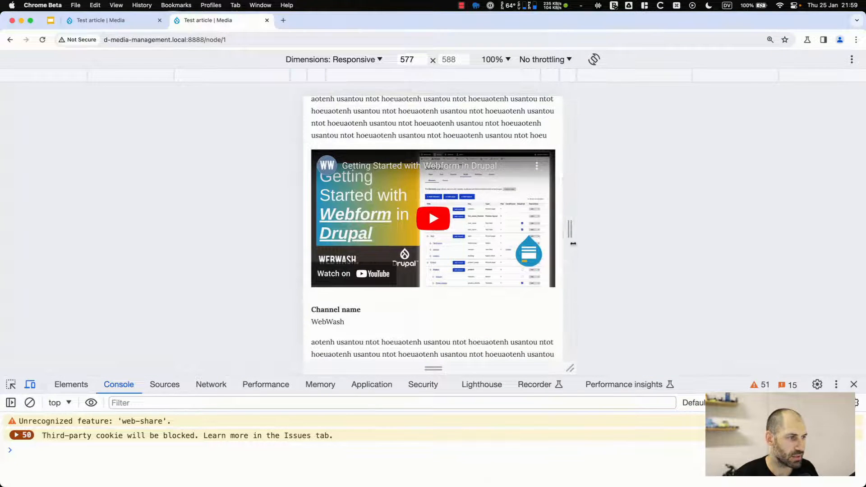
left_click_drag(571, 233, 710, 244)
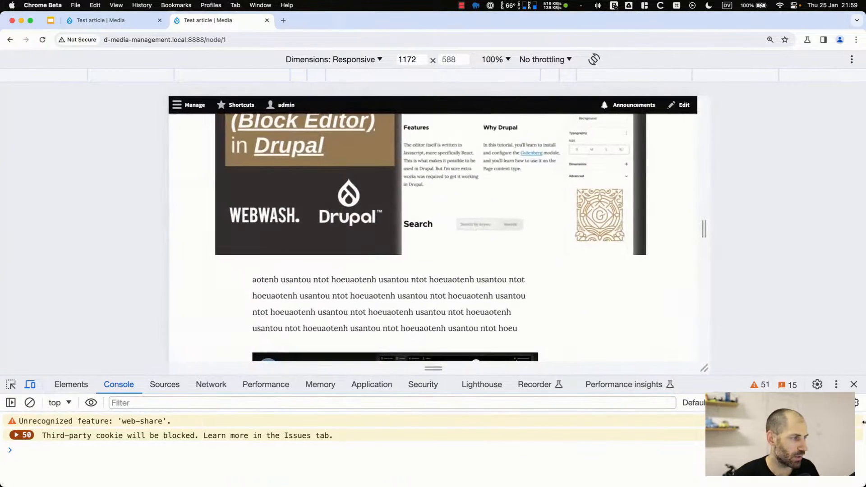
left_click(854, 385)
- Open the site's Configuration page in a new tab and go to the FitVids settings in the Media section
left_click(27, 60)
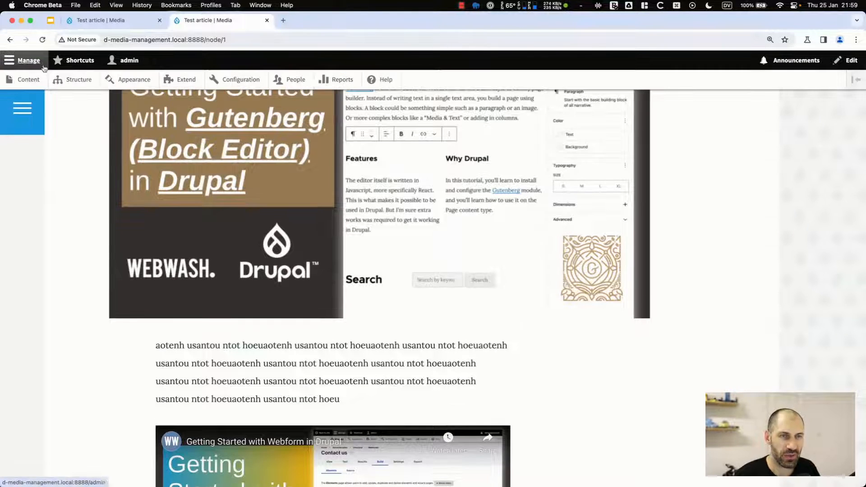
left_click(211, 82, "super")
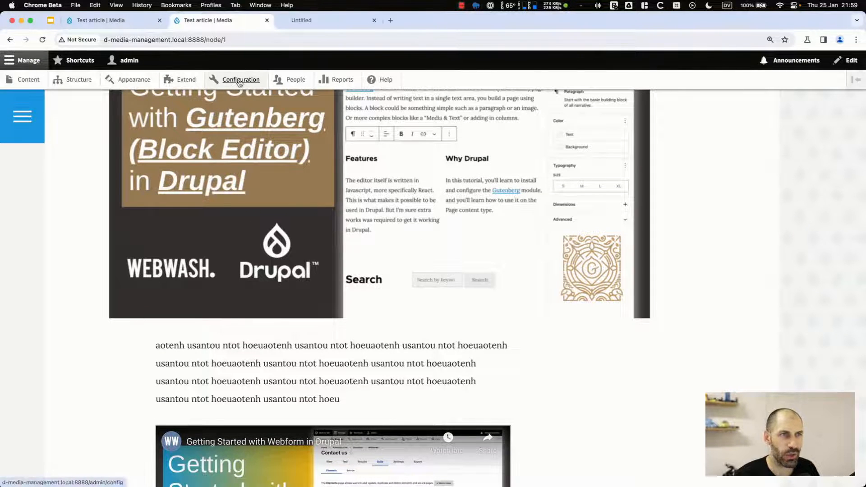
left_click(293, 24)
scroll(313, 230, "down", 10)
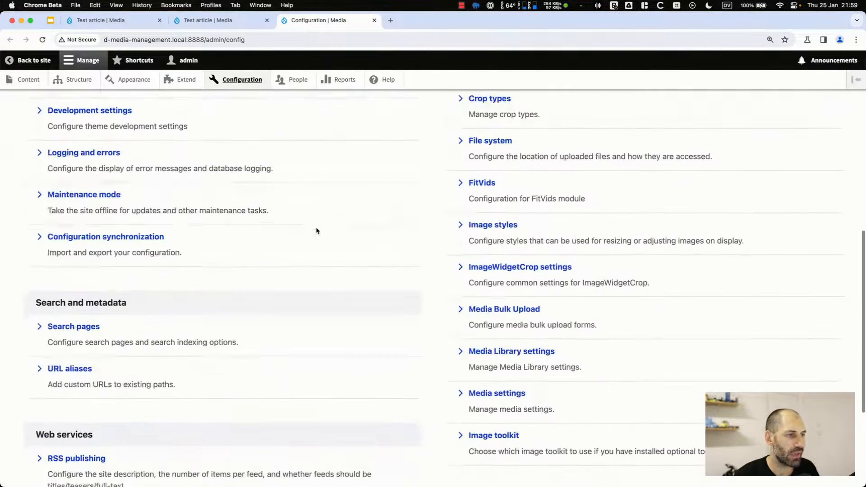
scroll(493, 145, "up", 2)
left_click(486, 261)
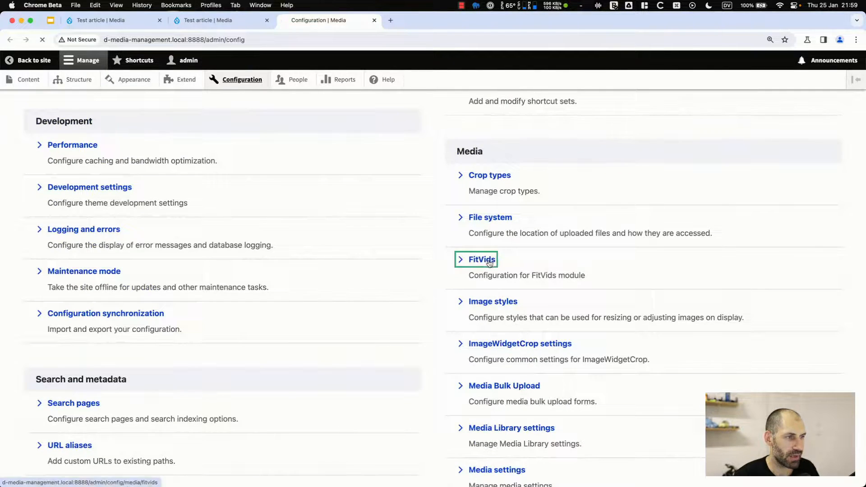
- Examine the jQuery selector in the Video containers field of the FitVids settings
left_click_drag(82, 188, 25, 188)
left_click(98, 215)
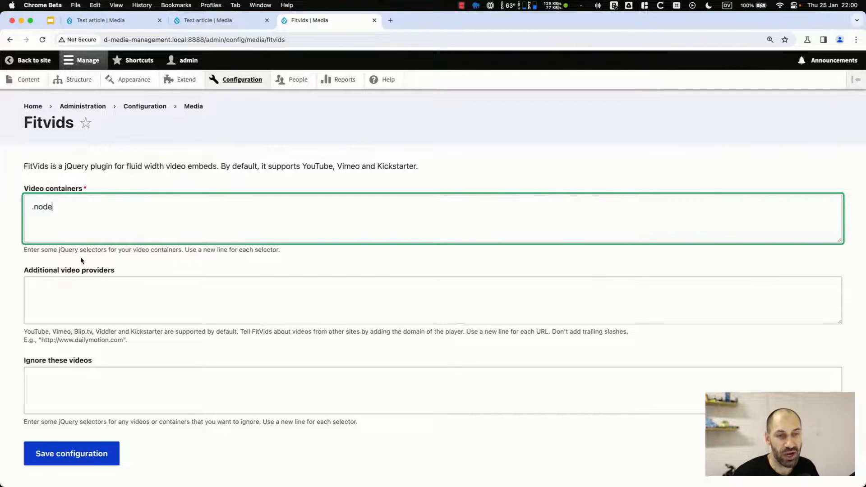
triple_click(49, 207)
left_click(56, 208)
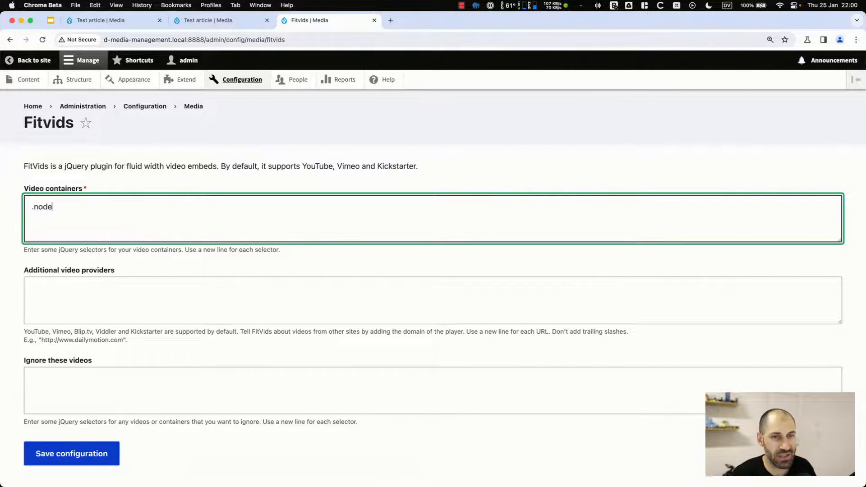
- Inspect the Test article's markup around the video, find the node class on the article element, and close the developer tools
left_click(204, 23)
scroll(244, 316, "down", 5)
right_click(267, 225)
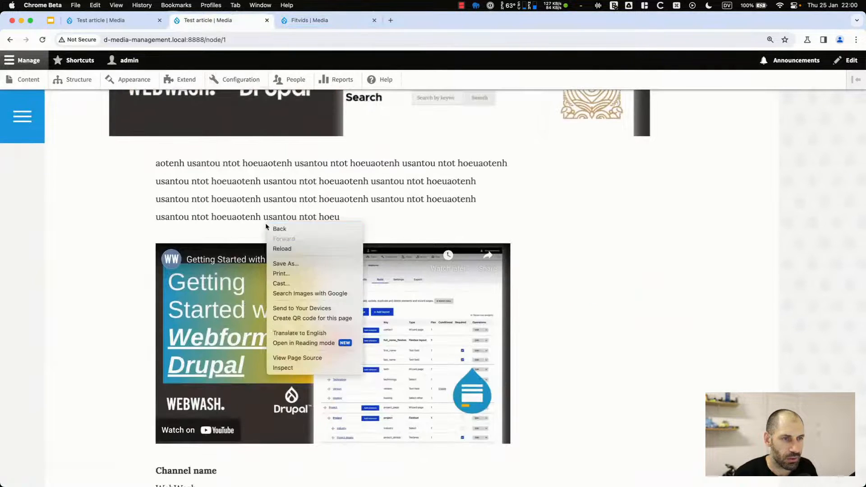
left_click(289, 367)
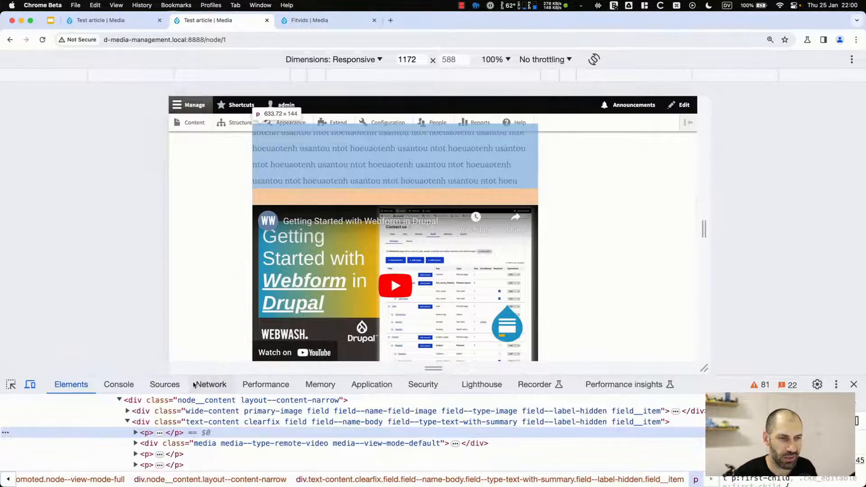
left_click_drag(195, 373, 194, 270)
scroll(209, 428, "up", 5)
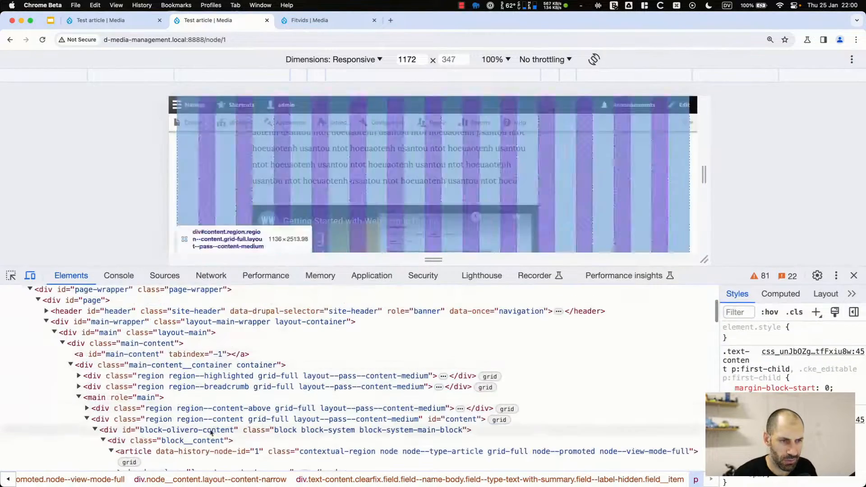
scroll(254, 440, "down", 4)
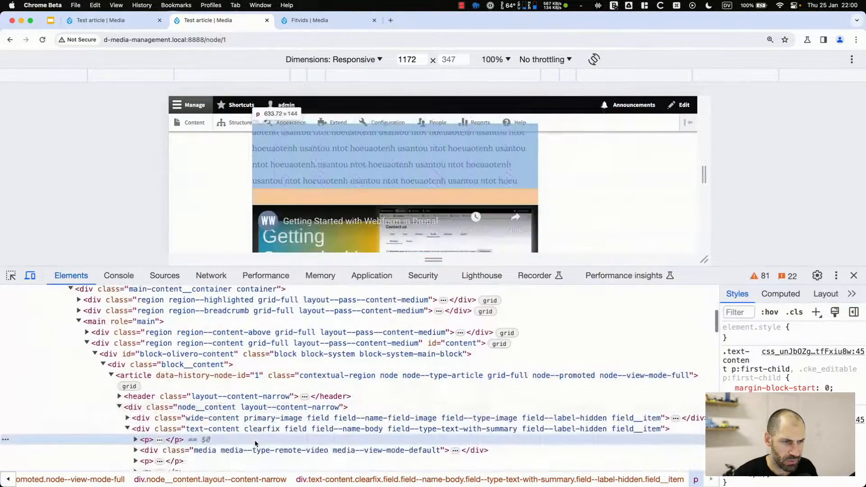
left_click(388, 376)
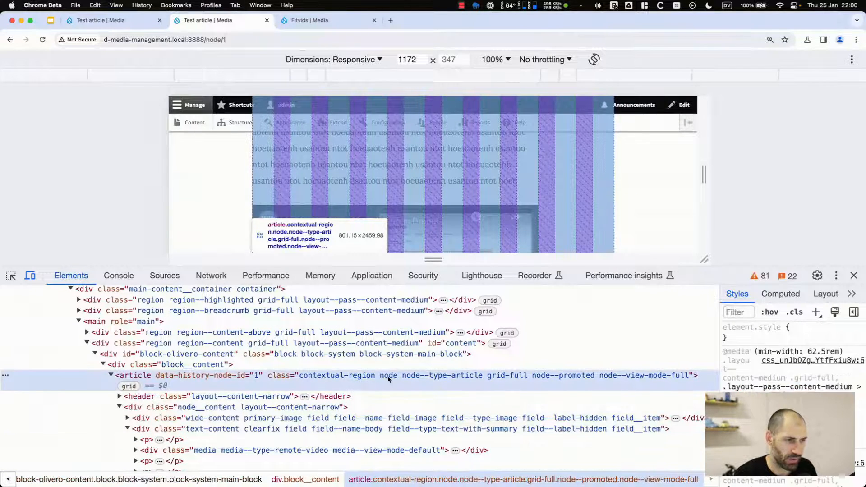
double_click(389, 376)
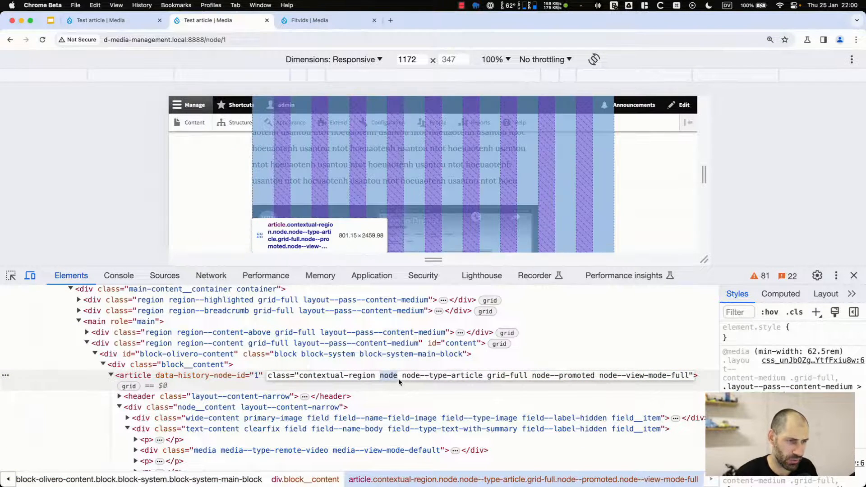
left_click(249, 379)
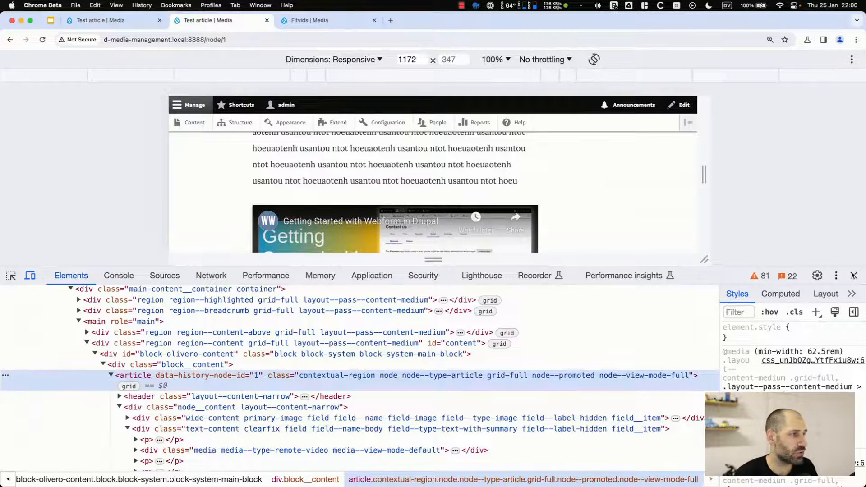
left_click(854, 275)
- Replace the FitVids Video containers selector with .node-----test and save the configuration
left_click(310, 20)
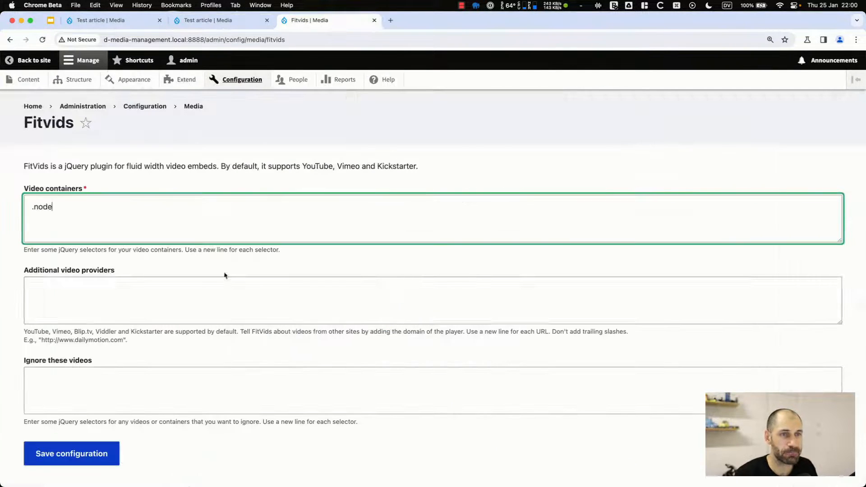
triple_click(196, 221)
key("BackSpace")
scroll(125, 381, "down", 1)
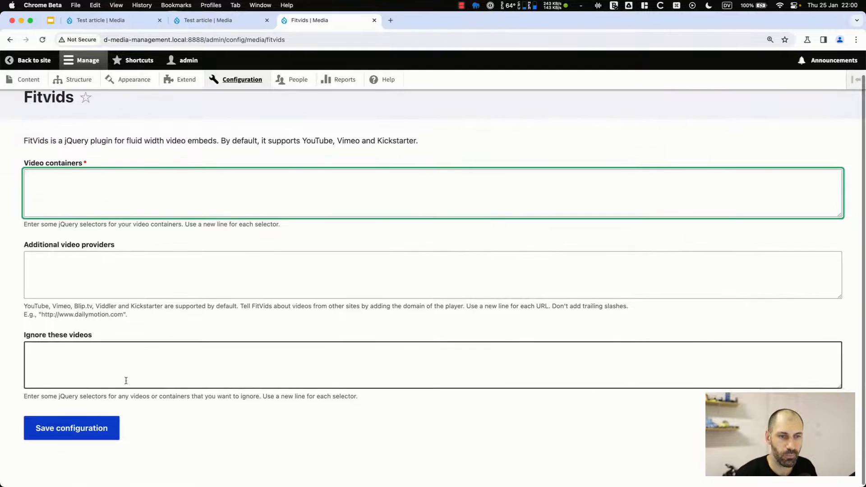
left_click(90, 424)
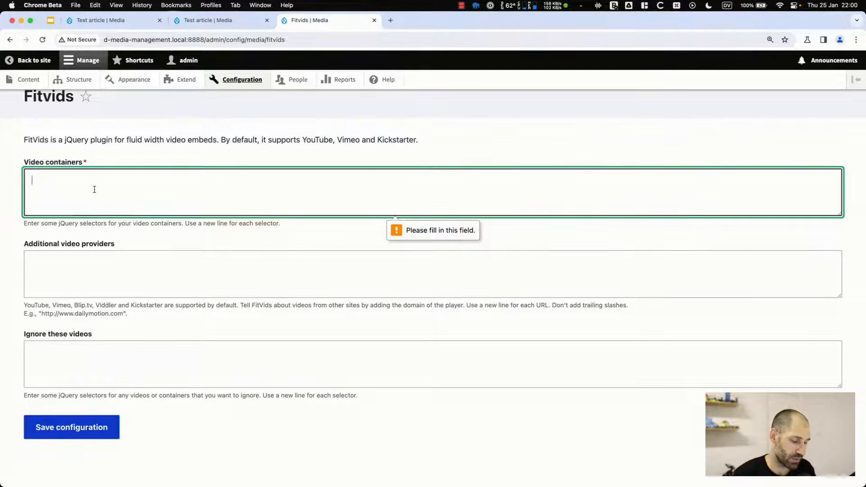
type("..nod")
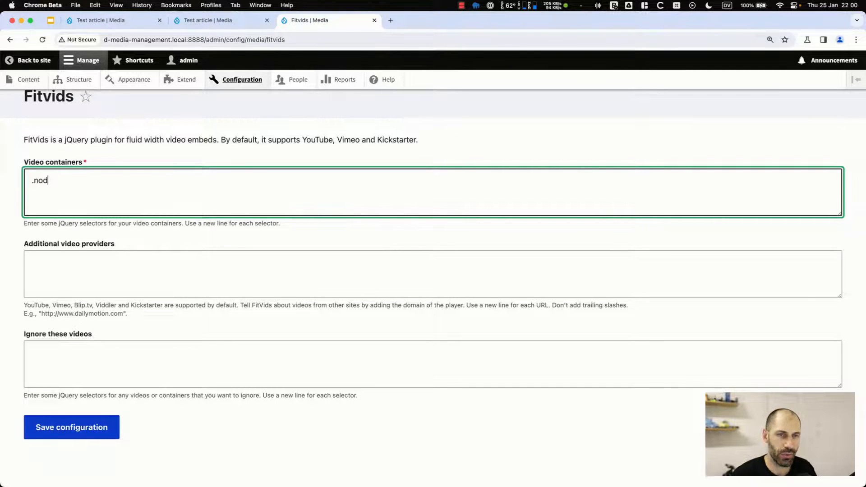
type("e-----test")
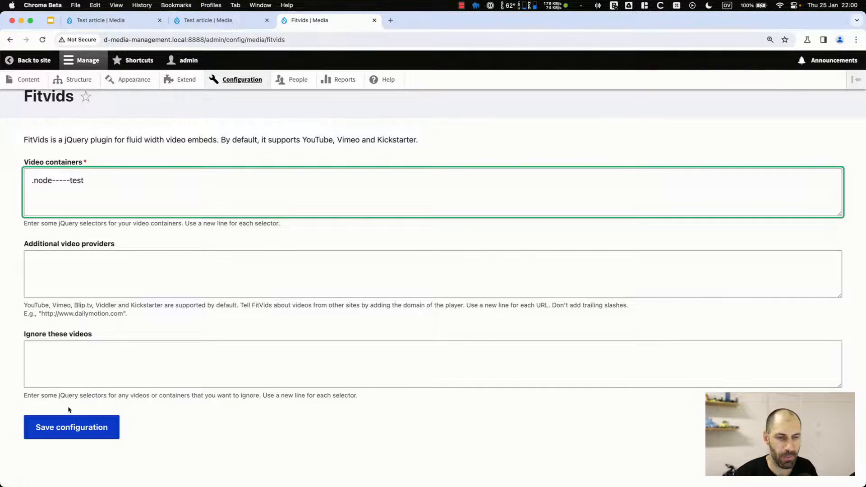
left_click(68, 411)
- Return to the Test article and reload it repeatedly to check the video with the test selector
left_click(223, 21)
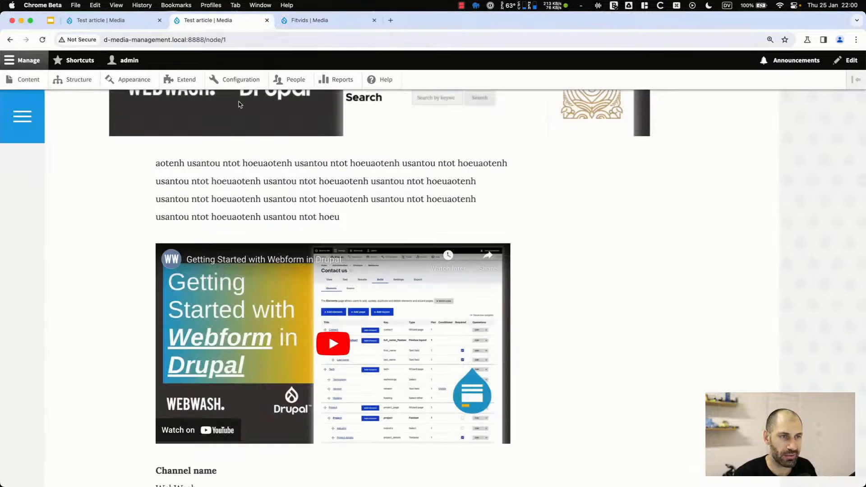
key("super+r")
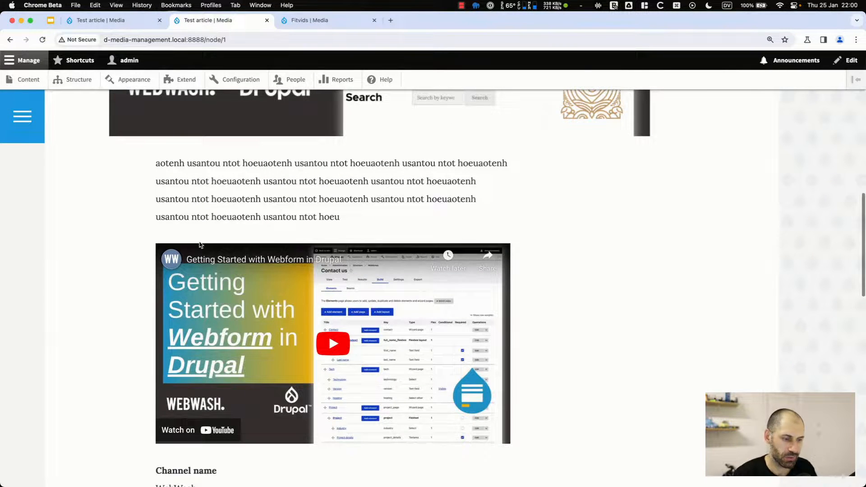
key("super+r")
key("super+r")
key("super+r")
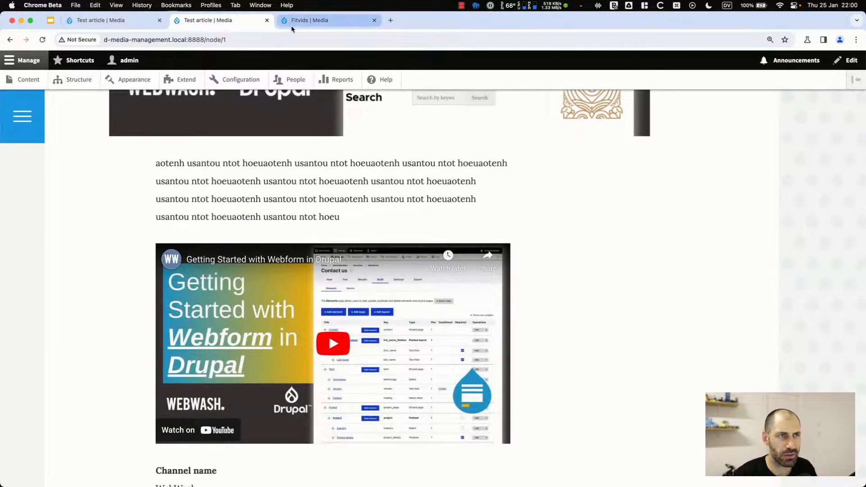
- Replace the FitVids Video containers selector with .TESTTEST and save the configuration
left_click(310, 20)
left_click_drag(87, 289, 37, 290)
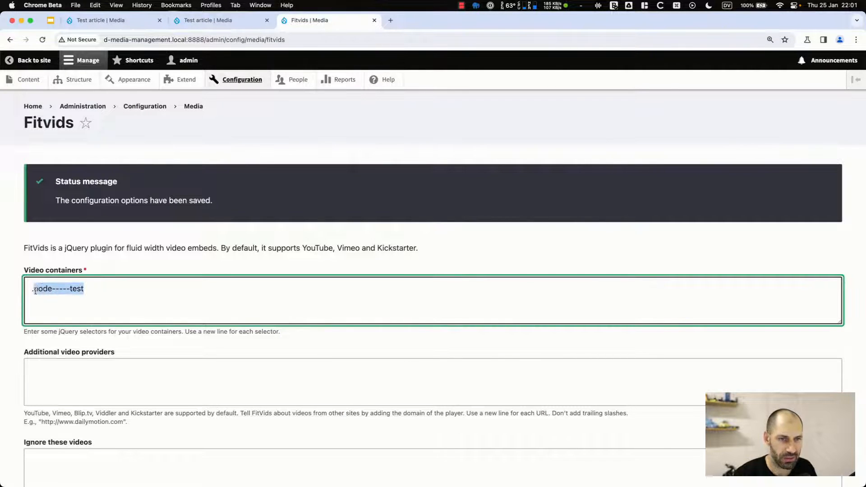
type("TESTTEST")
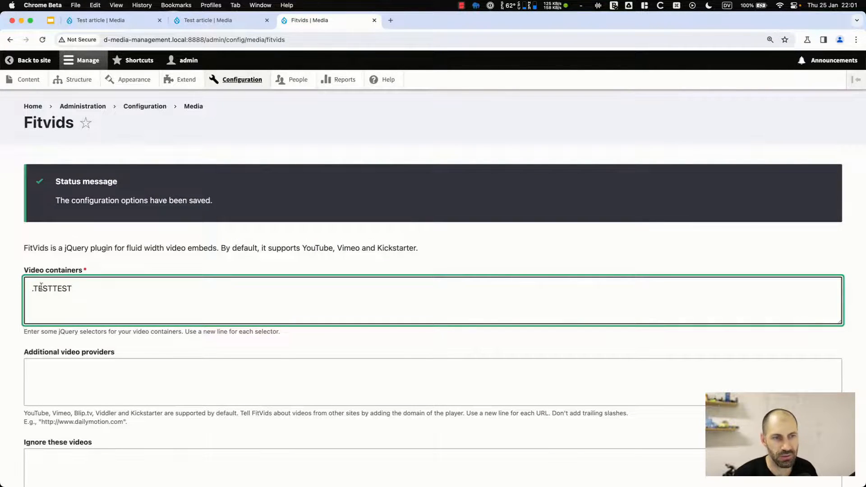
scroll(41, 287, "down", 3)
scroll(41, 287, "up", 3)
left_click(104, 364)
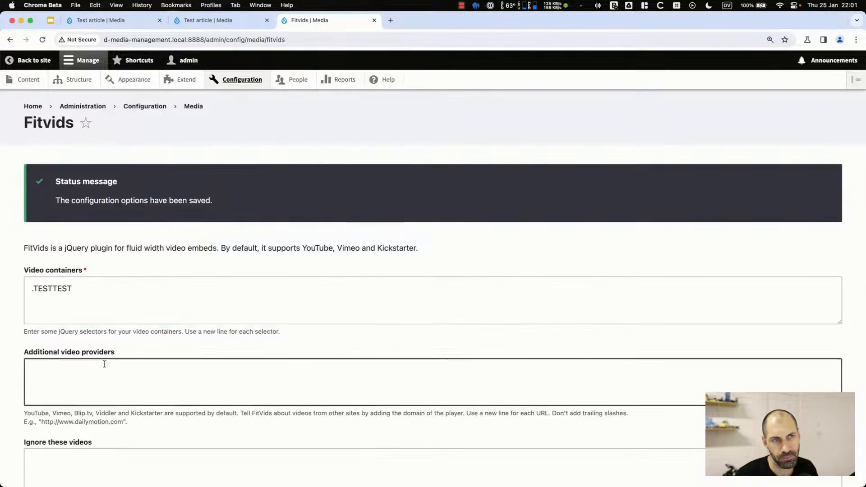
- Reload the Test article to check the video's size with the nonexistent selector
left_click(237, 19)
key("super+r")
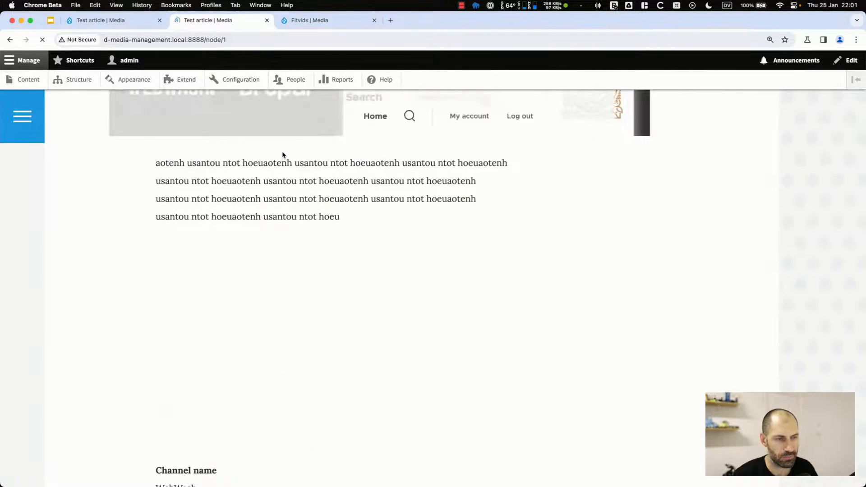
key("super+r")
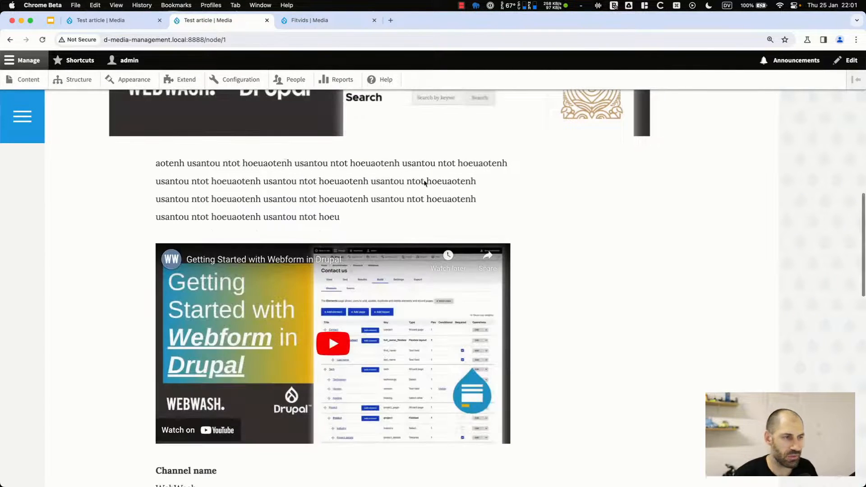
- Open the Performance configuration page in a separate tab, clear all caches, and recheck the video in the Test article
left_click(261, 78, "super")
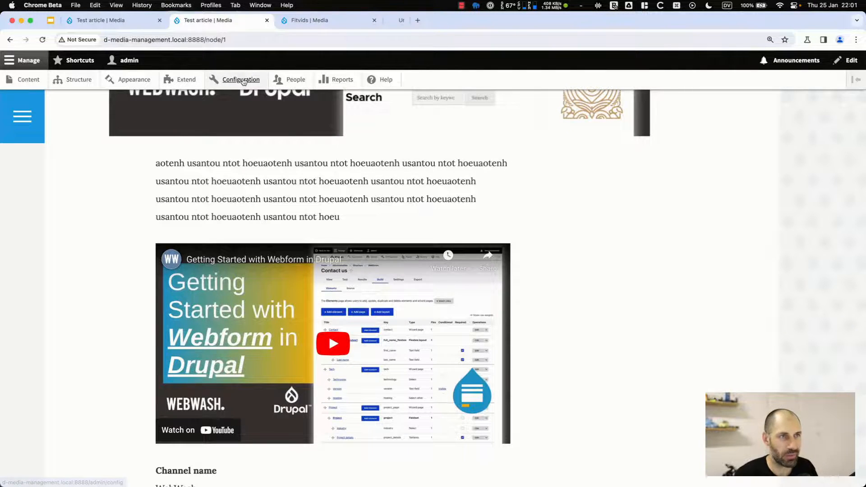
left_click(425, 22)
scroll(115, 338, "down", 10)
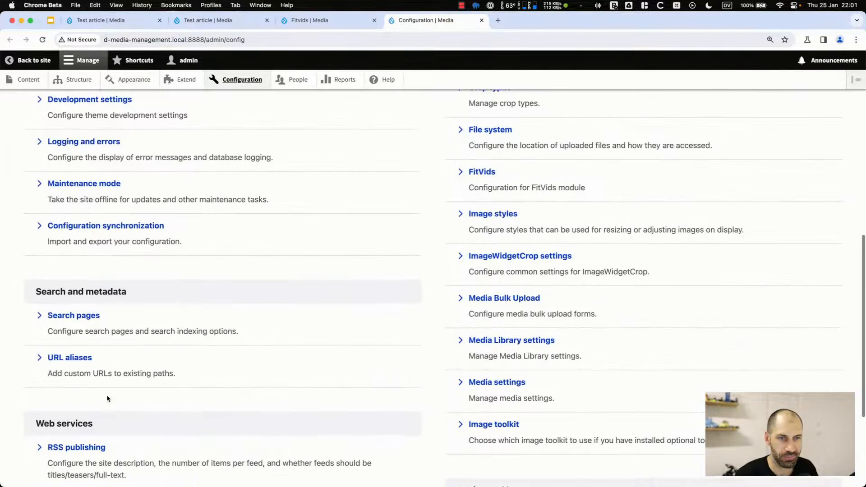
scroll(79, 290, "up", 3)
left_click(73, 200)
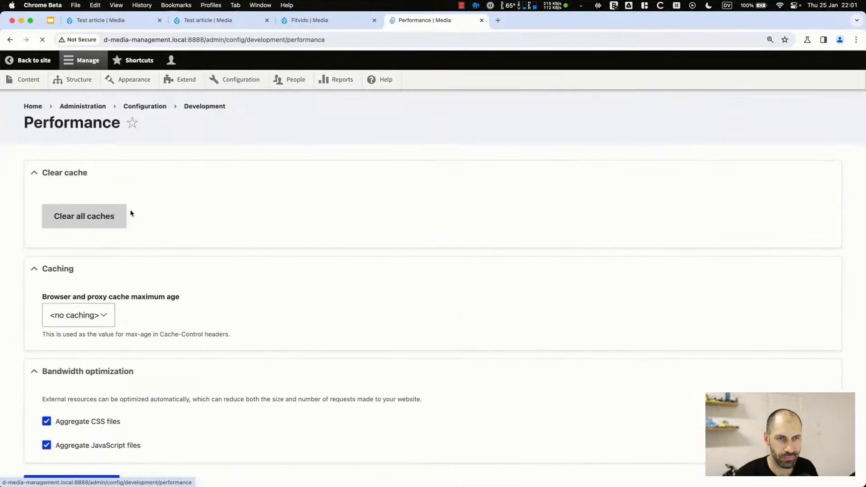
left_click(118, 216)
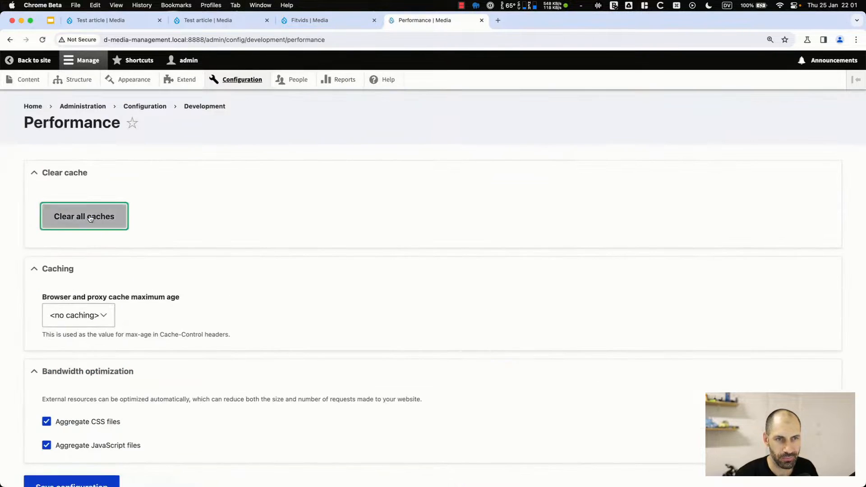
left_click(330, 24)
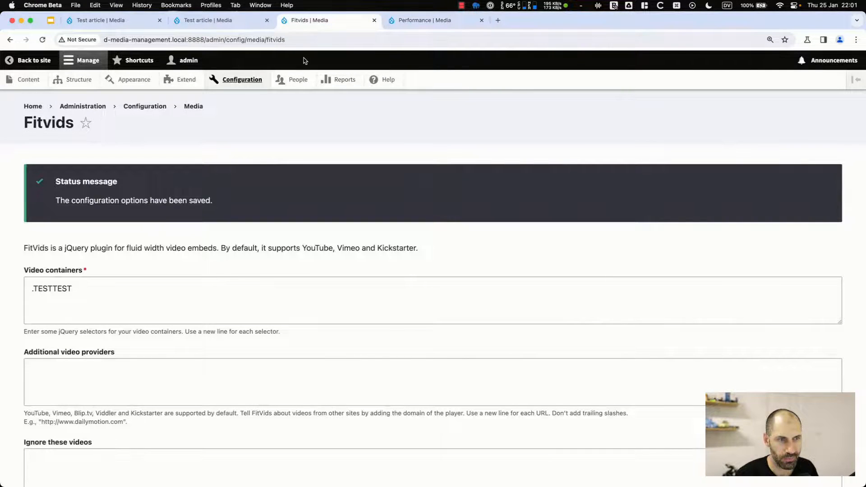
left_click(211, 22)
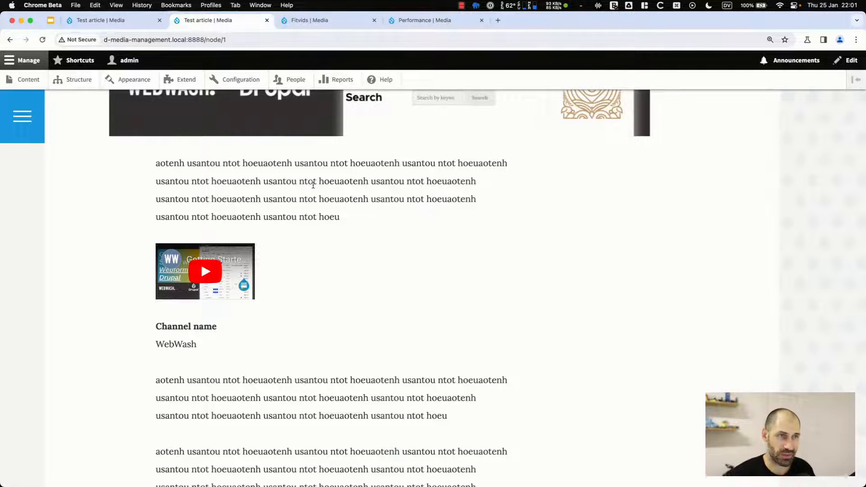
- Set the FitVids Video containers selector to .node and save the configuration
left_click(311, 19)
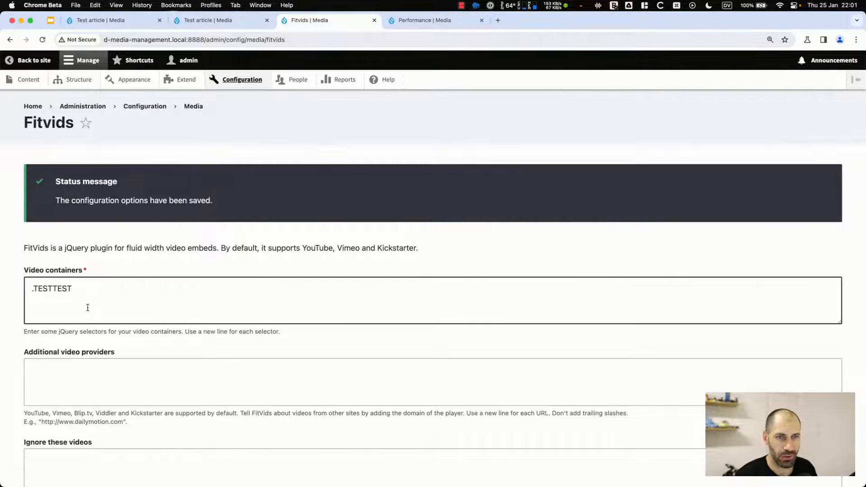
left_click_drag(88, 307, 32, 288)
type(".nod")
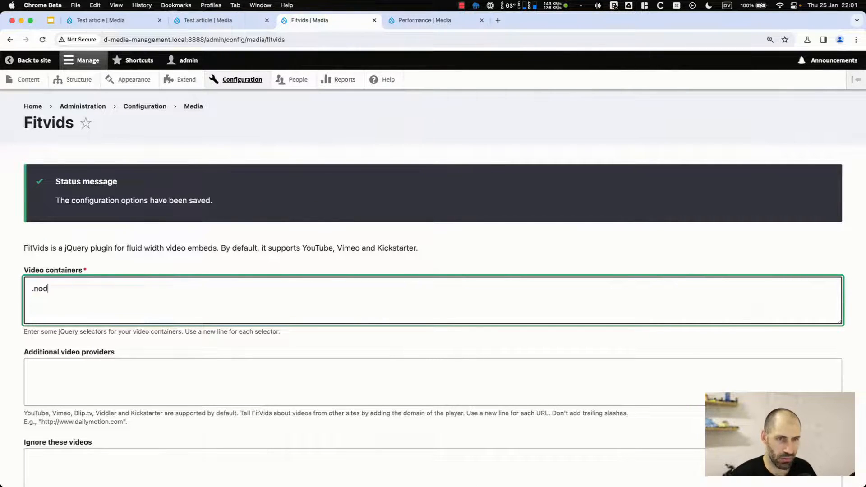
type("e")
scroll(28, 343, "down", 3)
left_click(54, 444)
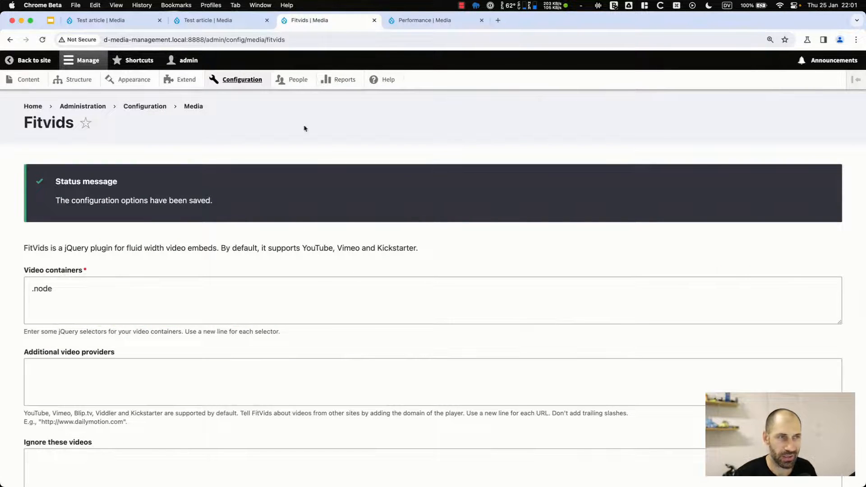
- Clear all caches again and reload the Test article to check the video with the .node selector
left_click(424, 20)
key("Return")
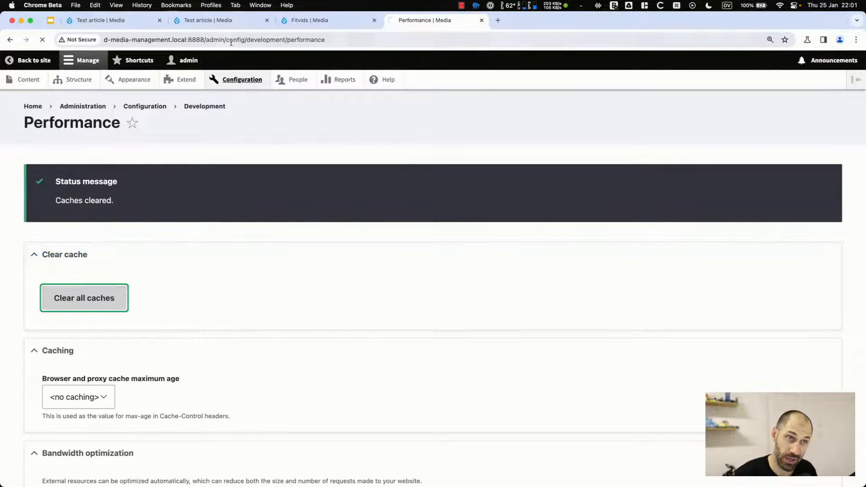
left_click(225, 20)
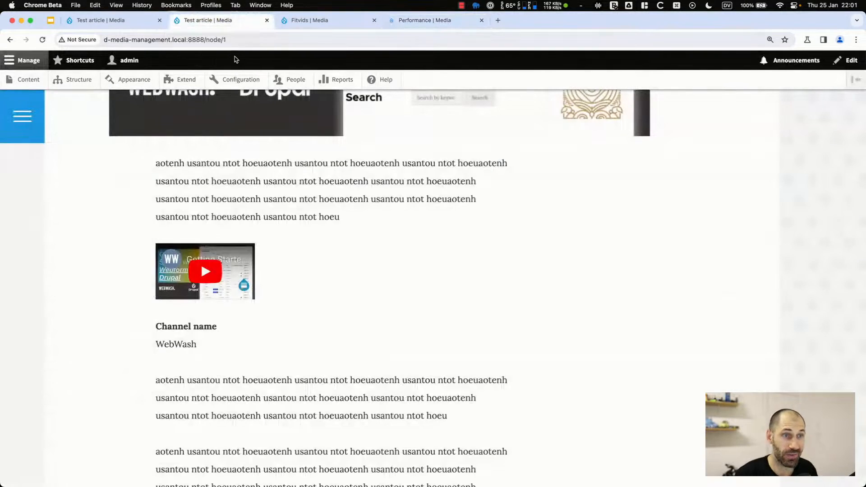
key("super+r")
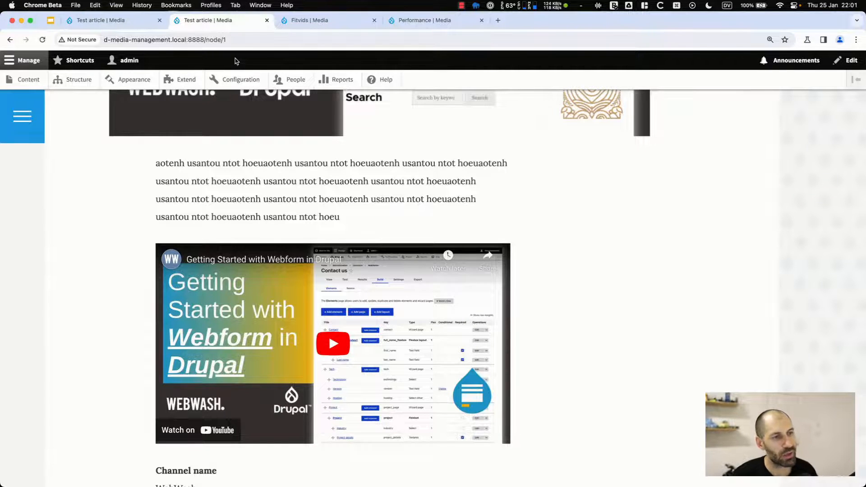
scroll(345, 269, "up", 5)
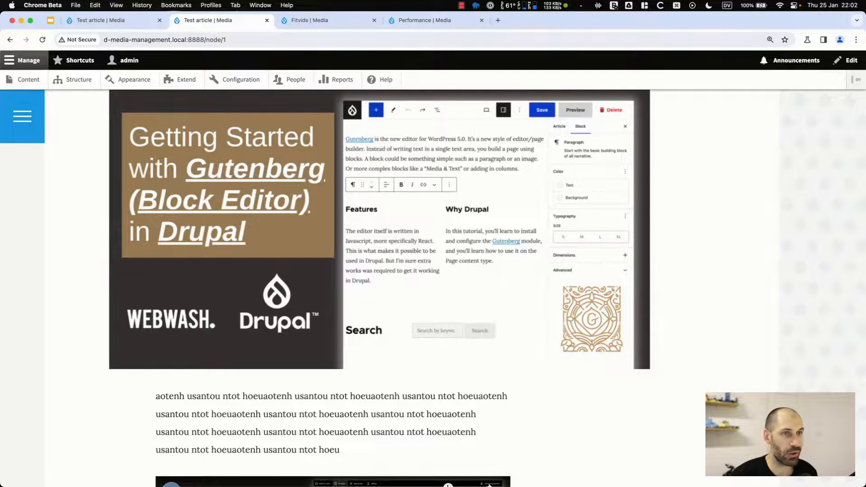
scroll(372, 274, "up", 5)
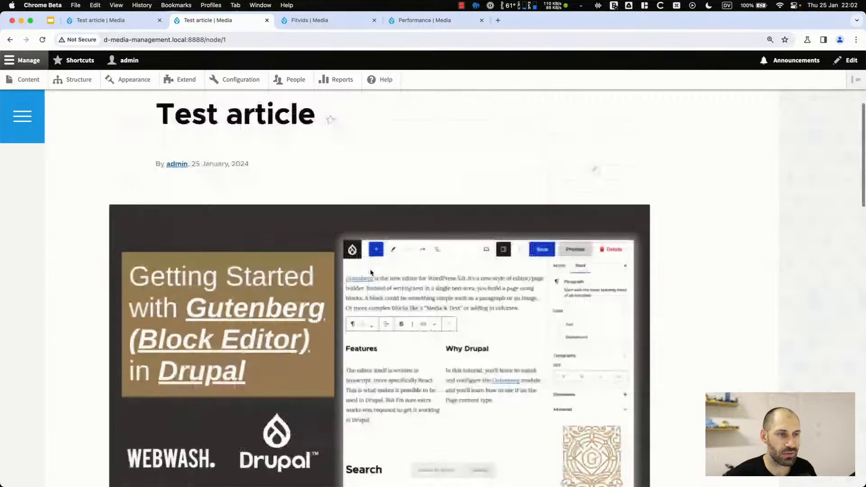
scroll(372, 273, "up", 3)
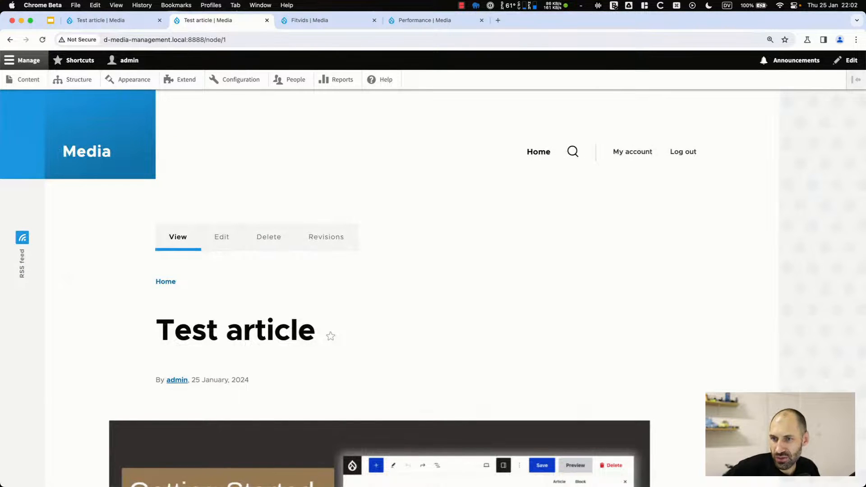
key("super+Tab")
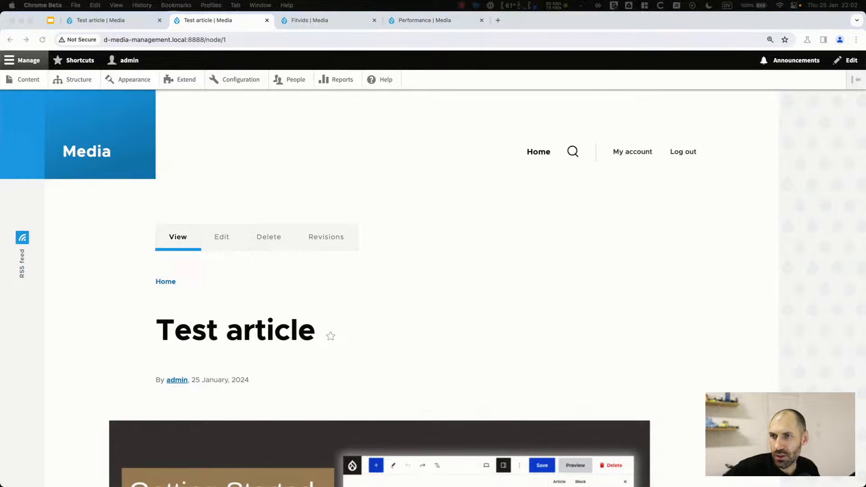